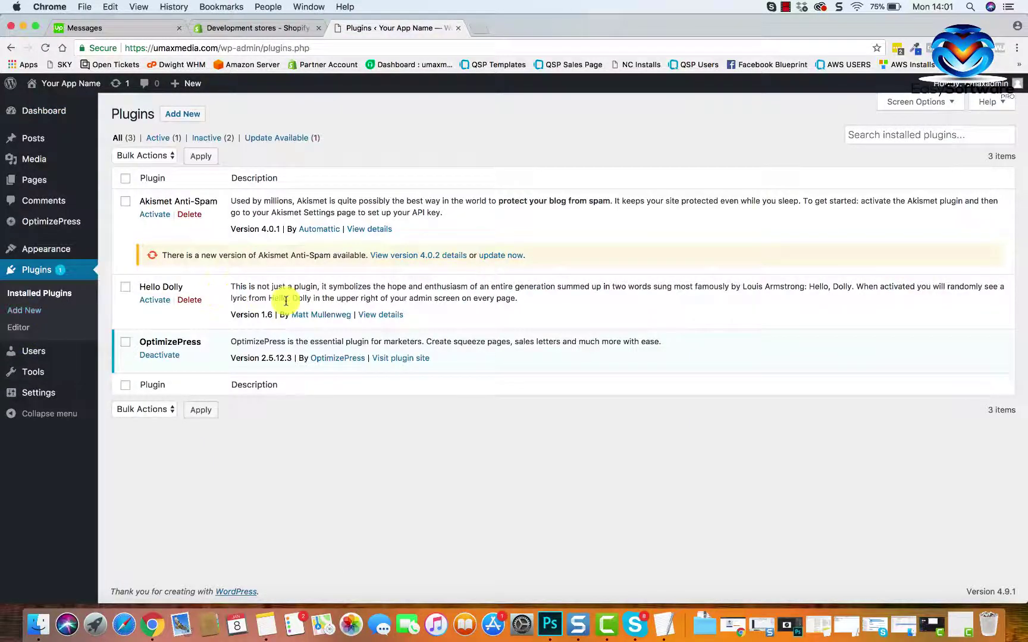
Step: Search the plugin directory for "contact", then install and activate the Contact Form 7 plugin
left_click(180, 118)
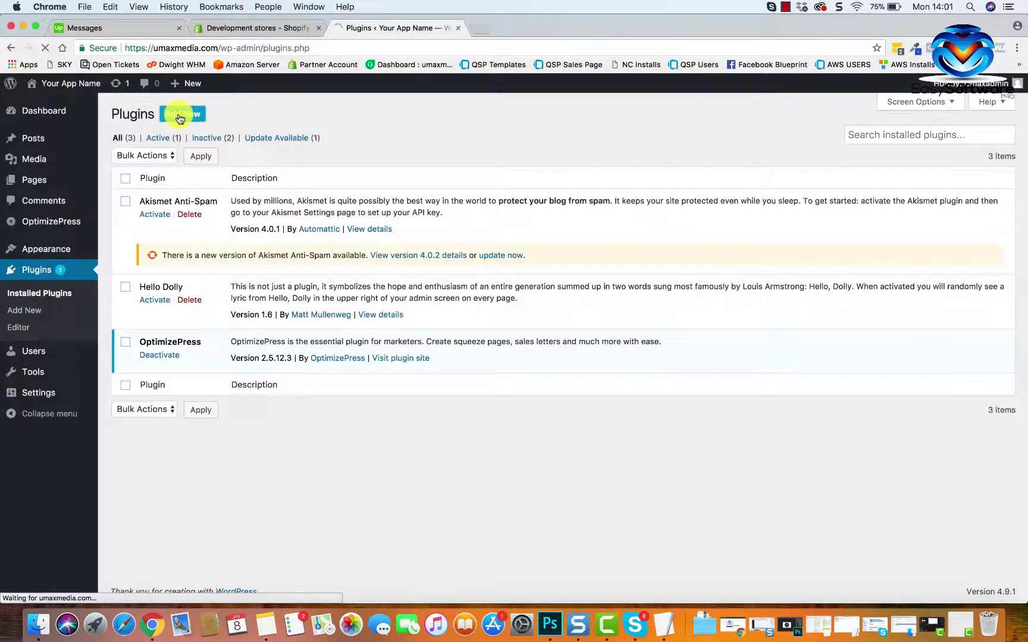
left_click(858, 153)
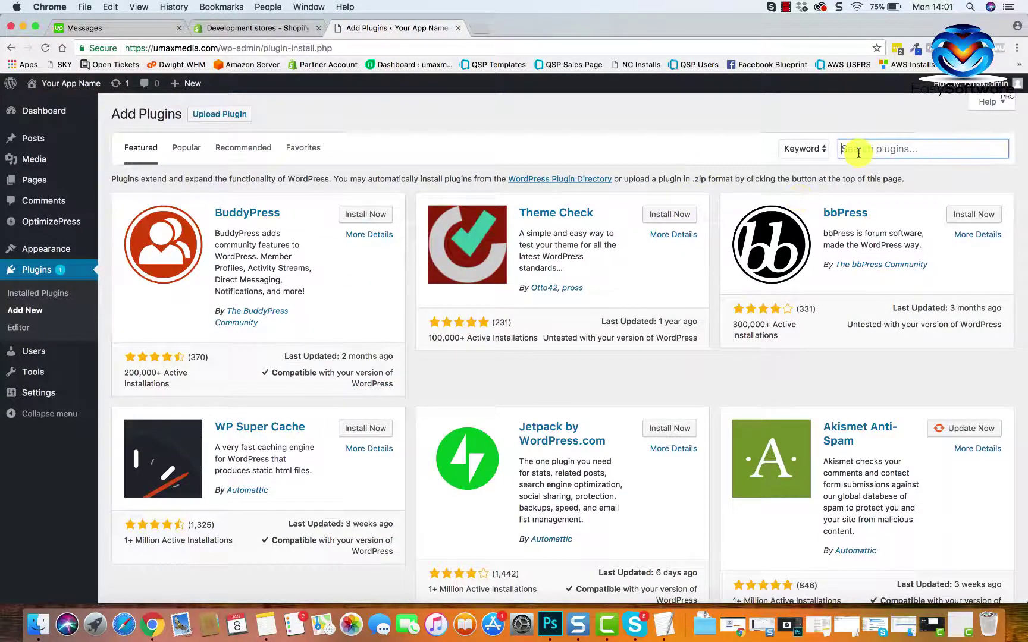
type("contact")
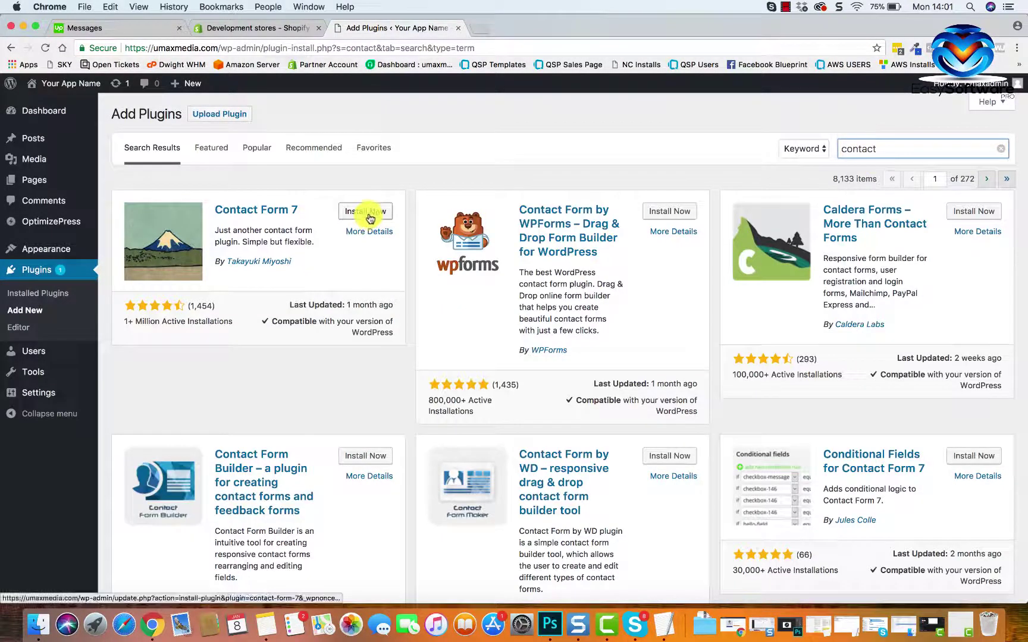
left_click(369, 212)
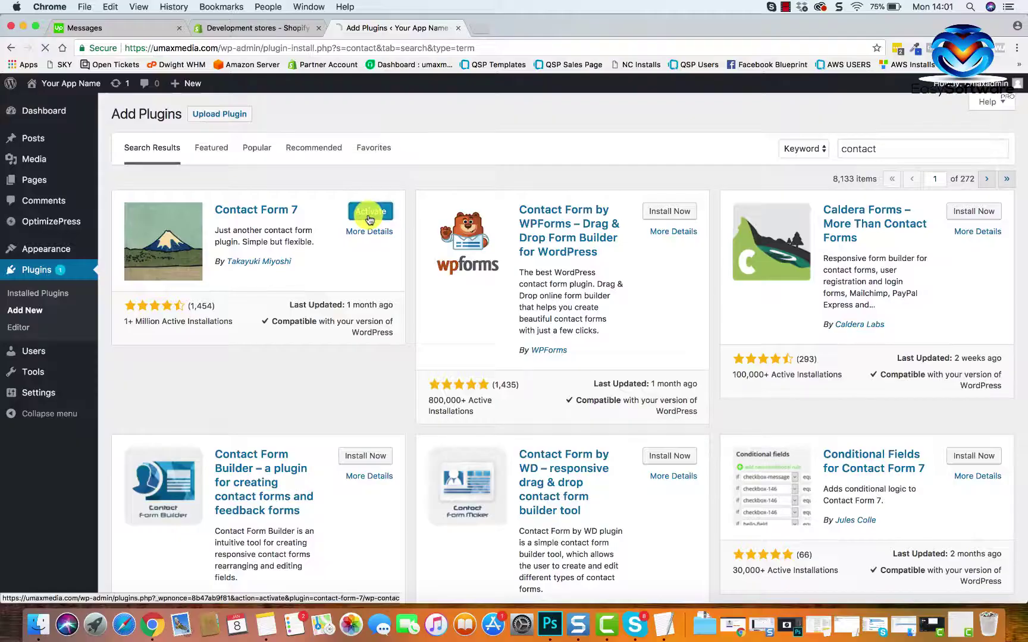
left_click(370, 212)
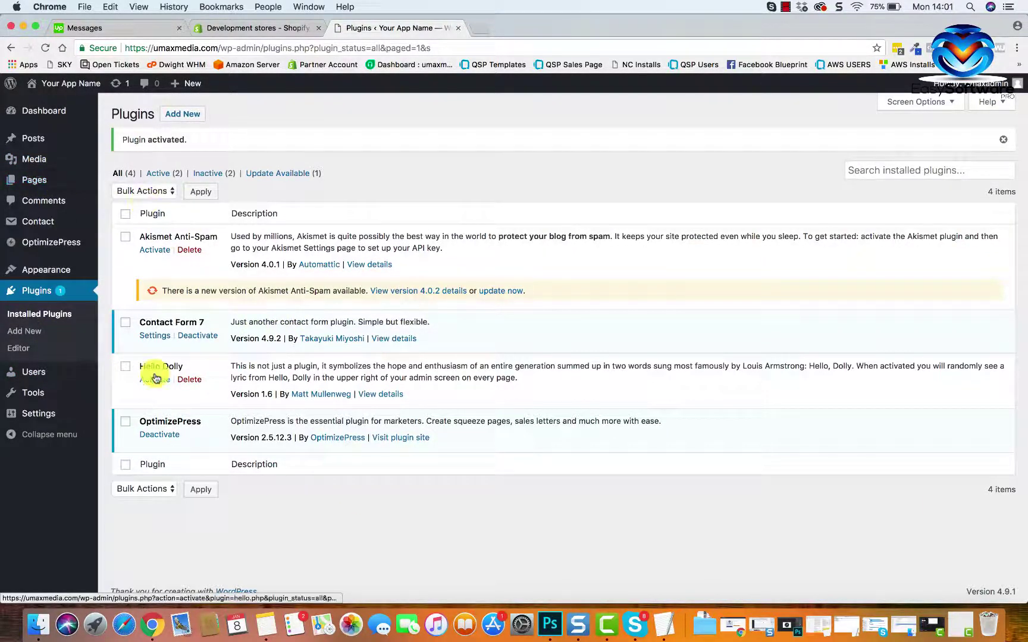
Step: Open Contact form 1 from the Contact Form 7 settings for editing and review its form template, starting with the name field
left_click(163, 343)
mouse_move(156, 355)
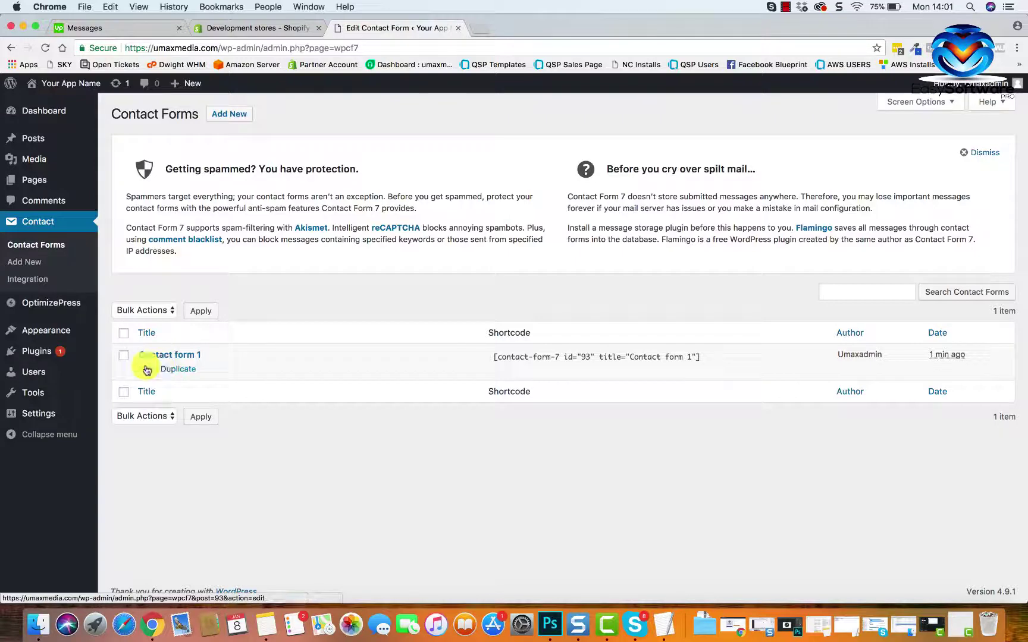
left_click(147, 369)
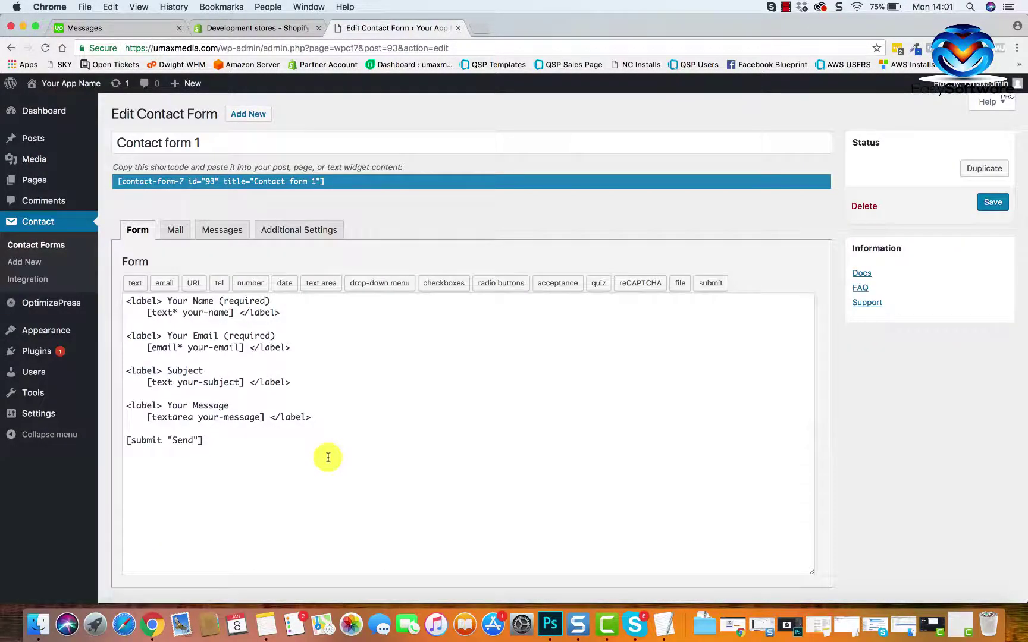
scroll(328, 457, "down", 1)
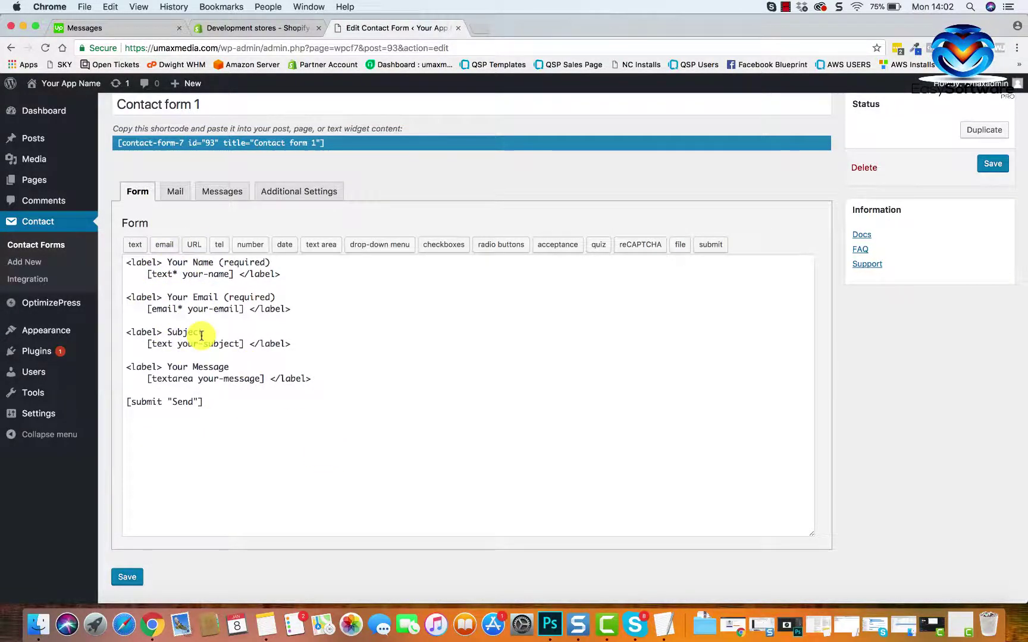
scroll(284, 443, "up", 1)
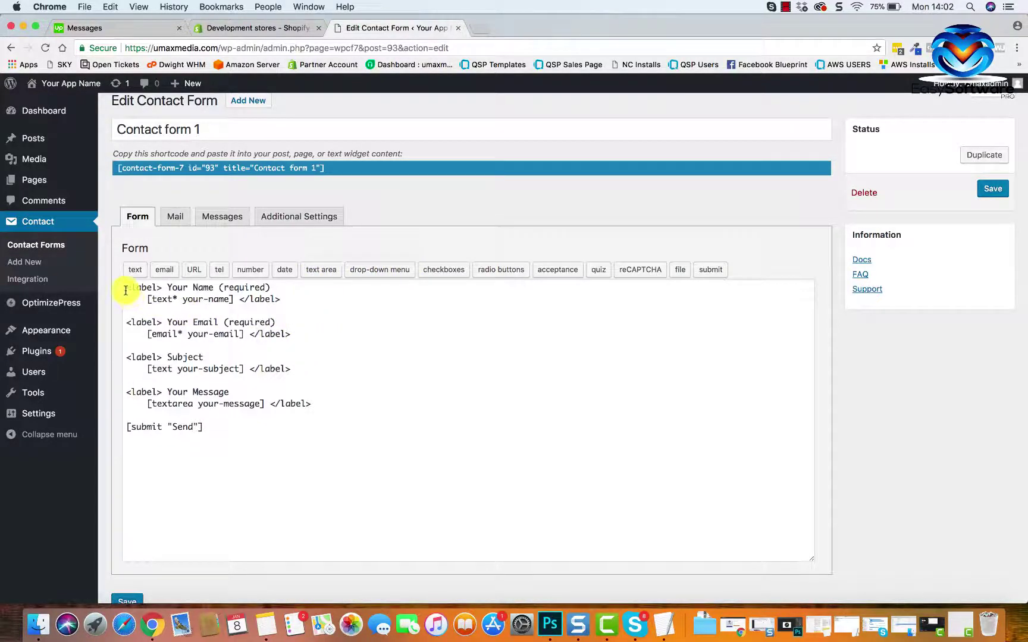
left_click_drag(125, 290, 303, 309)
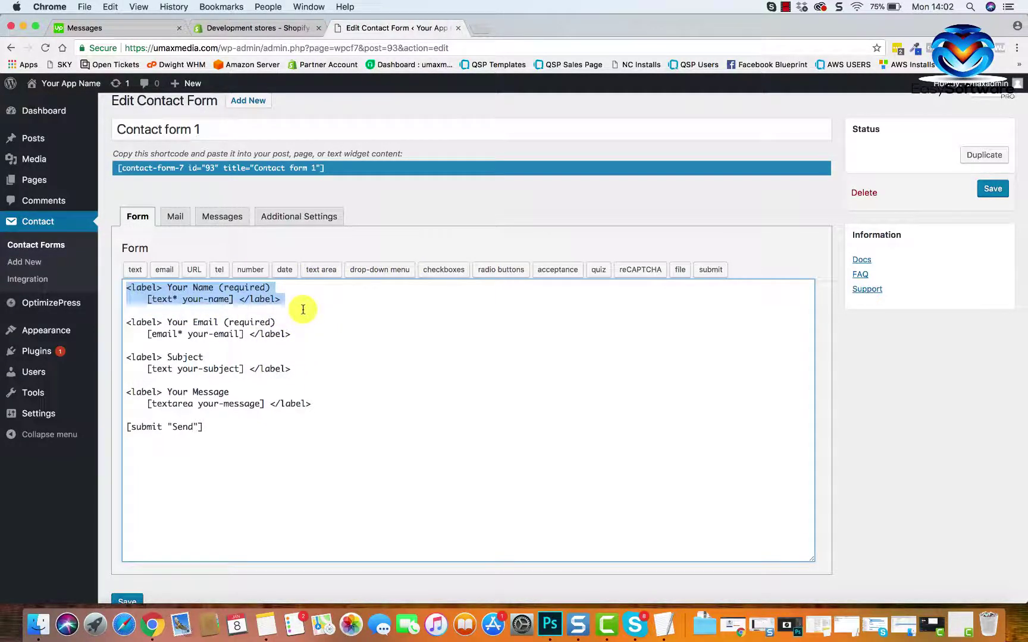
left_click(303, 309)
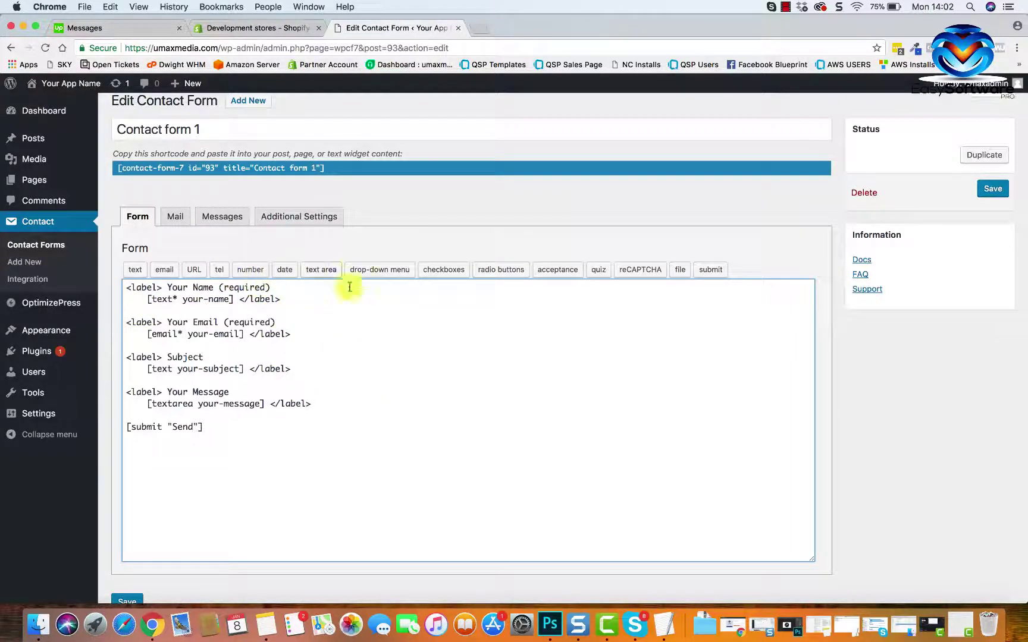
Step: Insert a radio buttons tag with default settings below the message field in the form template
left_click(320, 407)
key("Return")
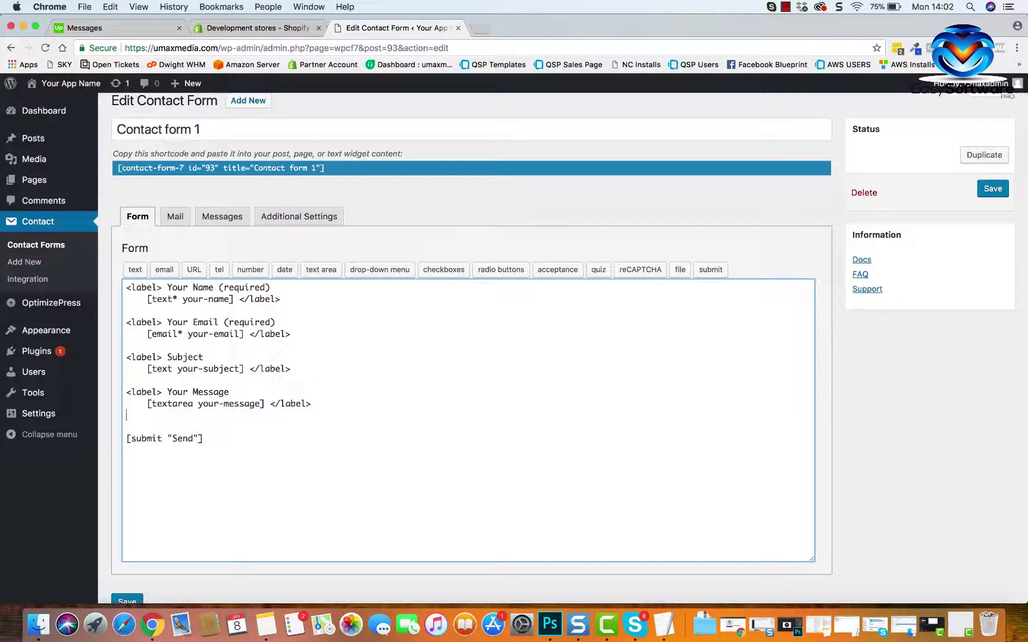
key("Return")
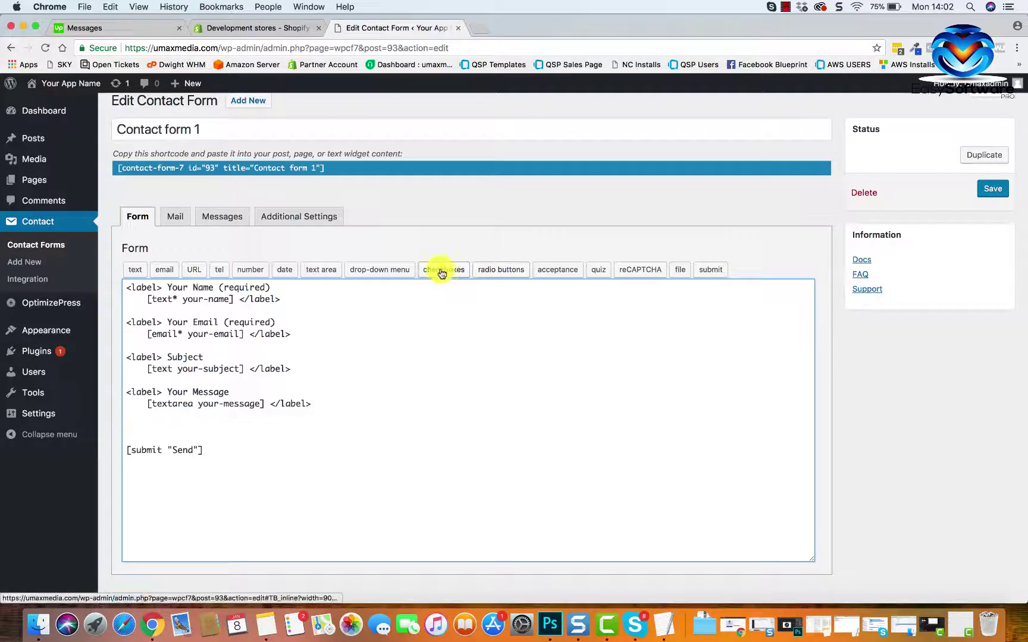
left_click(510, 275)
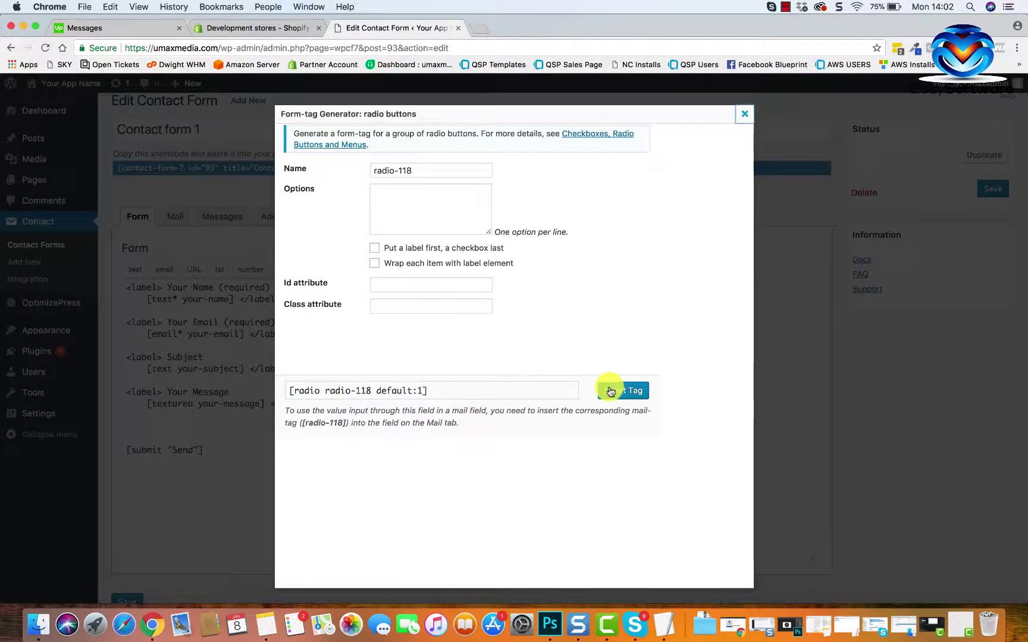
left_click(619, 391)
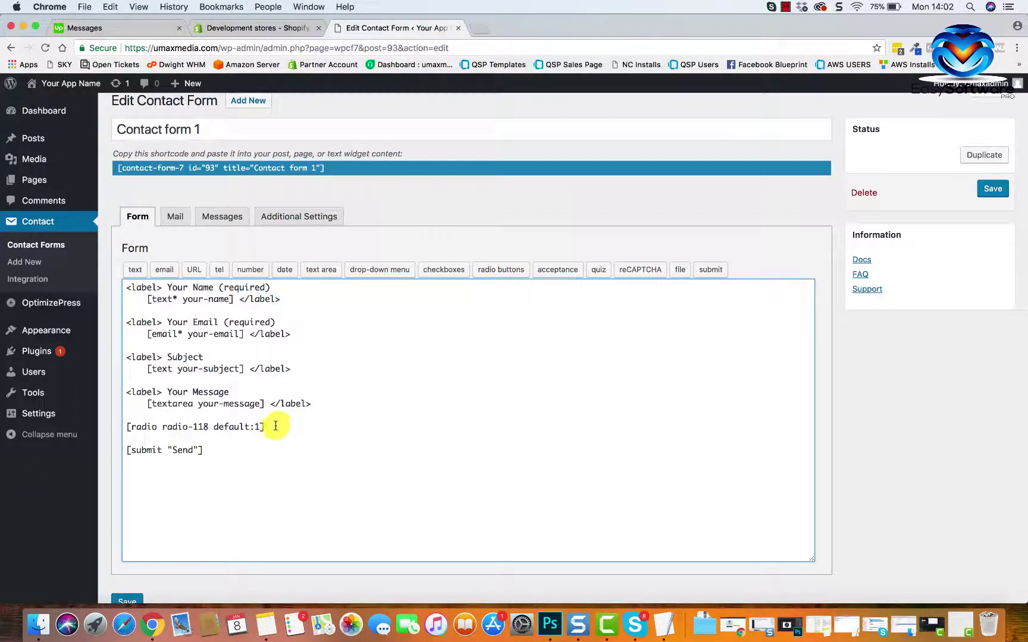
Step: Delete the radio buttons tag and its extra blank lines from the form template
left_click_drag(269, 427, 125, 431)
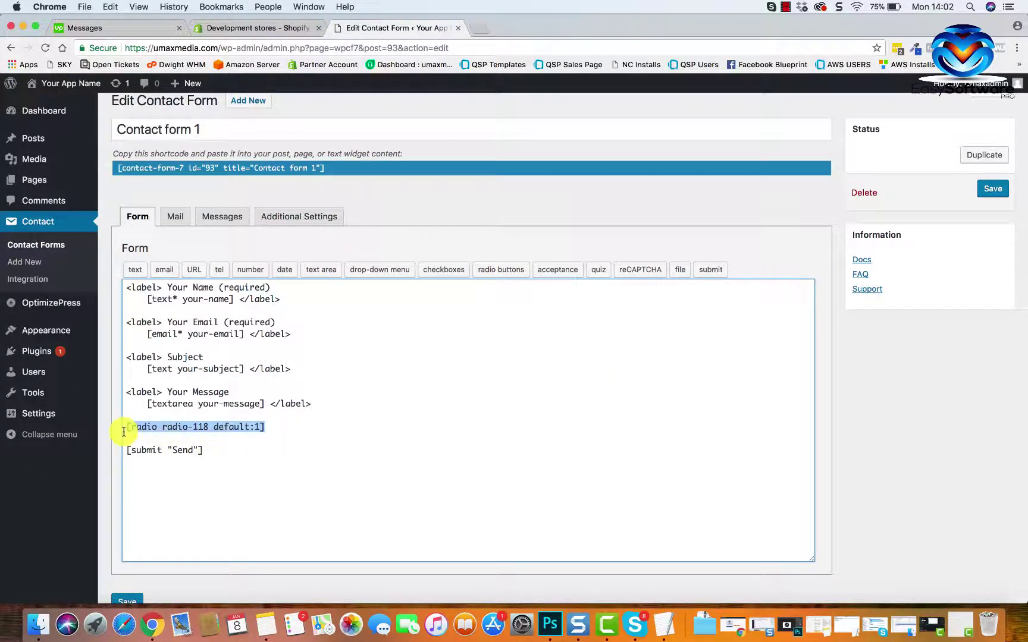
key("BackSpace")
key("BackSpace")
key("BackSpace")
key("BackSpace")
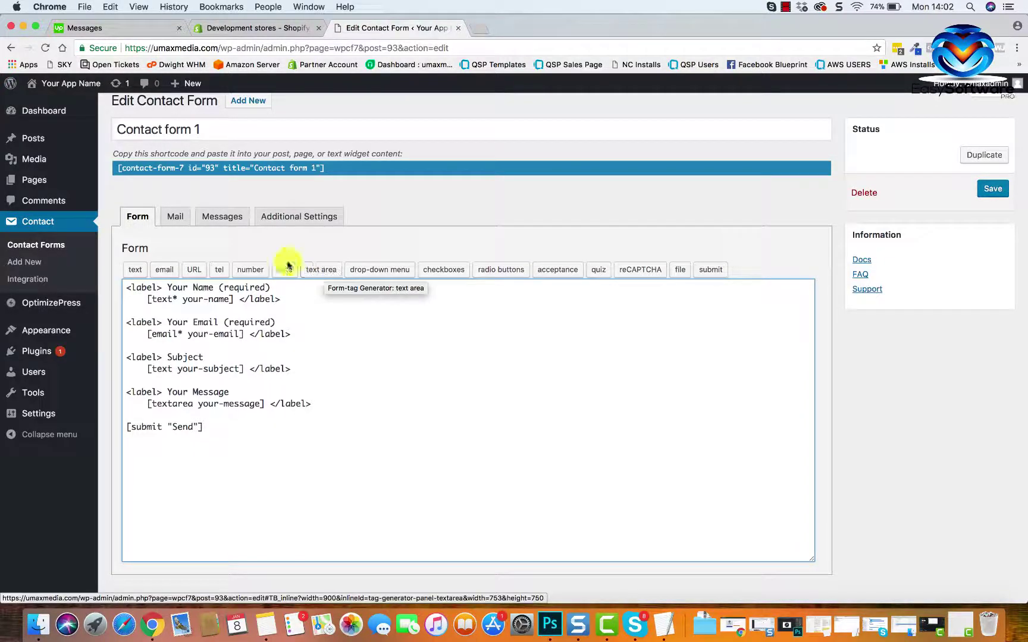
Step: Show the contact form's mail settings and select the recipient address
left_click(176, 218)
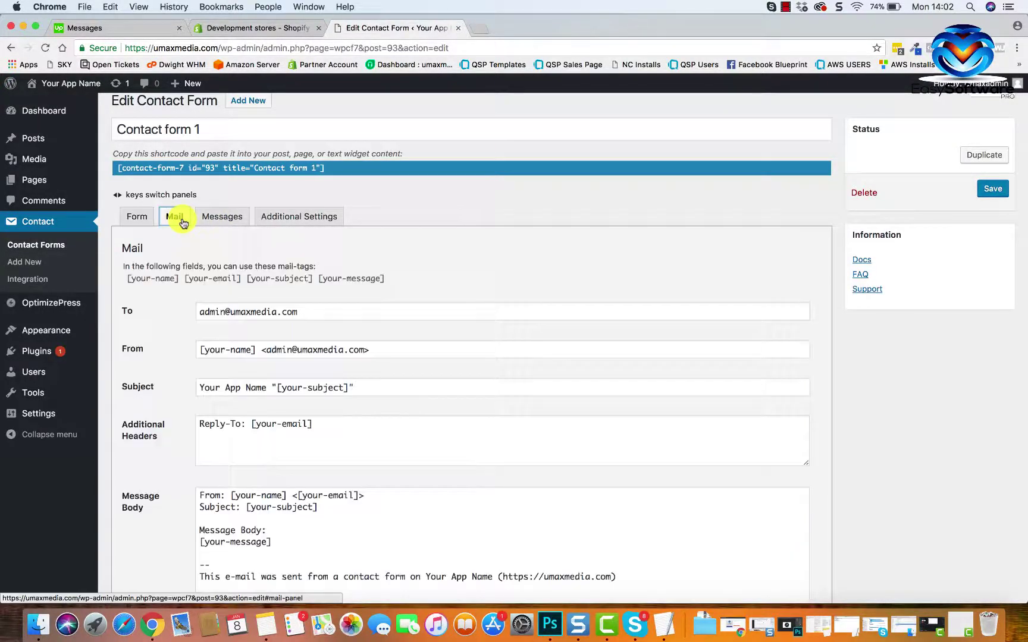
scroll(295, 378, "down", 2)
left_click_drag(298, 253, 190, 255)
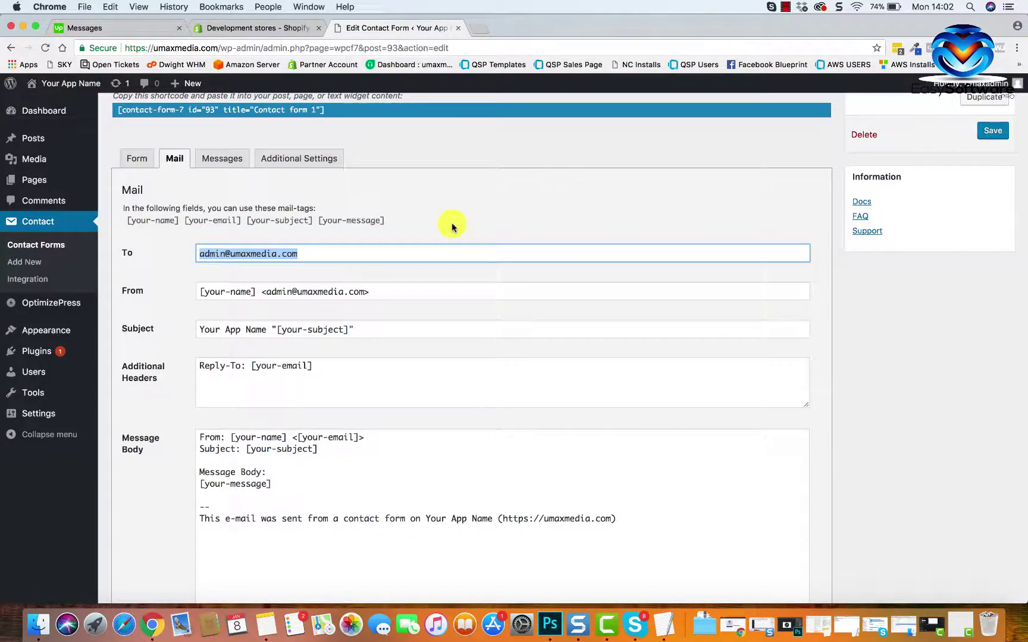
Step: Open the Freshdesk admin home page of Your App in a new browser tab
left_click(478, 28)
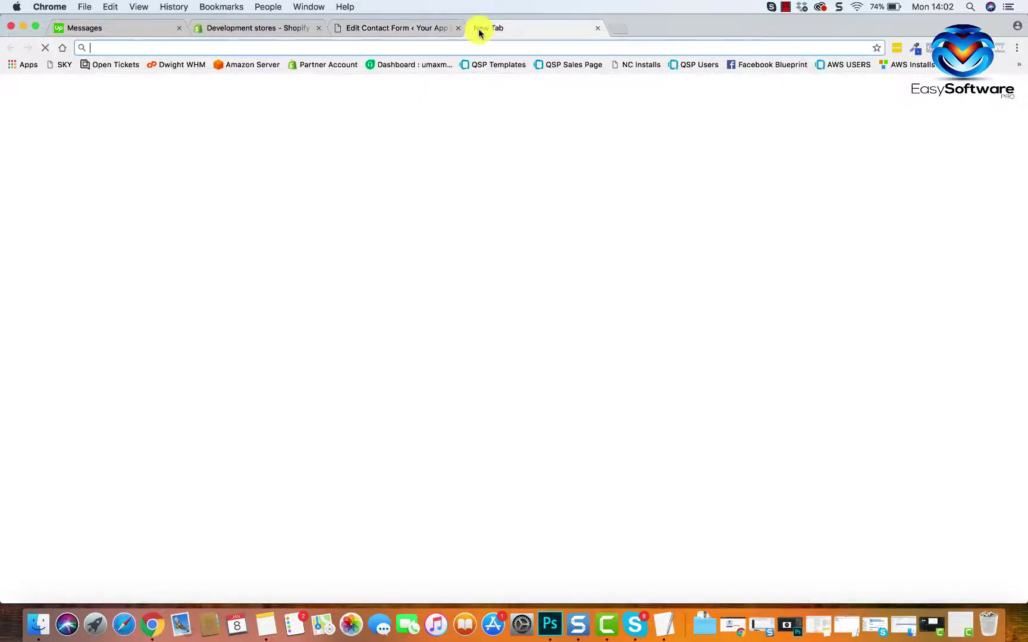
type("you")
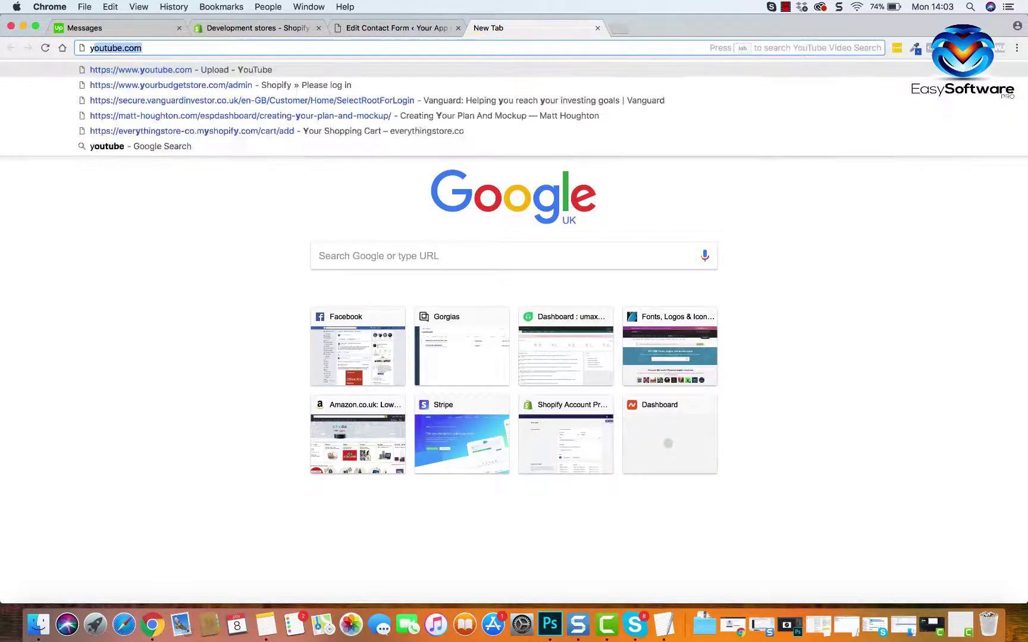
type("appi")
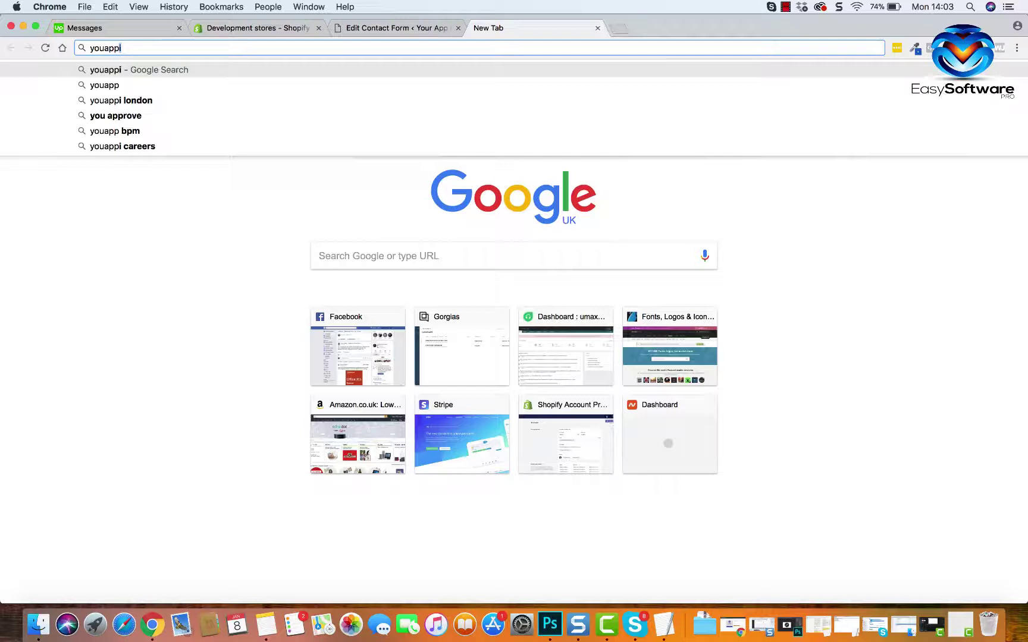
key("BackSpace")
key("BackSpace")
key("BackSpace")
key("BackSpace")
type("r")
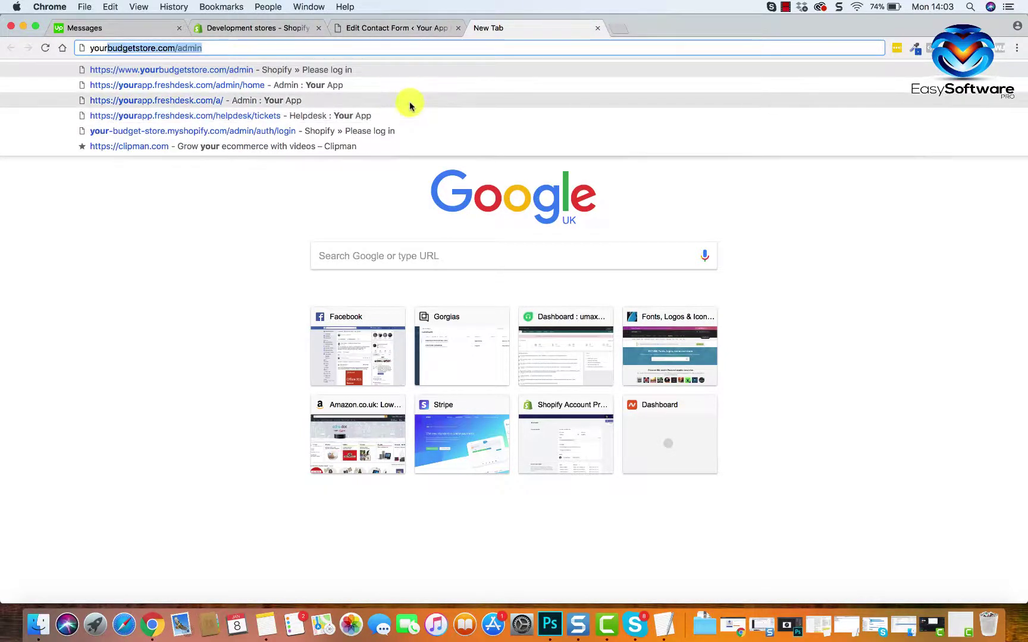
left_click(397, 88)
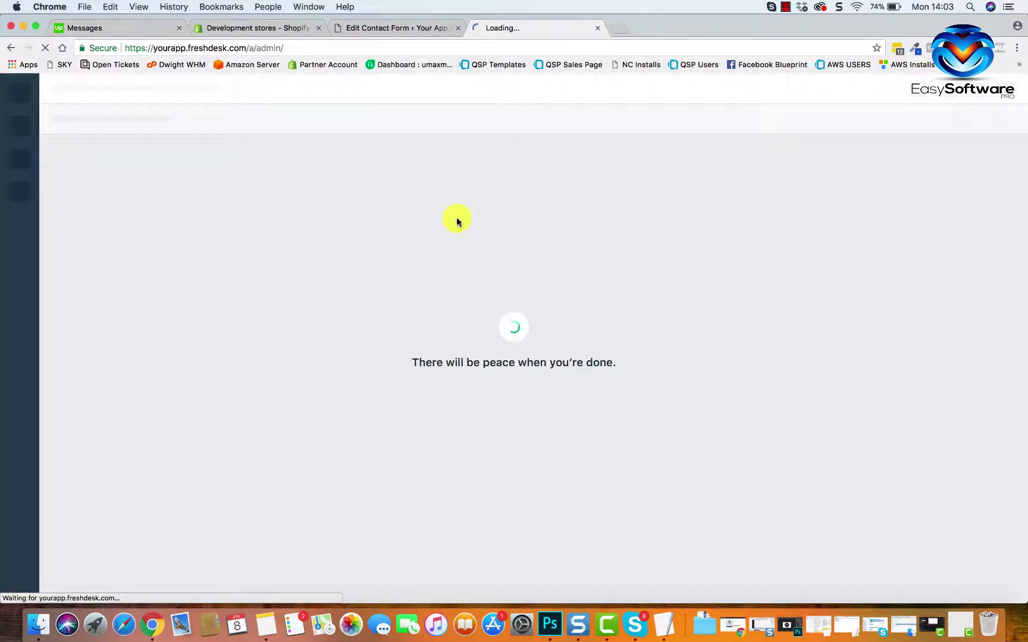
Step: Back in the contact form's mail settings, set the recipient to the site's support e-mail address and review the message body template
left_click(397, 28)
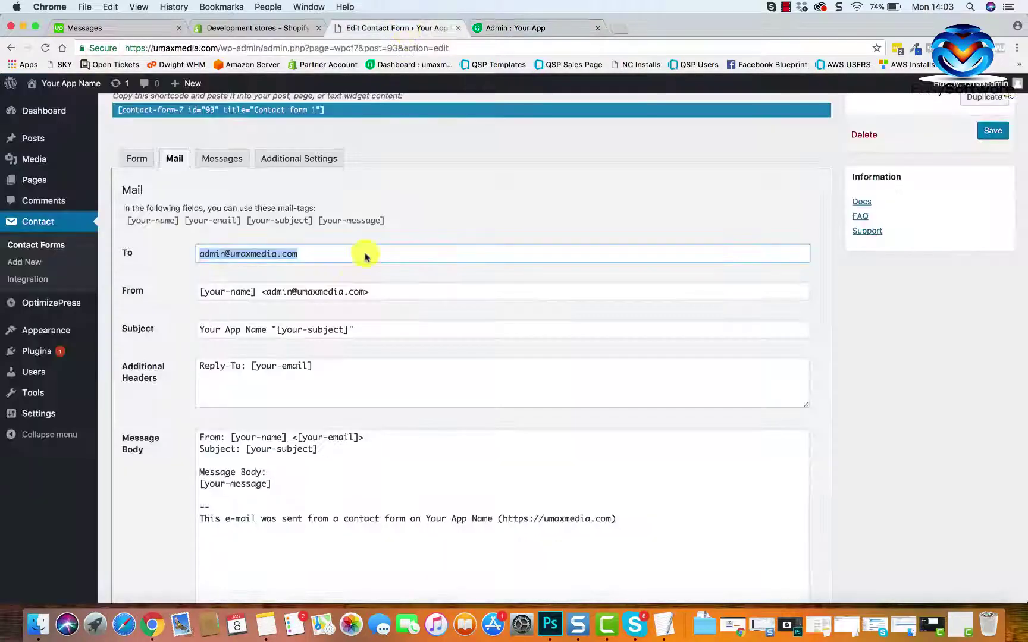
type("support")
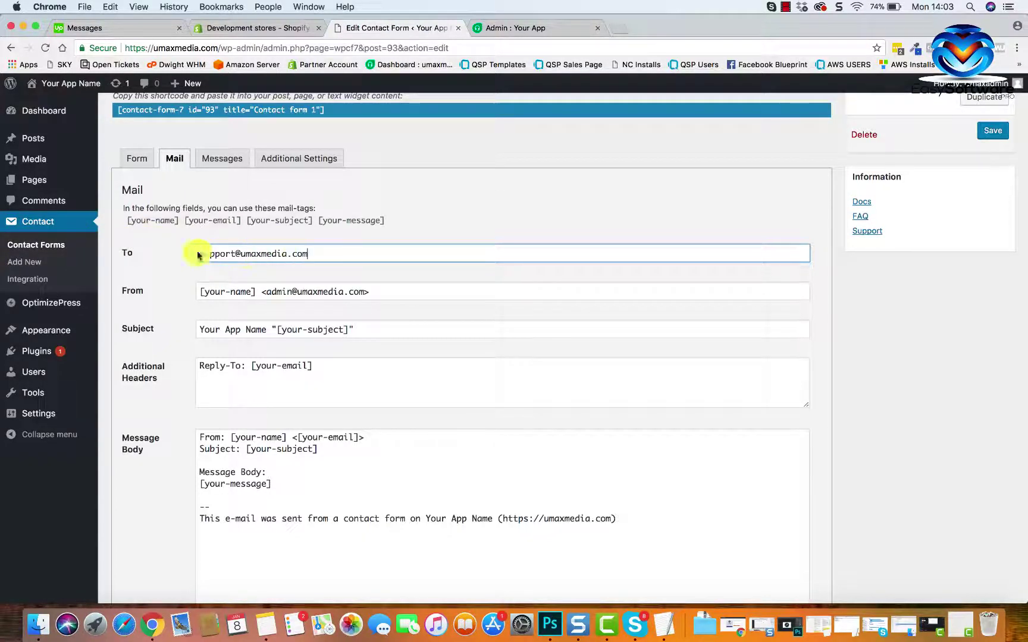
scroll(236, 319, "down", 1)
scroll(236, 320, "down", 3)
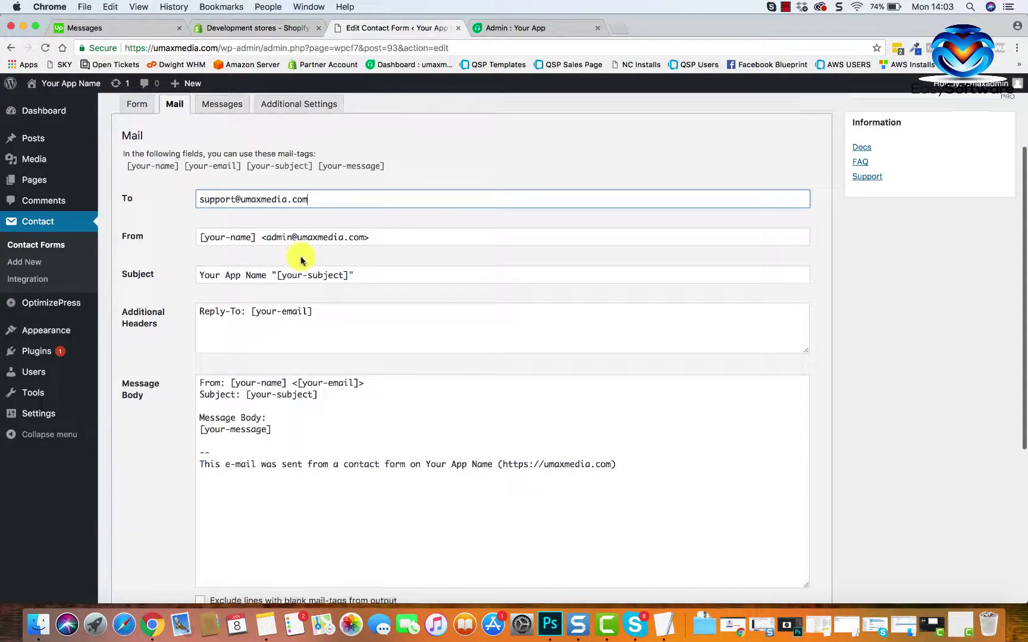
scroll(294, 259, "down", 2)
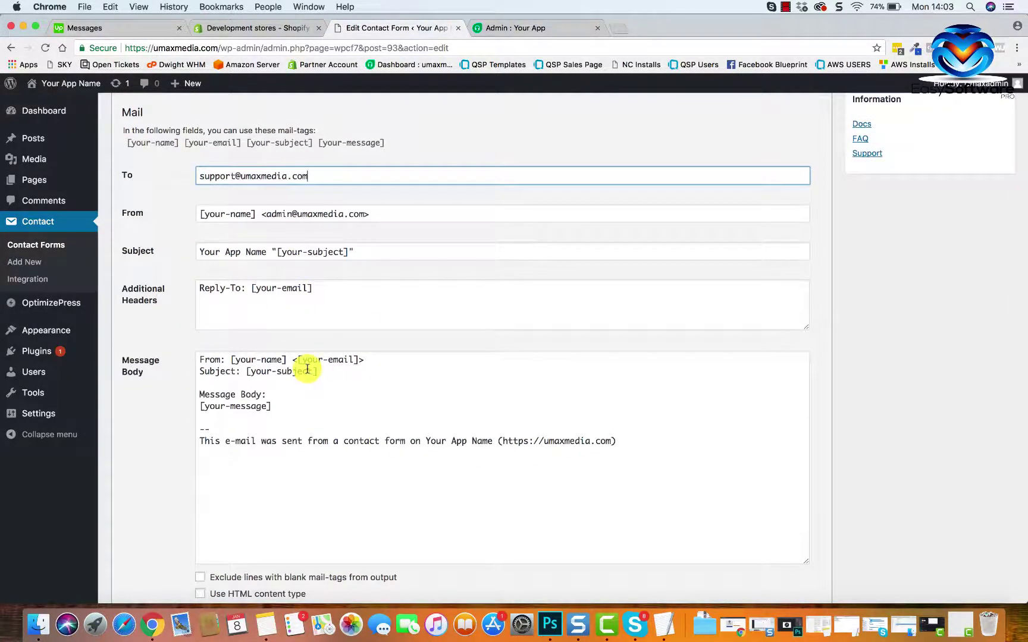
scroll(340, 359, "down", 3)
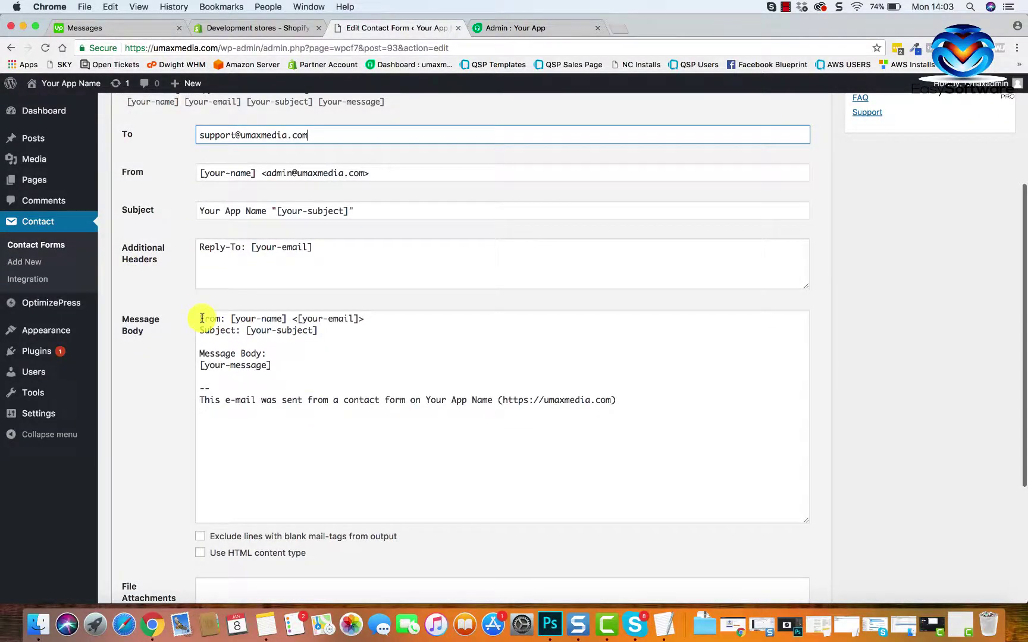
left_click_drag(202, 318, 649, 400)
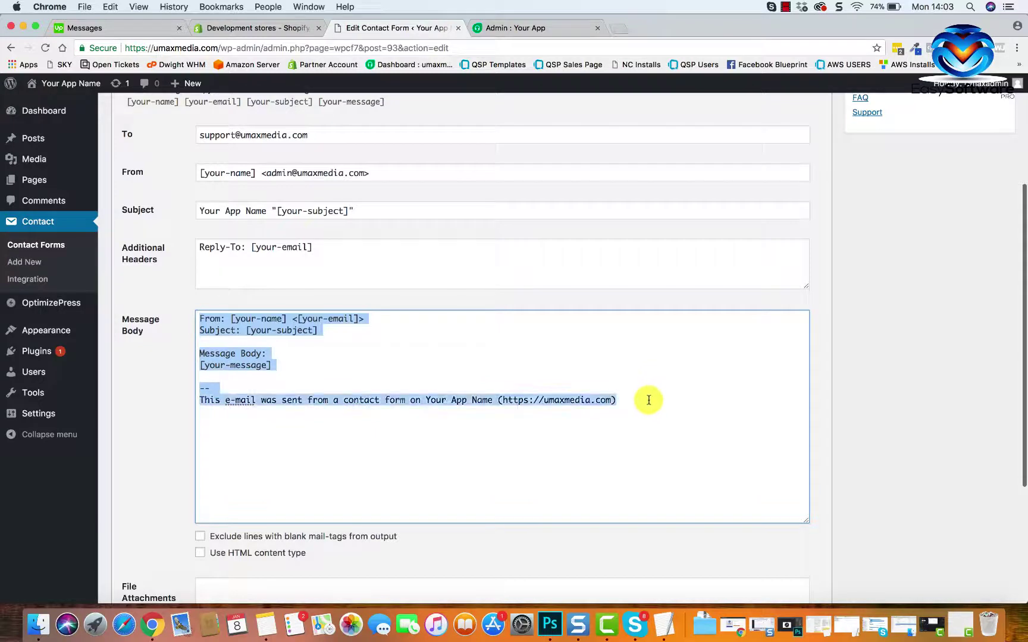
scroll(426, 408, "down", 1)
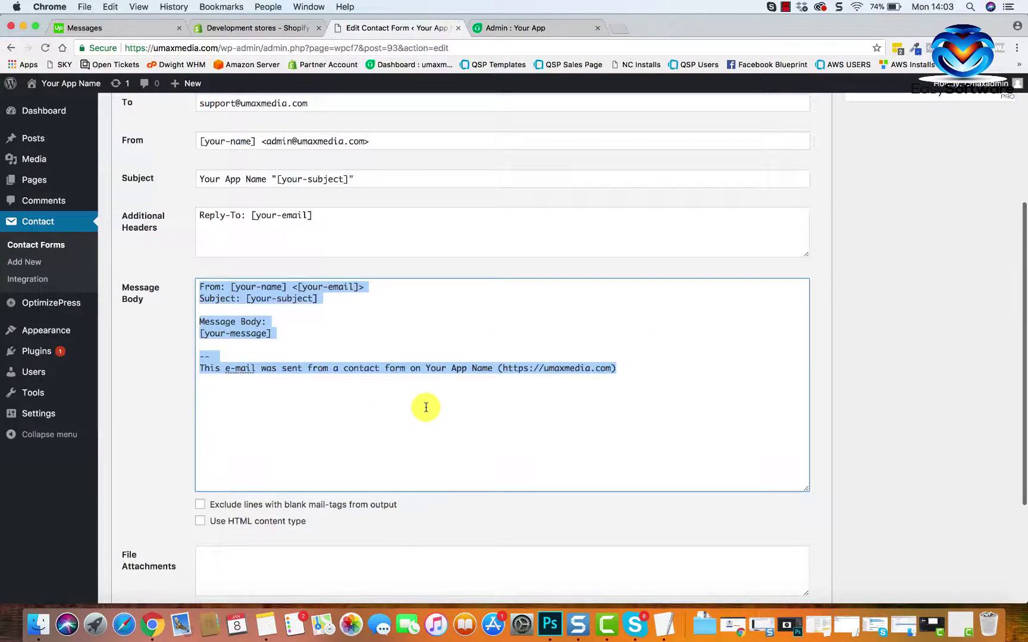
Step: Review the contact form's response messages and save the form
scroll(426, 407, "up", 5)
left_click(235, 236)
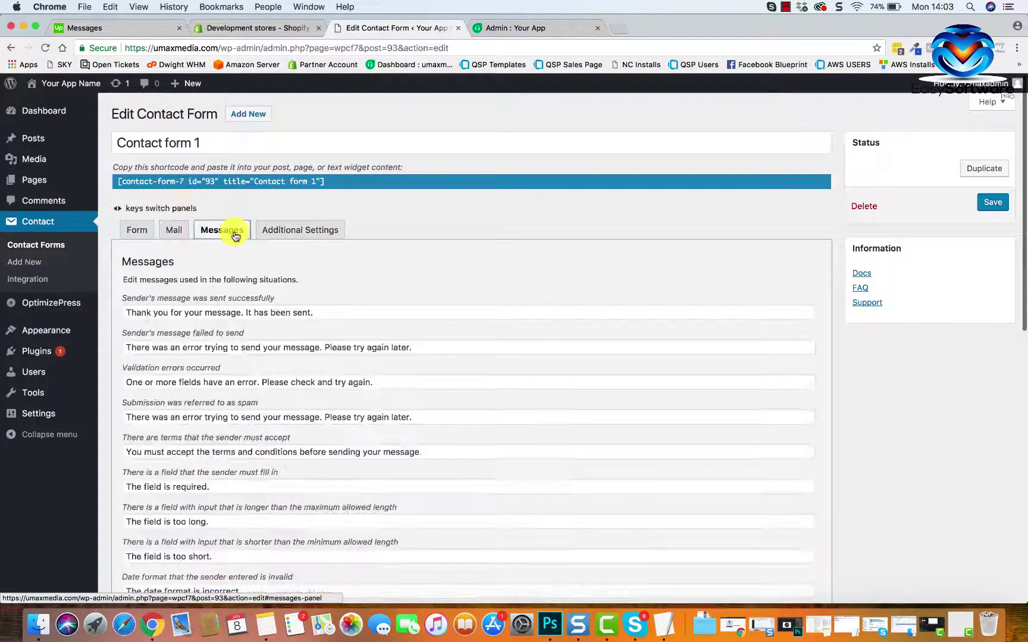
scroll(322, 460, "down", 5)
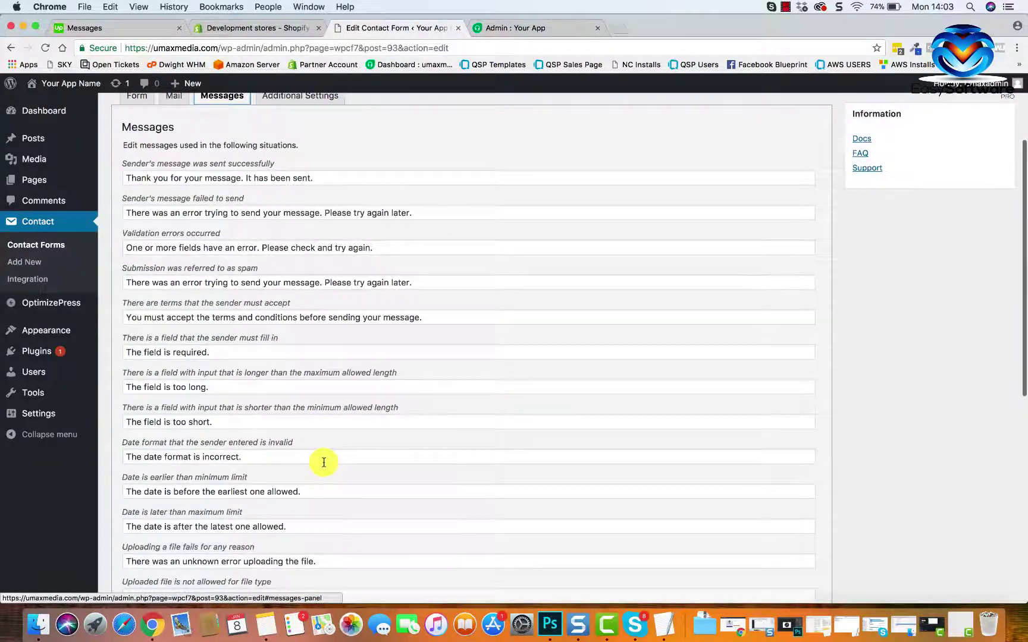
scroll(324, 462, "up", 4)
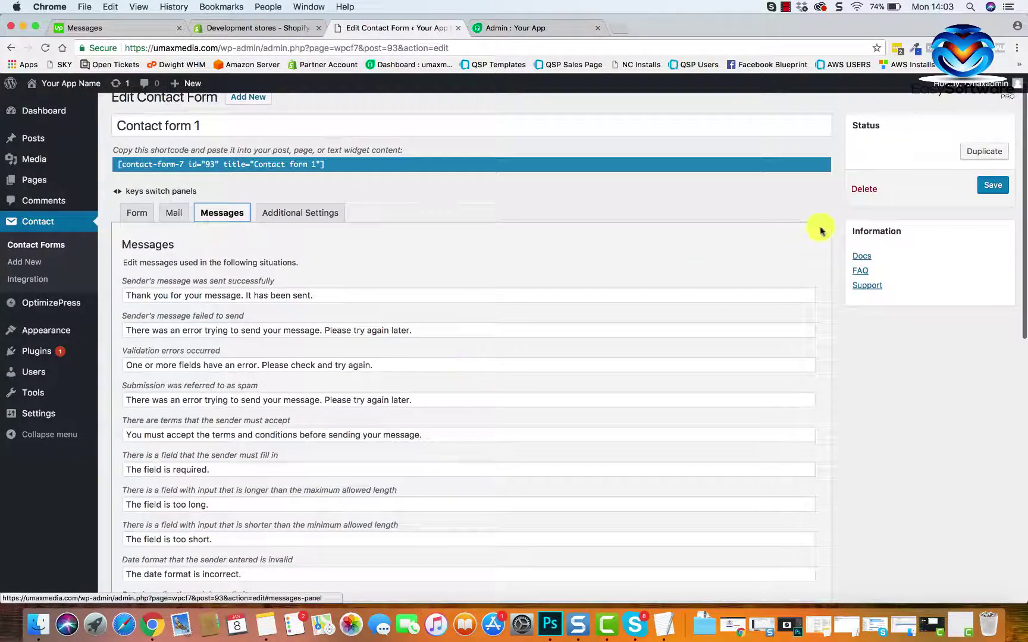
left_click(991, 186)
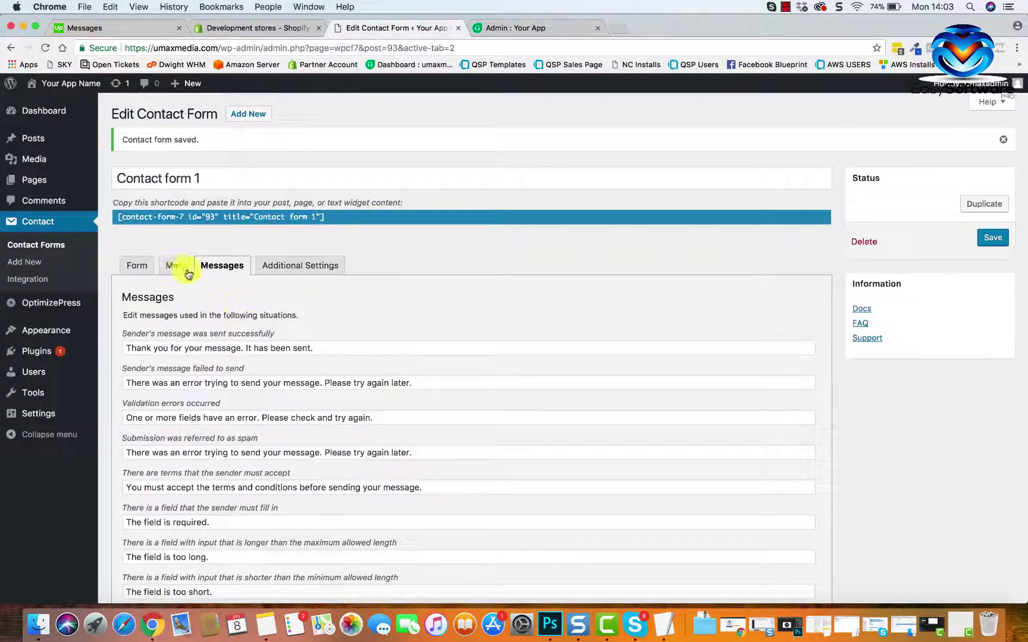
Step: Recheck the contact form's mail recipient and its response messages
left_click(188, 272)
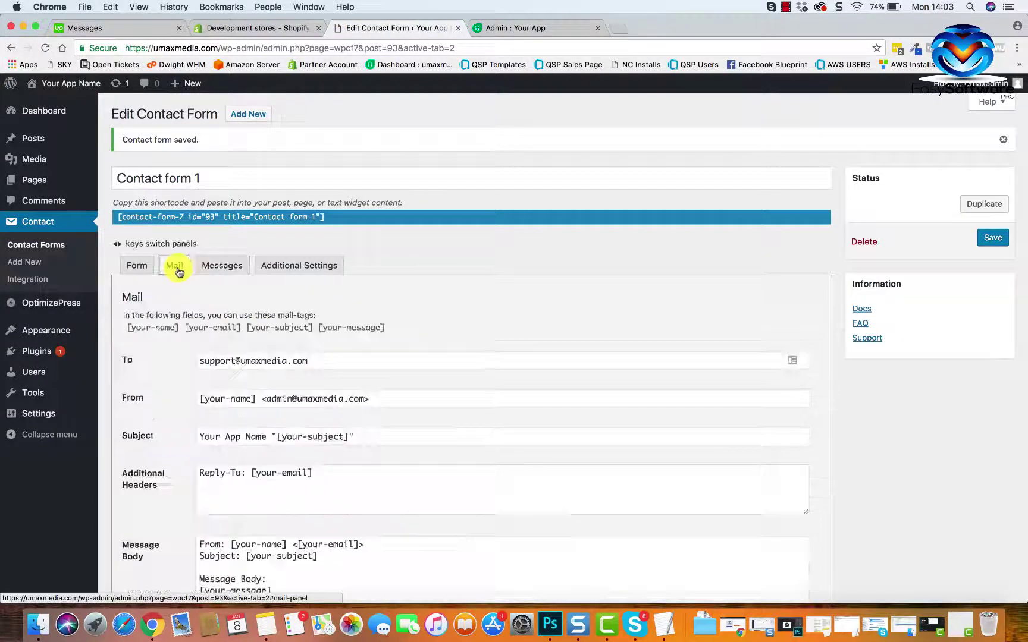
left_click_drag(303, 361, 171, 365)
left_click(236, 267)
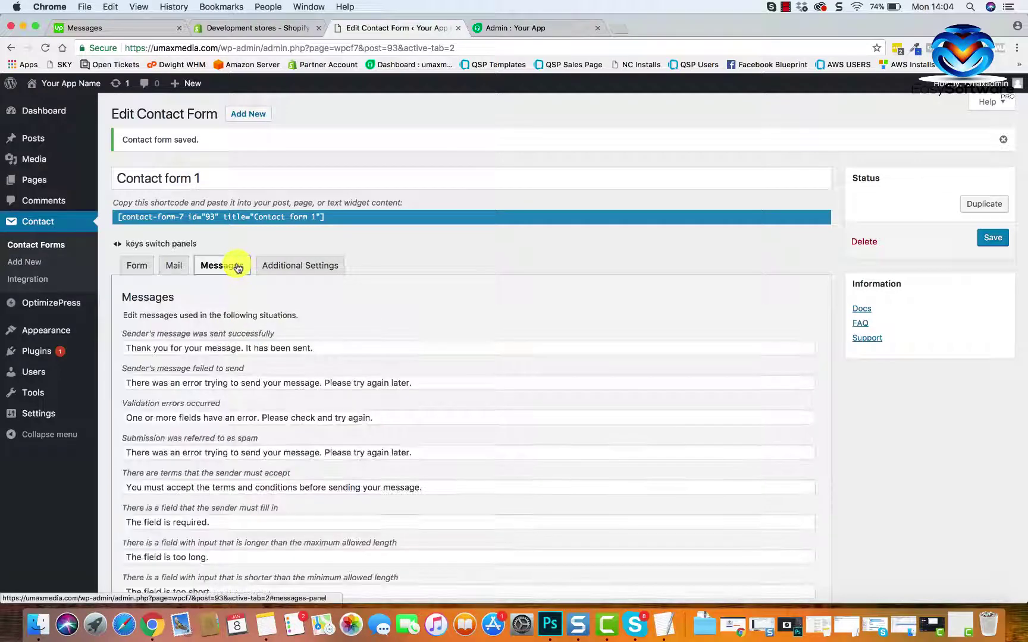
Step: Copy the full Contact Form 7 shortcode of Contact form 1
scroll(309, 350, "down", 2)
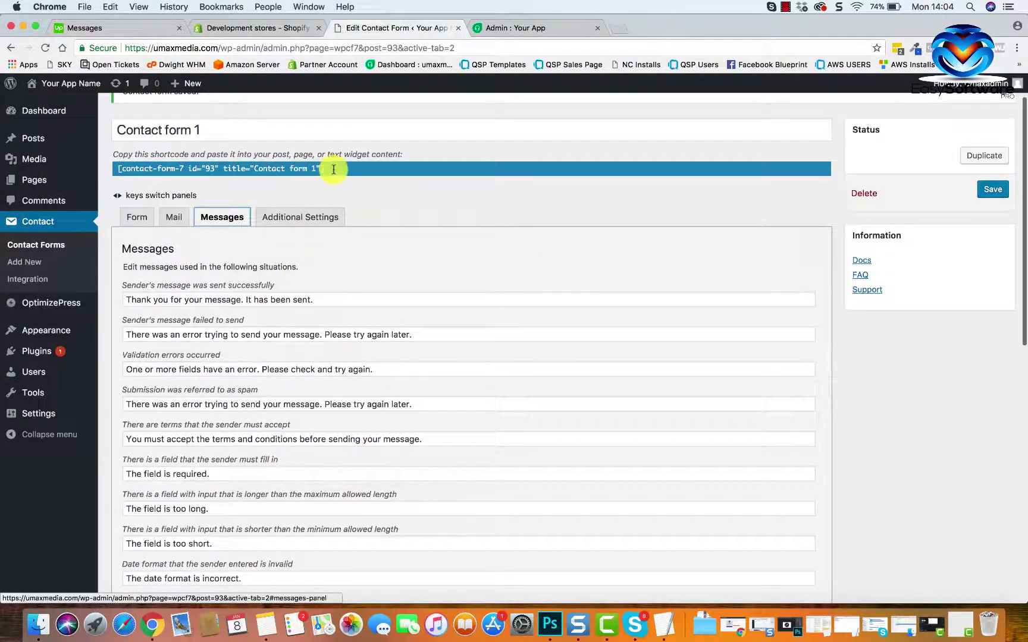
left_click_drag(333, 168, 256, 168)
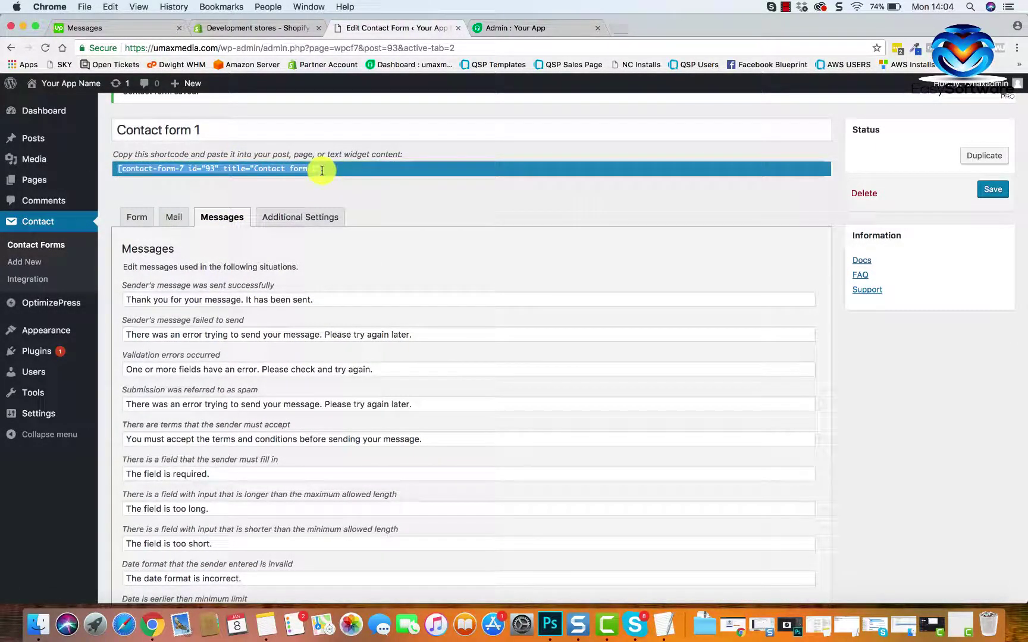
right_click(322, 170)
left_click(355, 194)
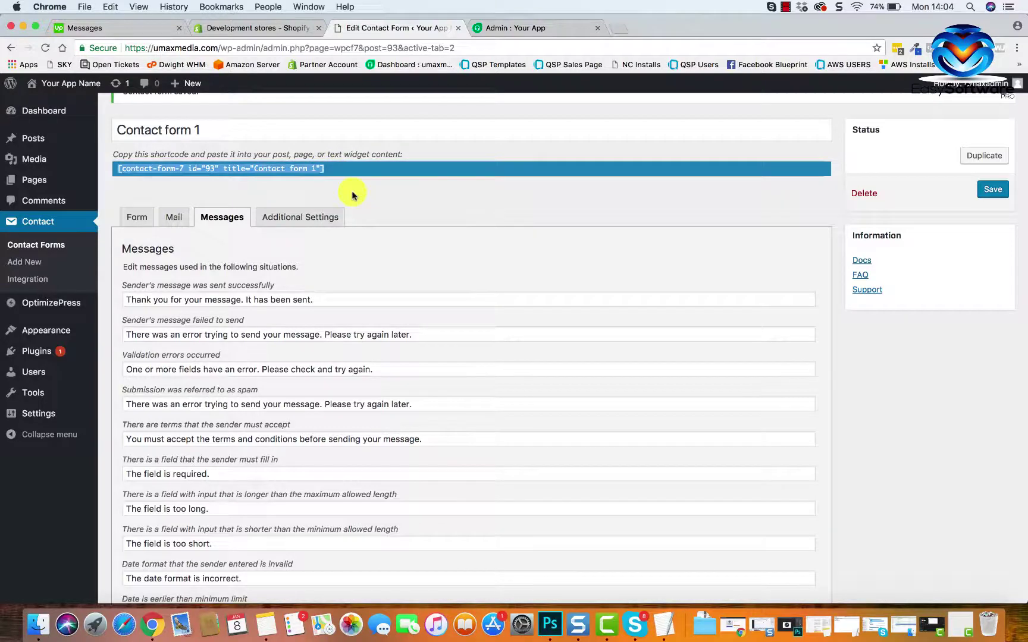
Step: Open the support page from the site's page list in the Live Editor
scroll(280, 188, "up", 2)
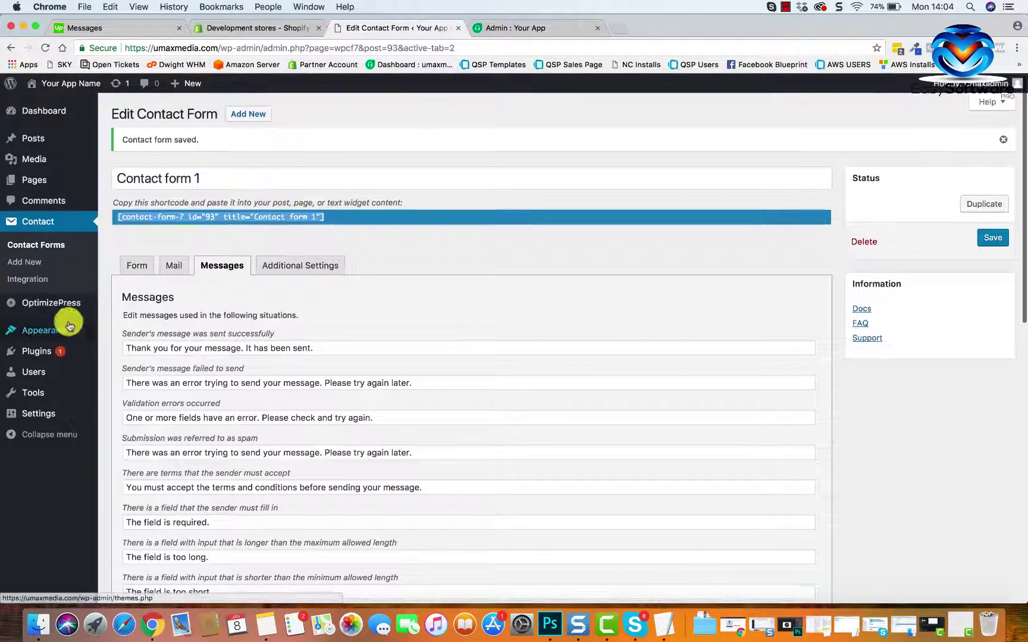
left_click(33, 179)
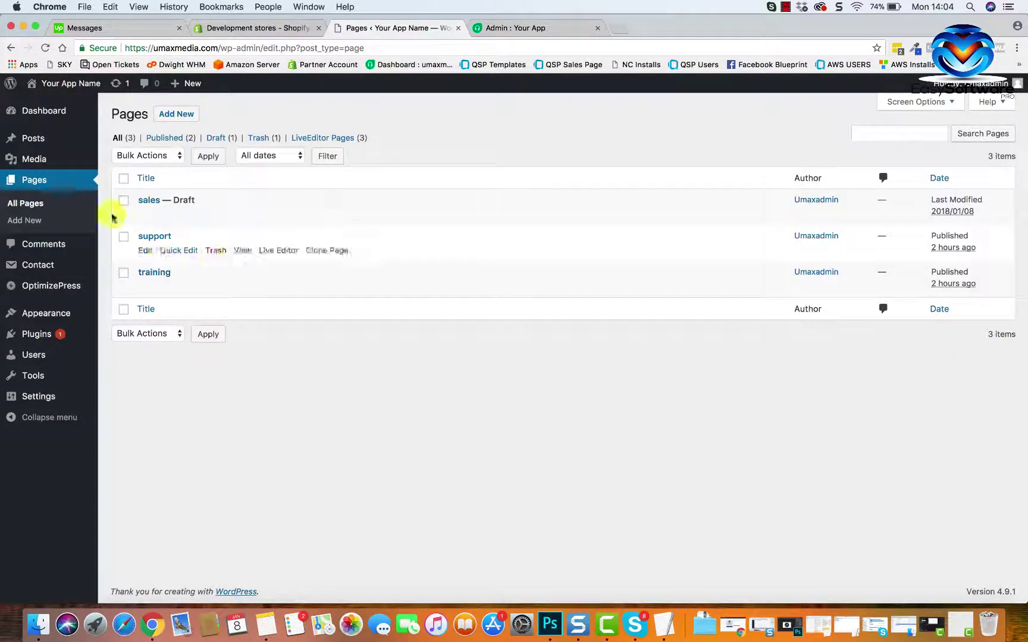
left_click(277, 253)
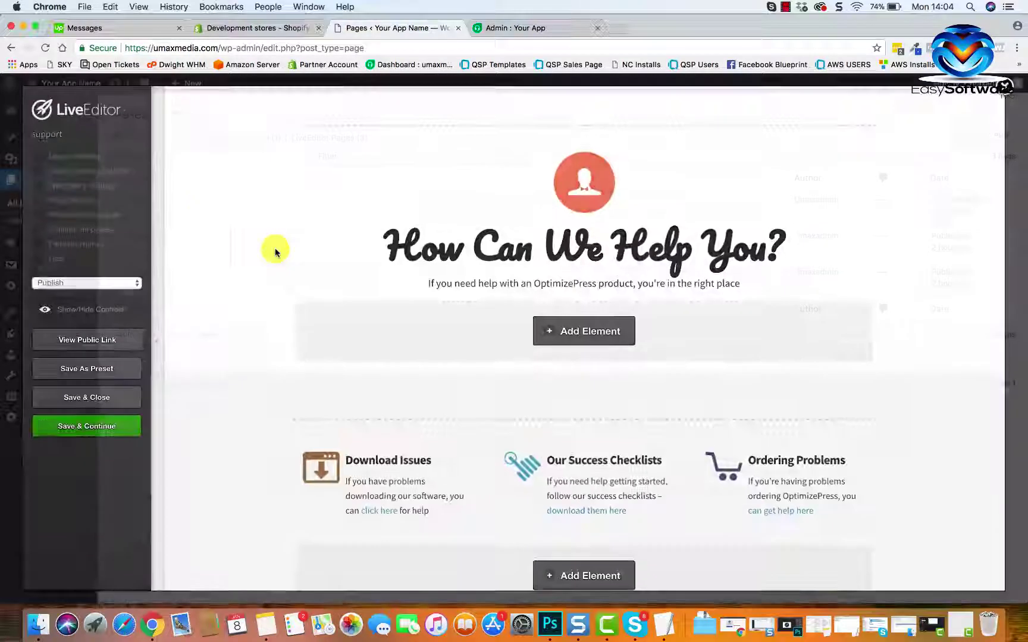
Step: Examine the support page's rows and the places where a new row or element can be added
scroll(548, 462, "down", 5)
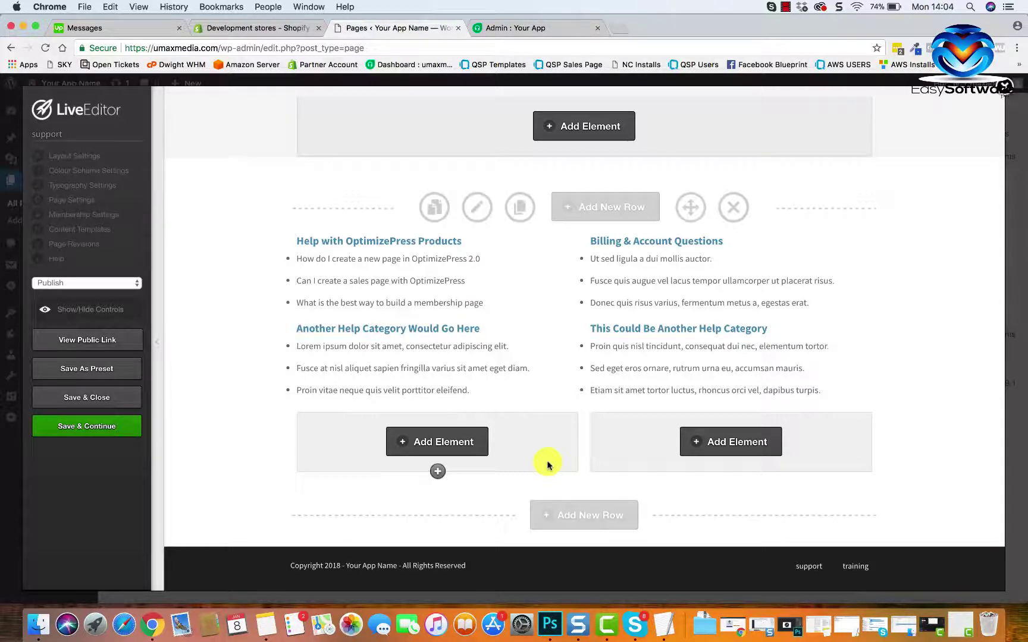
scroll(589, 310, "up", 8)
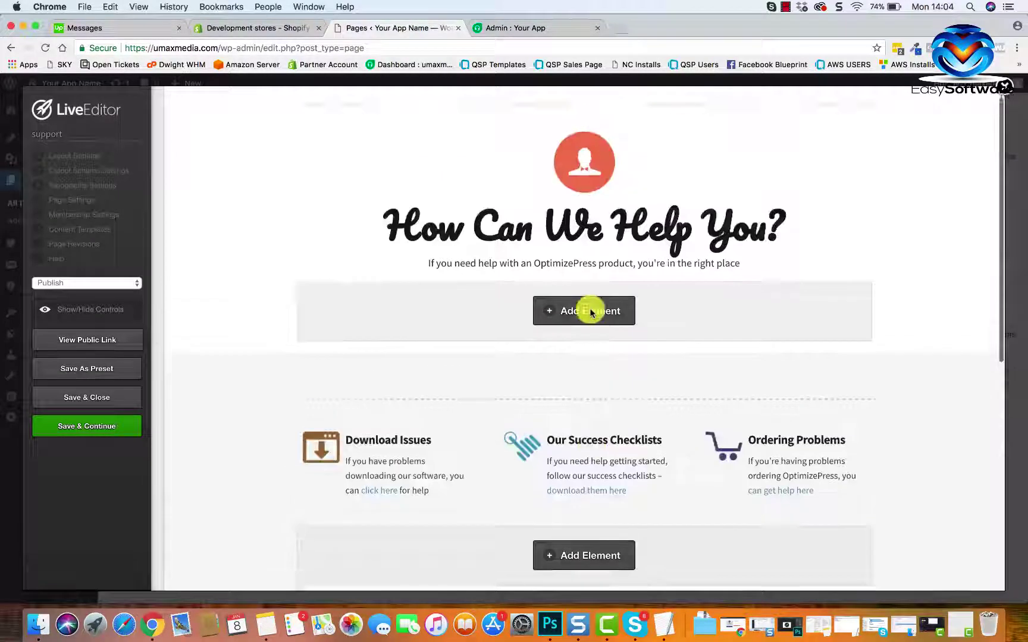
scroll(615, 310, "down", 1)
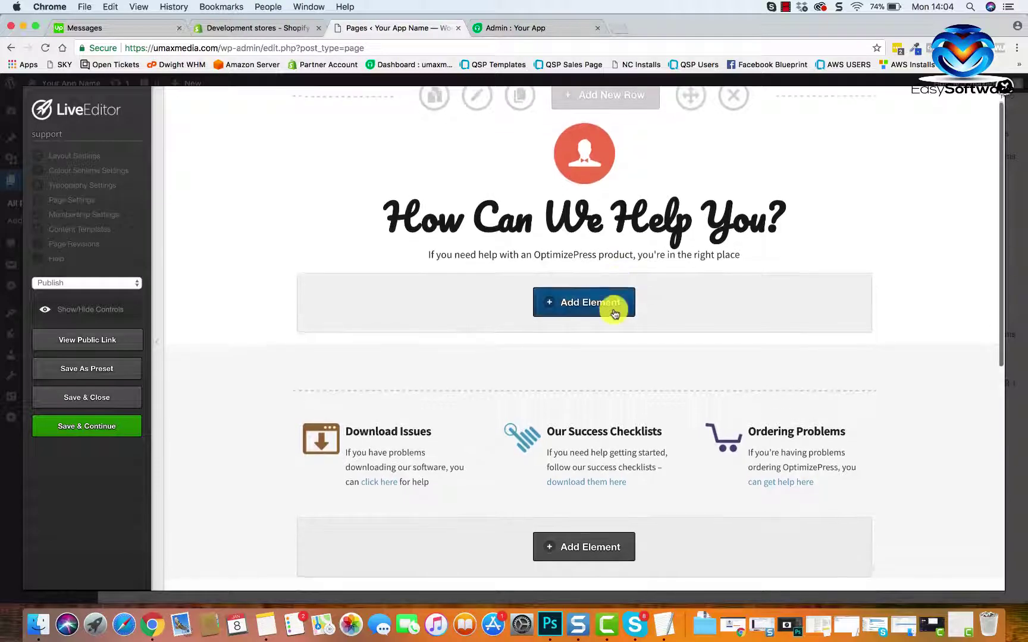
scroll(614, 312, "up", 1)
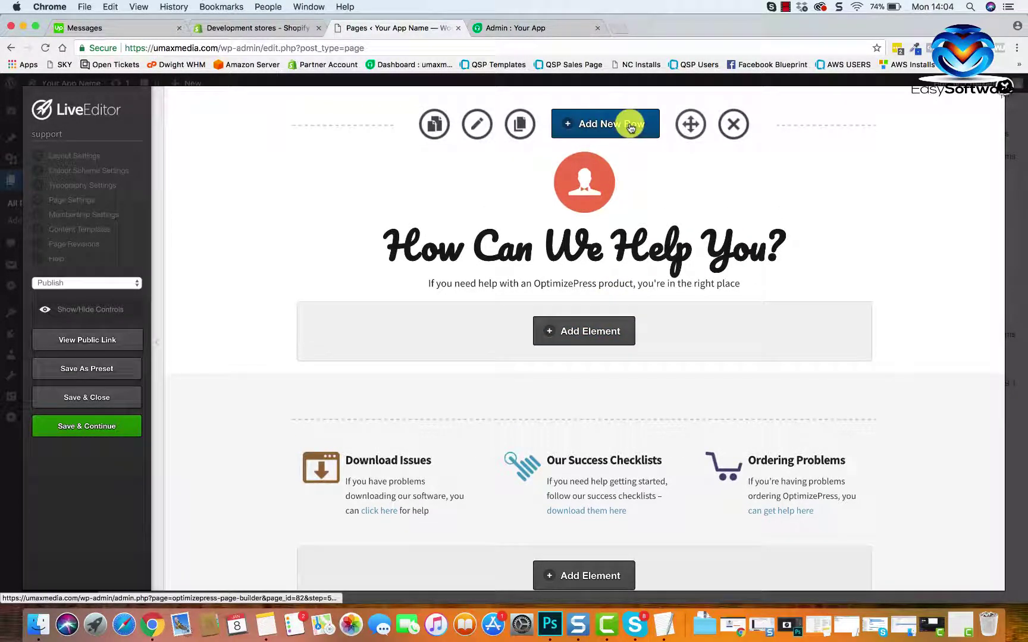
scroll(598, 301, "down", 4)
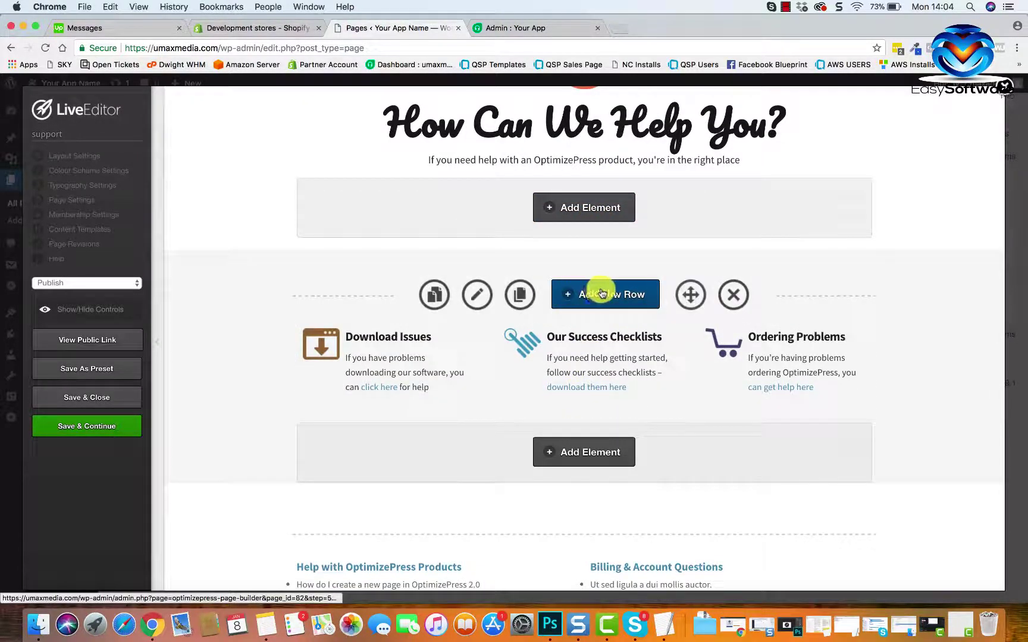
scroll(592, 292, "down", 3)
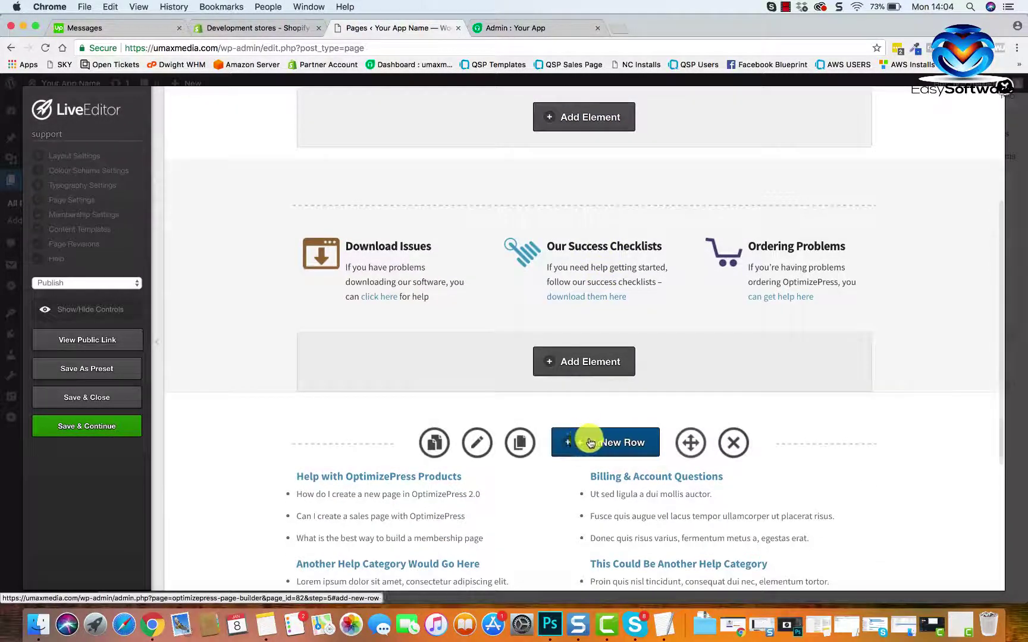
scroll(618, 440, "down", 5)
scroll(598, 520, "down", 3)
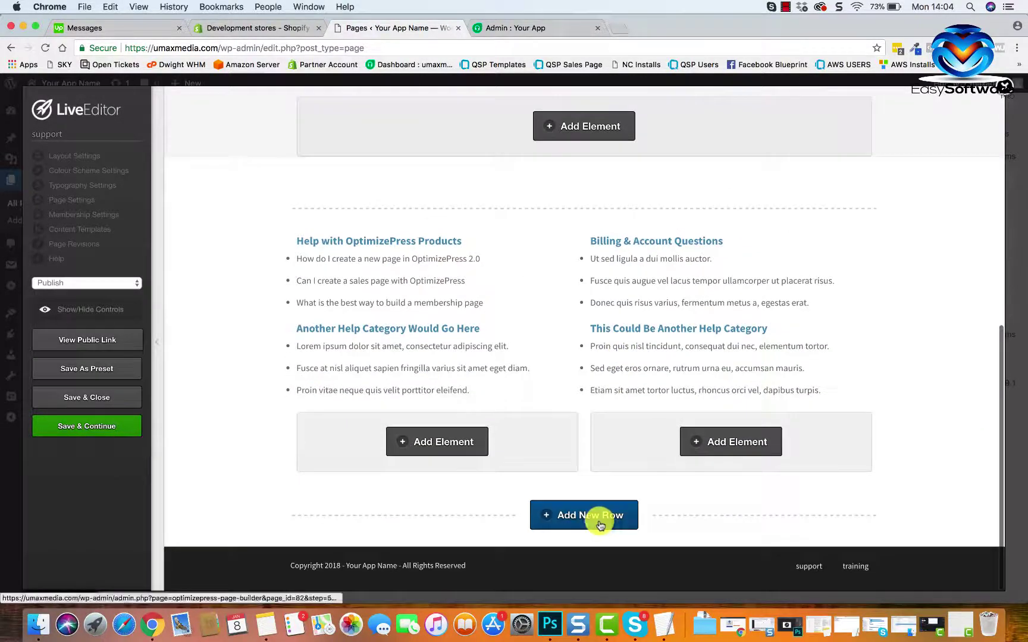
scroll(624, 512, "up", 15)
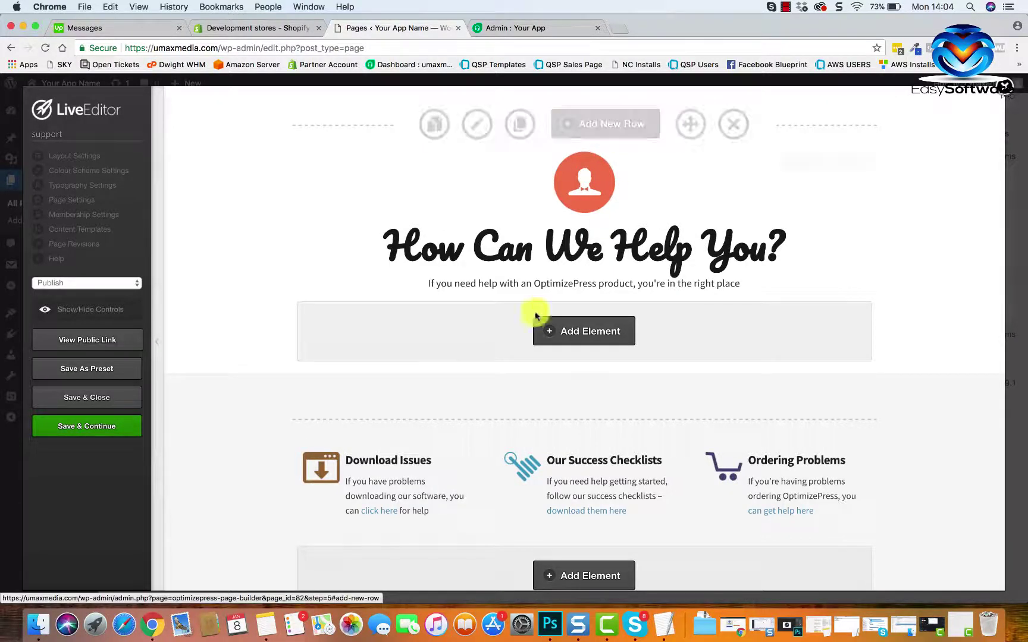
scroll(548, 343, "down", 3)
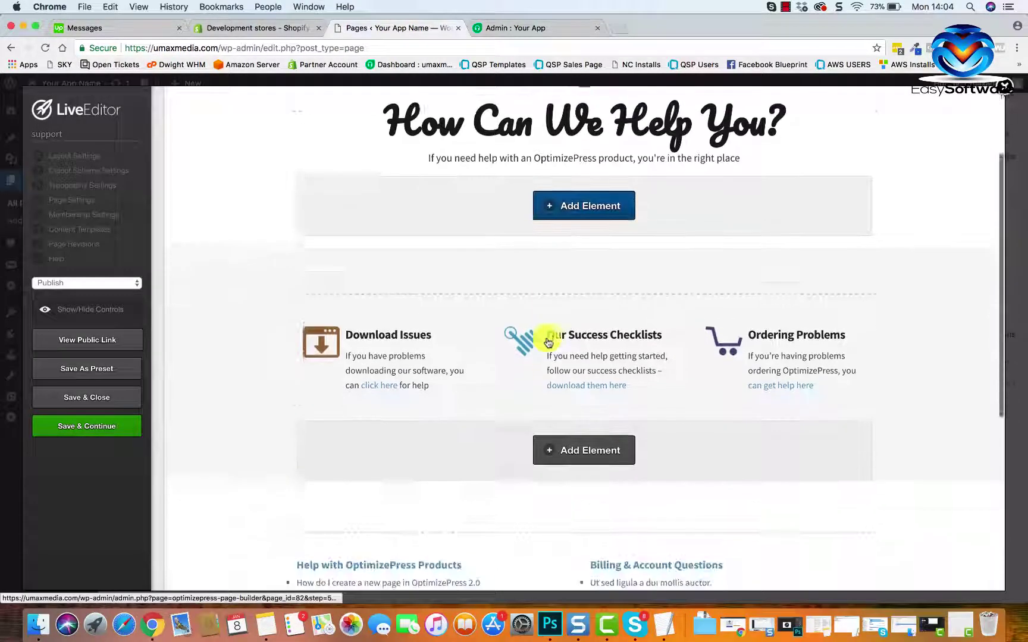
scroll(598, 345, "down", 6)
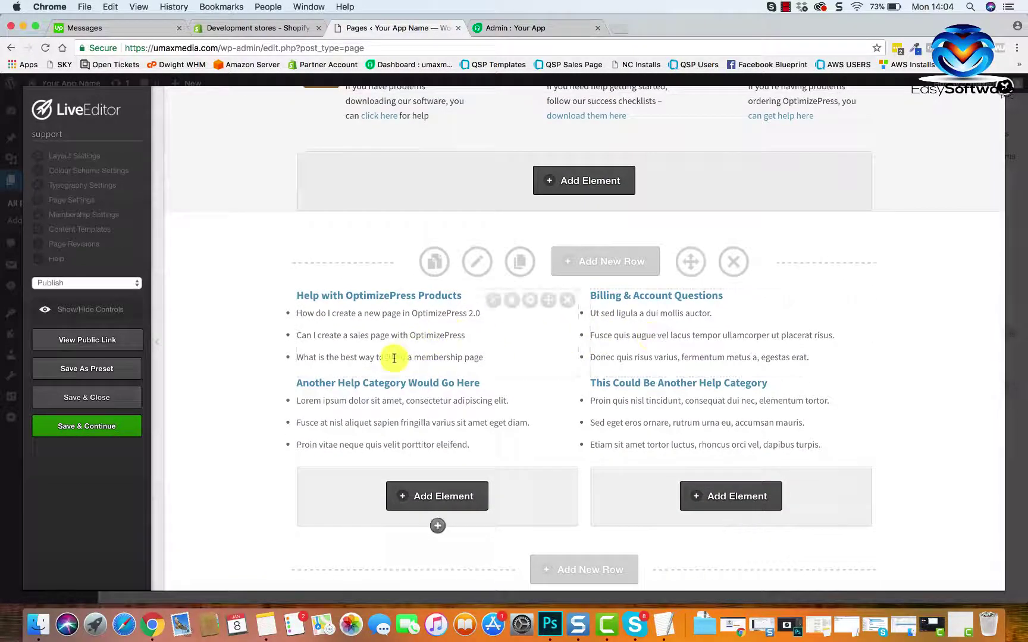
scroll(447, 351, "up", 5)
scroll(447, 350, "down", 6)
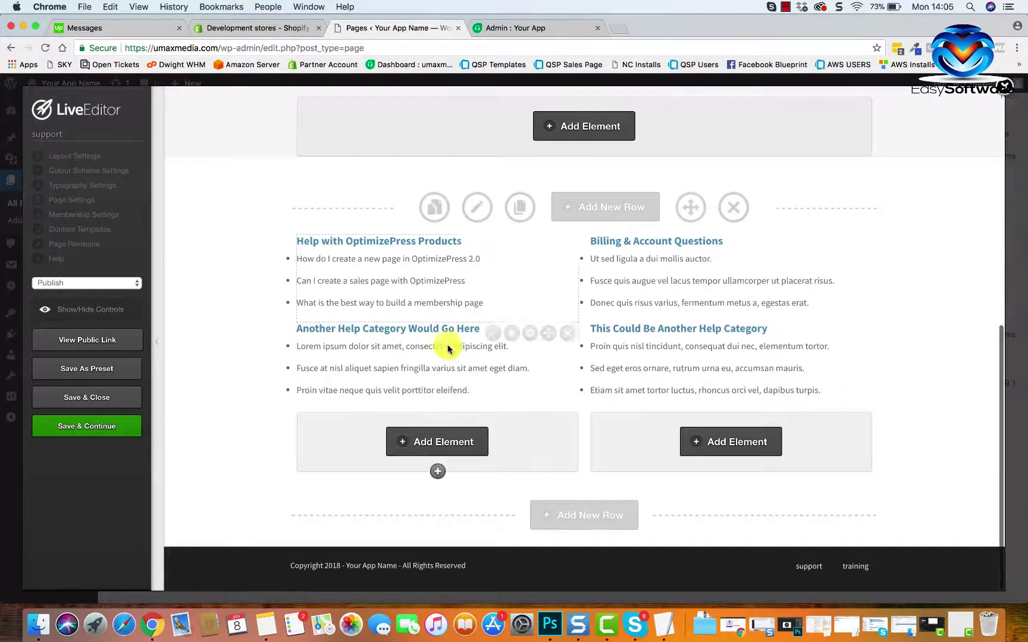
Step: Browse the simple, complex and feature-area layouts offered for a new row at the page's end, and close the list without adding one
left_click(571, 515)
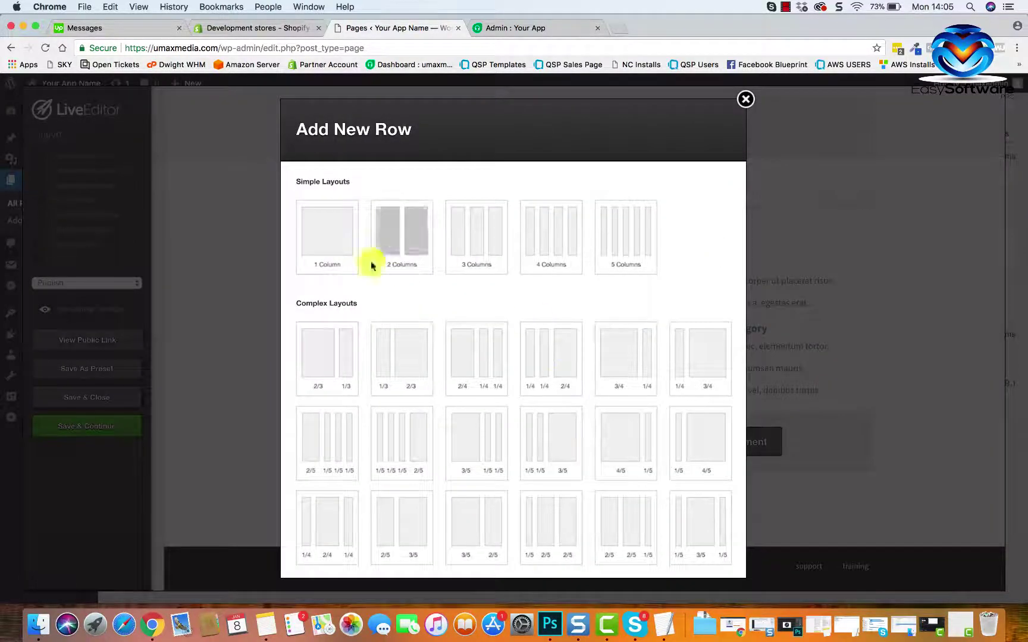
scroll(562, 362, "down", 3)
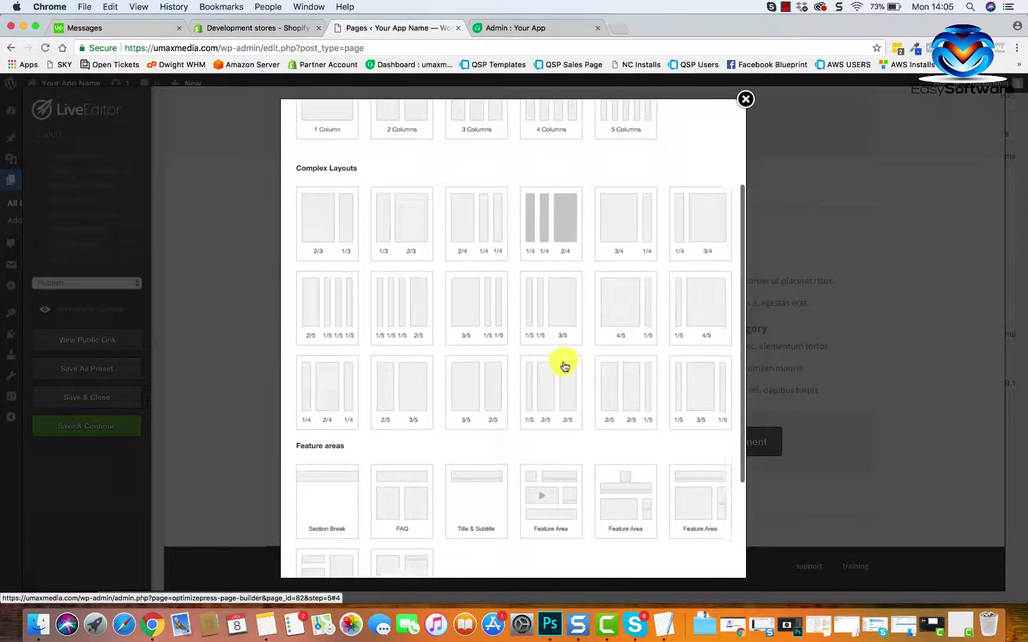
scroll(473, 245, "up", 3)
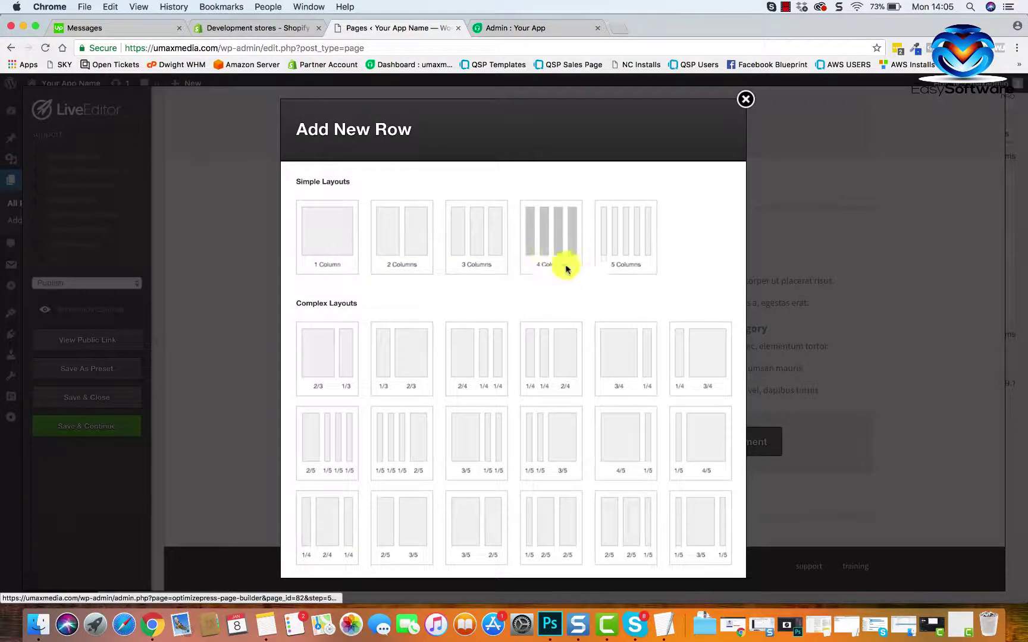
scroll(509, 333, "down", 2)
scroll(510, 332, "up", 2)
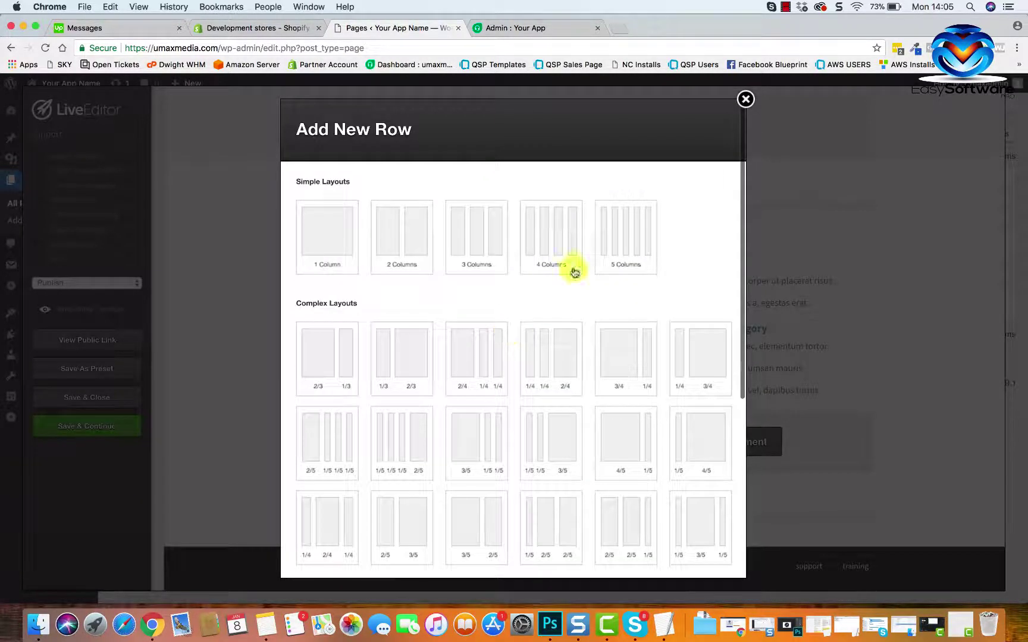
left_click(748, 102)
Step: Browse the elements that can be inserted below the "How Can We Help You?" heading, and close the list without choosing one
scroll(581, 340, "up", 5)
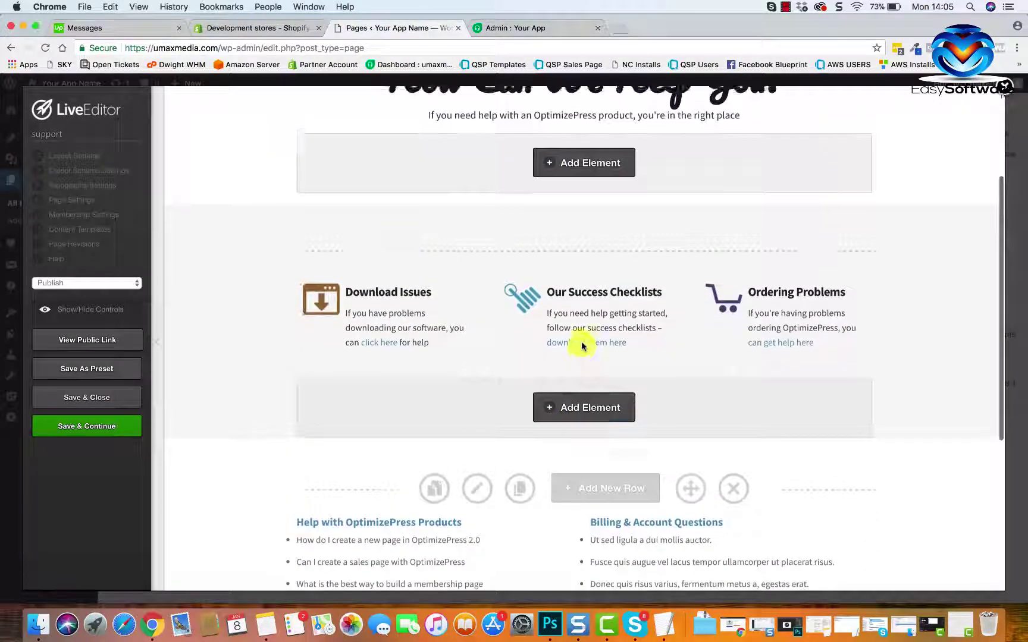
scroll(581, 344, "up", 3)
scroll(586, 367, "down", 1)
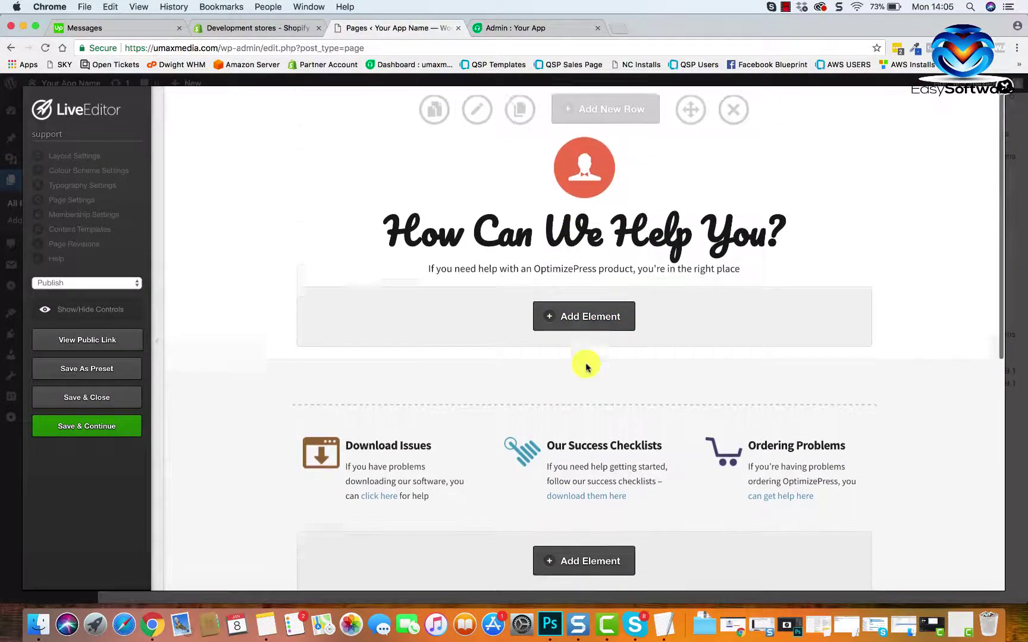
scroll(586, 365, "down", 2)
scroll(585, 365, "up", 2)
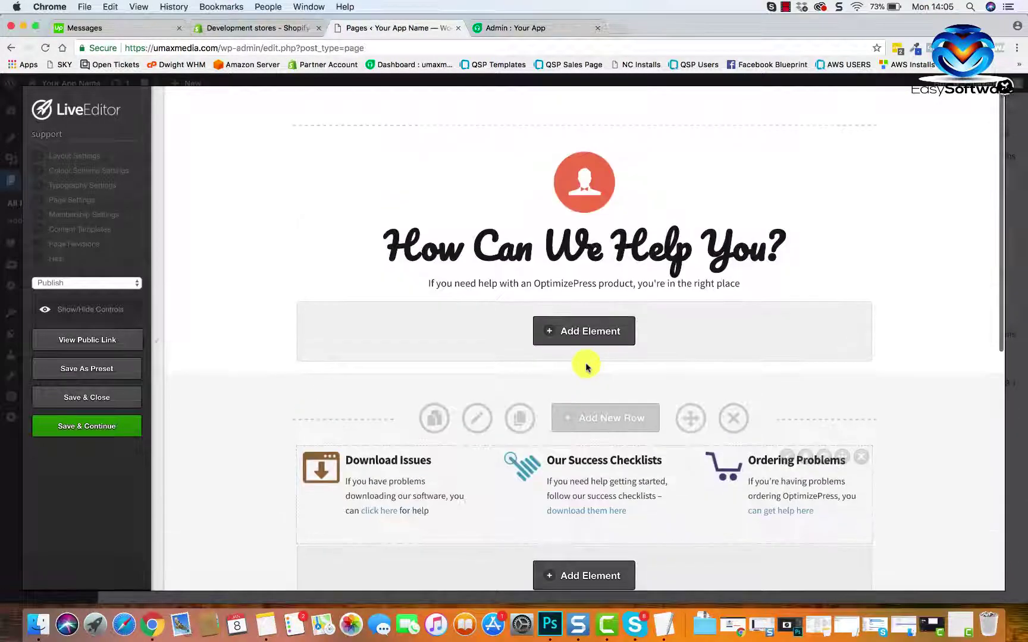
left_click(590, 332)
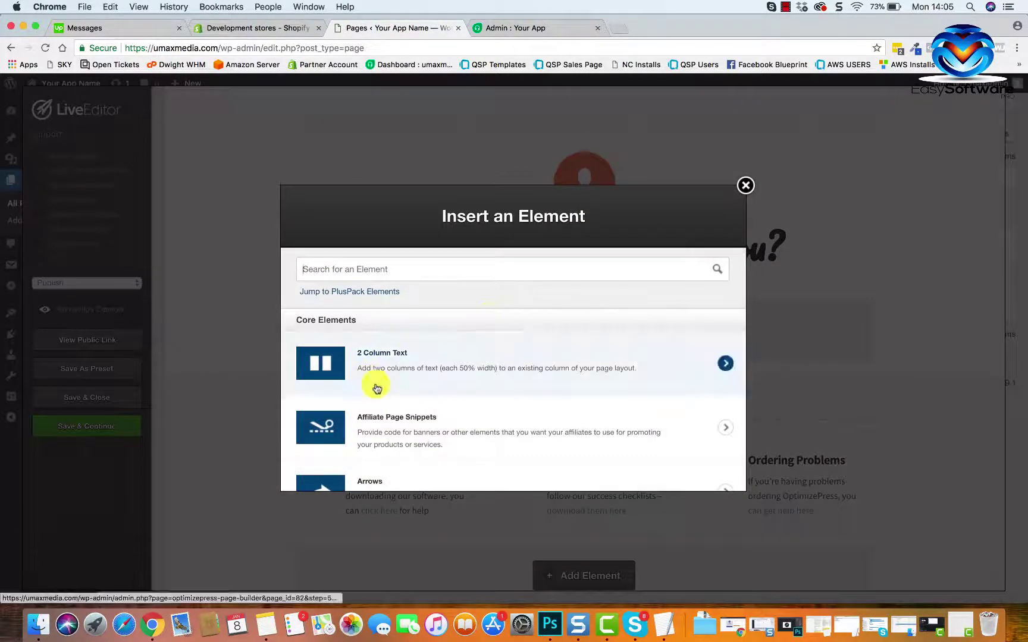
scroll(376, 388, "down", 10)
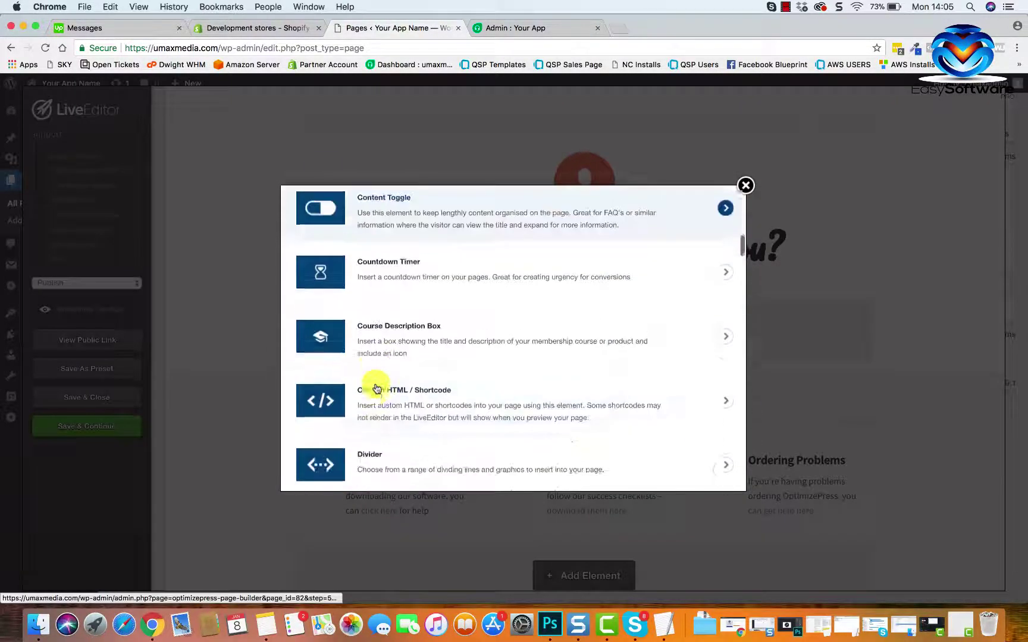
scroll(377, 388, "down", 15)
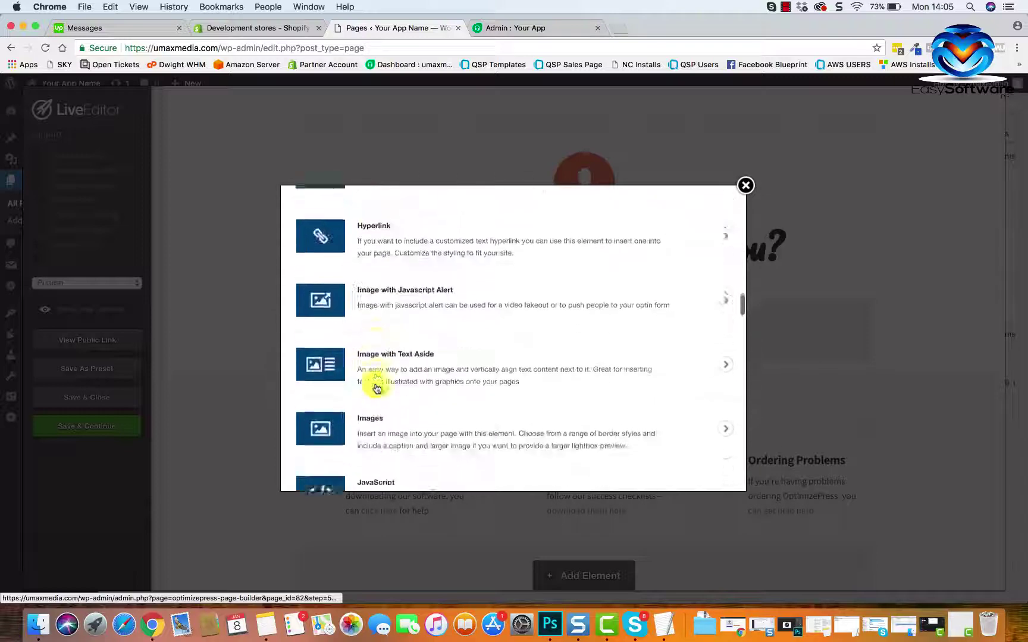
scroll(377, 388, "down", 10)
scroll(376, 388, "up", 20)
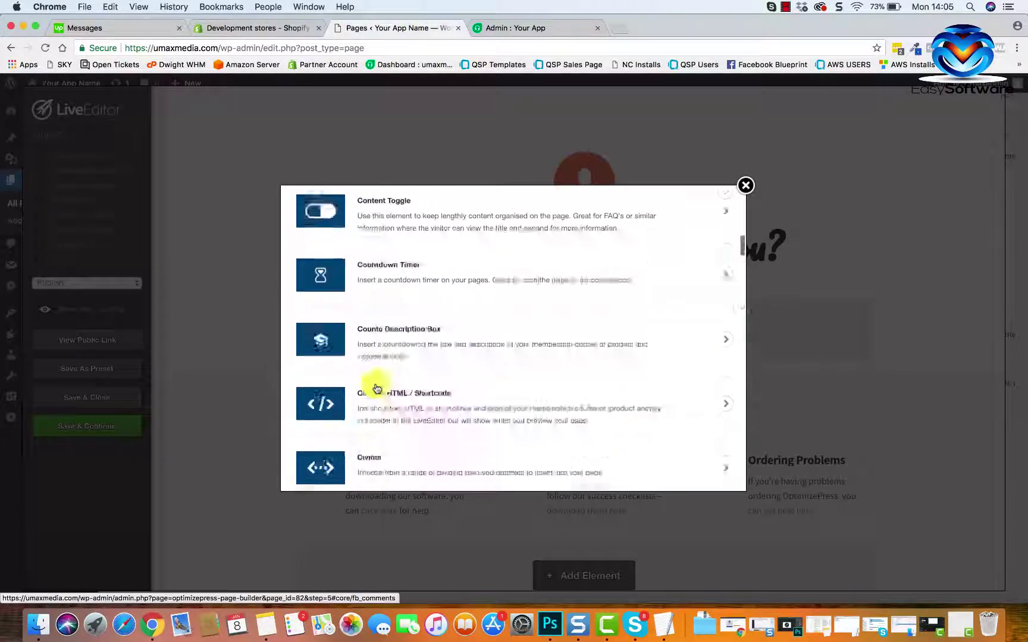
scroll(377, 388, "up", 10)
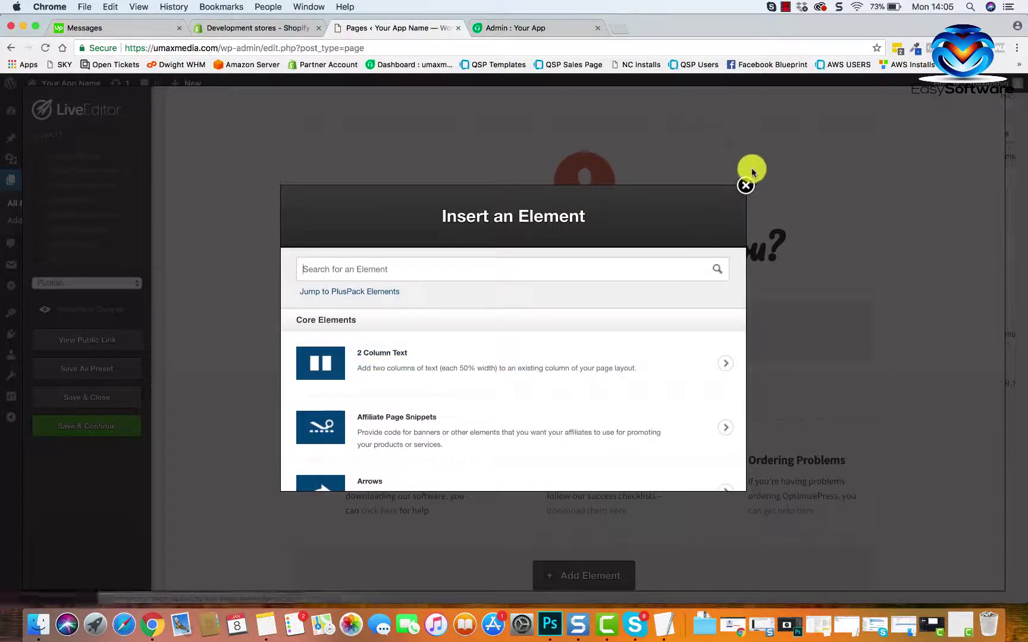
left_click(744, 184)
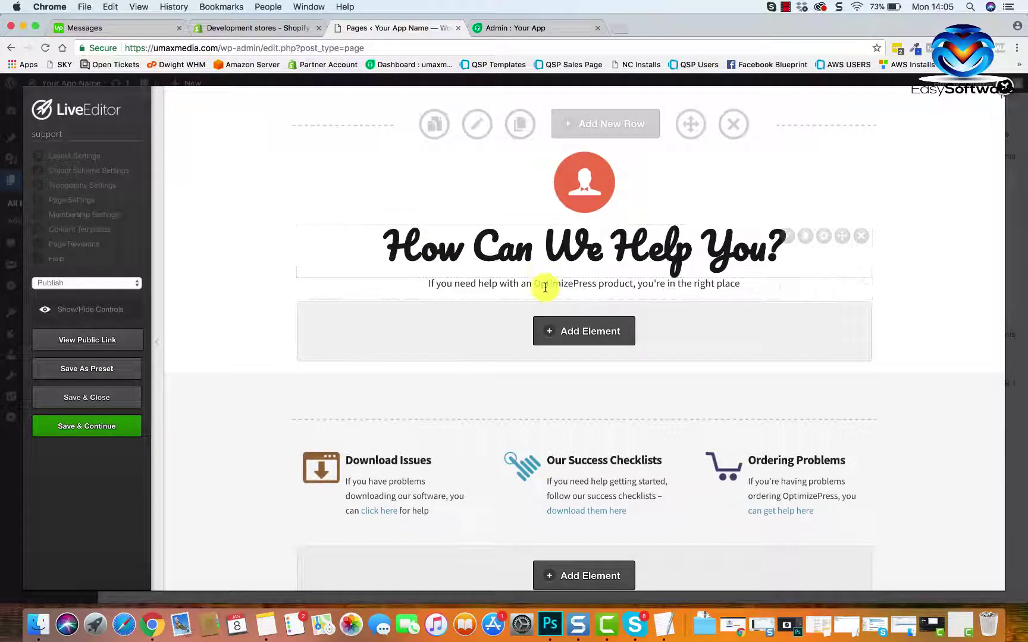
scroll(544, 286, "down", 2)
scroll(545, 287, "up", 3)
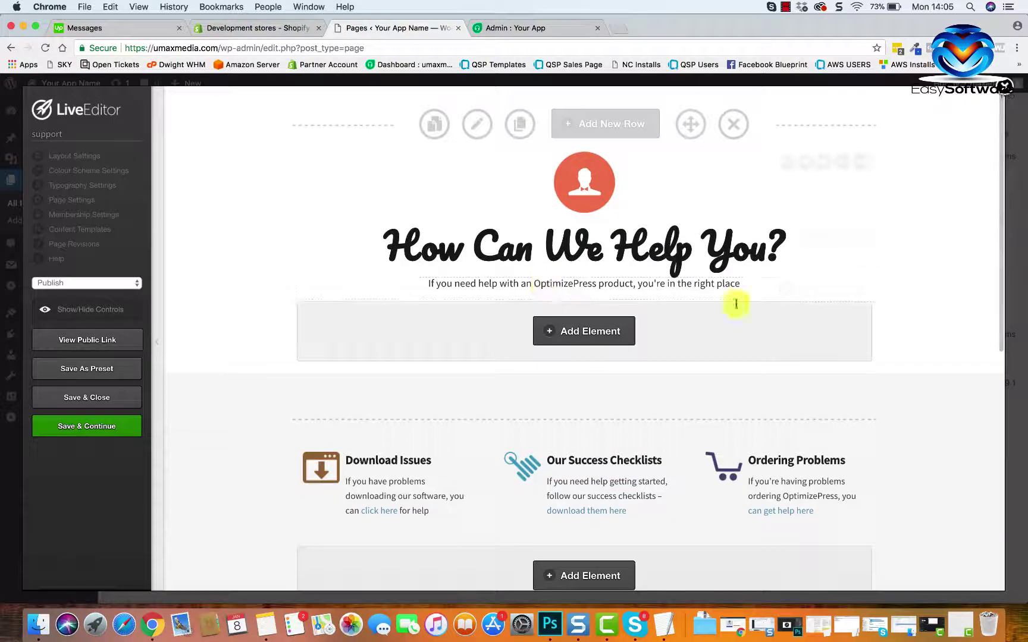
scroll(703, 294, "down", 10)
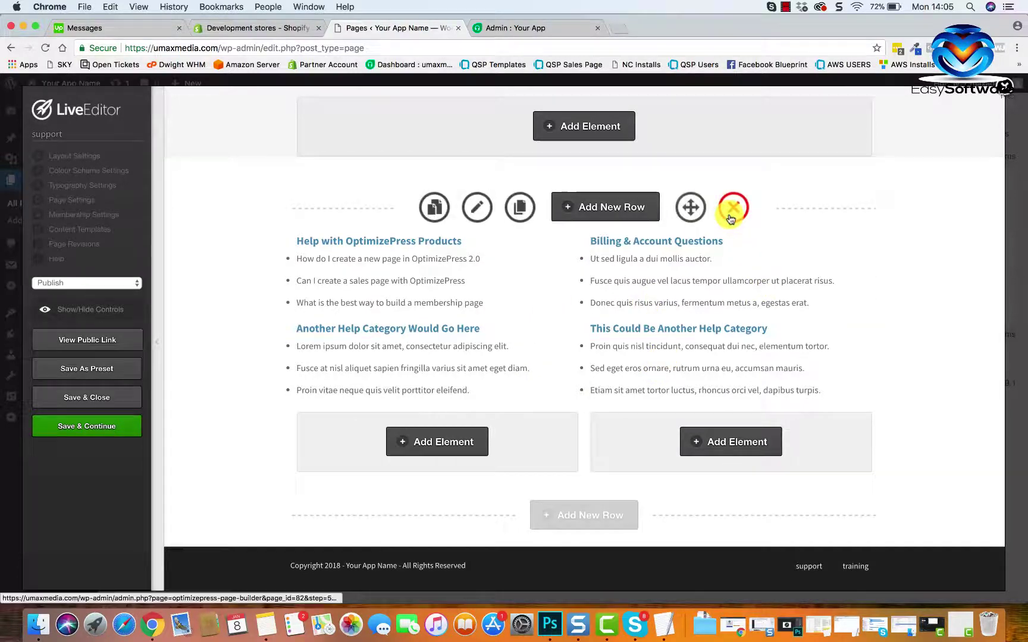
scroll(731, 219, "up", 5)
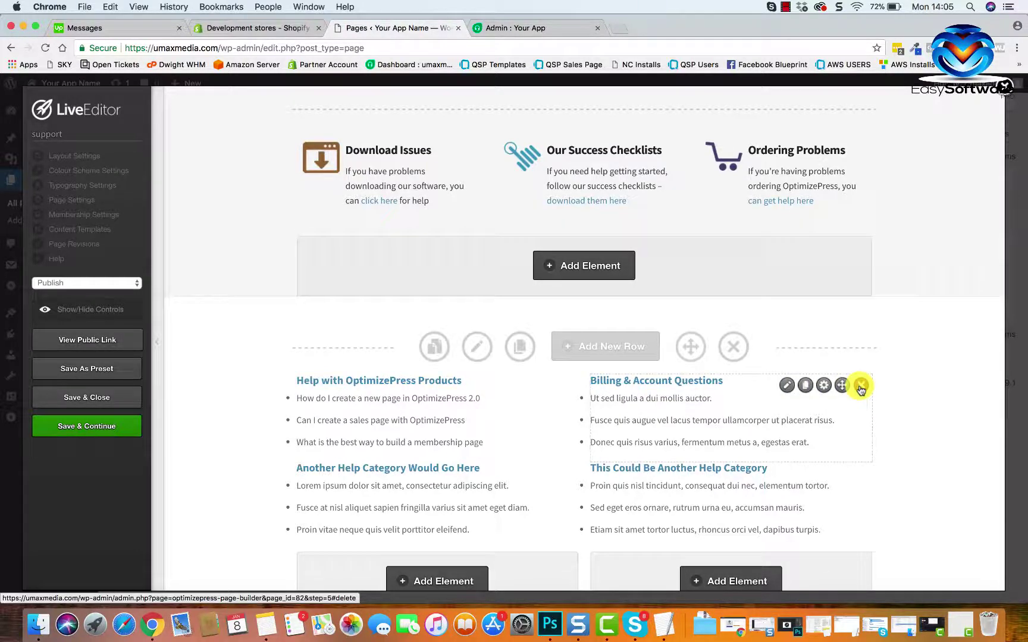
Step: Delete the "Billing & Account Questions" and "This Could Be Another Help Category" elements from the two-column help row
left_click(860, 386)
left_click(631, 135)
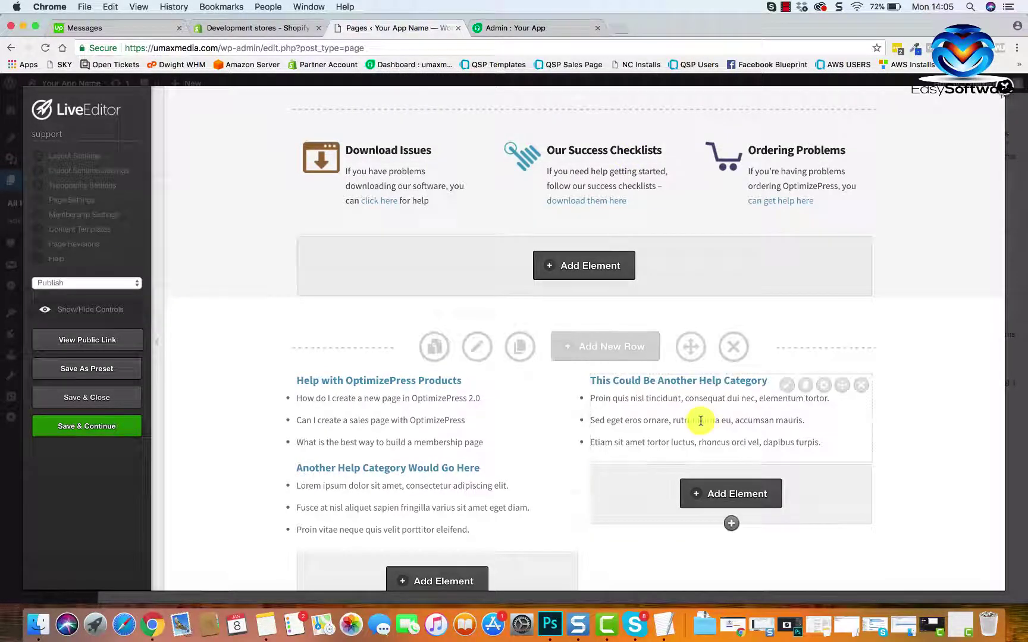
scroll(701, 421, "down", 2)
left_click(860, 324)
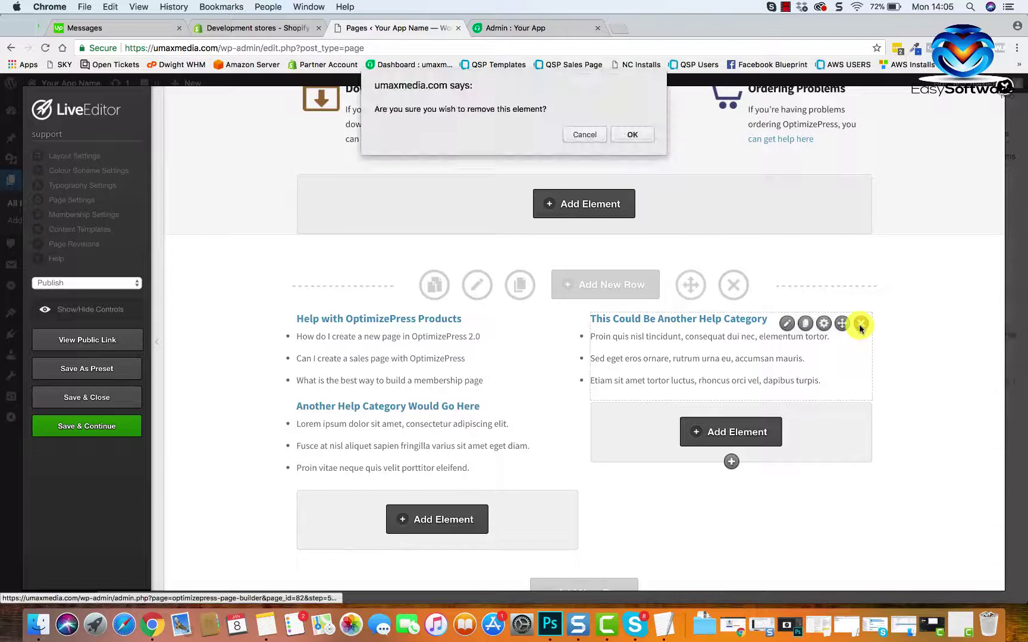
left_click(632, 138)
Step: Add a Custom HTML / Shortcode element to the emptied column beside "Help with OptimizePress Products", finding it by searching for "html"
scroll(624, 361, "down", 3)
scroll(624, 366, "up", 8)
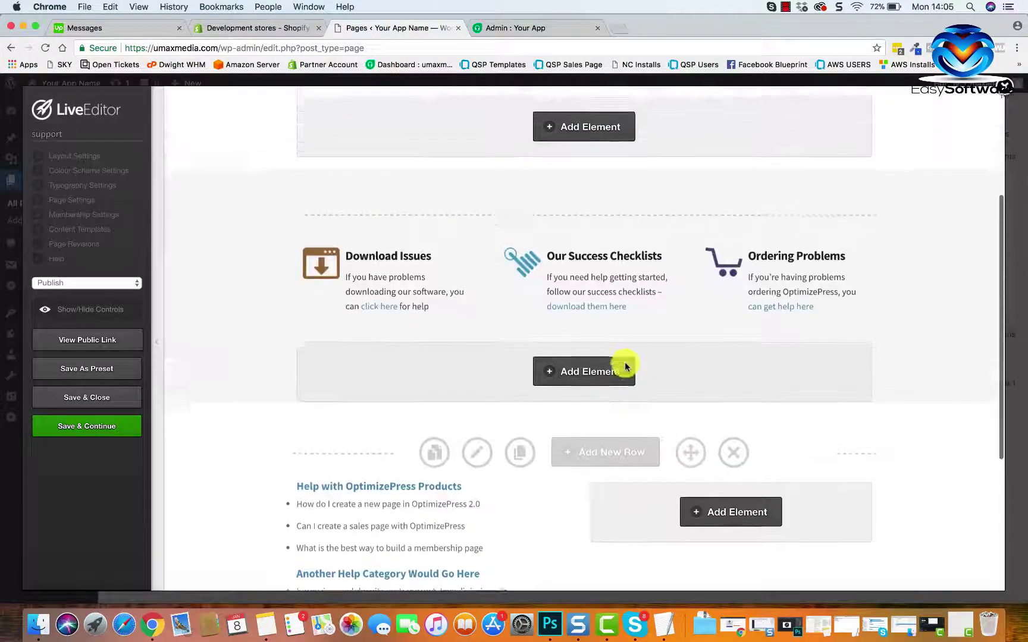
scroll(625, 366, "down", 8)
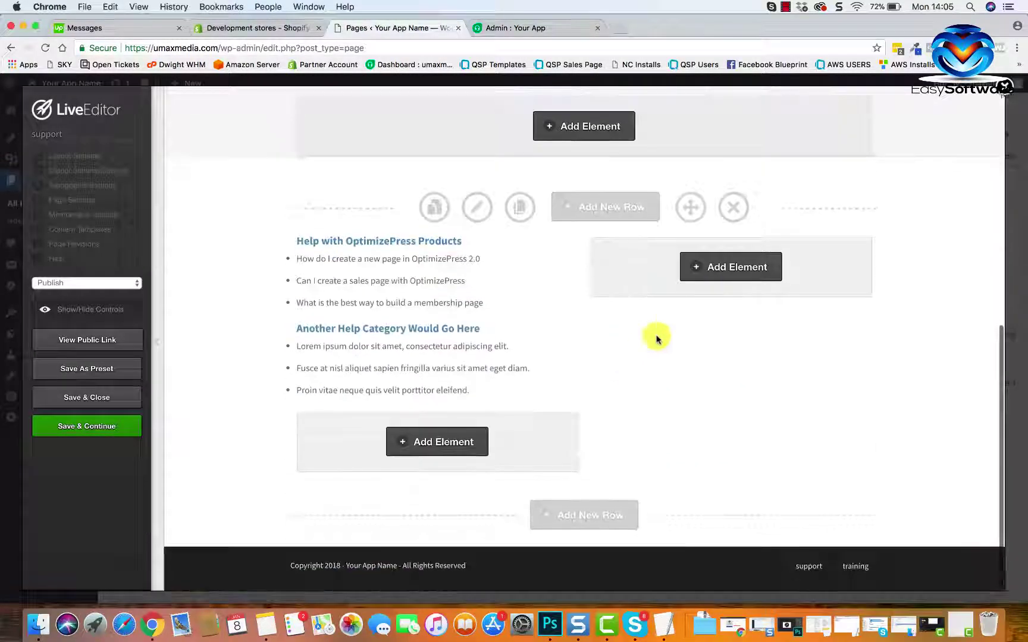
left_click(728, 269)
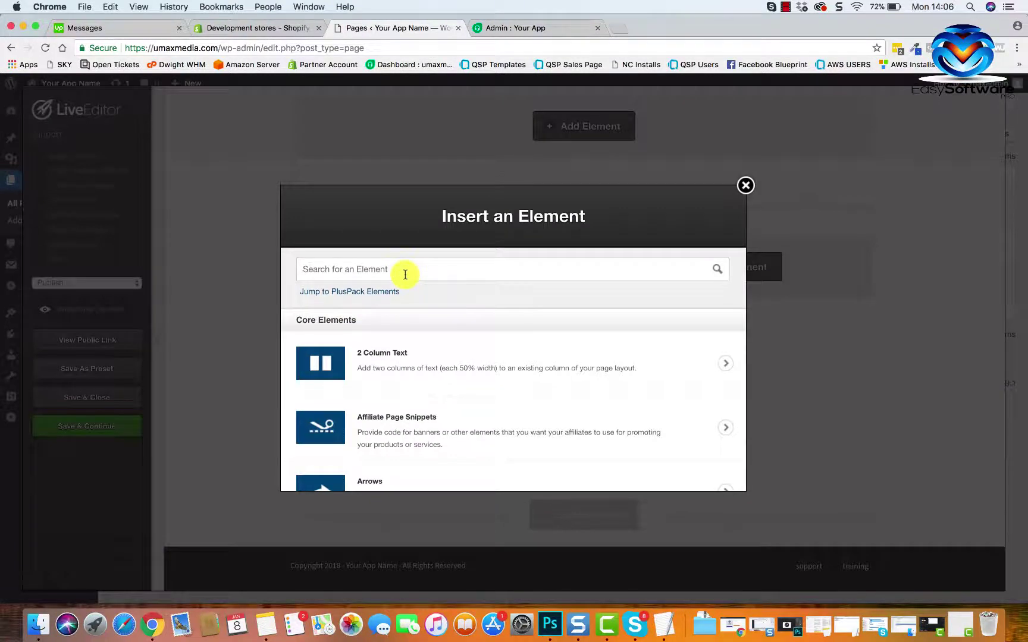
type("html")
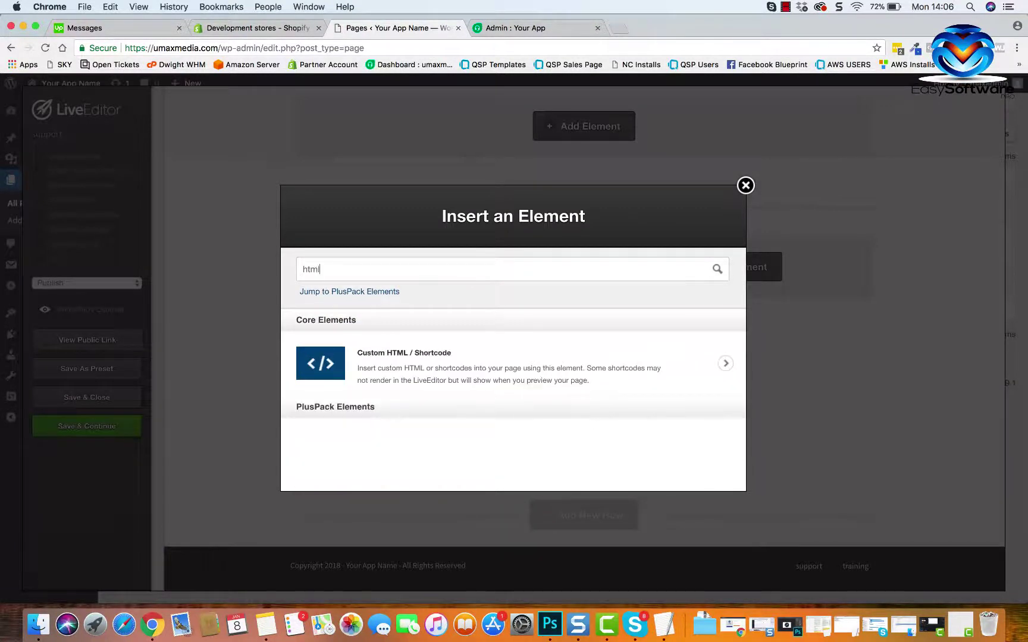
left_click(414, 356)
left_click(409, 362)
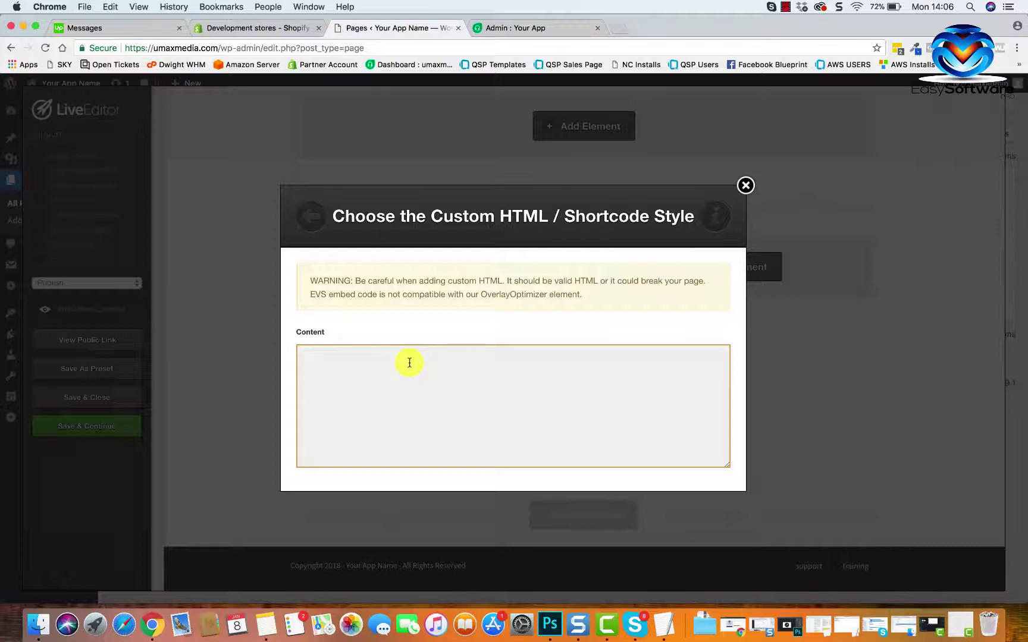
Step: Set the element's content to <center>[contact-form-7 id="93" title="Contact form 1"]</center> and insert it into the page
type("[contact-form-7 id=\"93\" title=\"Contact form 1\"]")
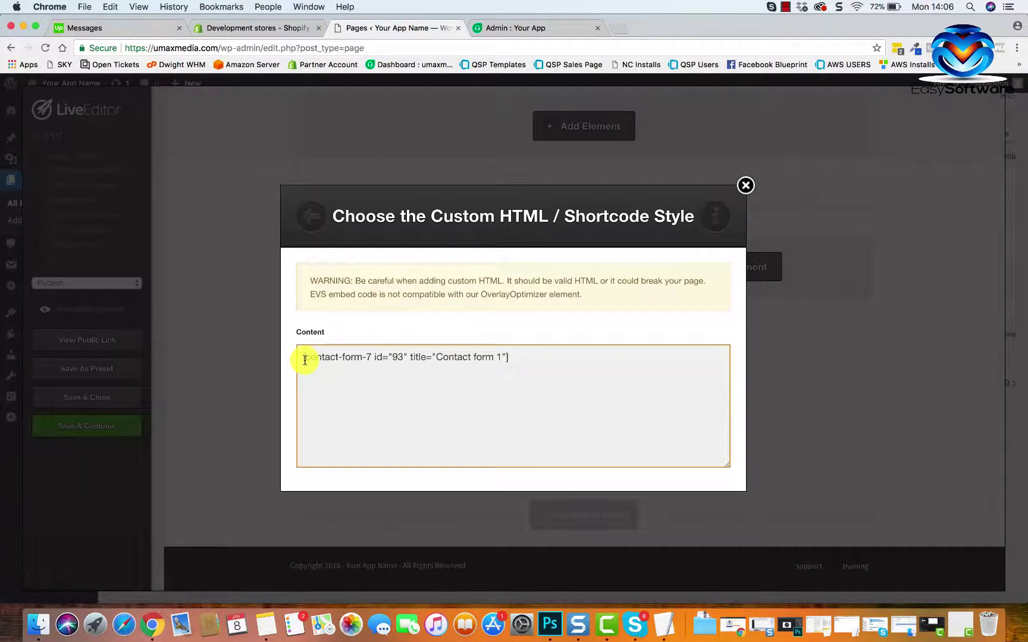
type("<")
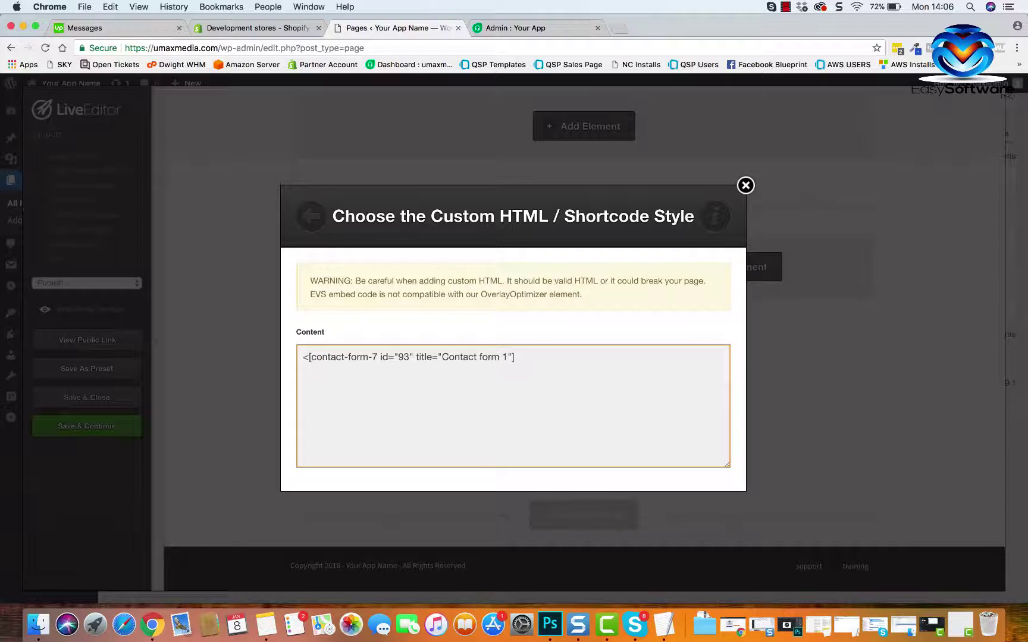
type("centere")
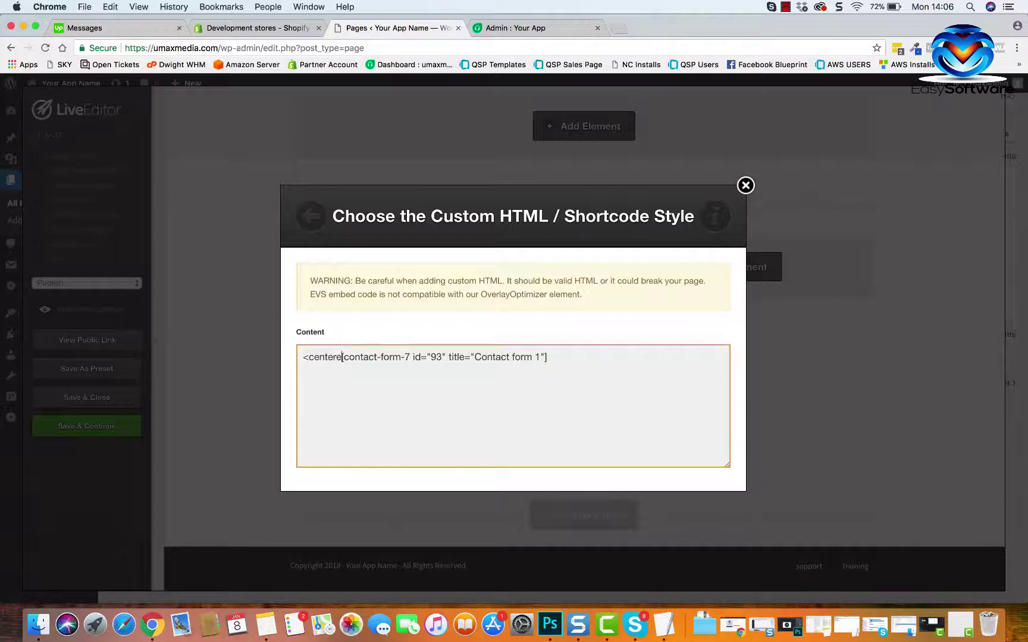
key("BackSpace")
type(">")
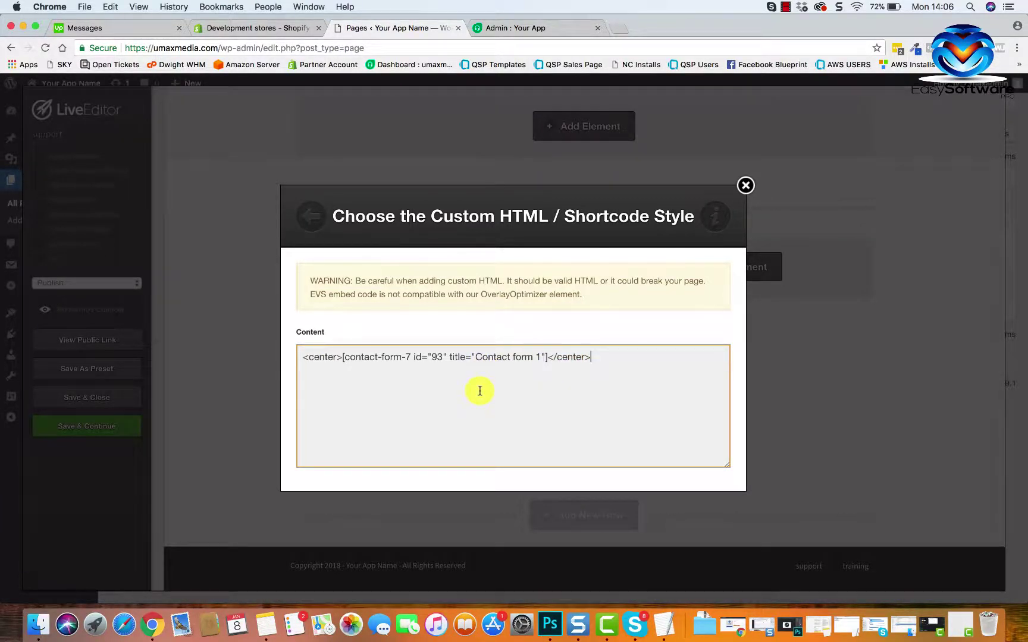
scroll(507, 408, "down", 2)
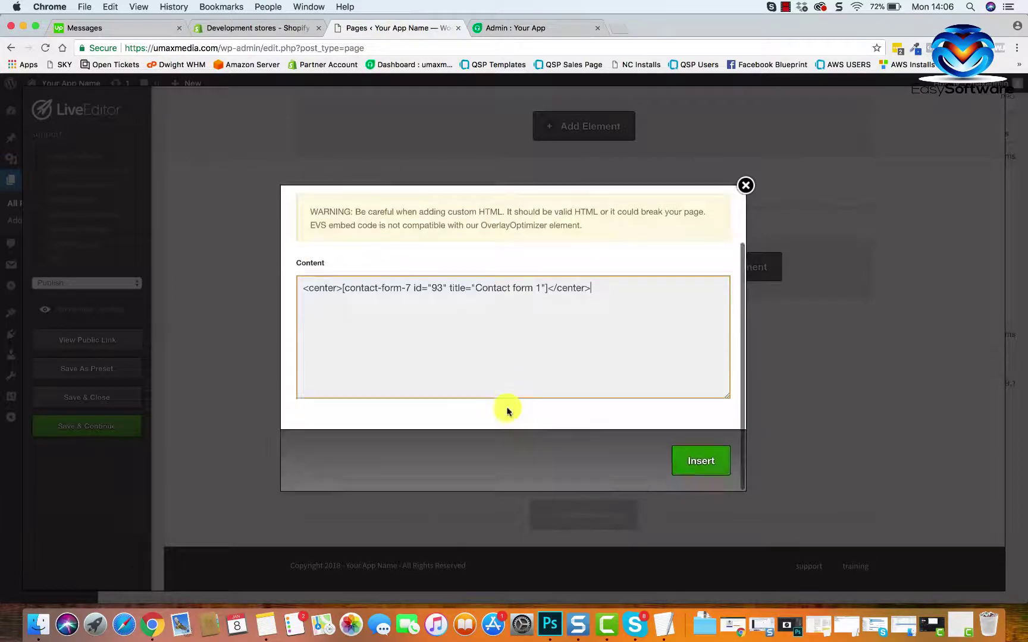
left_click(696, 460)
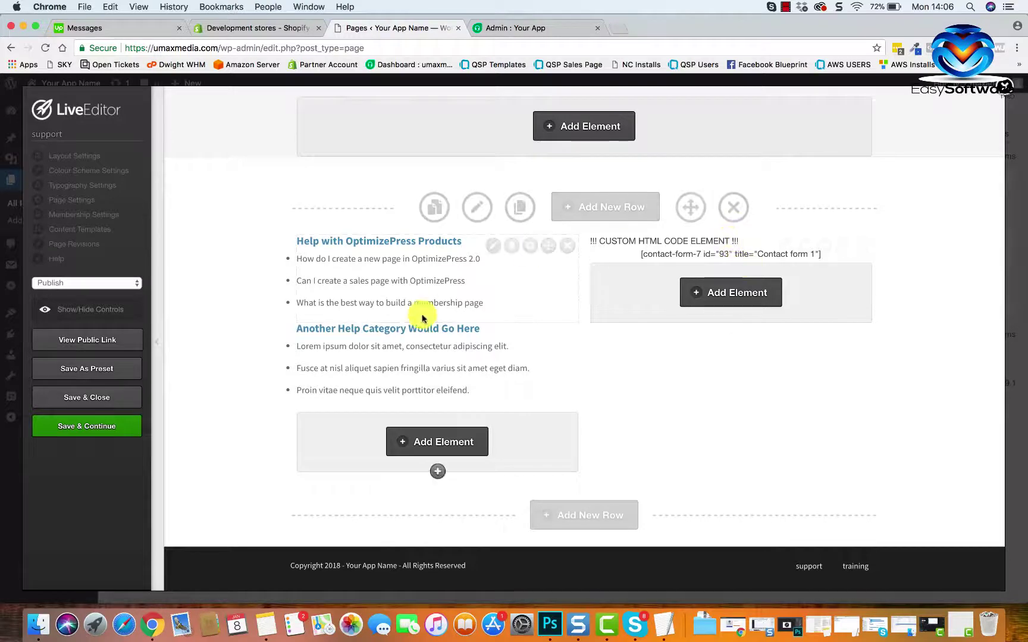
Step: Save the support page while keeping the editor open, and open its public version
left_click(122, 427)
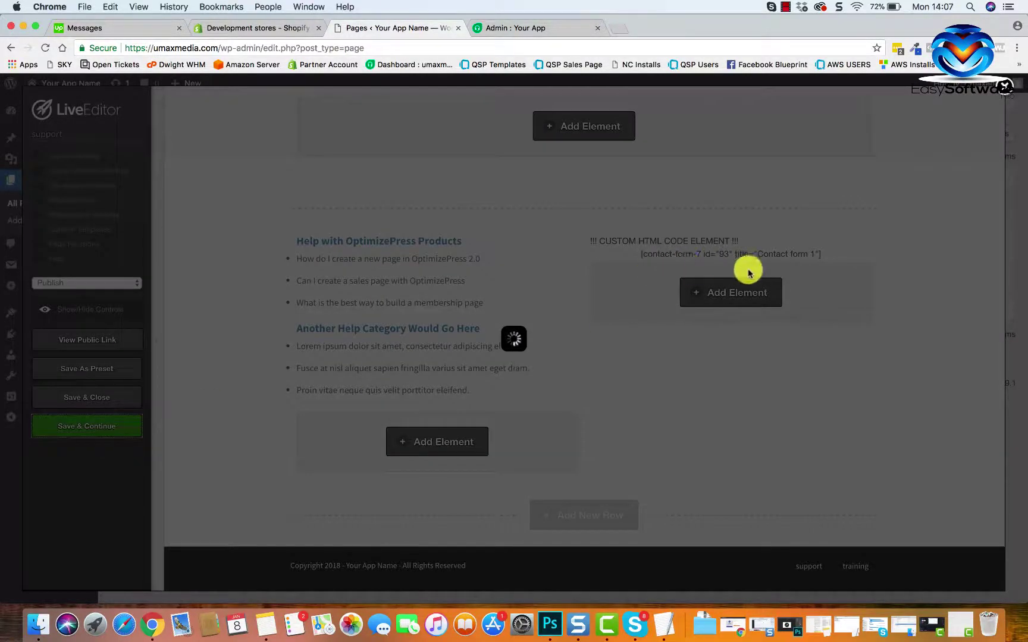
left_click(632, 136)
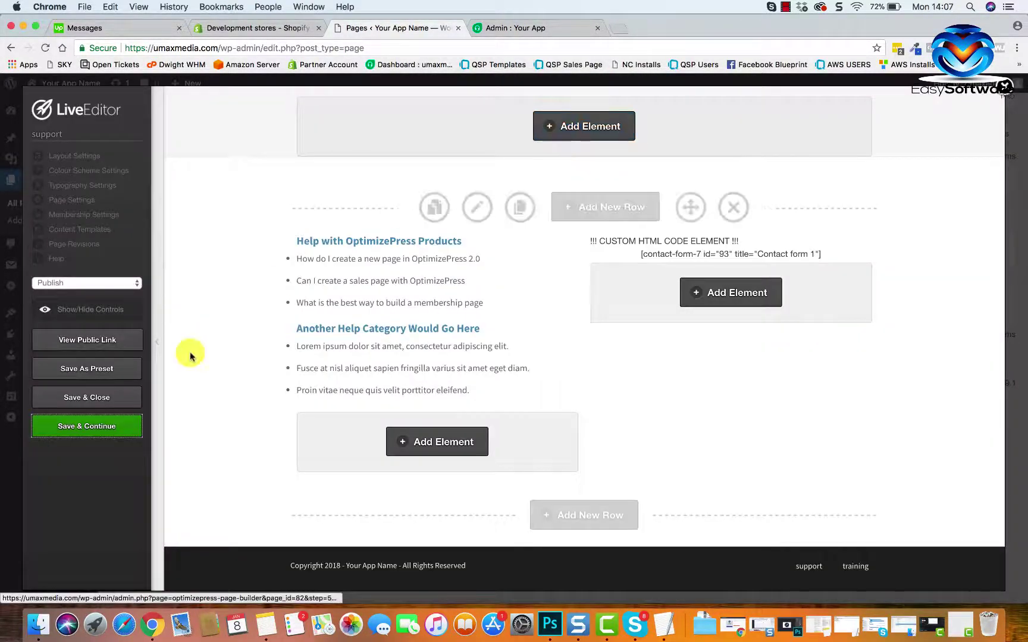
left_click(55, 348)
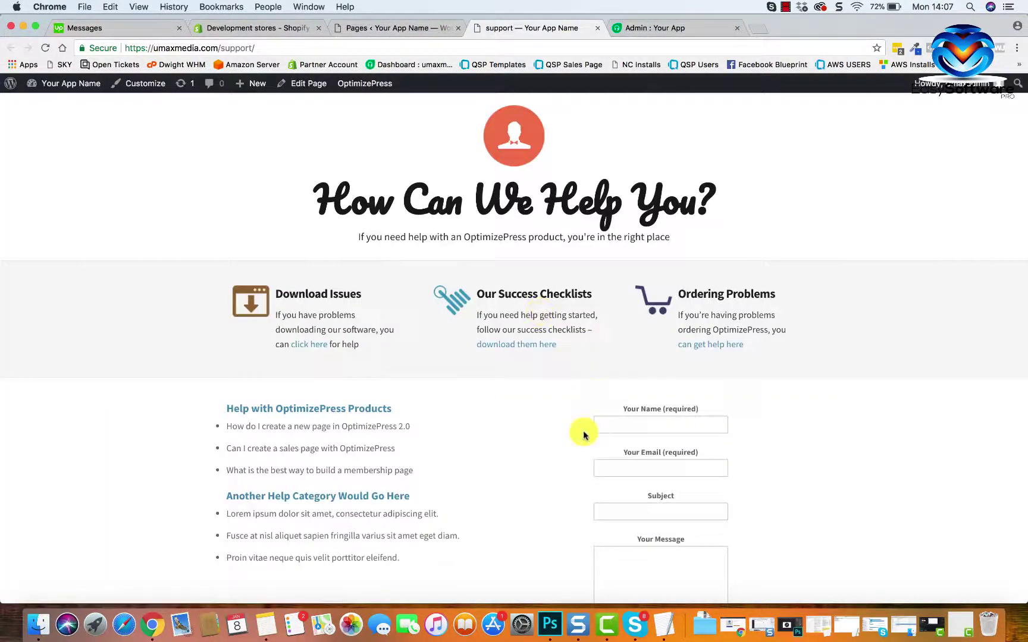
Step: Examine the contact form's fields and their placement beside the help categories on the public support page
scroll(583, 431, "down", 5)
left_click(624, 299)
left_click(626, 334)
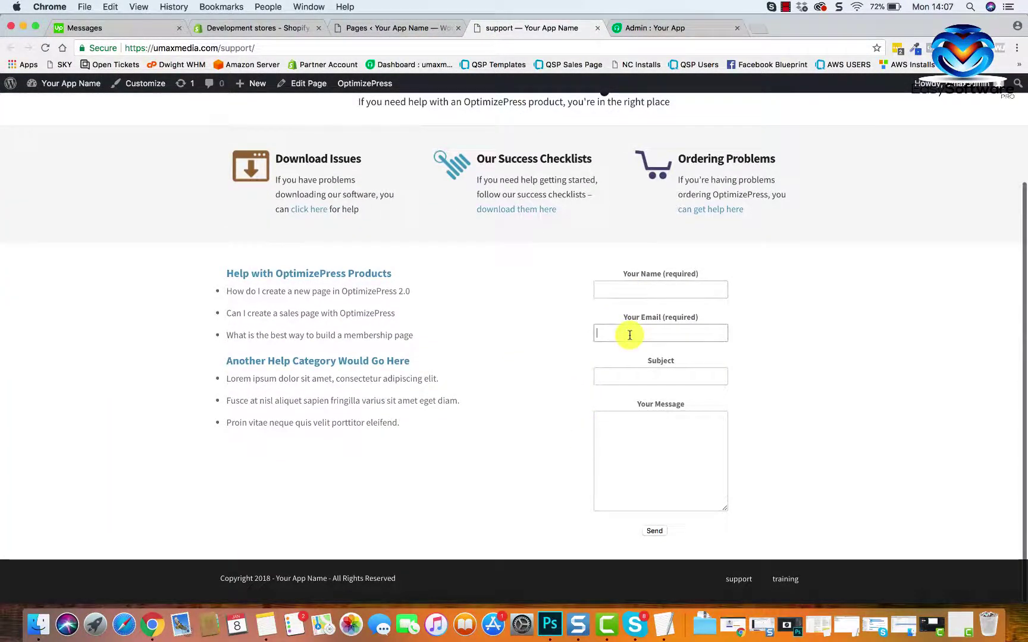
scroll(531, 378, "up", 3)
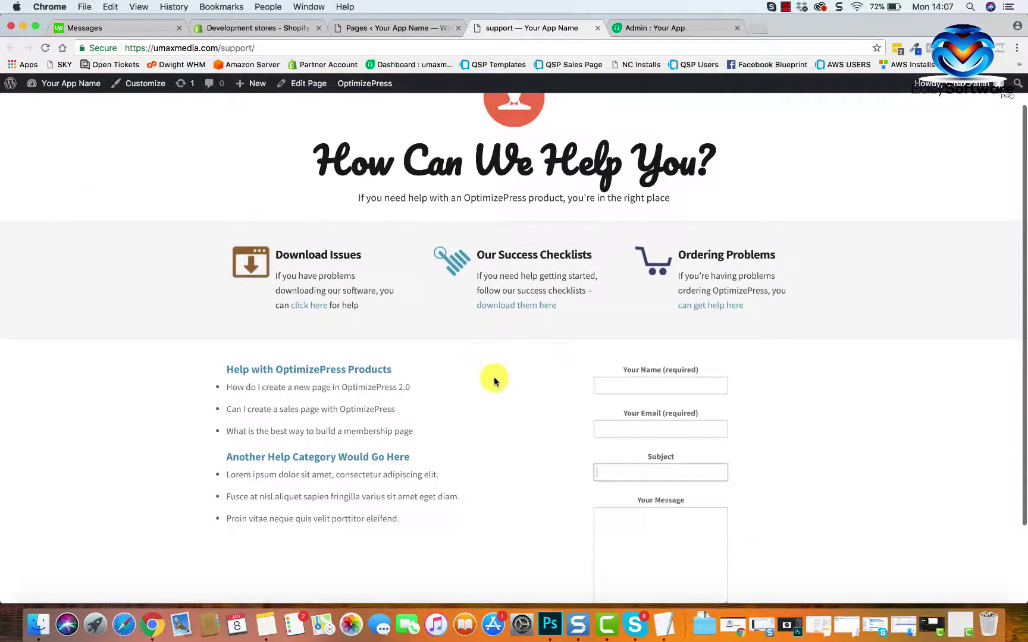
scroll(436, 392, "down", 3)
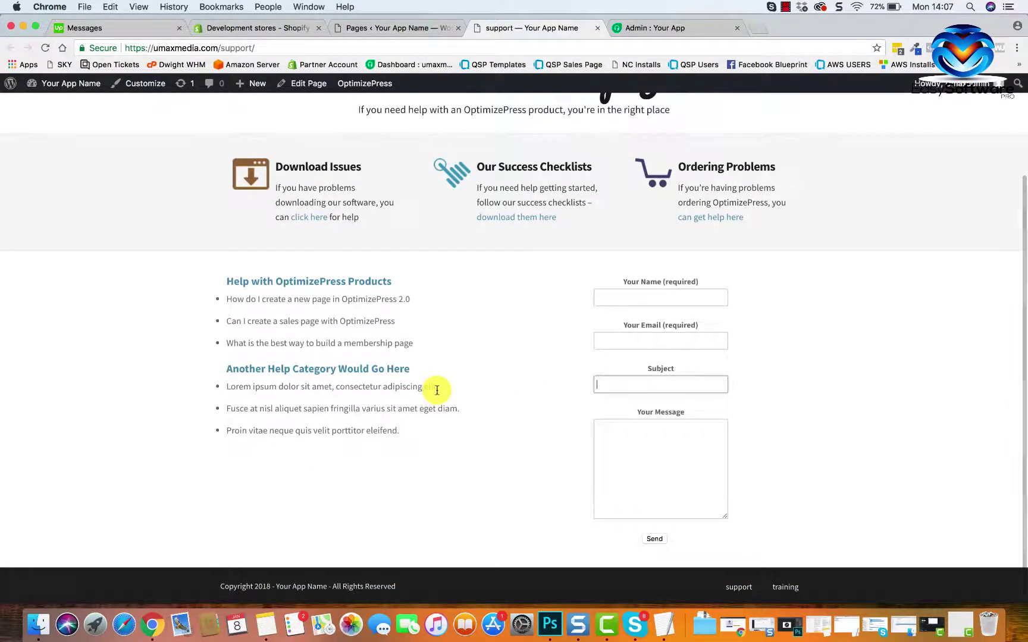
scroll(507, 416, "up", 4)
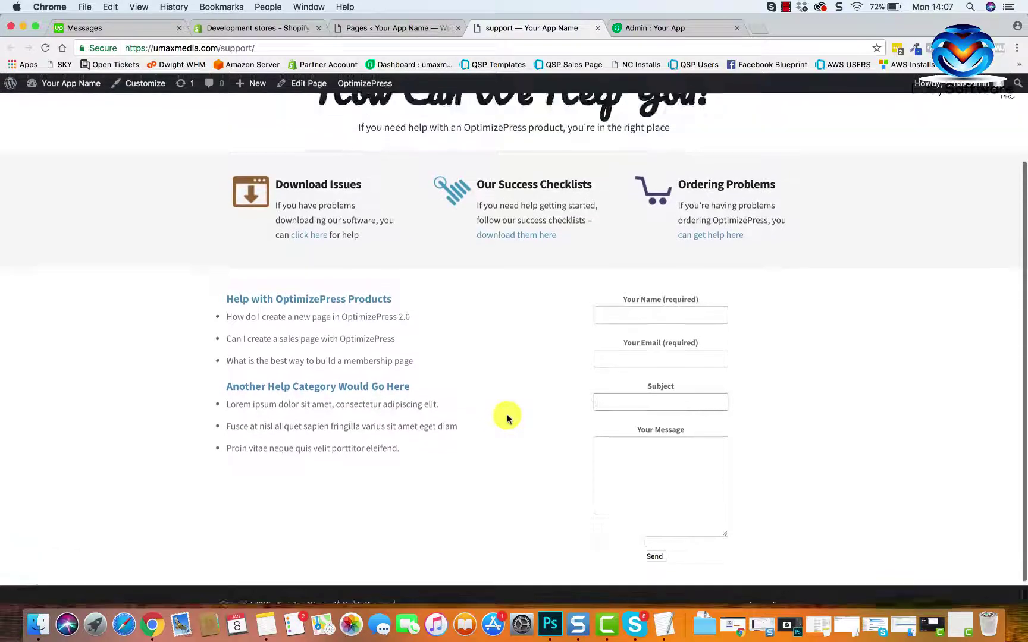
Step: Back in the Live Editor, reword the line below "How Can We Help You?" to "If you need help with your app, you're in the right place"
left_click(412, 28)
scroll(592, 268, "up", 8)
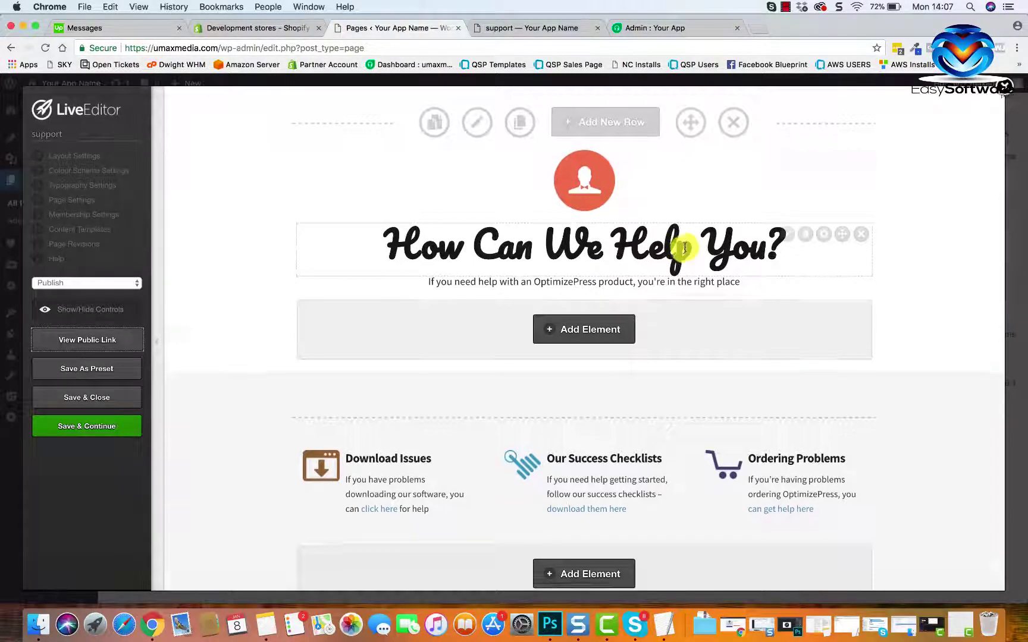
scroll(679, 248, "down", 2)
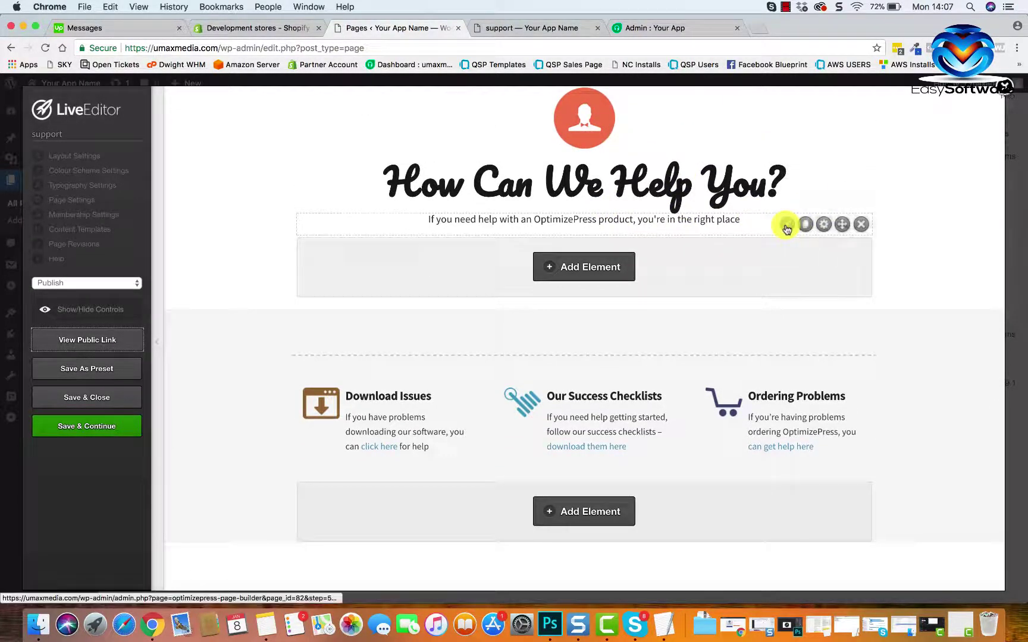
left_click(786, 225)
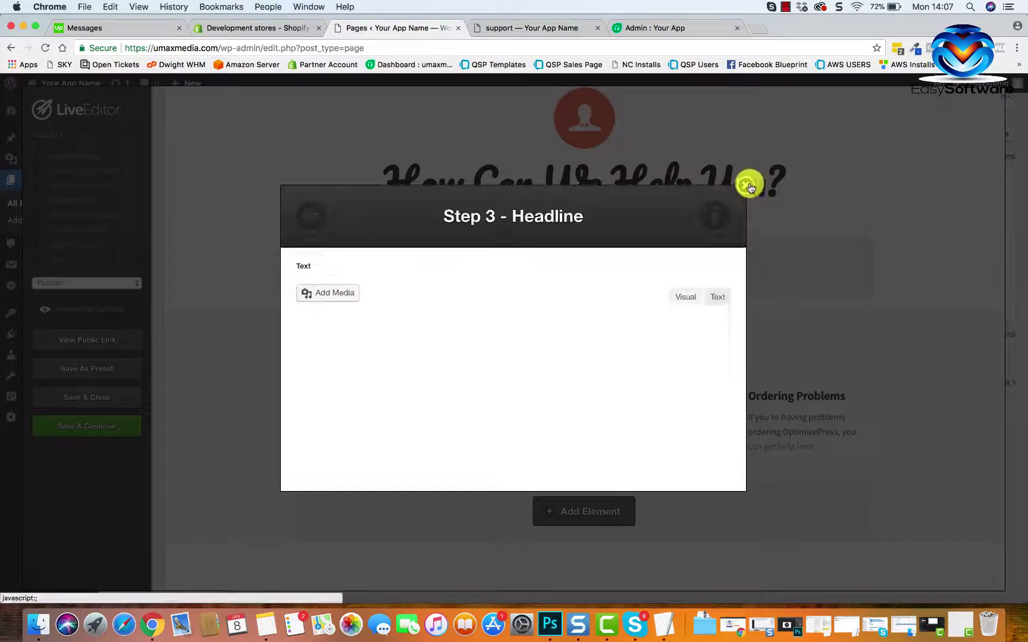
left_click(746, 185)
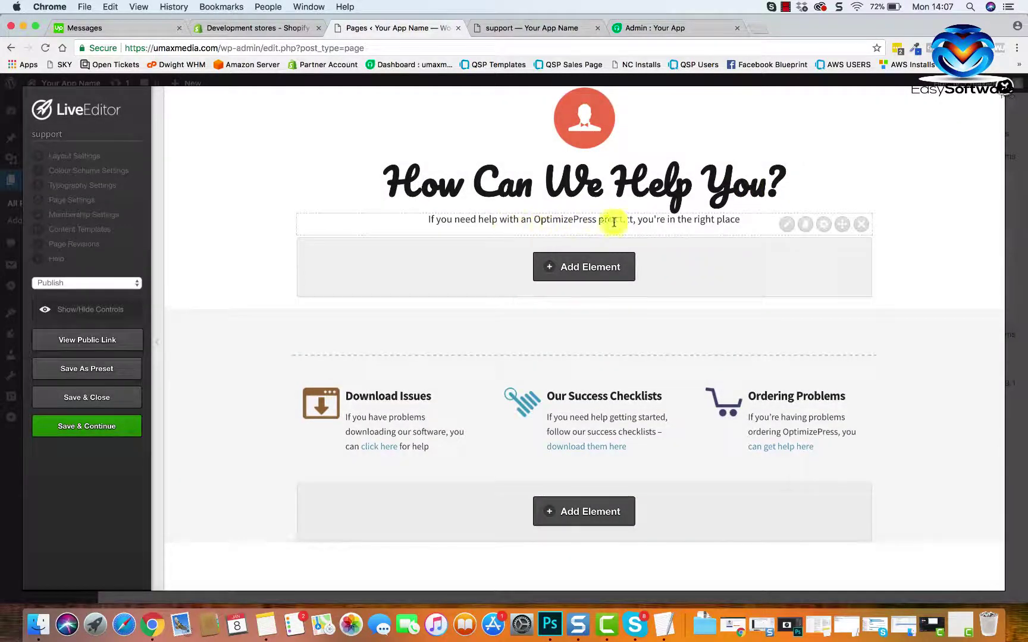
left_click(787, 223)
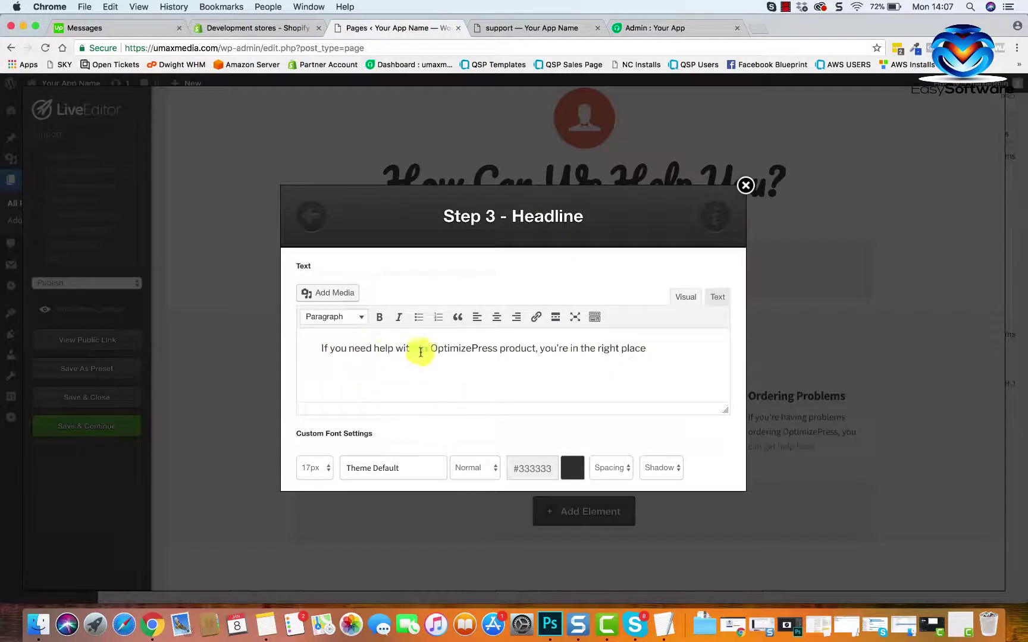
left_click_drag(535, 348, 442, 349)
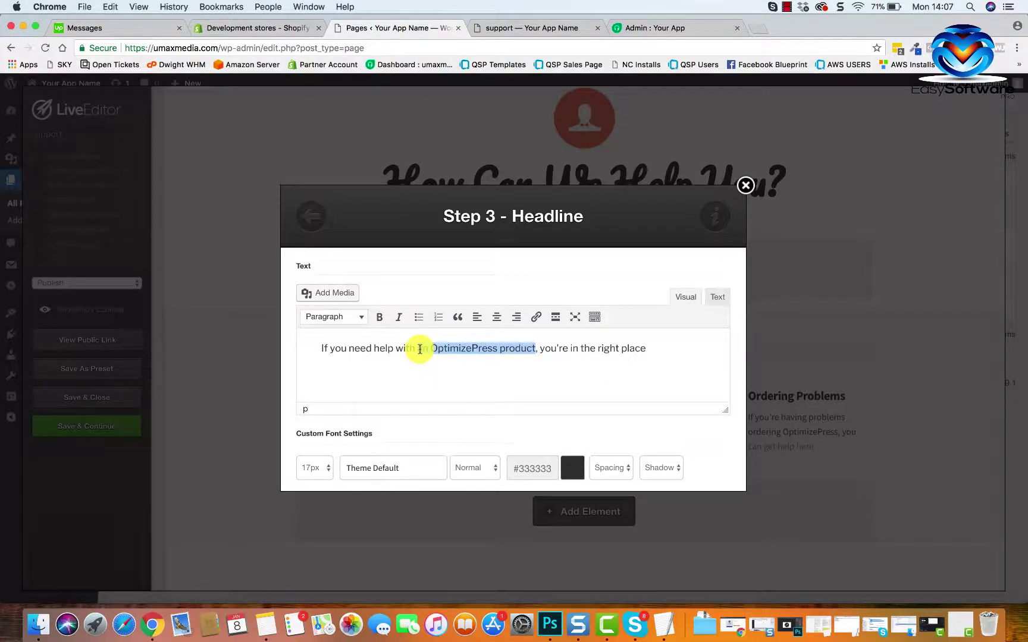
type("your")
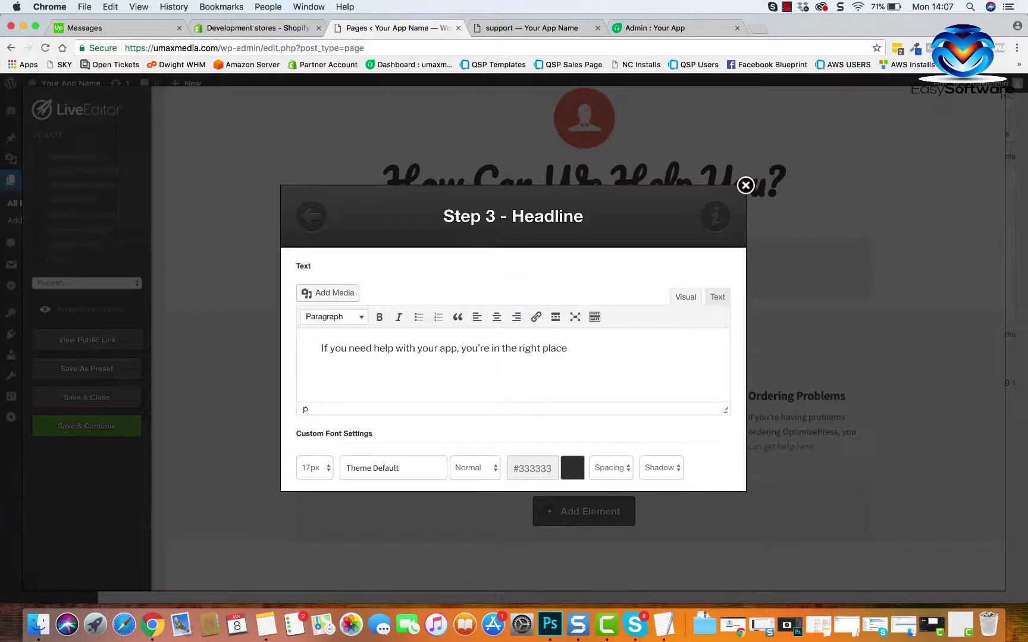
Step: Examine the link, font, colour and alignment options for the line's text without changing them
scroll(521, 402, "down", 5)
scroll(510, 411, "up", 3)
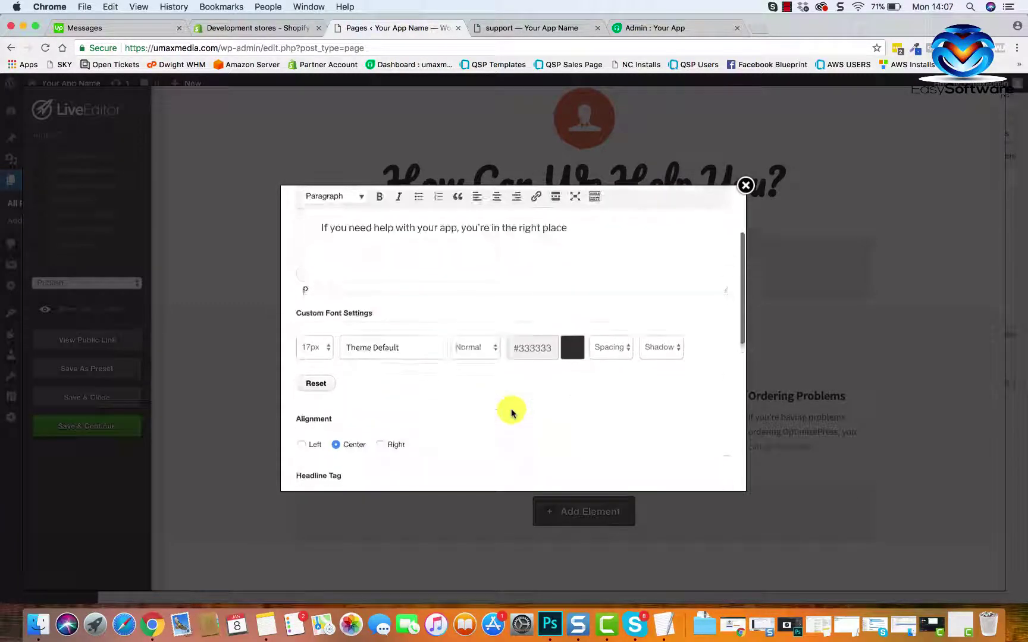
scroll(511, 412, "up", 2)
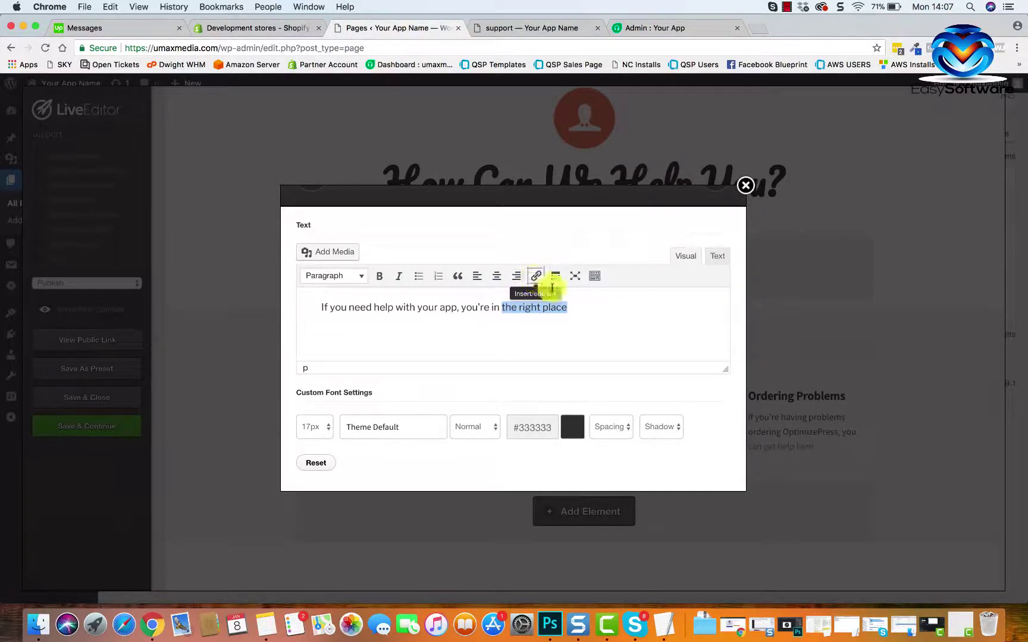
left_click(551, 338)
scroll(551, 337, "down", 3)
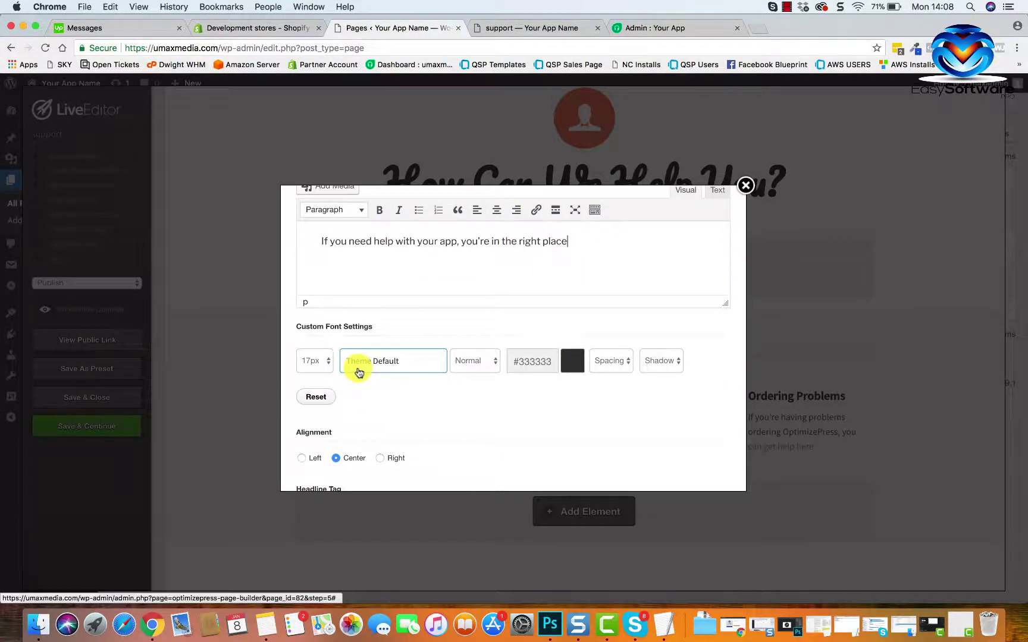
left_click(571, 364)
left_click(533, 390)
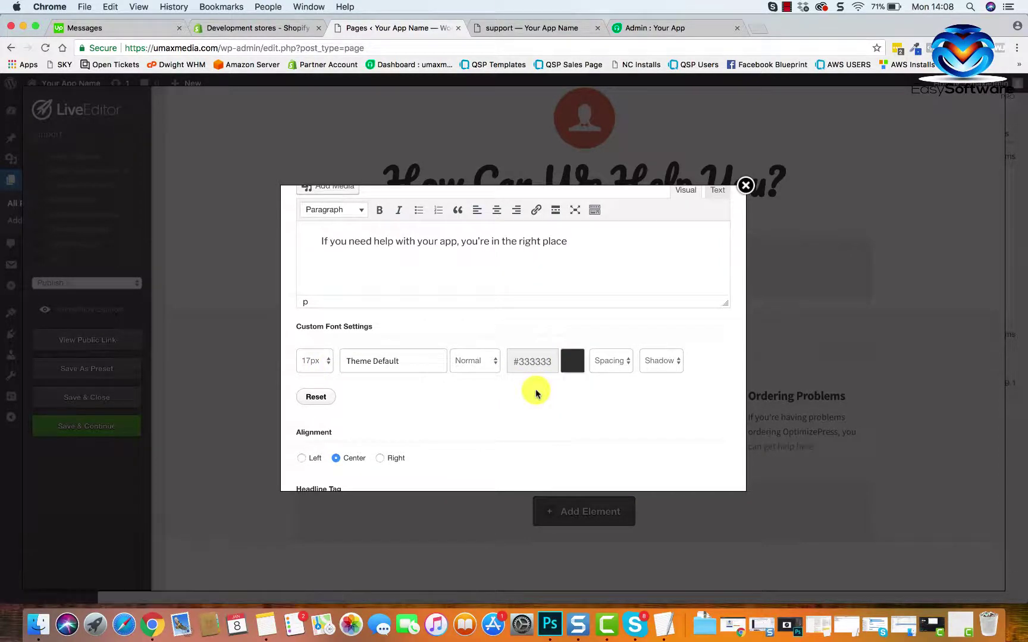
Step: Apply the reworded headline text to the support page
scroll(535, 393, "down", 5)
scroll(536, 393, "down", 5)
scroll(652, 421, "down", 2)
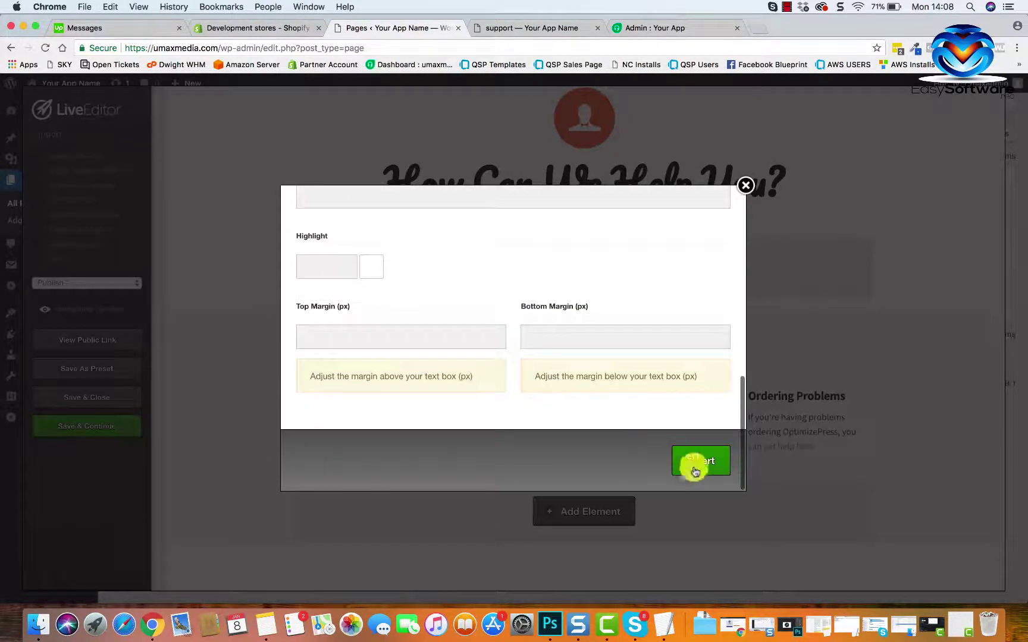
left_click(700, 468)
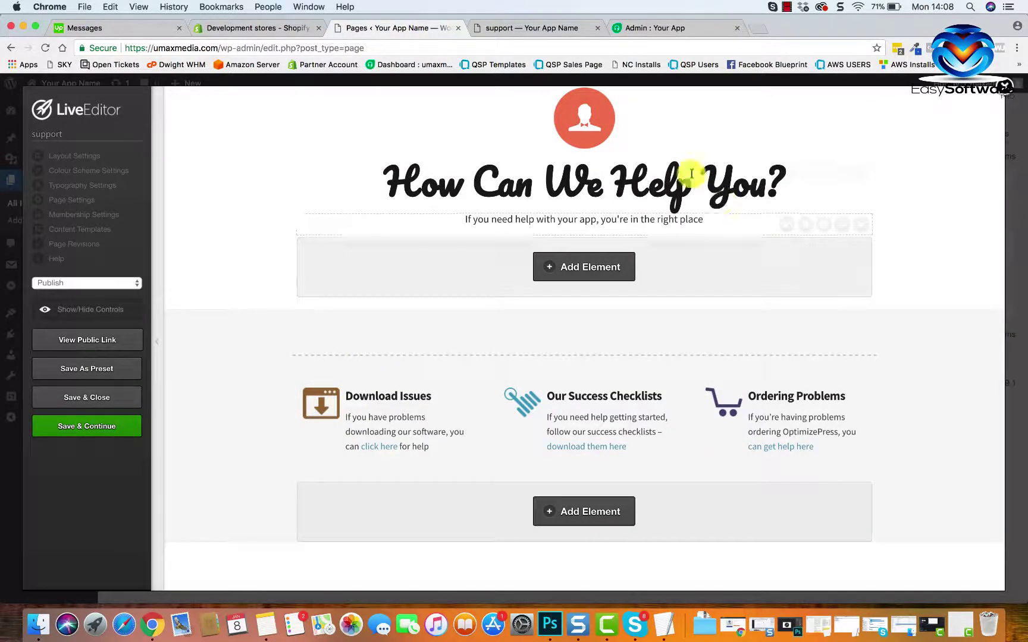
scroll(614, 296, "up", 2)
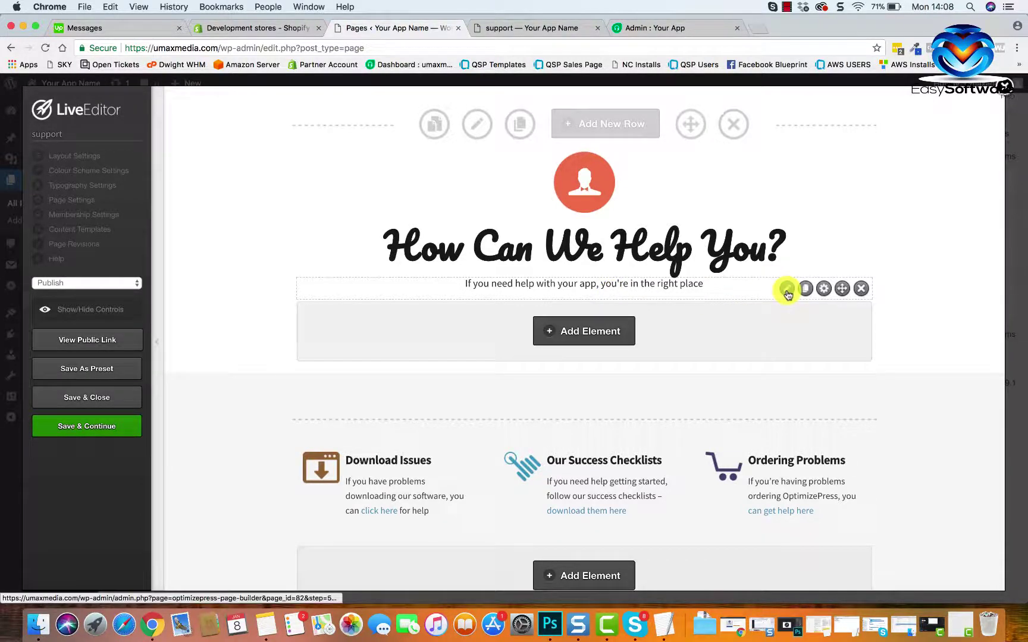
scroll(649, 411, "down", 5)
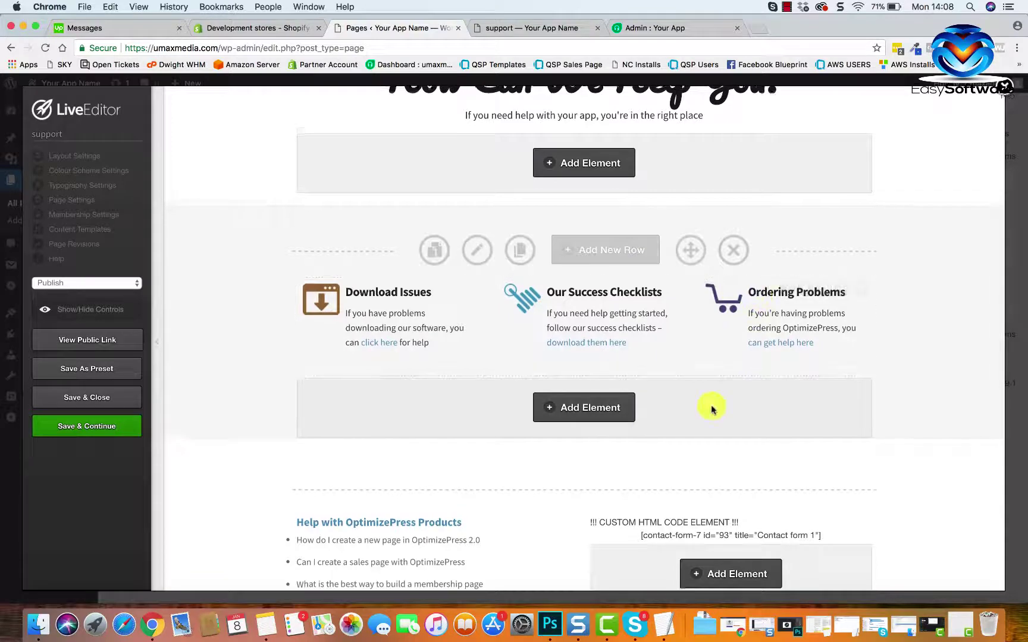
Step: Swap the two columns' contents so the Contact Form 7 shortcode element sits left of the help categories
scroll(711, 409, "down", 5)
scroll(815, 256, "down", 2)
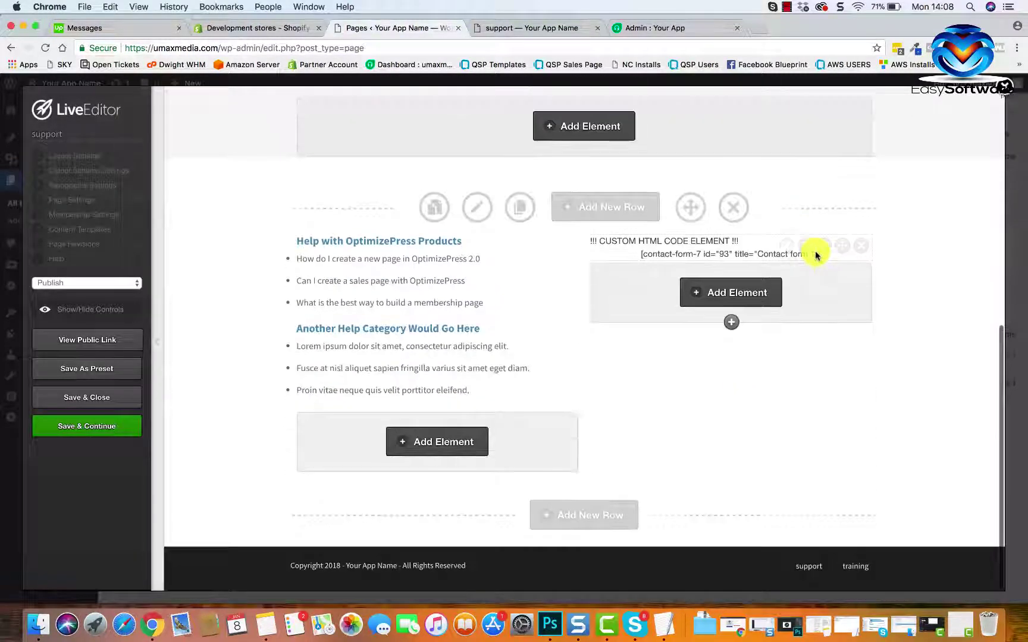
scroll(815, 256, "up", 4)
scroll(624, 458, "down", 3)
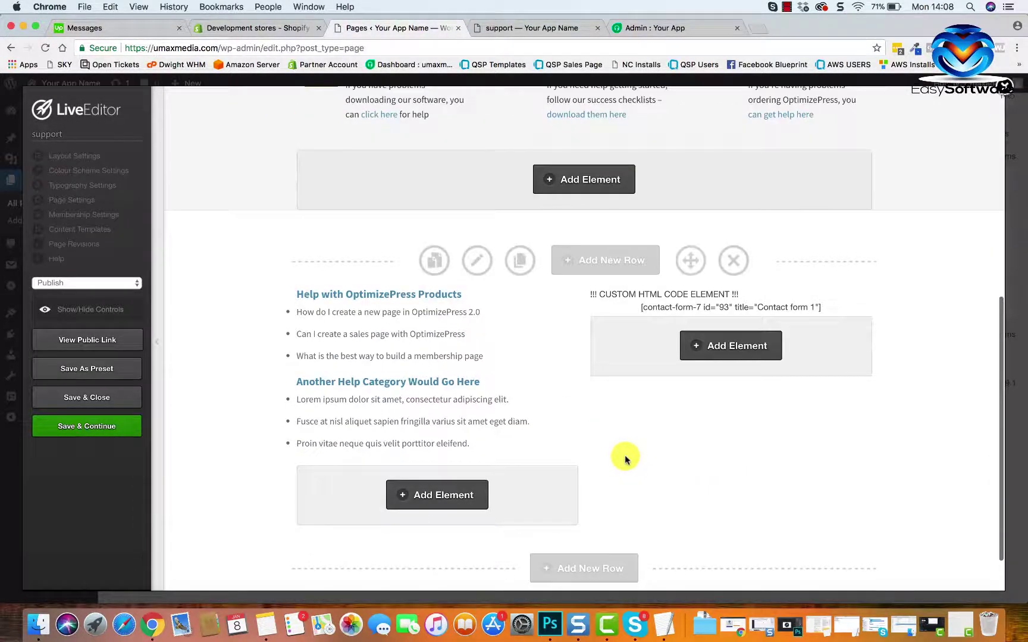
scroll(537, 364, "down", 2)
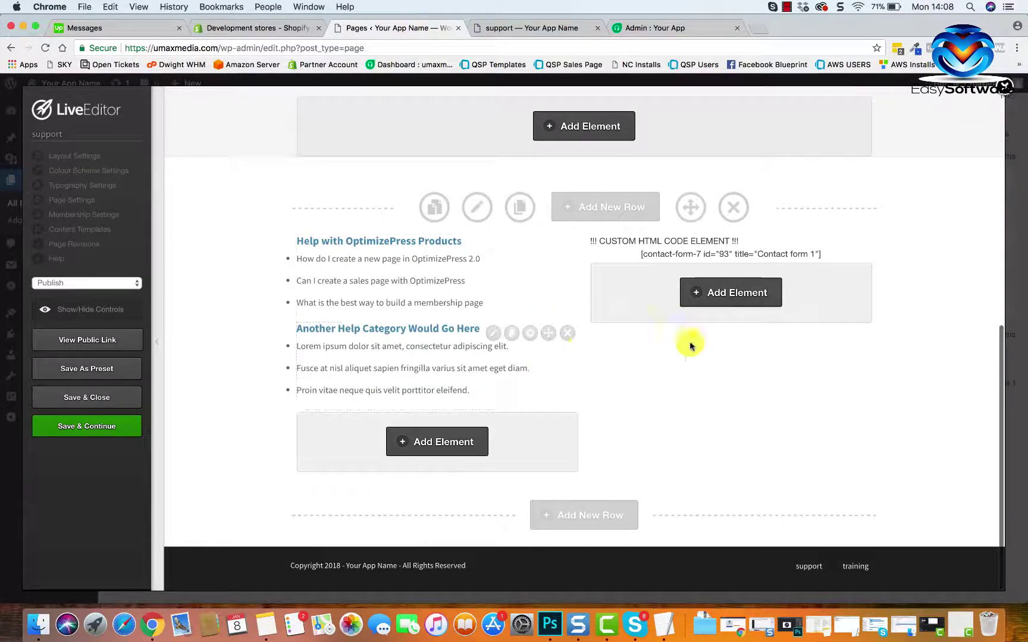
mouse_move(616, 263)
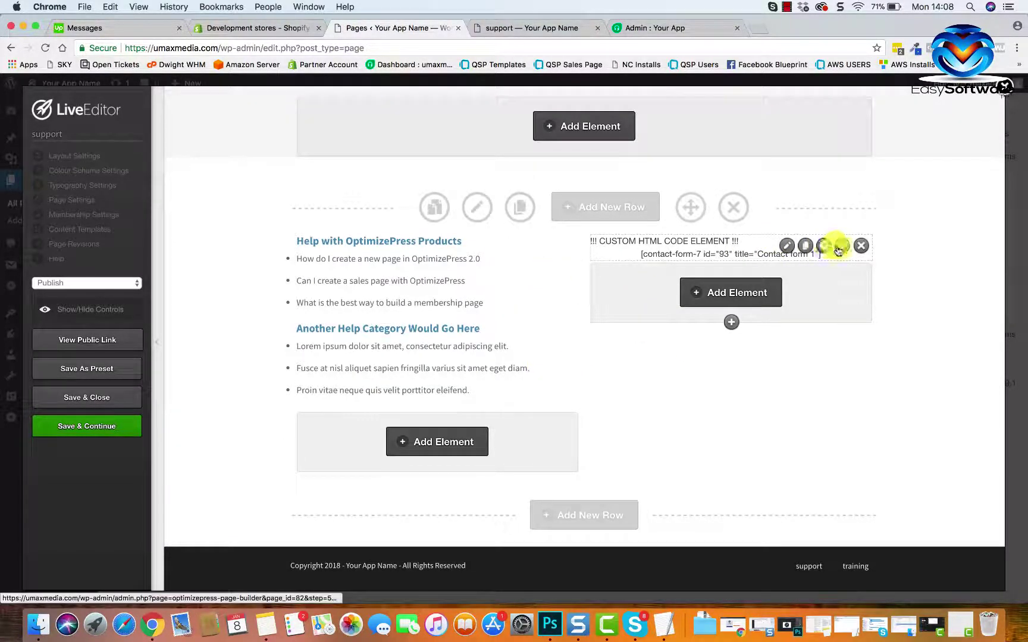
left_click_drag(838, 251, 821, 417)
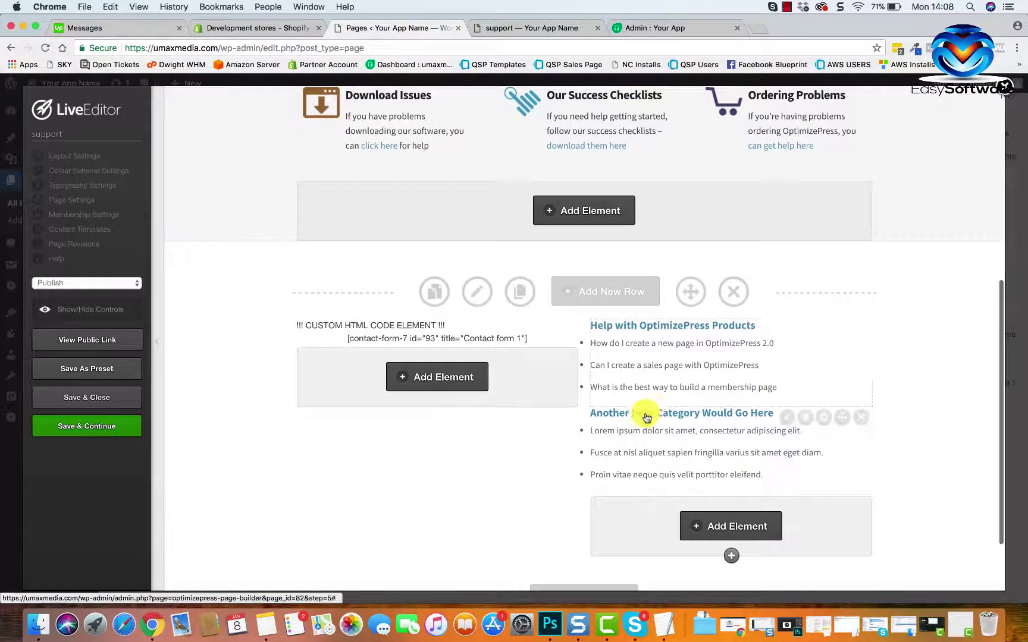
Step: Add a 1 Column row at the end of the page and move the contact form shortcode element into it
scroll(646, 416, "down", 2)
scroll(482, 375, "up", 3)
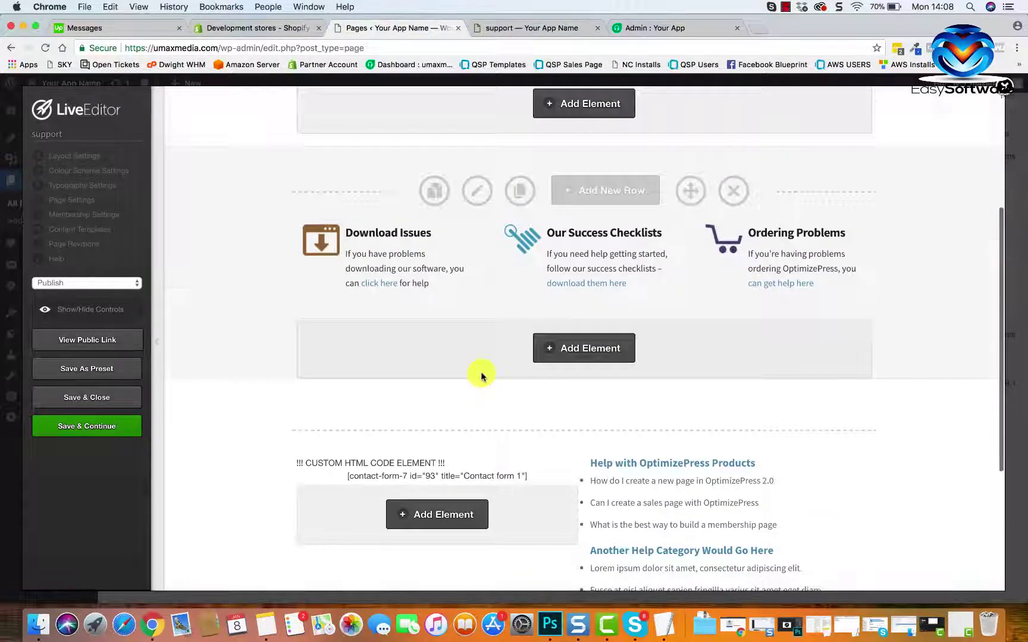
scroll(554, 480, "down", 3)
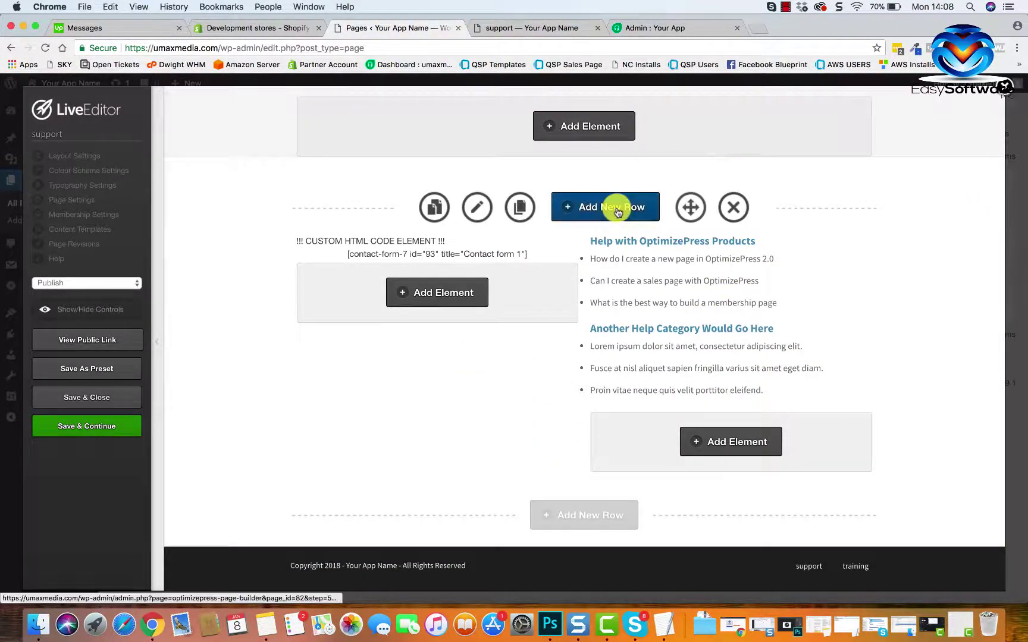
left_click(583, 517)
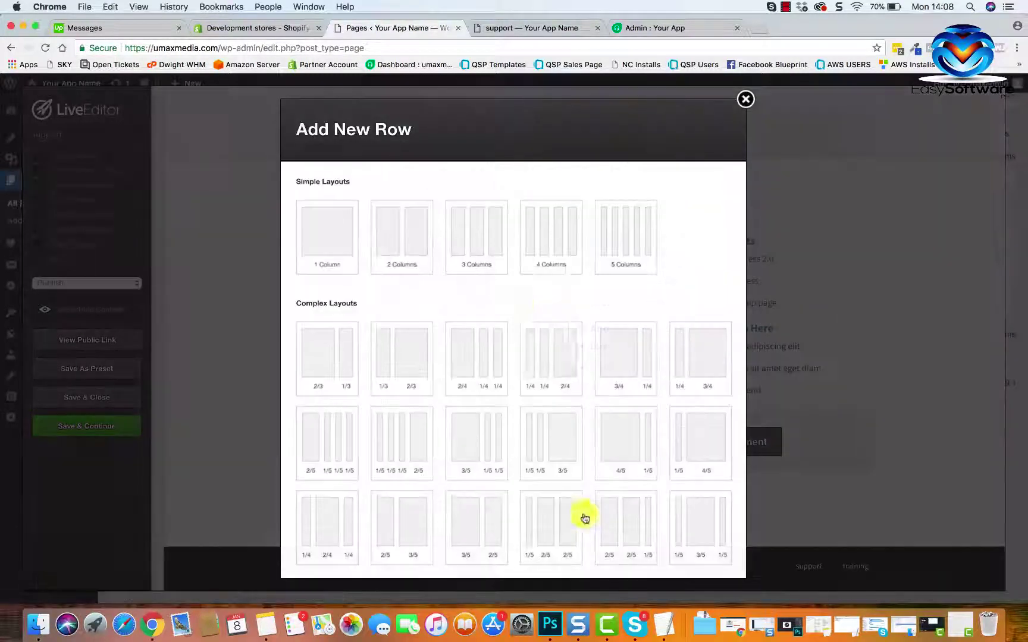
left_click(352, 236)
scroll(535, 331, "down", 5)
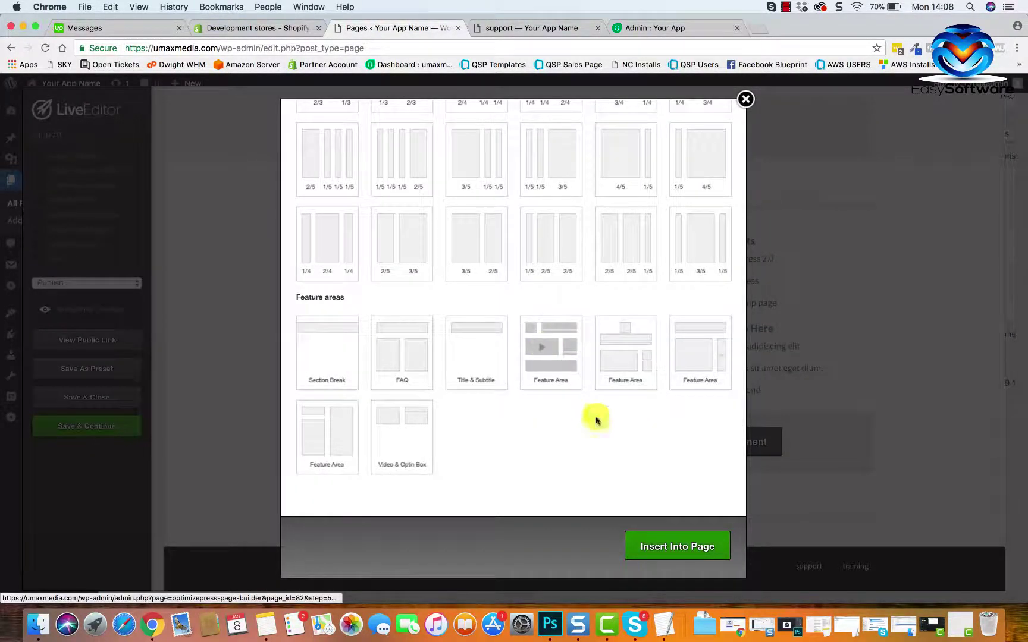
left_click(649, 543)
scroll(508, 481, "down", 2)
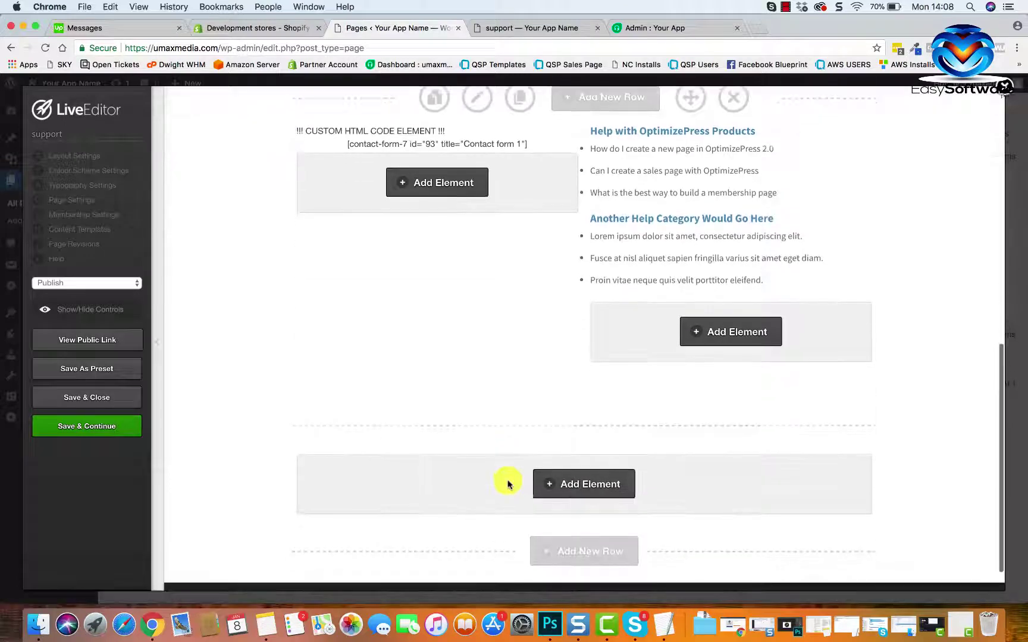
left_click_drag(546, 140, 645, 467)
Step: Remove the "Another Help Category Would Go Here" block and move the "Help with OptimizePress Products" block above the contact form shortcode
scroll(599, 393, "up", 2)
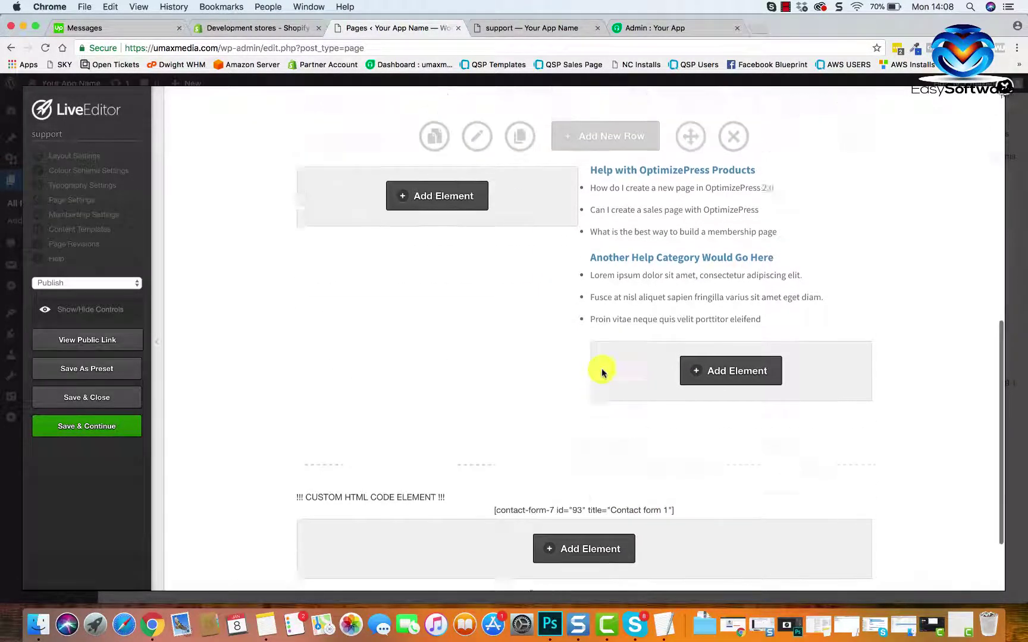
left_click(860, 344)
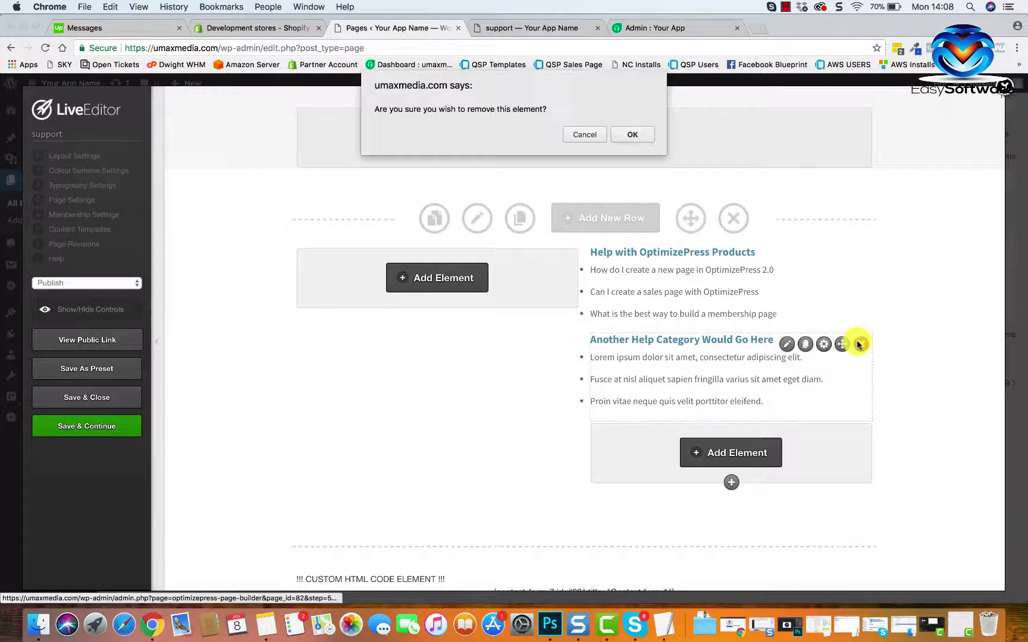
left_click(631, 135)
scroll(627, 333, "down", 3)
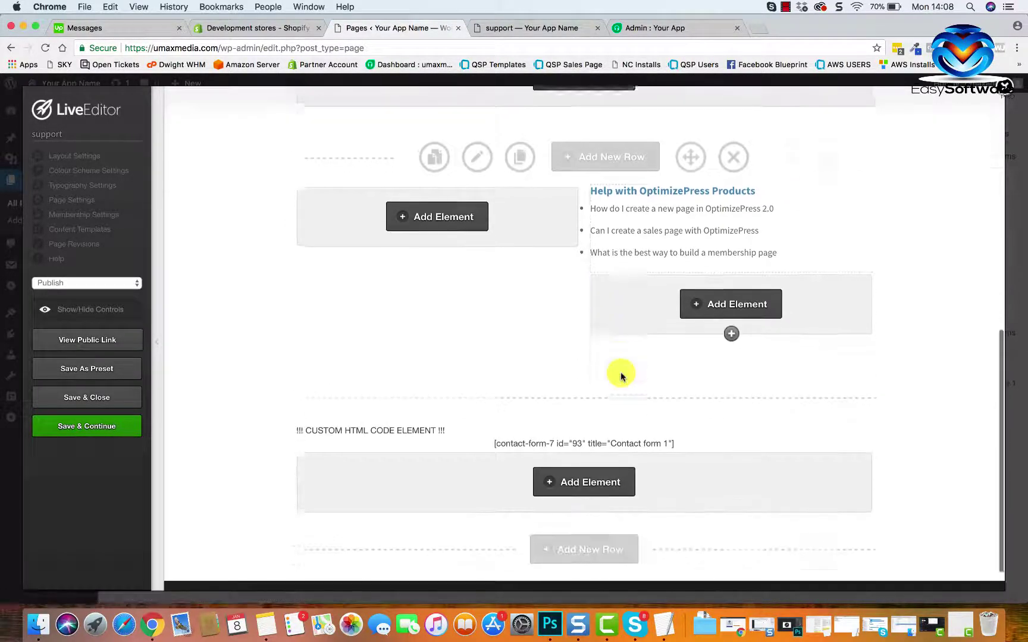
left_click_drag(831, 189, 667, 398)
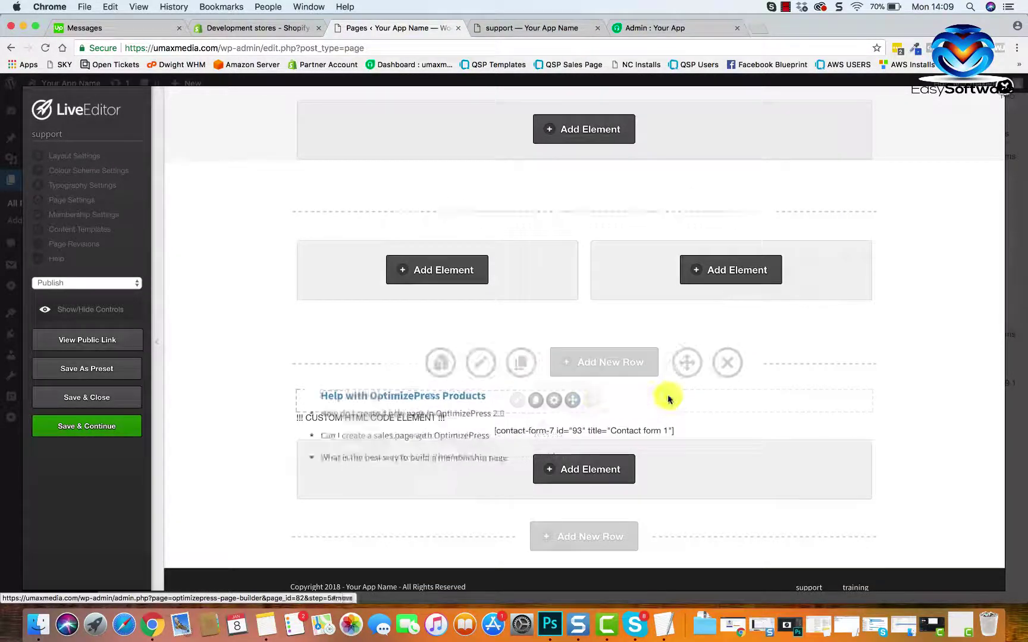
scroll(589, 427, "down", 3)
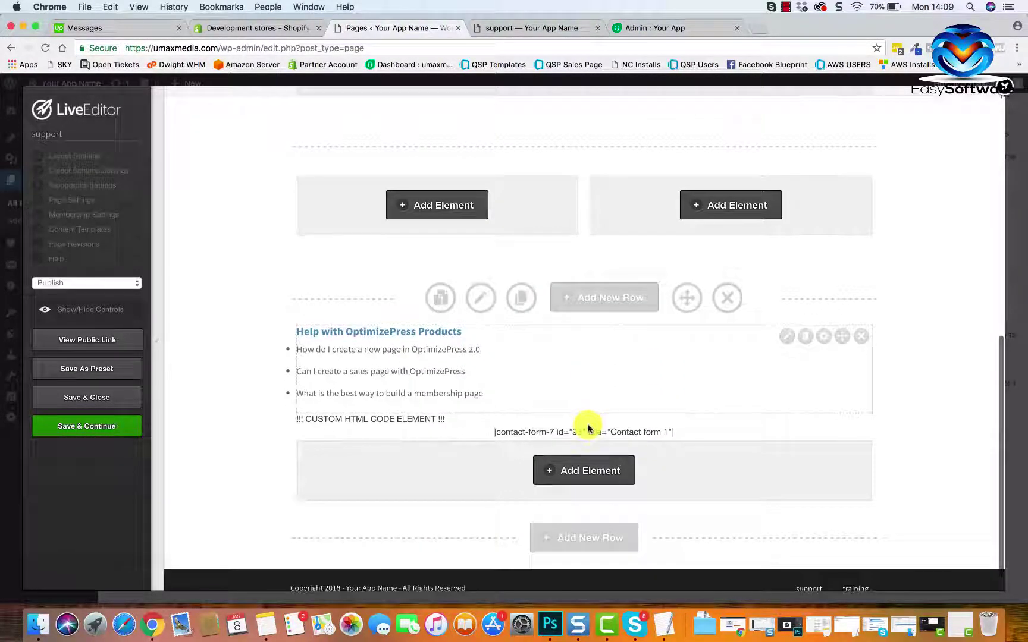
Step: Replace the moved block's text with "Please fill in the form below to contact our support desk, we will respond within 24 hours."
left_click(786, 338)
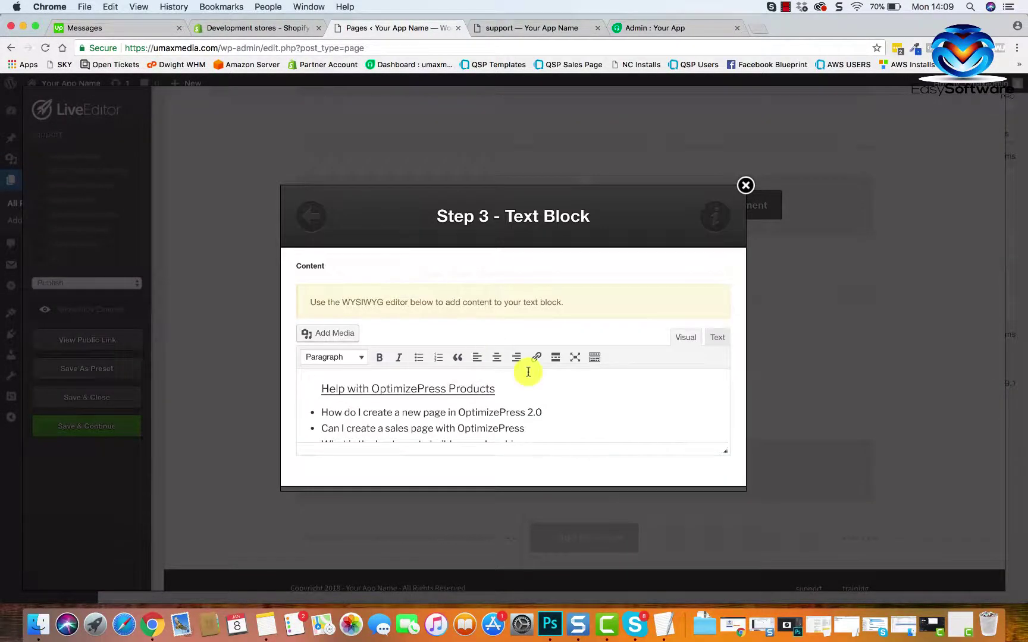
scroll(527, 373, "down", 3)
scroll(527, 372, "up", 3)
scroll(532, 373, "down", 3)
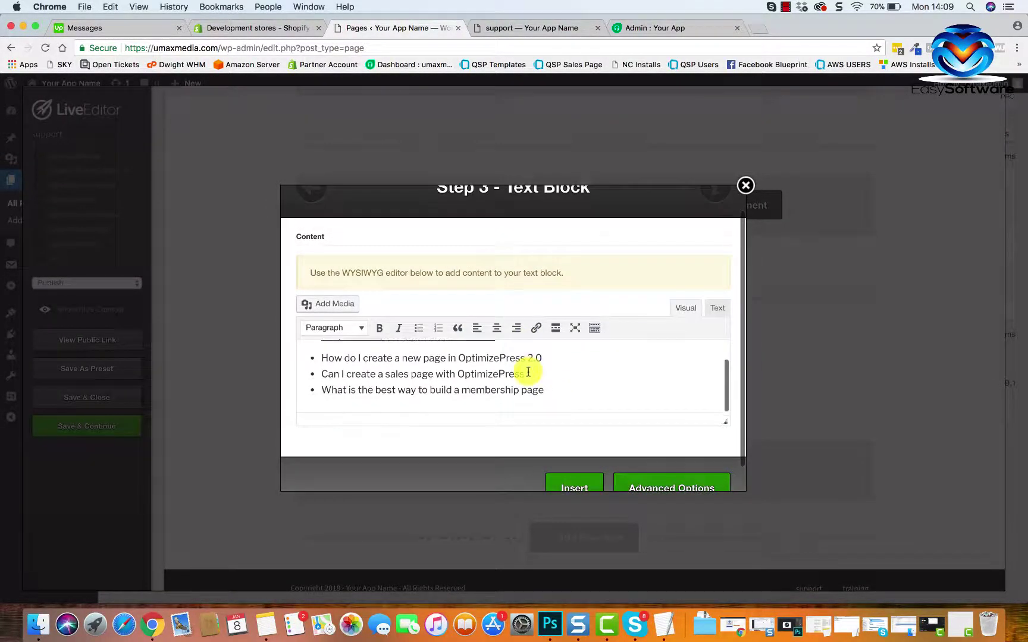
left_click_drag(557, 387, 292, 335)
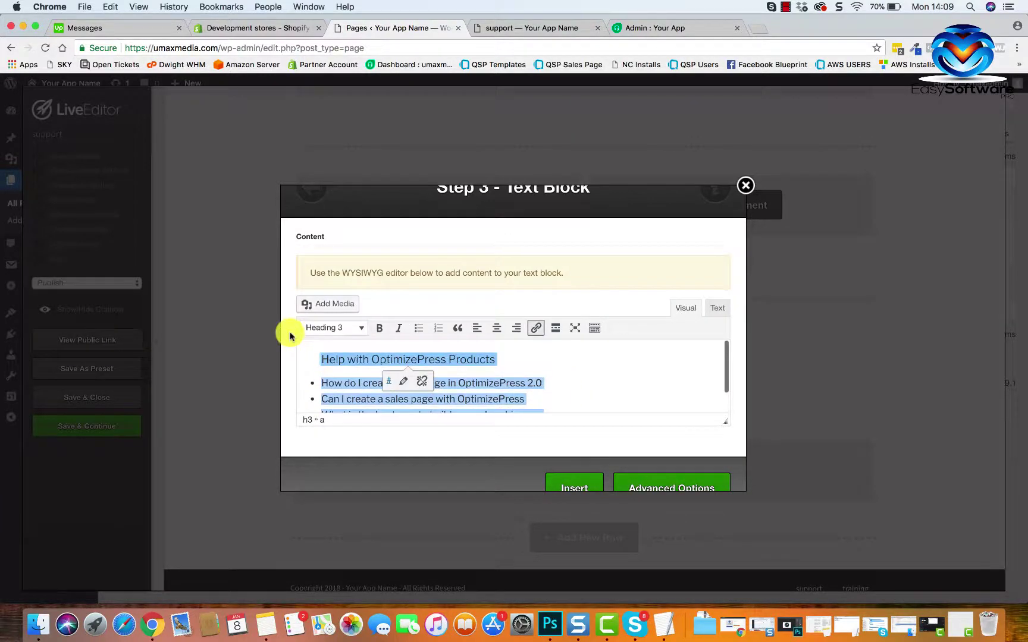
key("BackSpace")
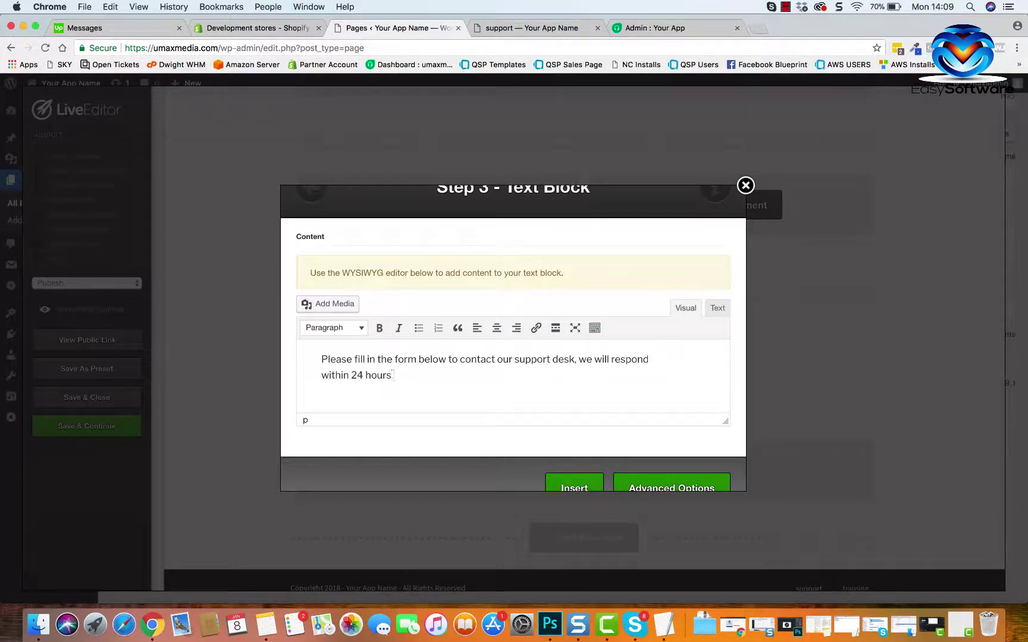
Step: Centre the support desk sentence within its text block and apply the edited text to the page
key("super+a")
left_click(497, 328)
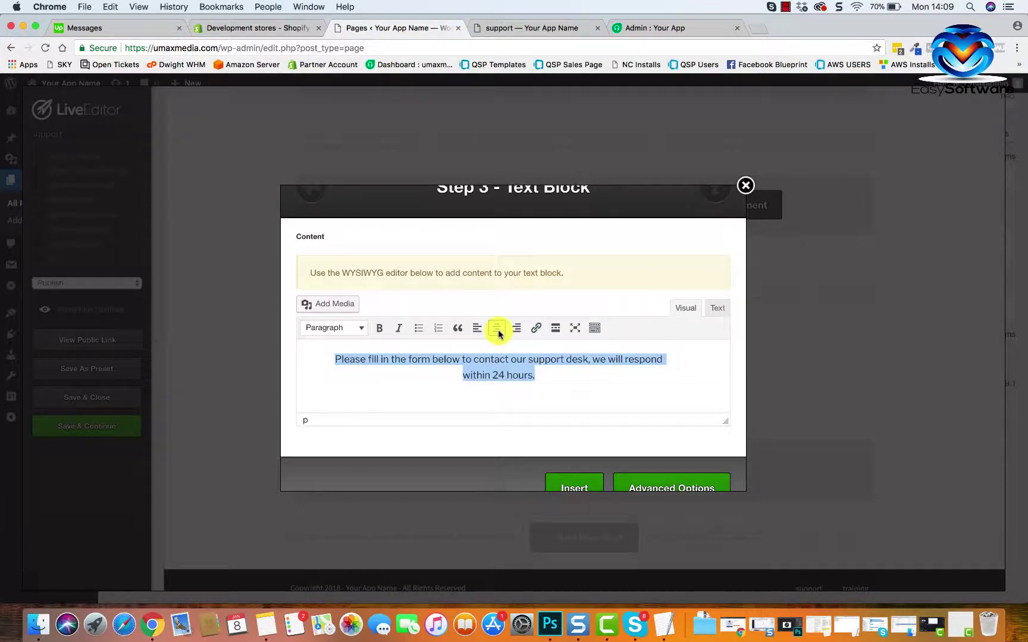
left_click(577, 402)
scroll(627, 424, "down", 1)
left_click(576, 465)
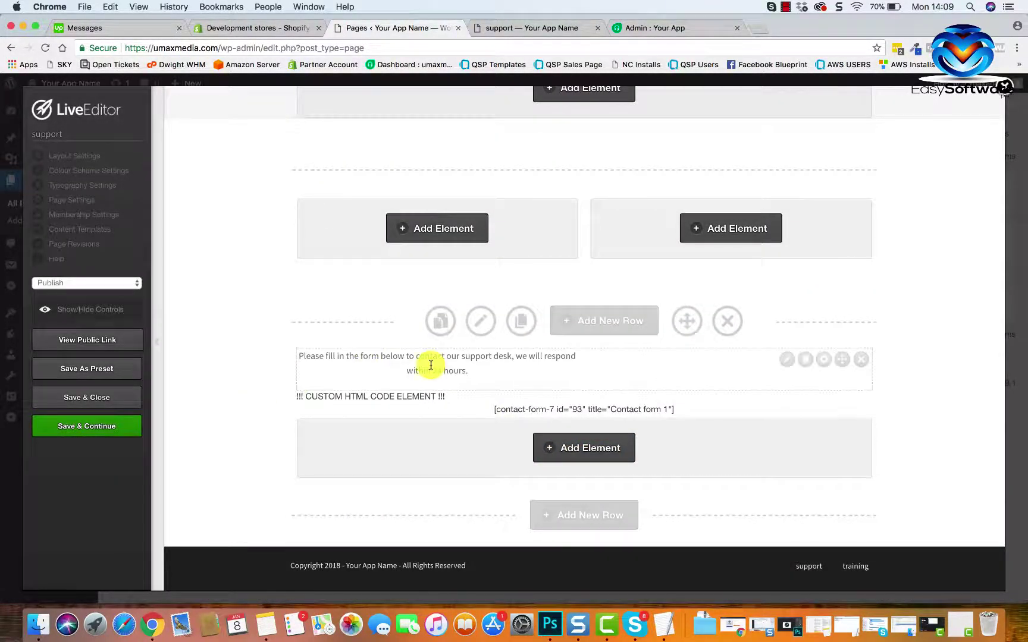
Step: Set the support desk text block's own alignment to Center in its advanced options, then save the page and continue editing
left_click(786, 360)
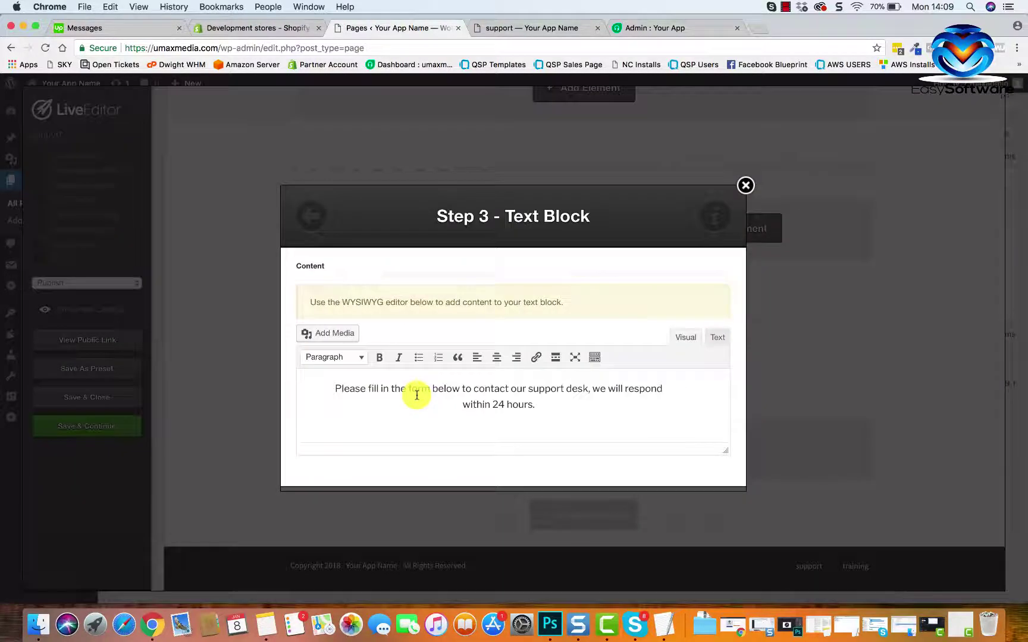
scroll(464, 400, "down", 2)
left_click(641, 458)
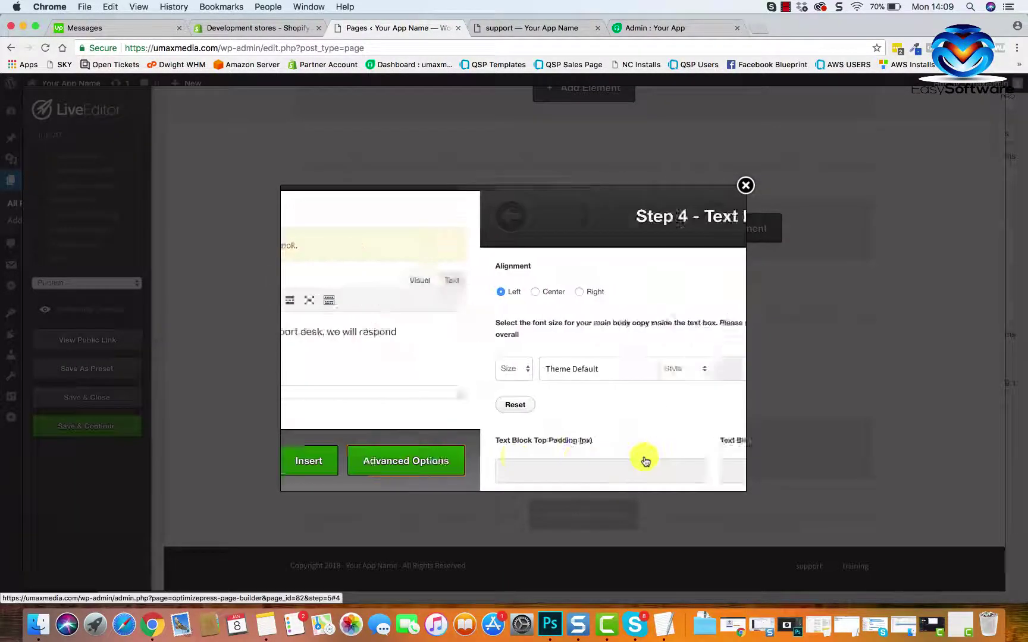
left_click(336, 292)
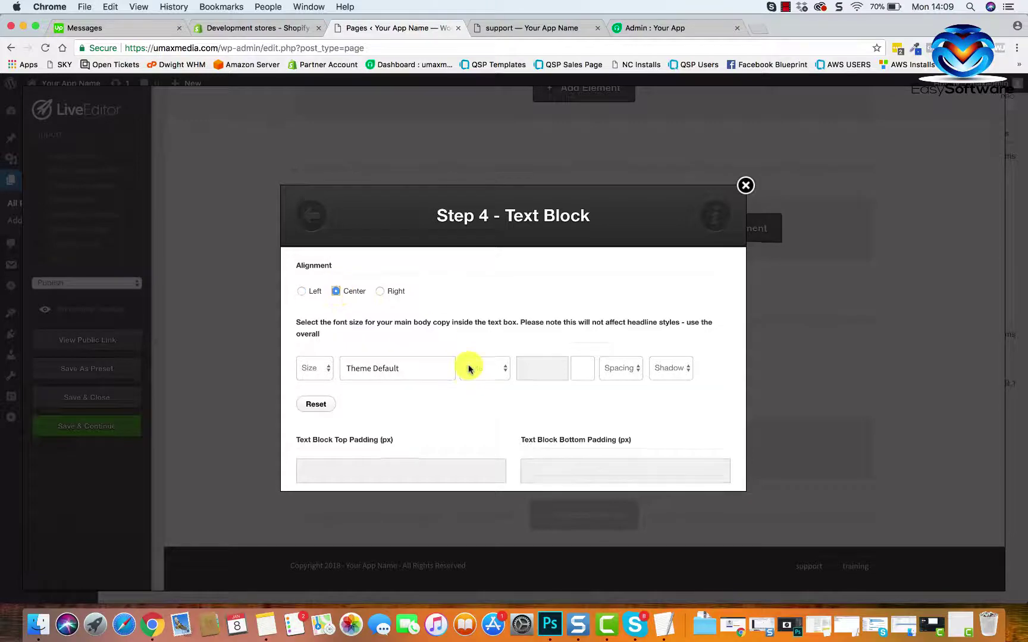
scroll(475, 380, "down", 5)
left_click(684, 463)
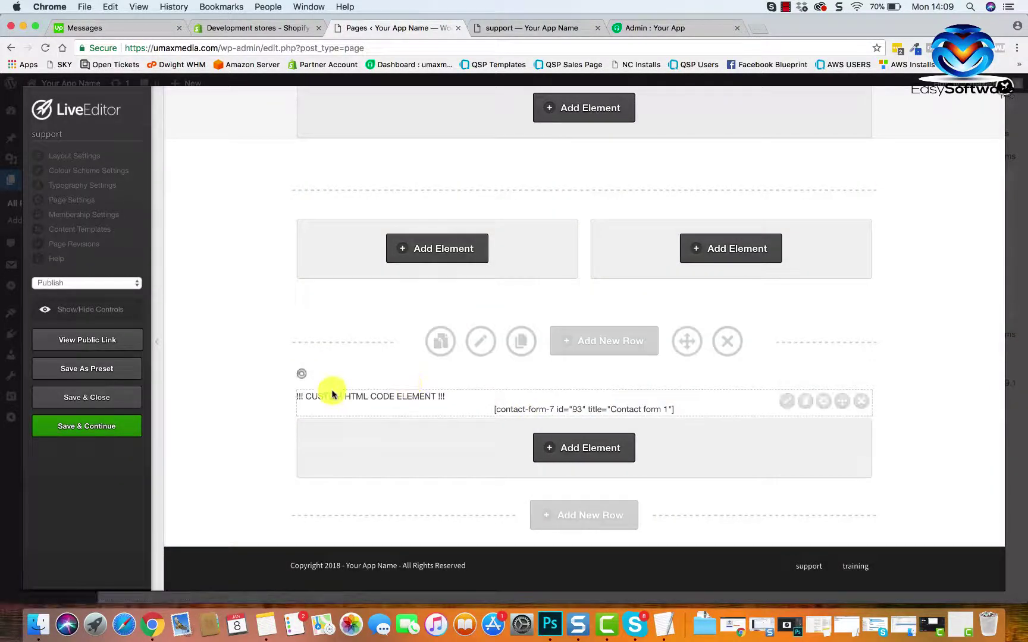
left_click(109, 429)
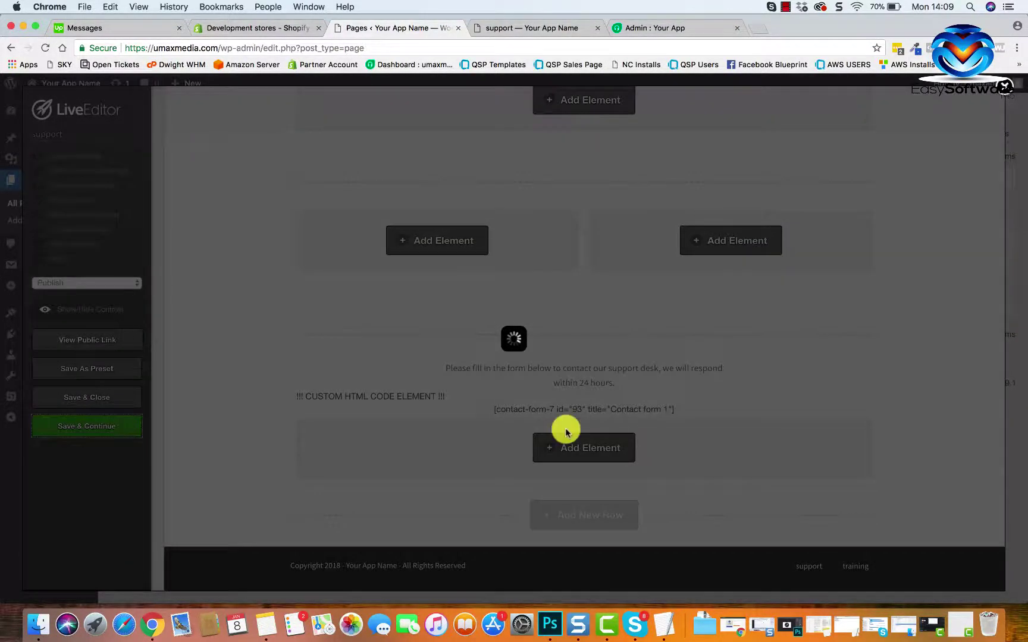
left_click(645, 142)
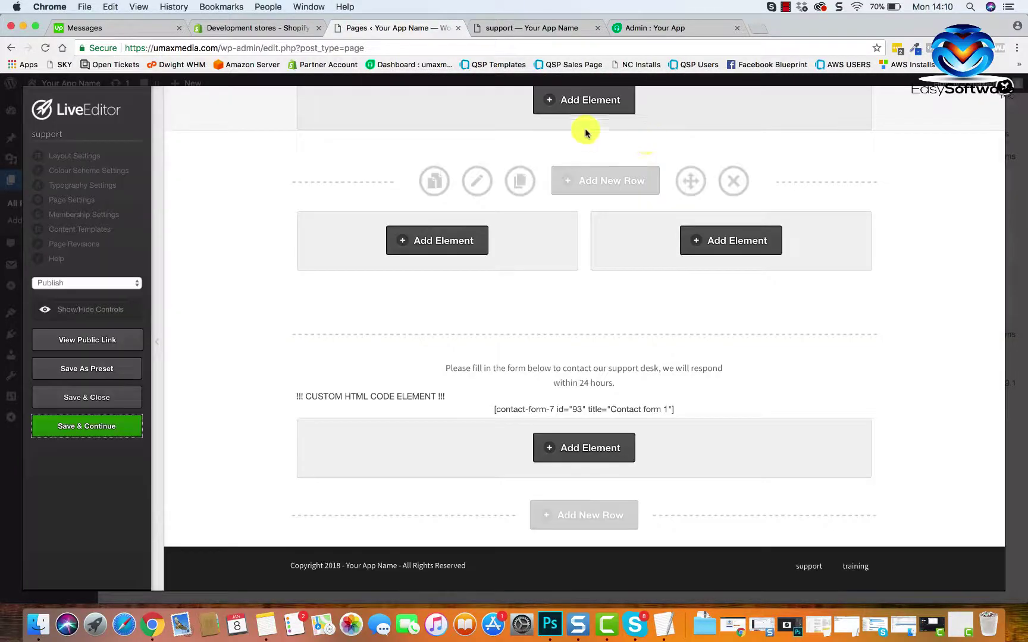
Step: Reload the public support page and examine the layout of the headline, introductory text and contact form
left_click(527, 28)
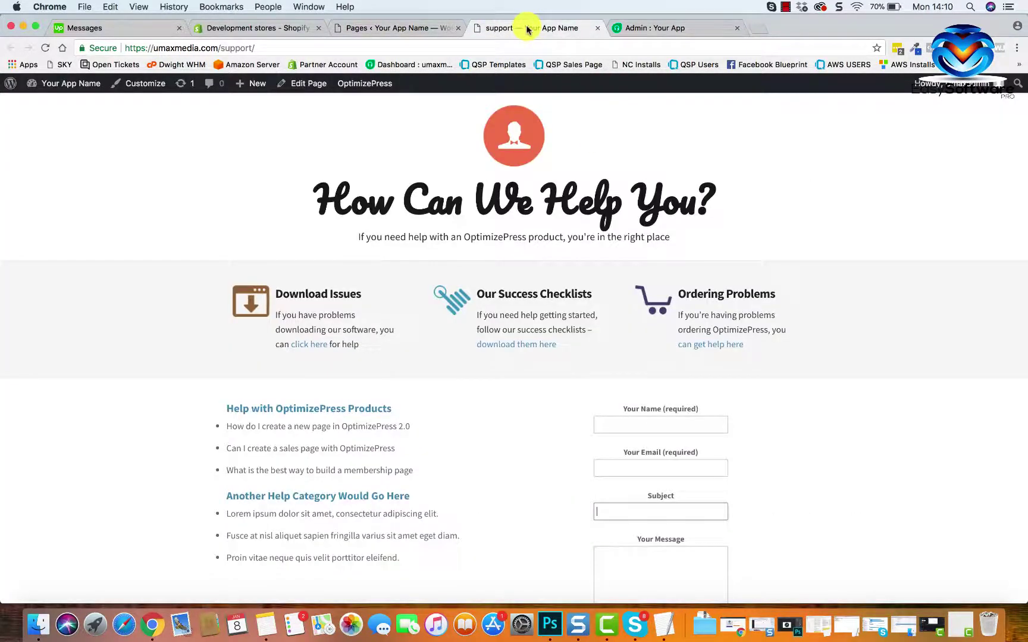
left_click(44, 49)
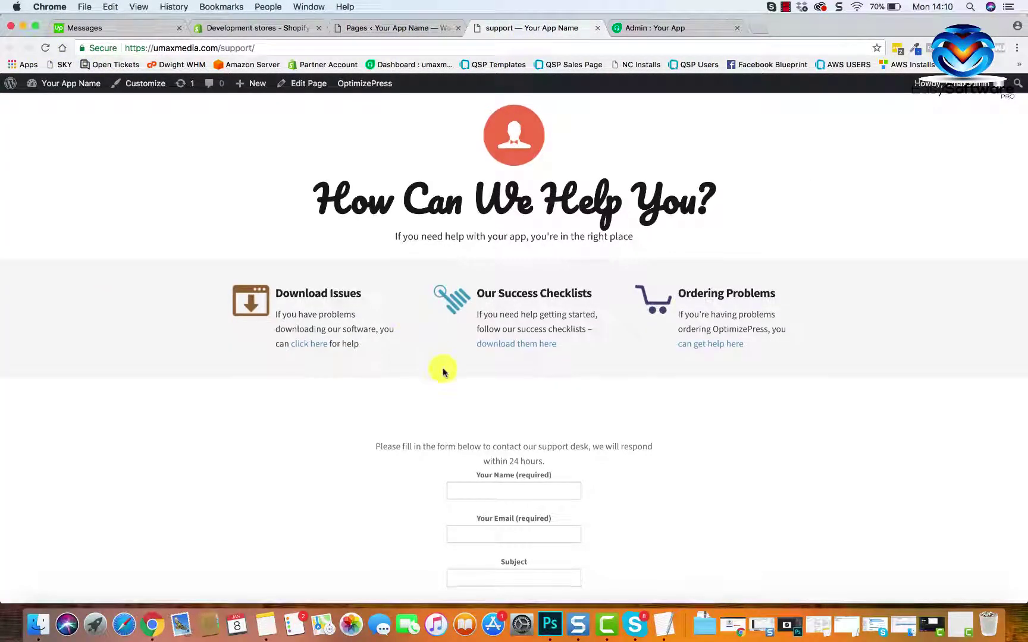
scroll(442, 371, "down", 5)
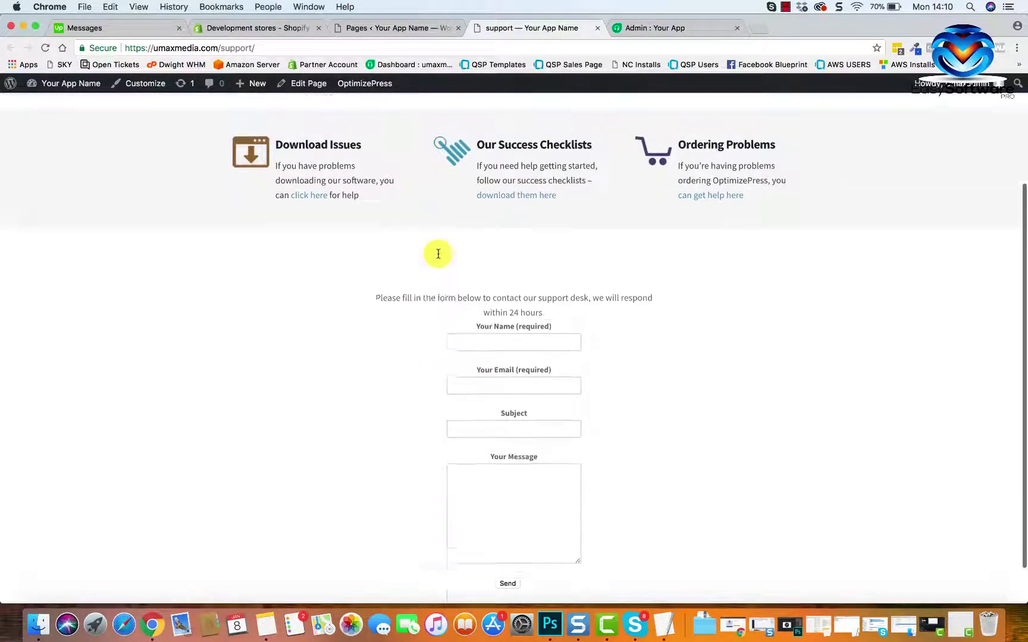
scroll(439, 254, "up", 2)
scroll(562, 257, "up", 2)
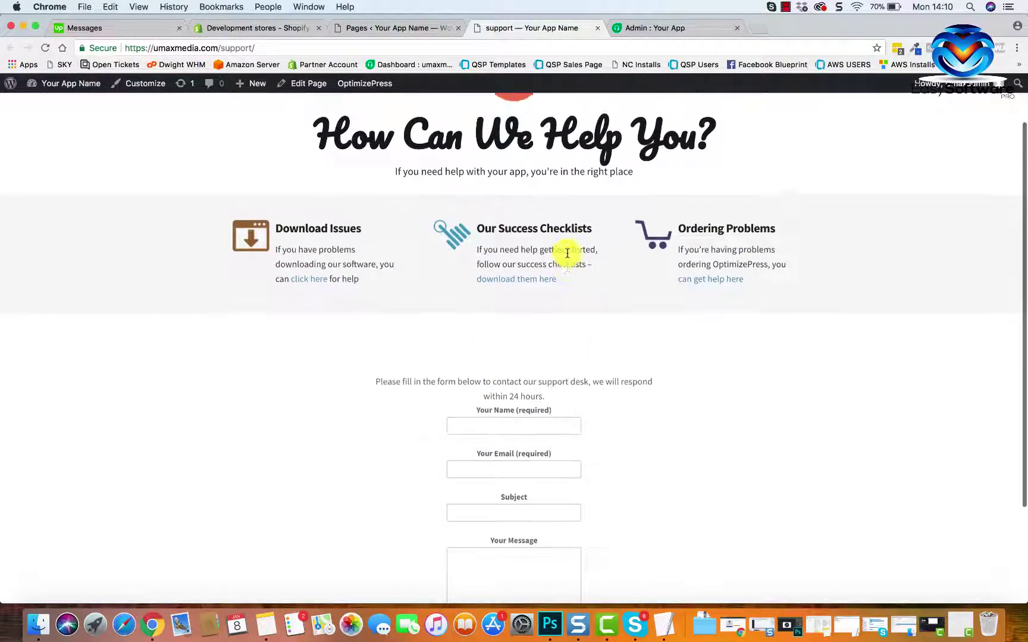
scroll(558, 342, "down", 3)
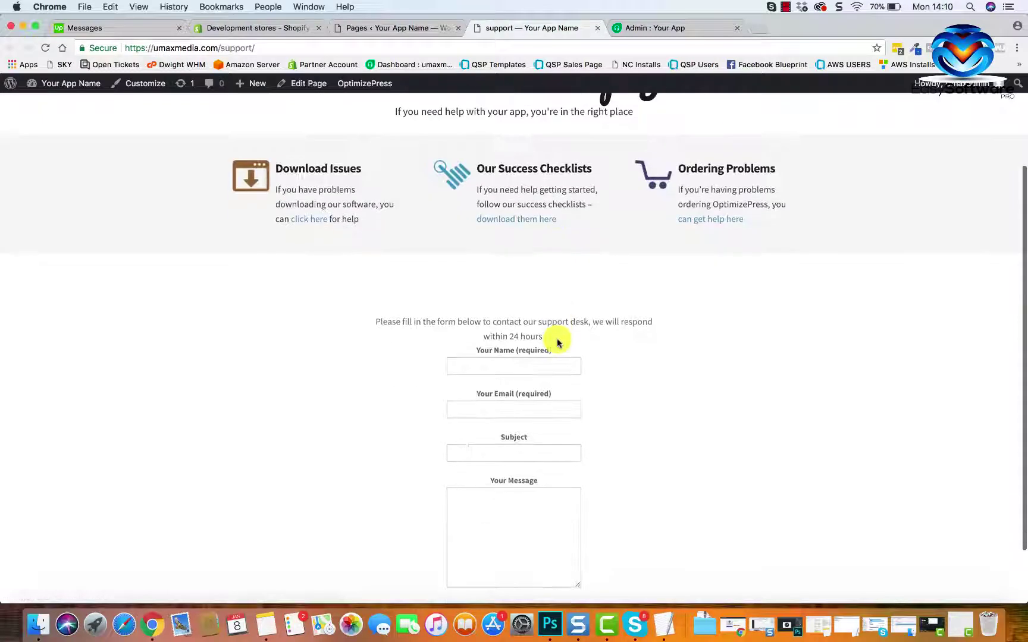
Step: Back in the Live Editor, delete the empty two-column row above the contact form
left_click(368, 24)
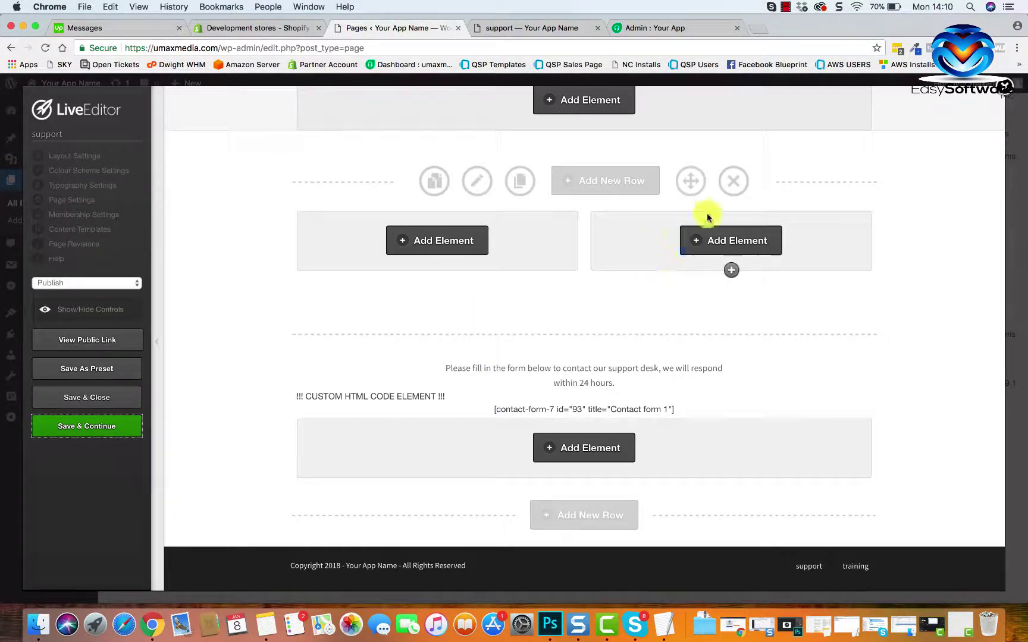
left_click(734, 181)
left_click(637, 133)
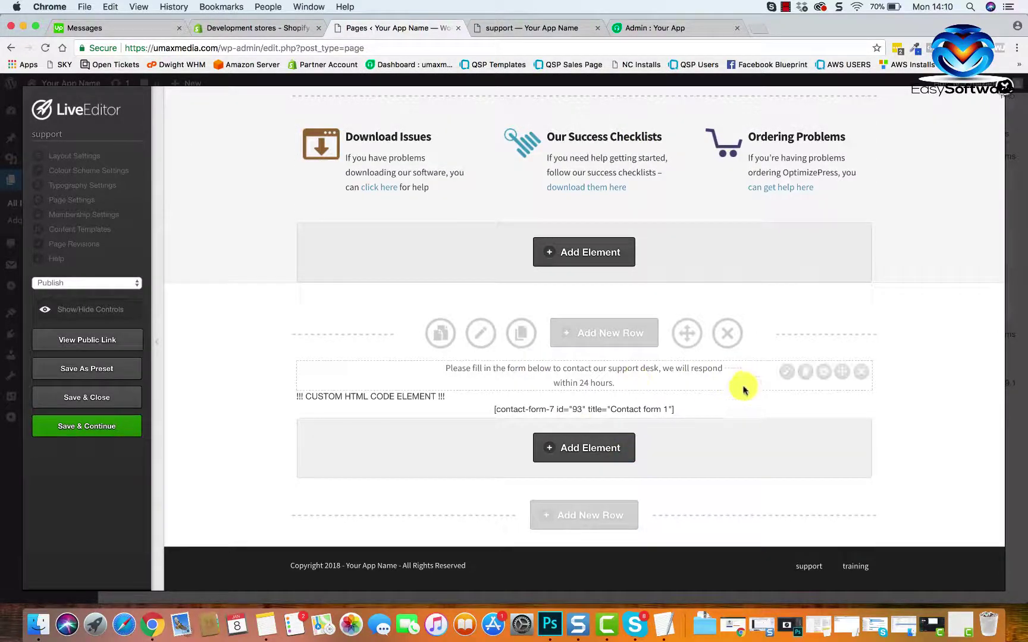
Step: Add a Vertical Spacing element to the contact form row and place it between the support desk text and the form
left_click(579, 446)
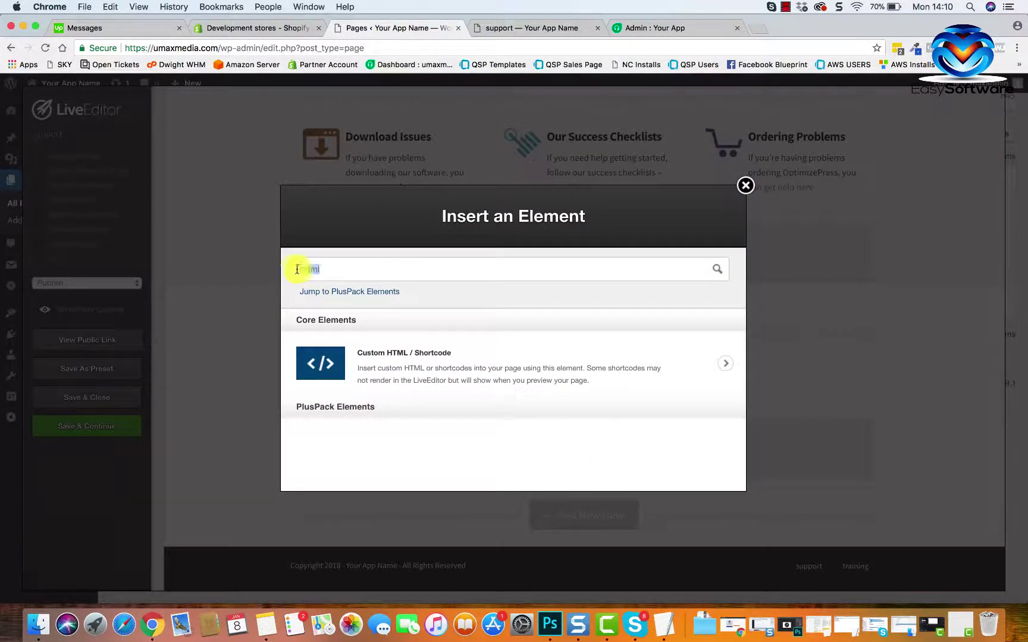
type("spa")
left_click(367, 356)
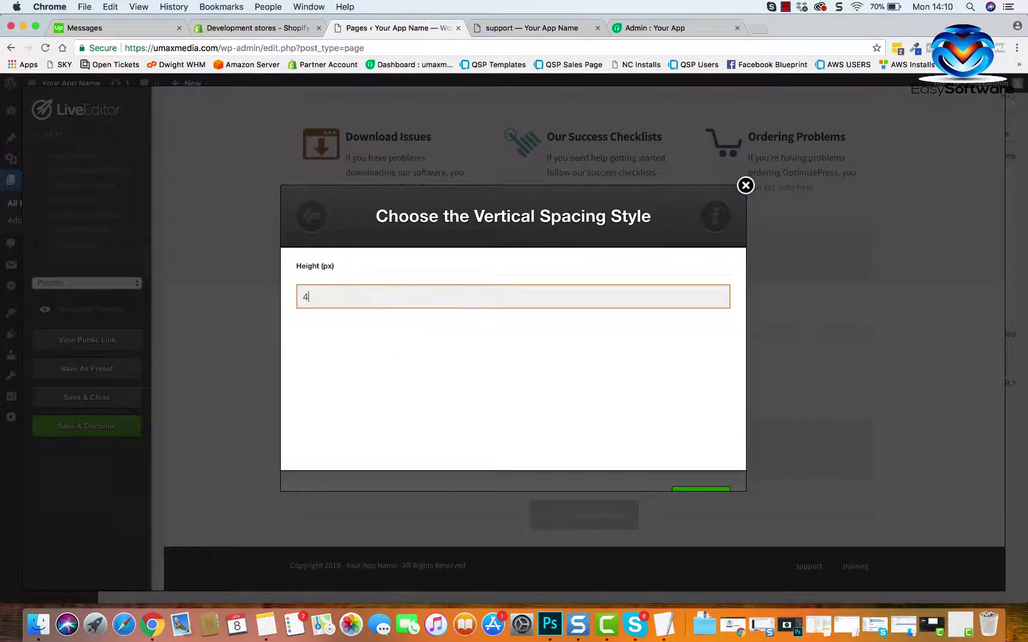
left_click(718, 473)
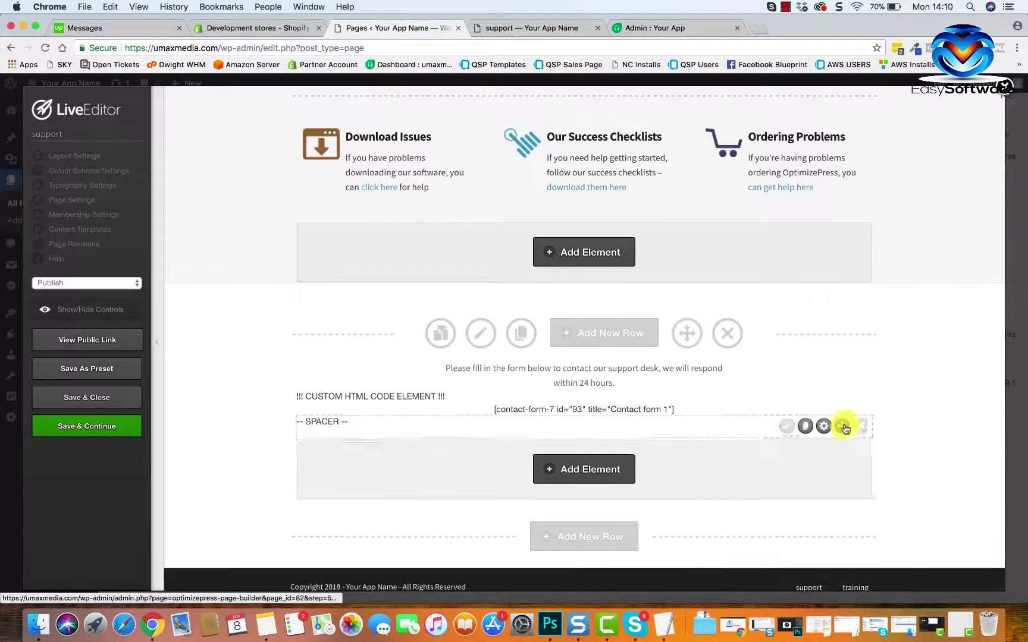
left_click_drag(843, 425, 844, 406)
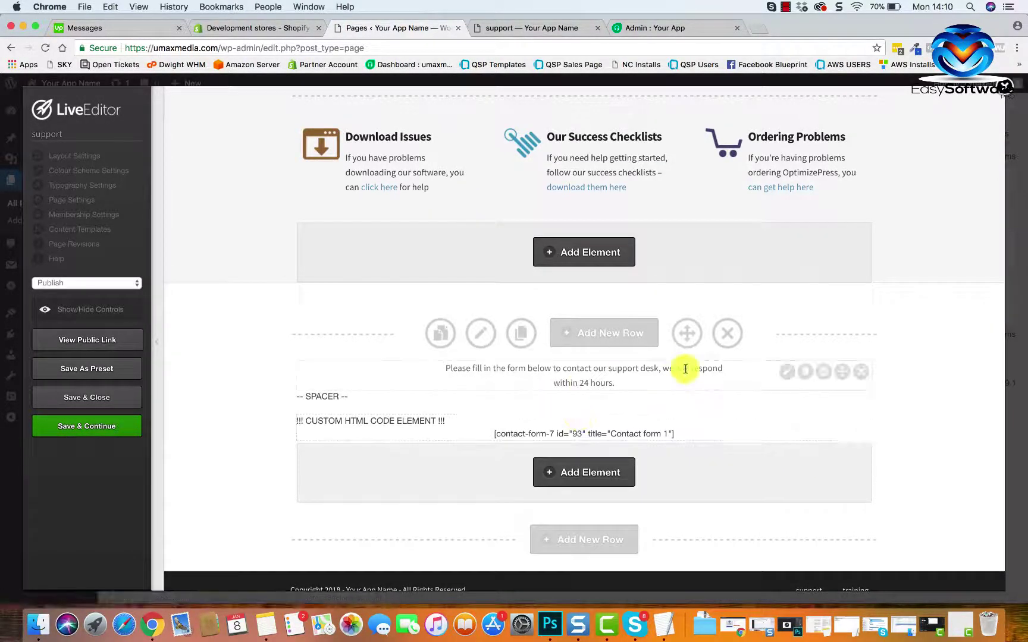
Step: Set the support desk text block's font to 24px Trebuchet MS in its advanced options and update the block
left_click(784, 368)
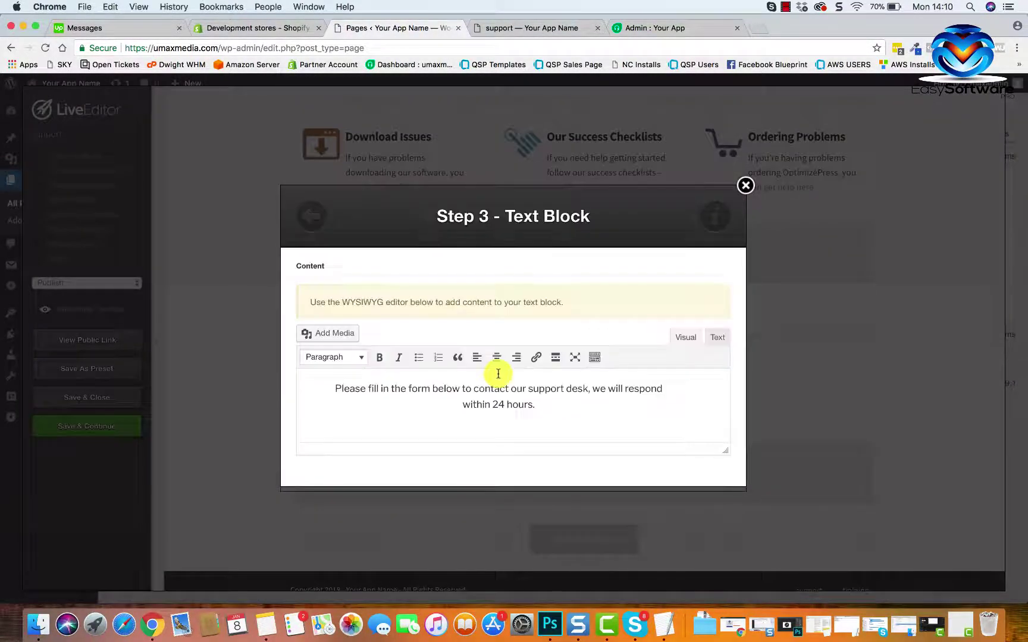
scroll(496, 373, "down", 2)
left_click(683, 464)
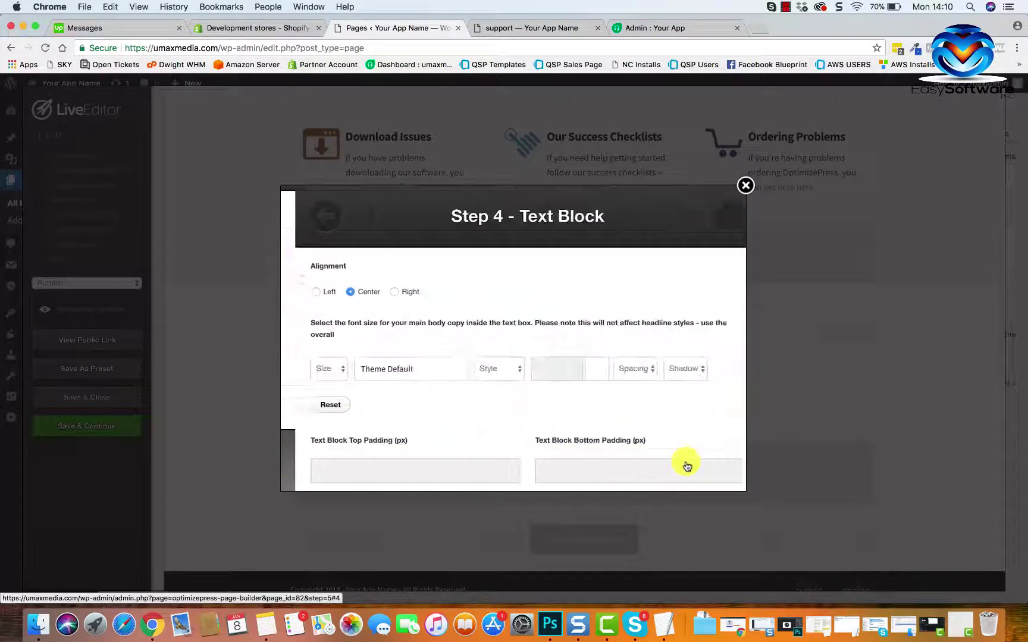
left_click(326, 370)
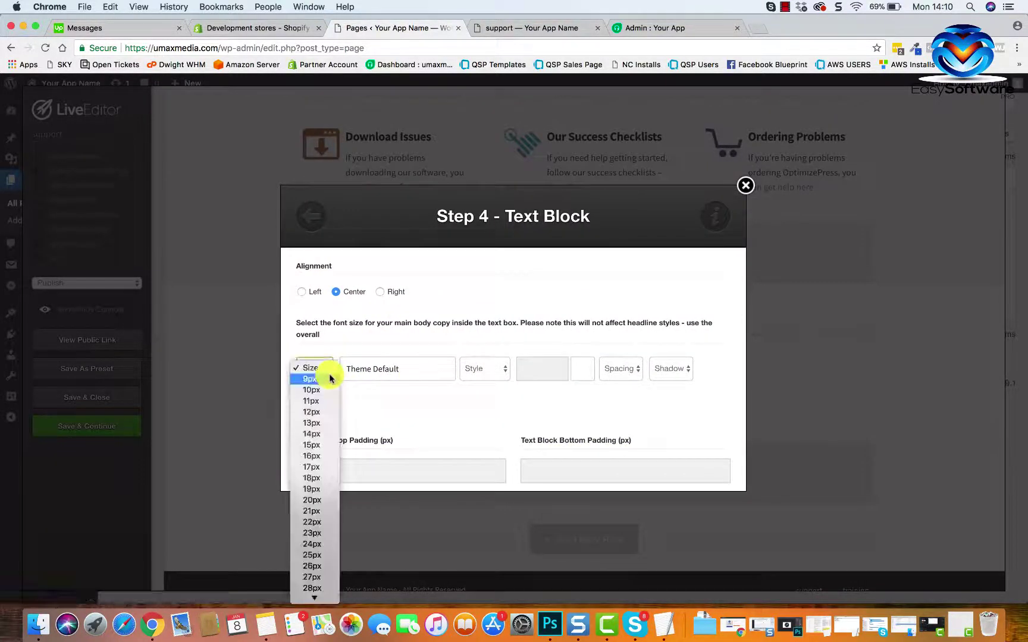
left_click(308, 543)
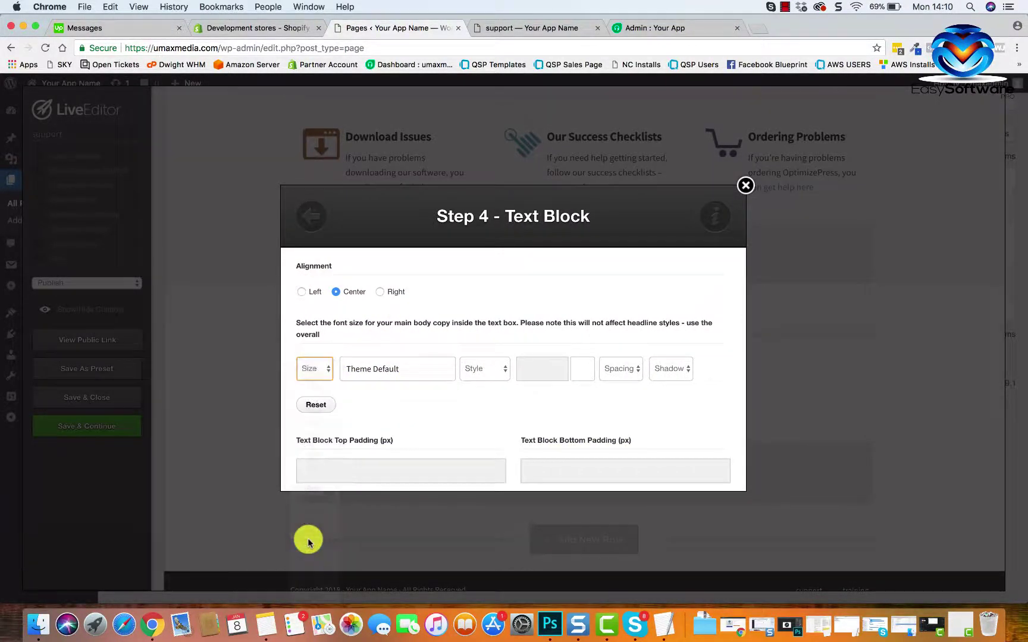
left_click(403, 379)
scroll(565, 308, "down", 5)
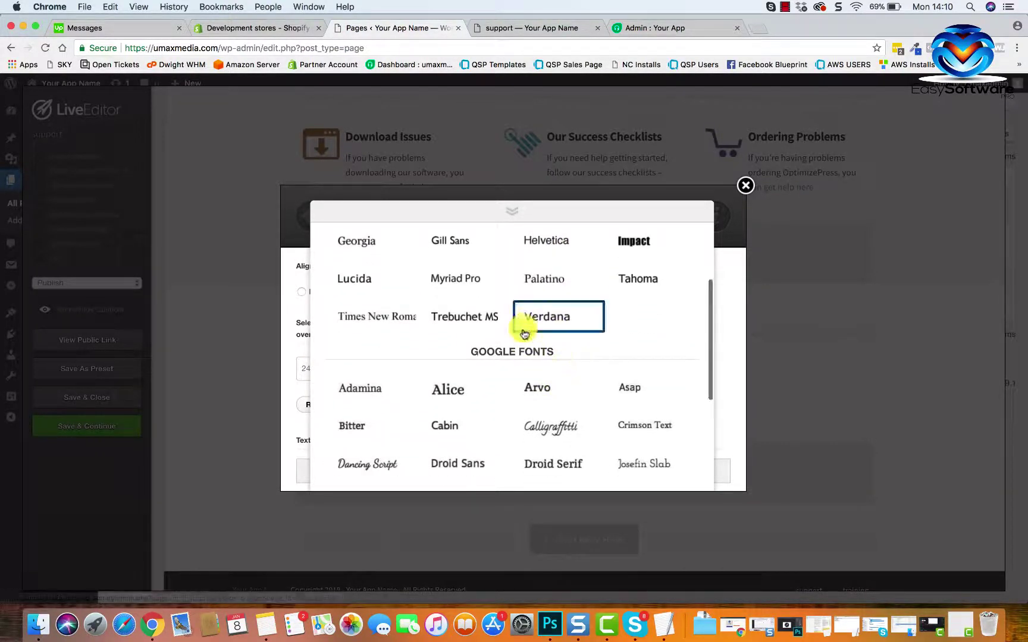
scroll(523, 332, "down", 1)
left_click(485, 307)
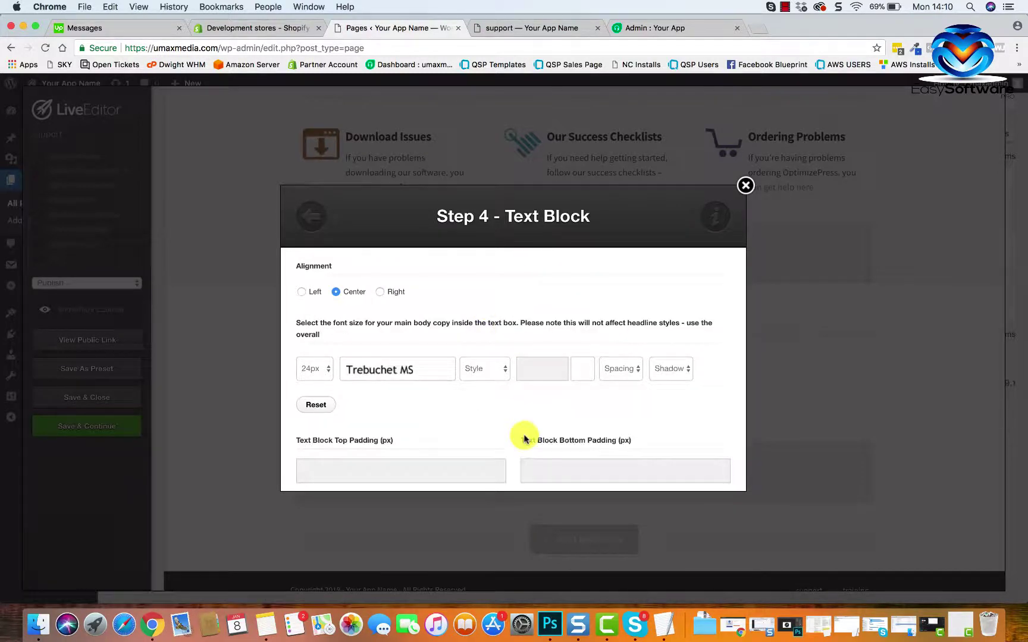
scroll(525, 436, "down", 10)
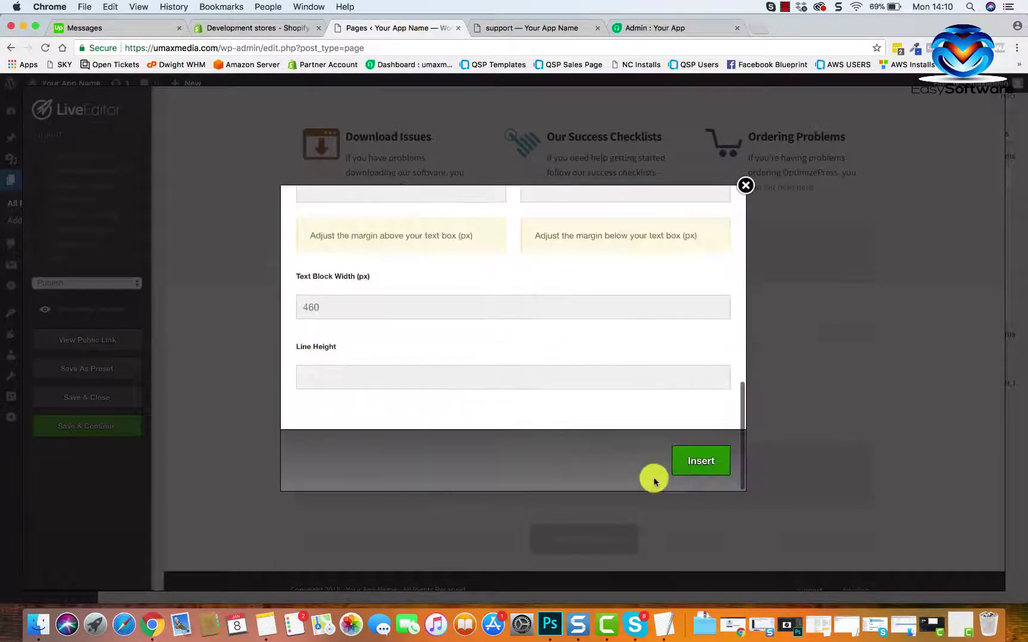
left_click(703, 465)
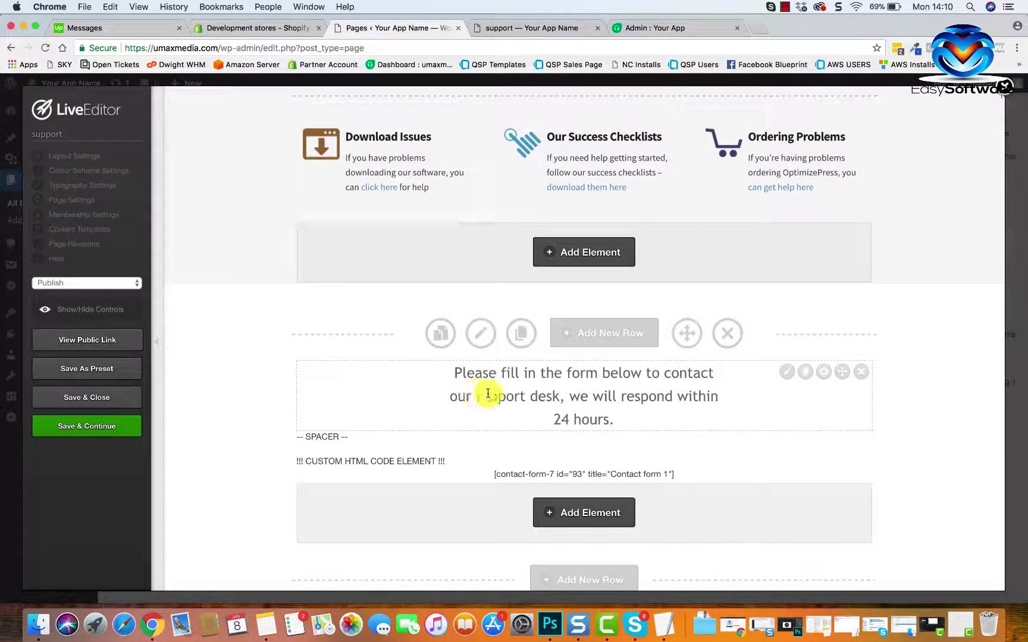
Step: Copy the support desk sentence from its text block, then delete that text block from the page
left_click(784, 373)
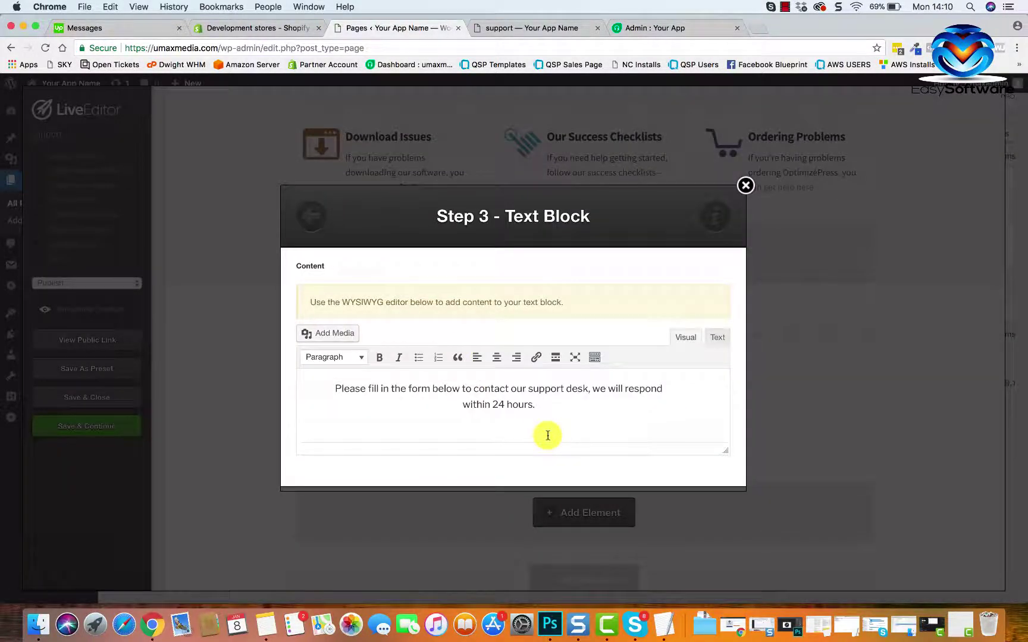
left_click_drag(344, 389, 547, 405)
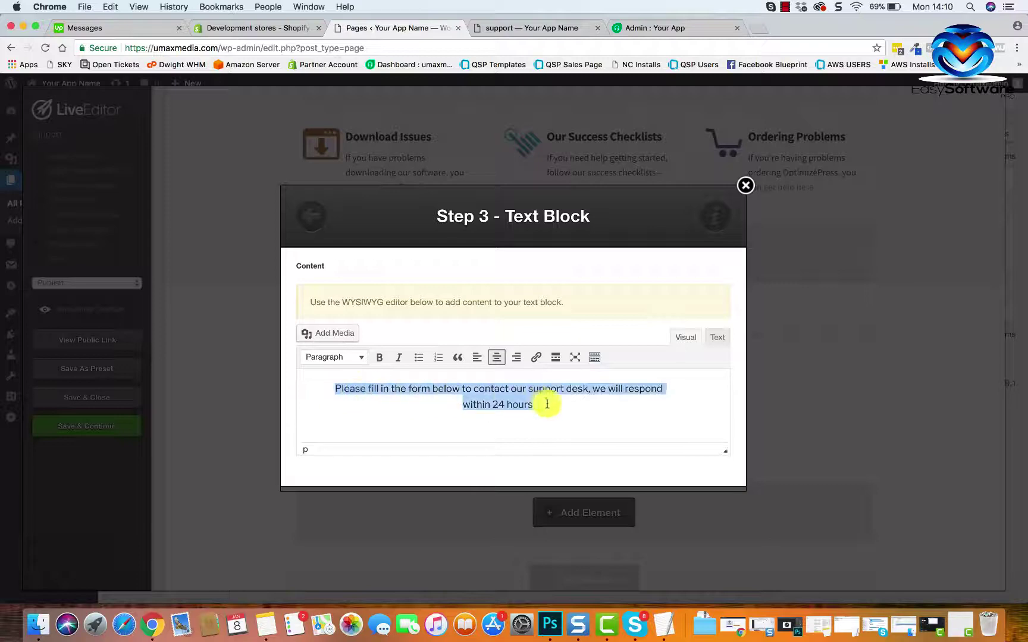
right_click(517, 397)
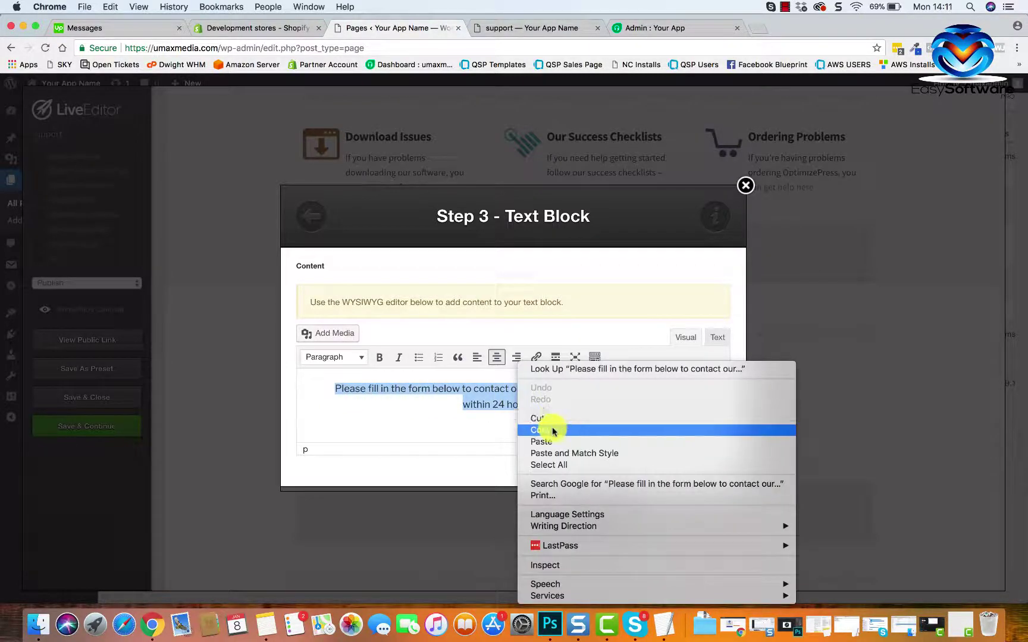
left_click(550, 429)
left_click(746, 185)
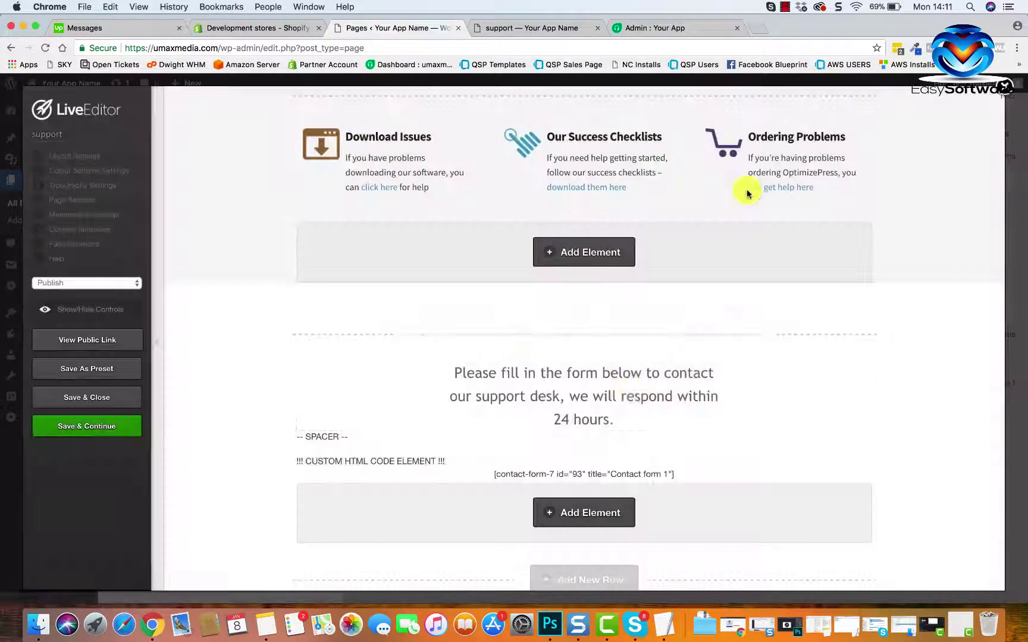
scroll(630, 403, "down", 2)
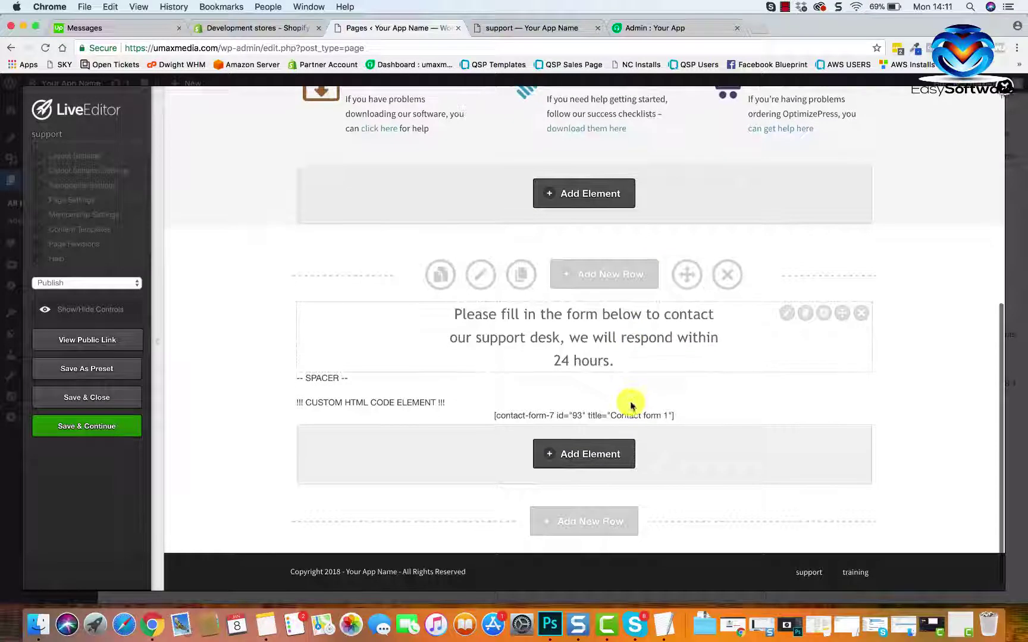
left_click(861, 313)
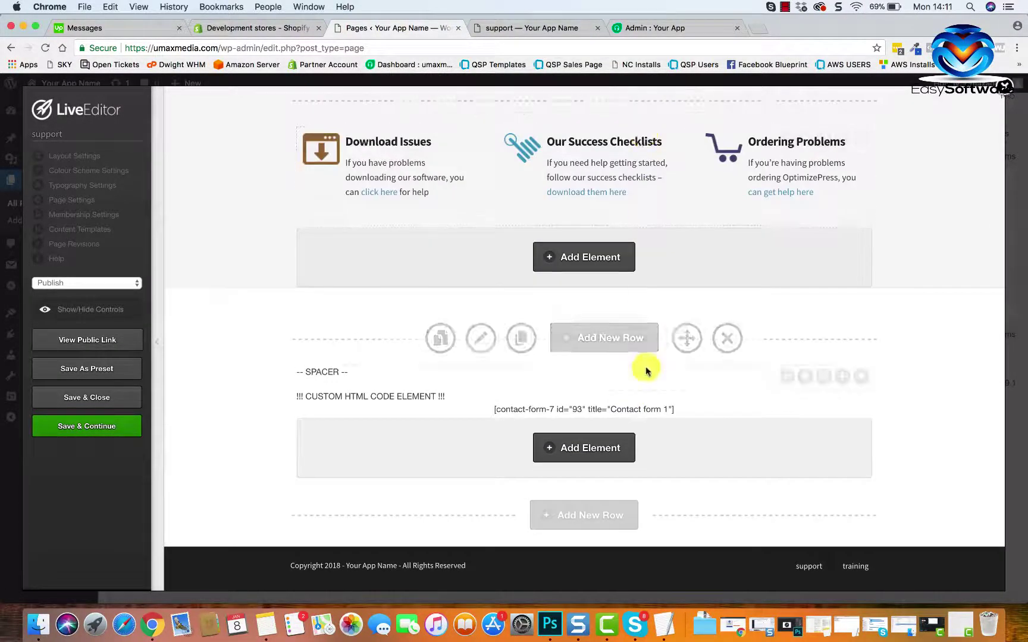
Step: Add a new Text Block element to the contact form row, paste in the copied support desk sentence and centre it
left_click(587, 461)
left_click_drag(367, 271, 296, 269)
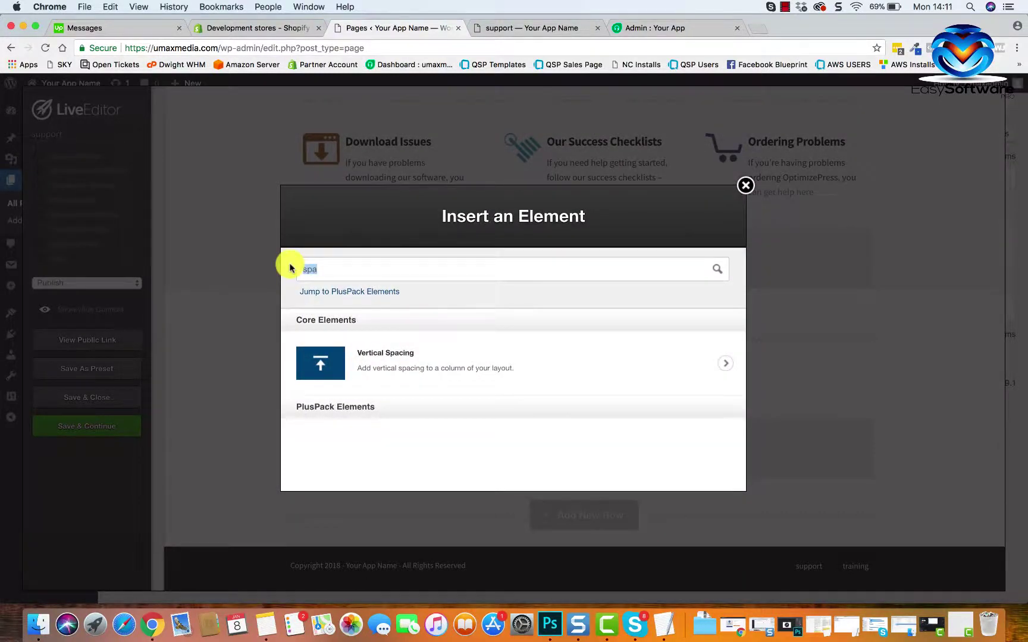
type("text")
scroll(350, 372, "down", 2)
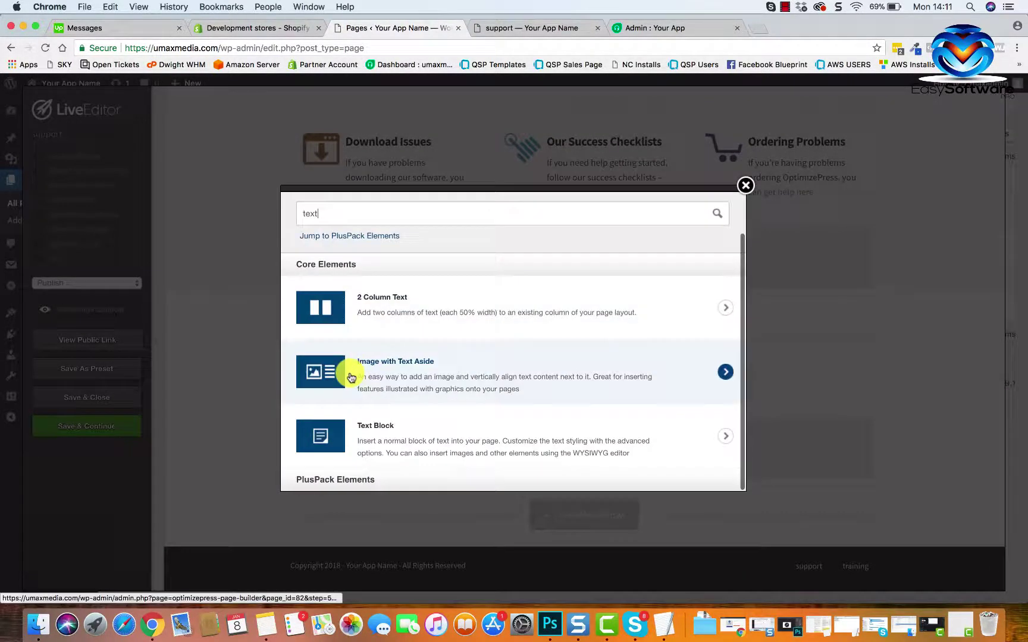
left_click(394, 428)
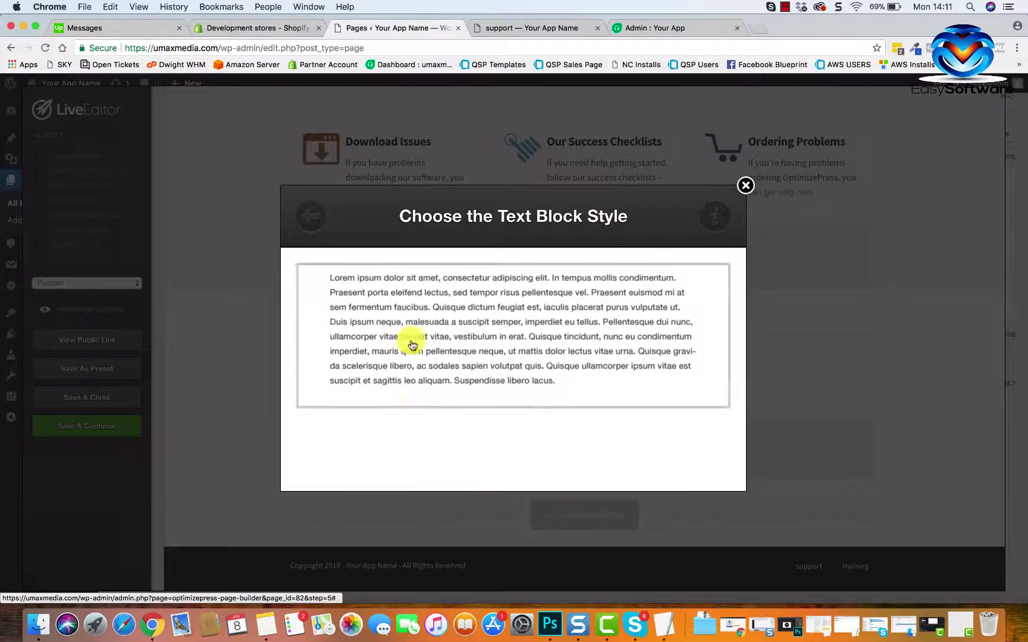
left_click(413, 345)
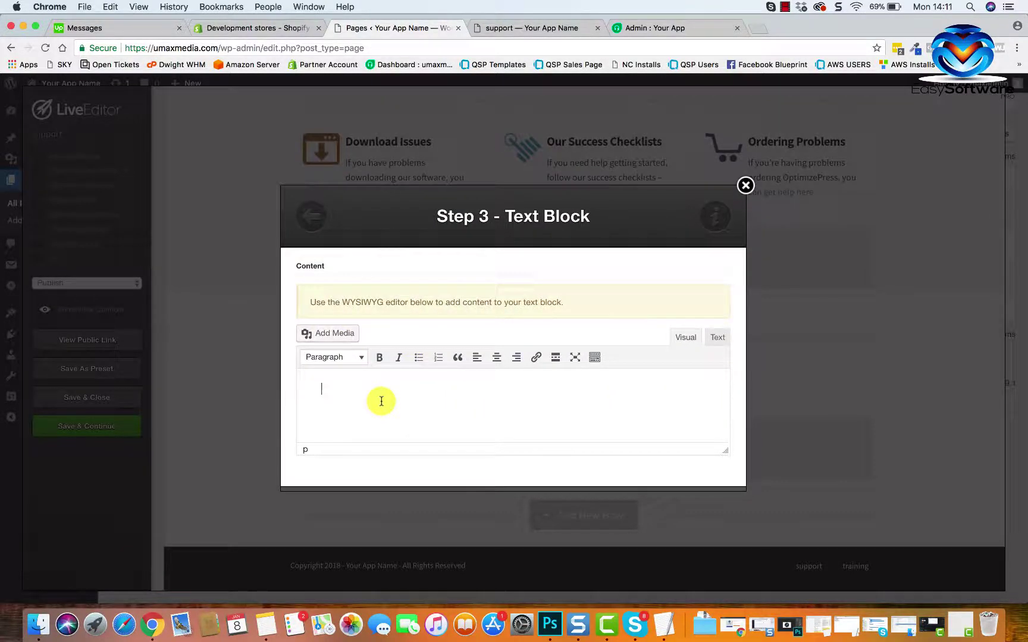
key("super+v")
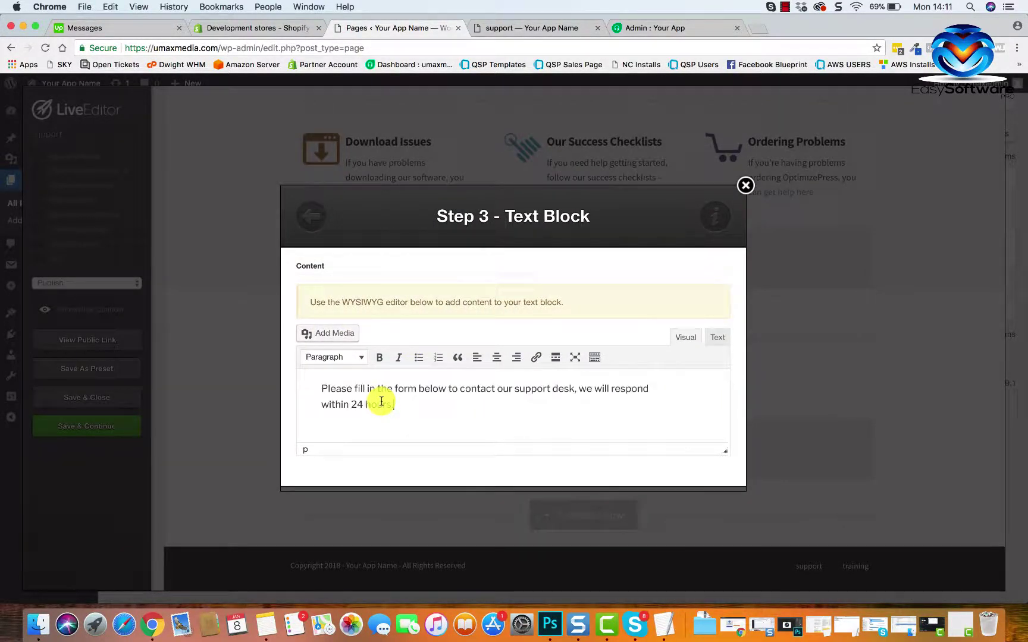
key("super+a")
left_click(496, 359)
Step: Set the new text block's font to 23px Trebuchet MS in its advanced options and insert it into the page
scroll(663, 454, "down", 2)
left_click(663, 454)
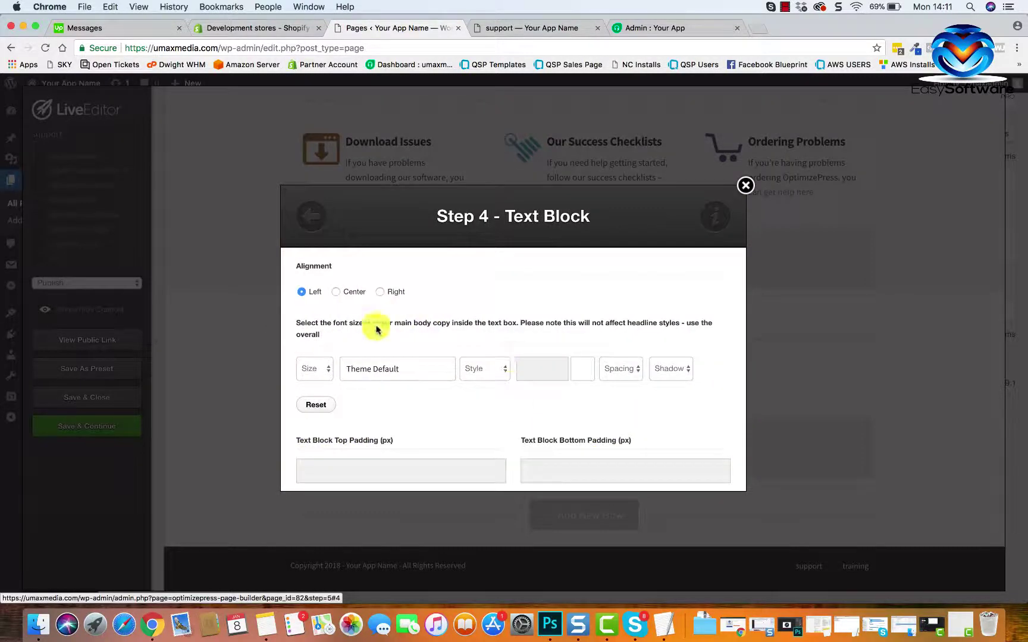
left_click(320, 369)
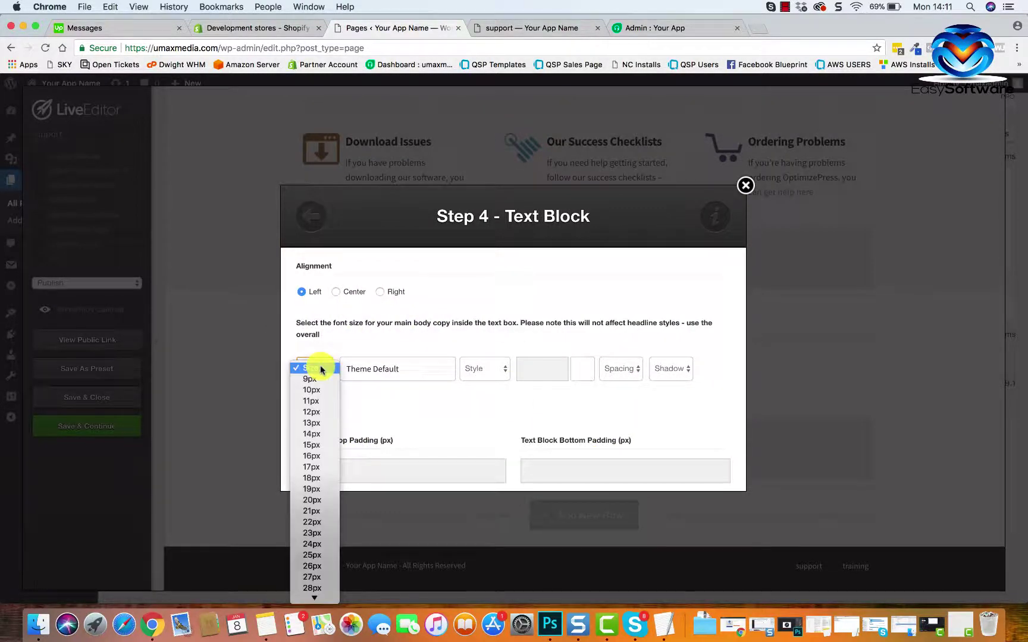
left_click(310, 534)
left_click(422, 385)
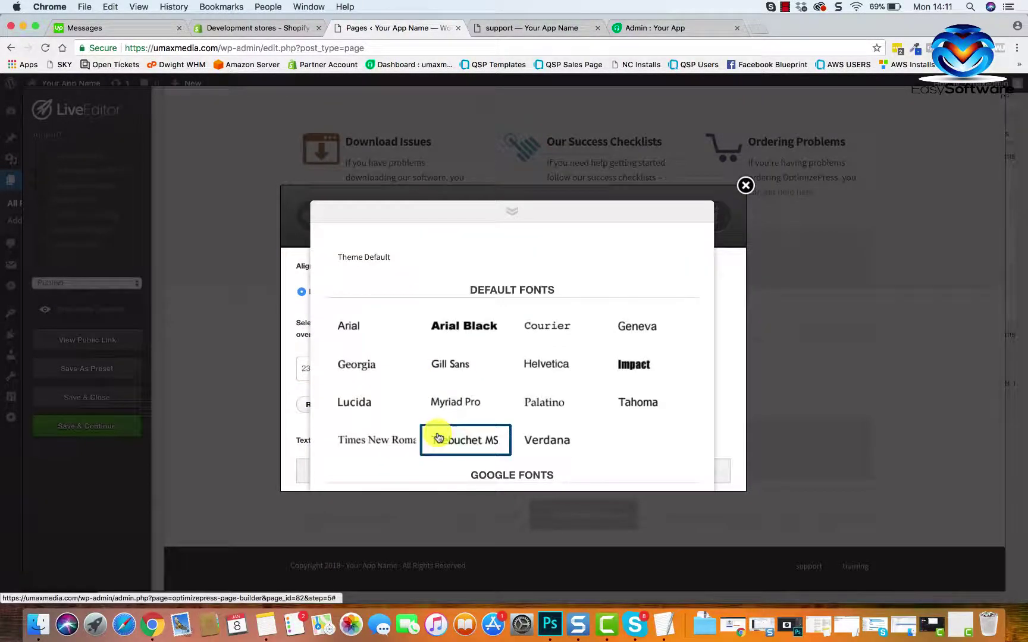
left_click(470, 438)
scroll(565, 409, "down", 10)
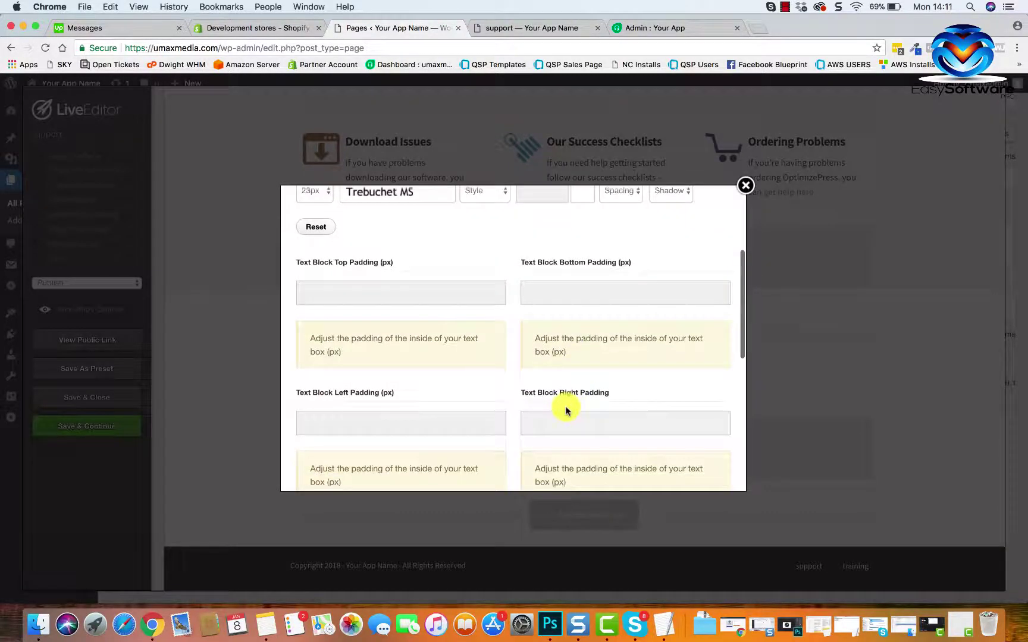
left_click(707, 463)
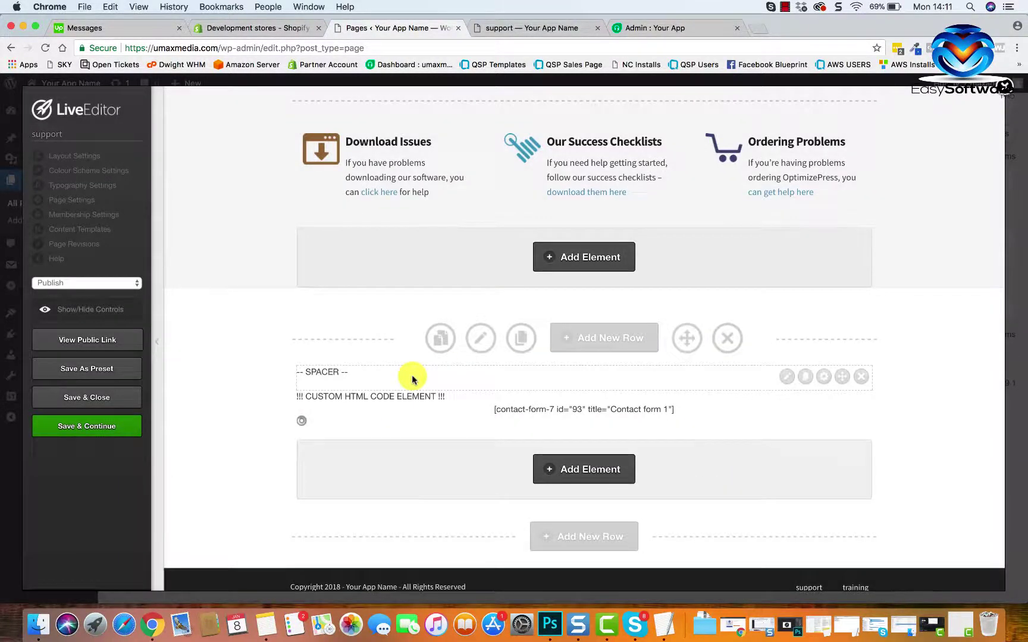
Step: Move the new support desk text block above the spacer, then save the page and continue editing
left_click_drag(842, 427, 840, 380)
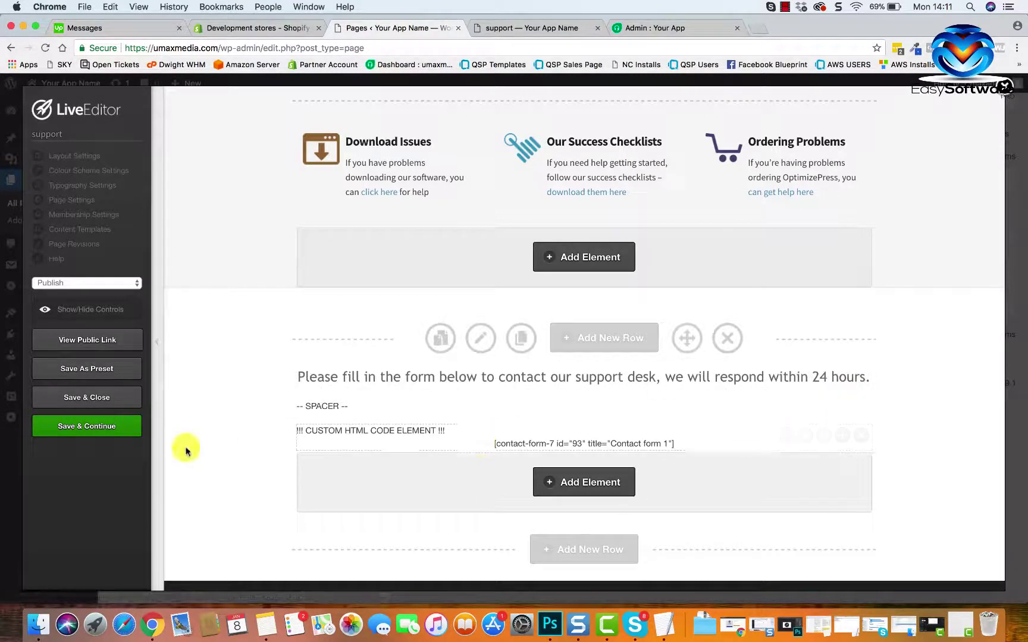
left_click(93, 436)
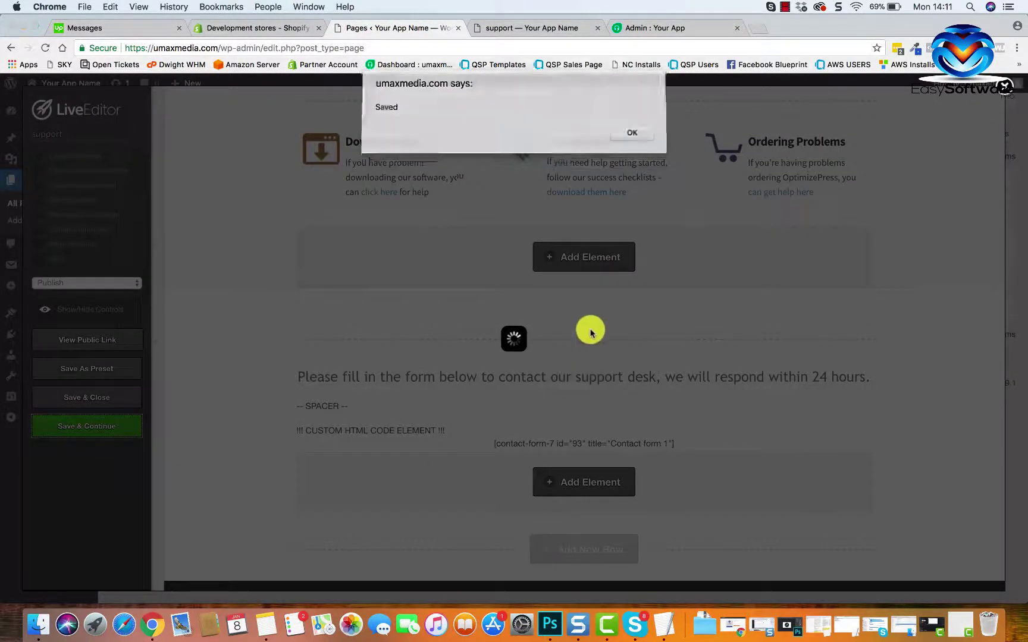
left_click(633, 134)
Step: Reload the public support page and check the support desk sentence's size and its spacing from the contact form
left_click(538, 28)
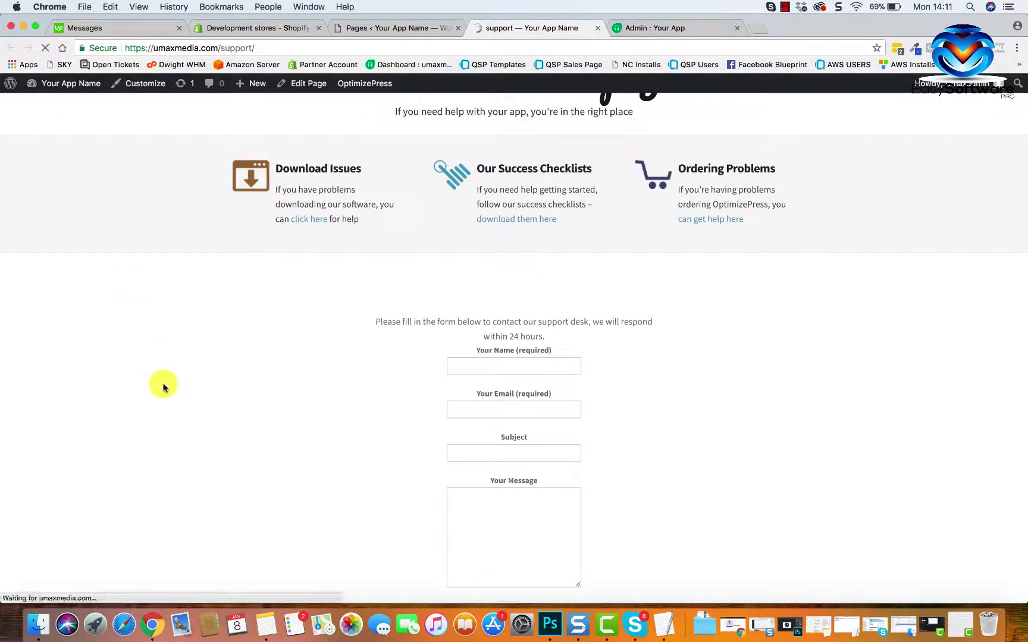
scroll(701, 440, "down", 2)
scroll(700, 440, "up", 3)
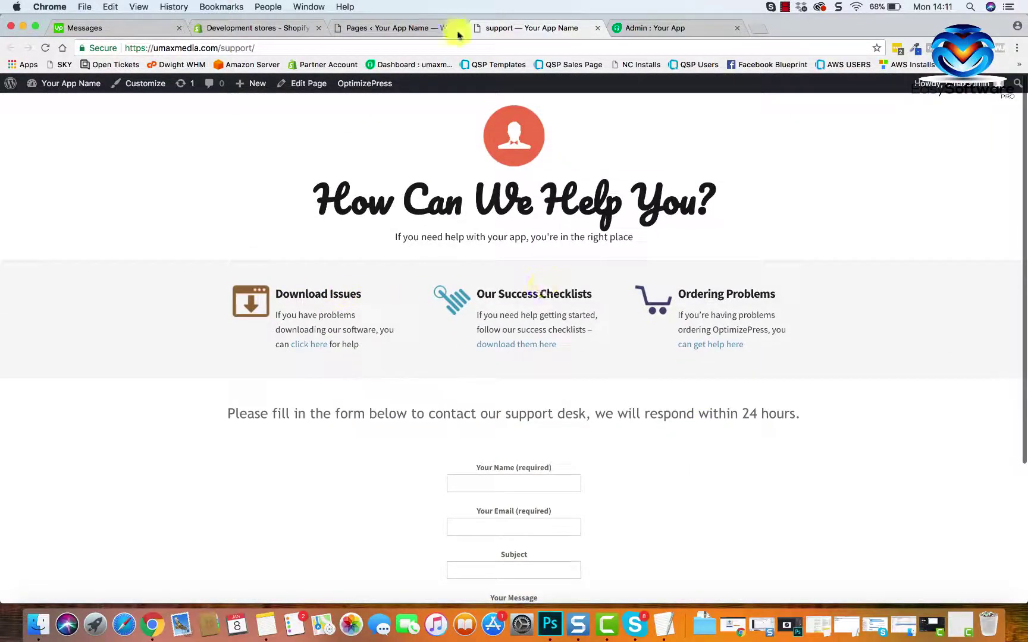
Step: Open the three-column feature block element for editing in the Live Editor and go to its Download Issues block
left_click(391, 28)
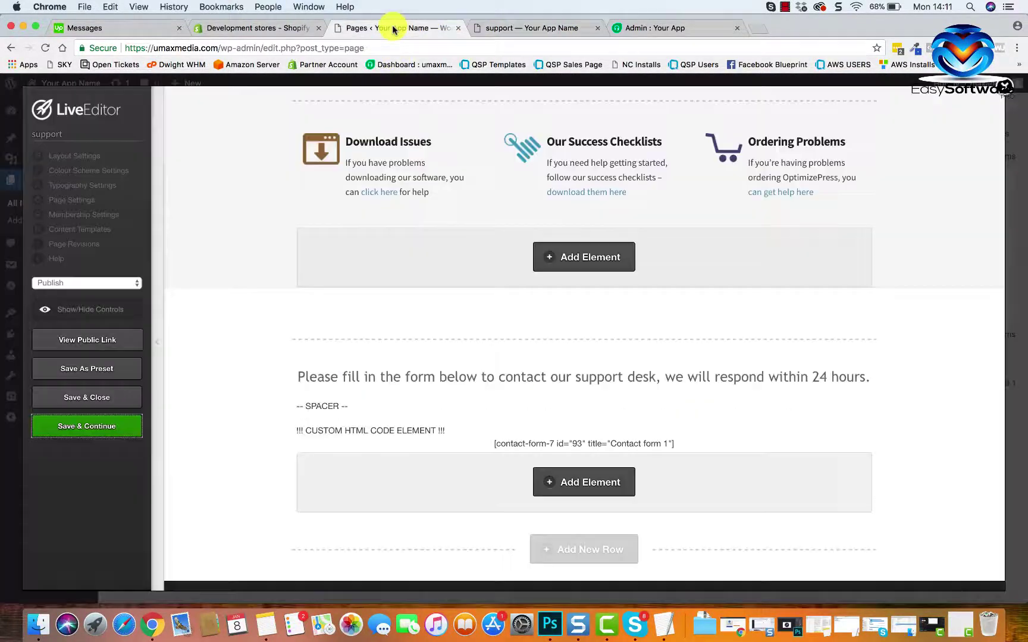
scroll(421, 307, "up", 3)
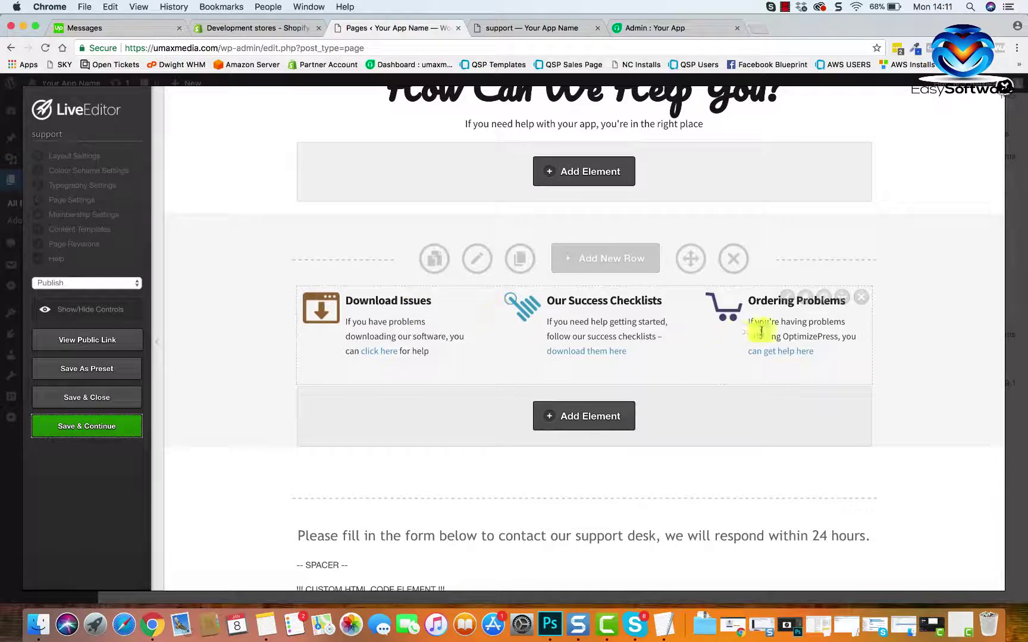
left_click(788, 301)
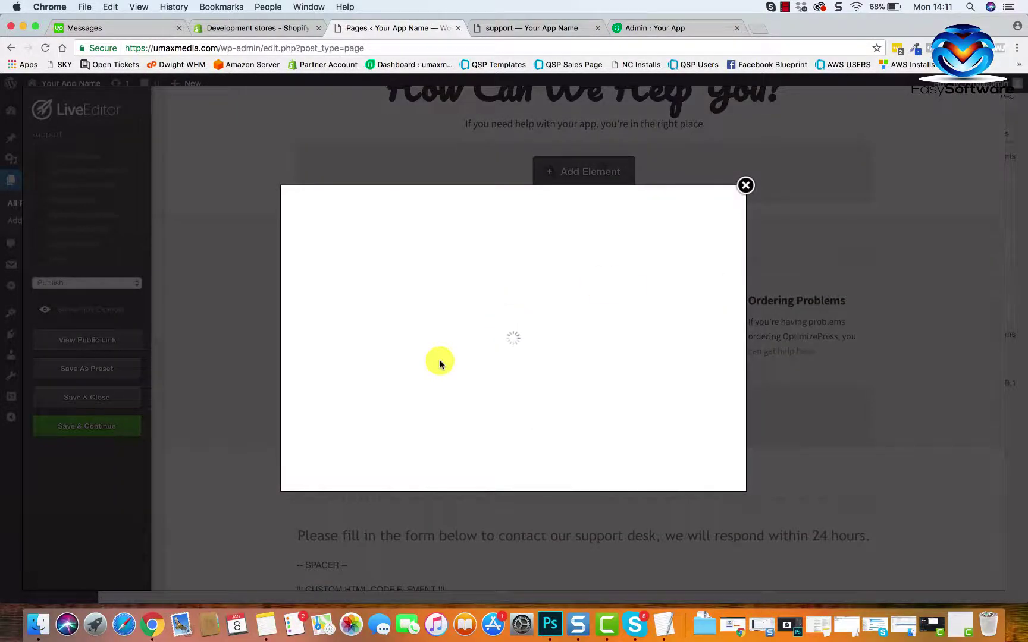
scroll(531, 359, "down", 2)
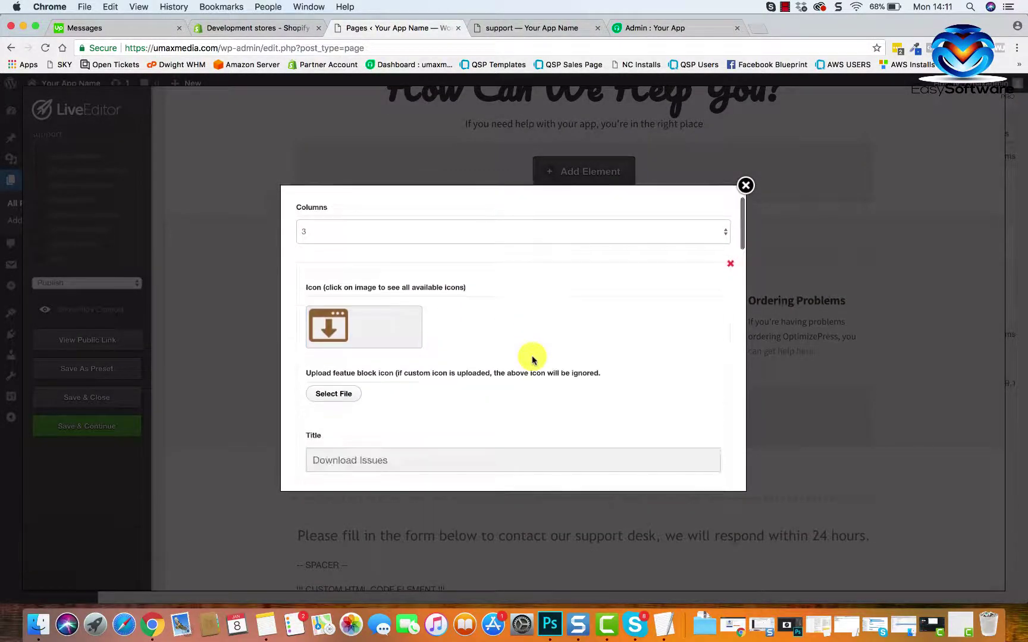
scroll(479, 340, "down", 5)
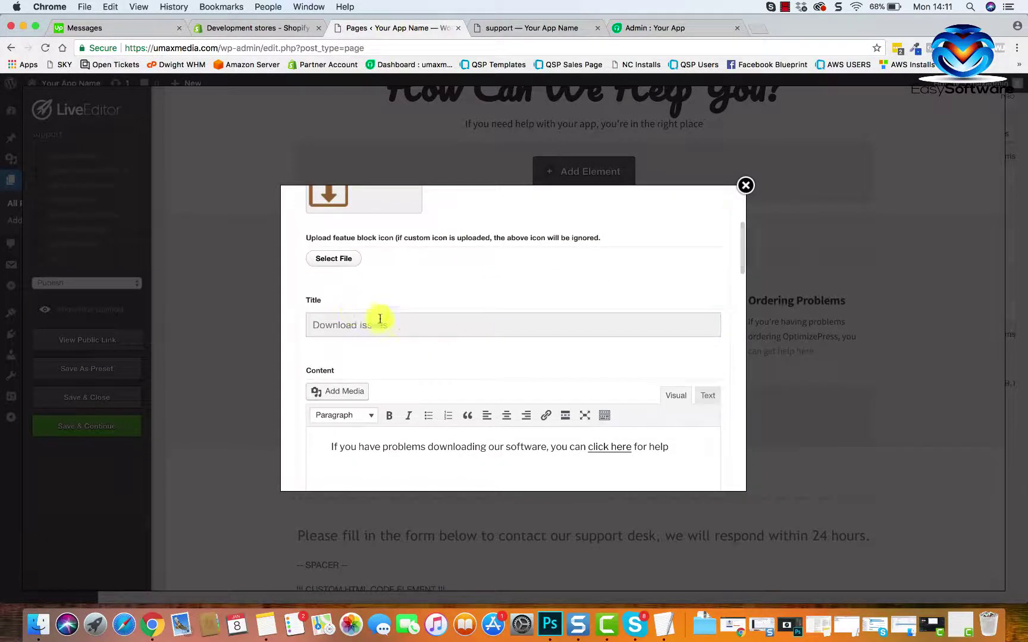
scroll(401, 428, "down", 3)
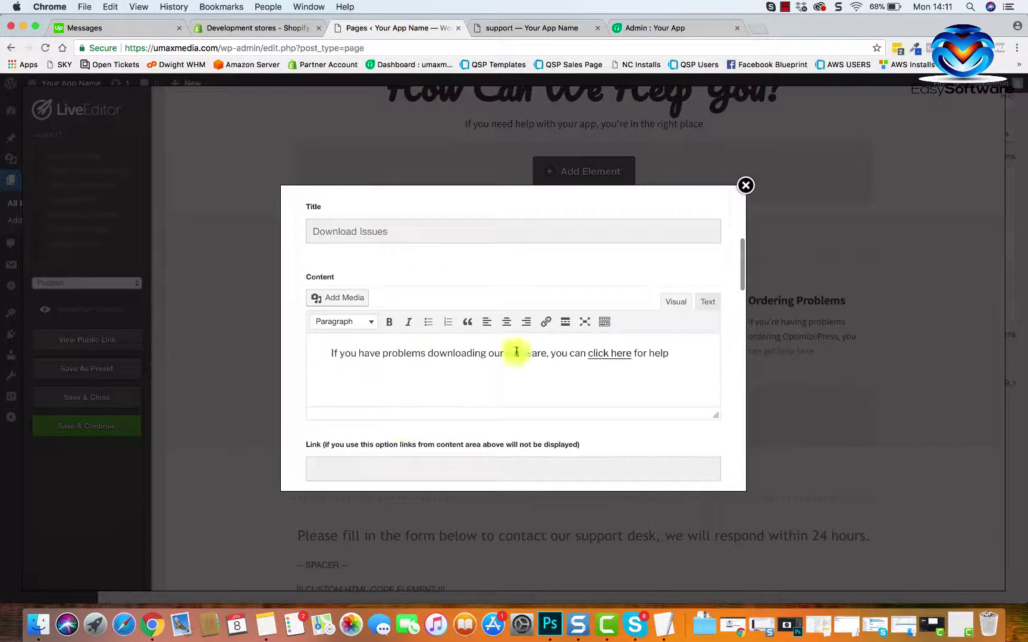
Step: Check the Download Issues title and description on the public support page, then return to the element's settings
left_click(534, 28)
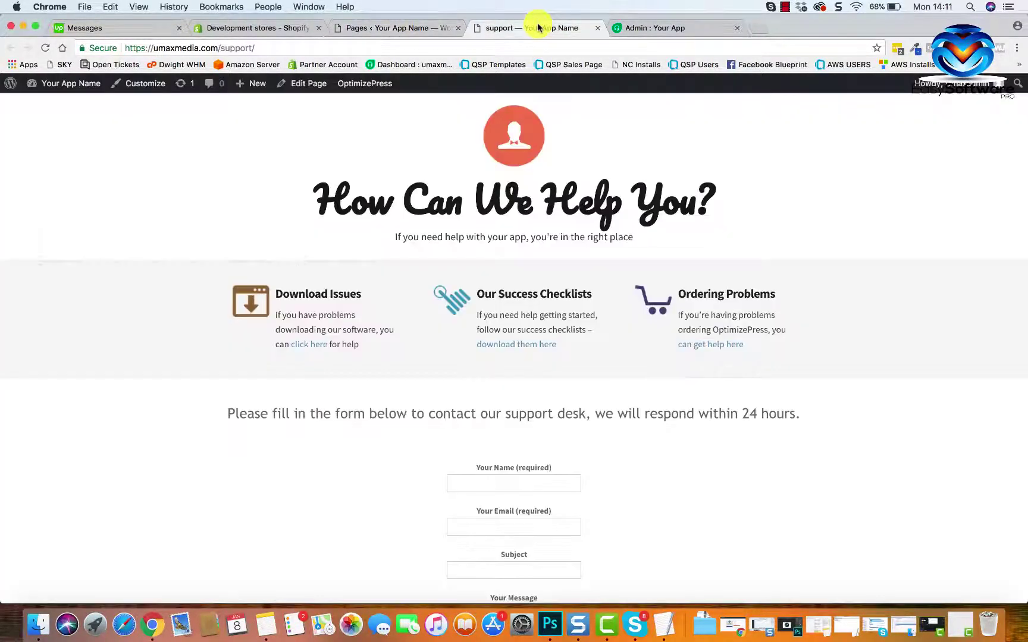
left_click_drag(275, 294, 367, 303)
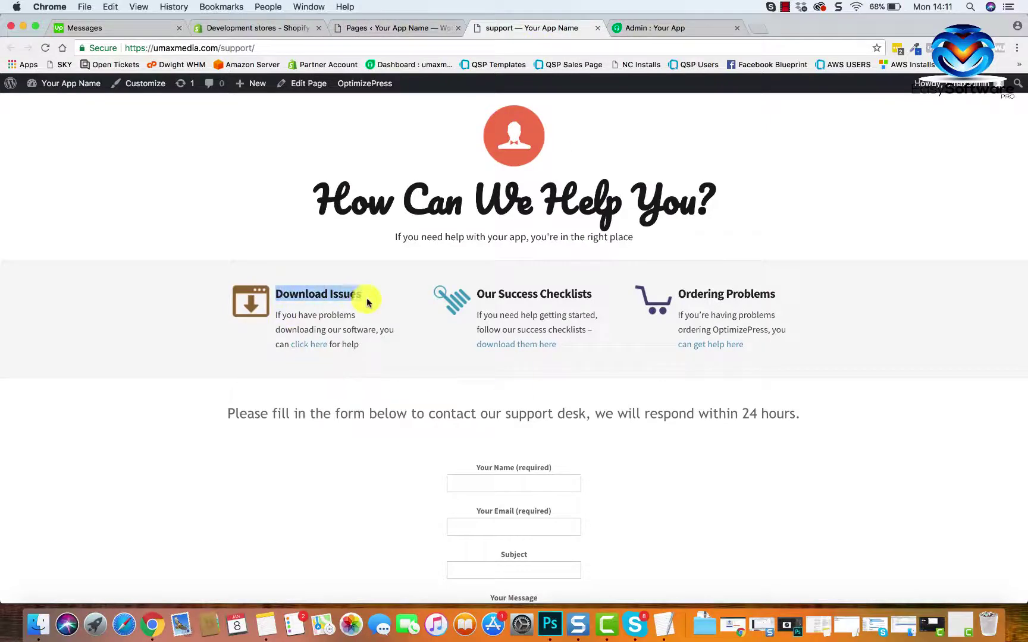
left_click_drag(277, 316, 367, 345)
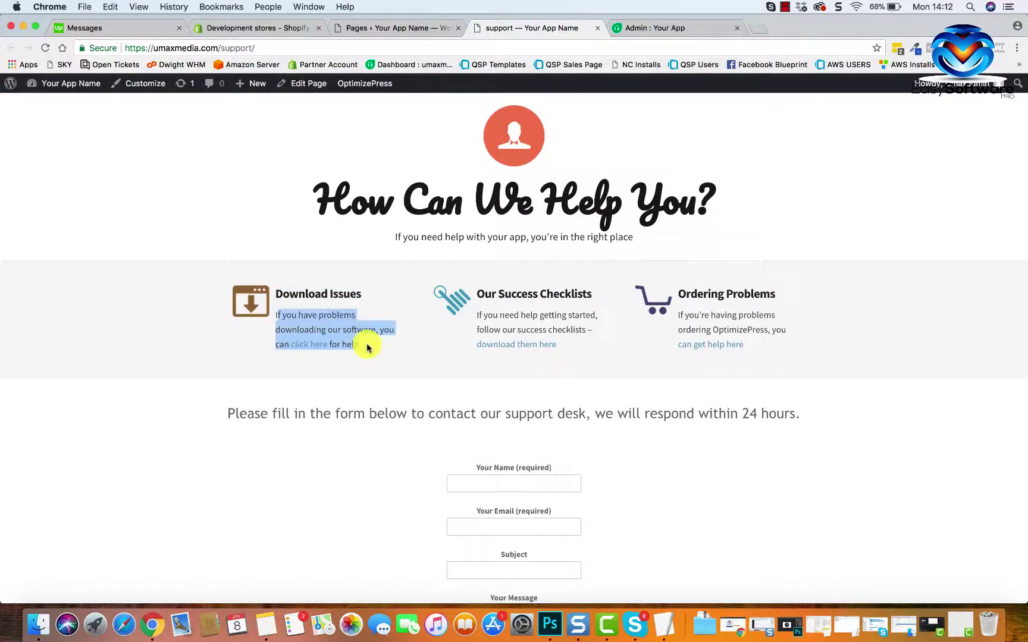
left_click(399, 34)
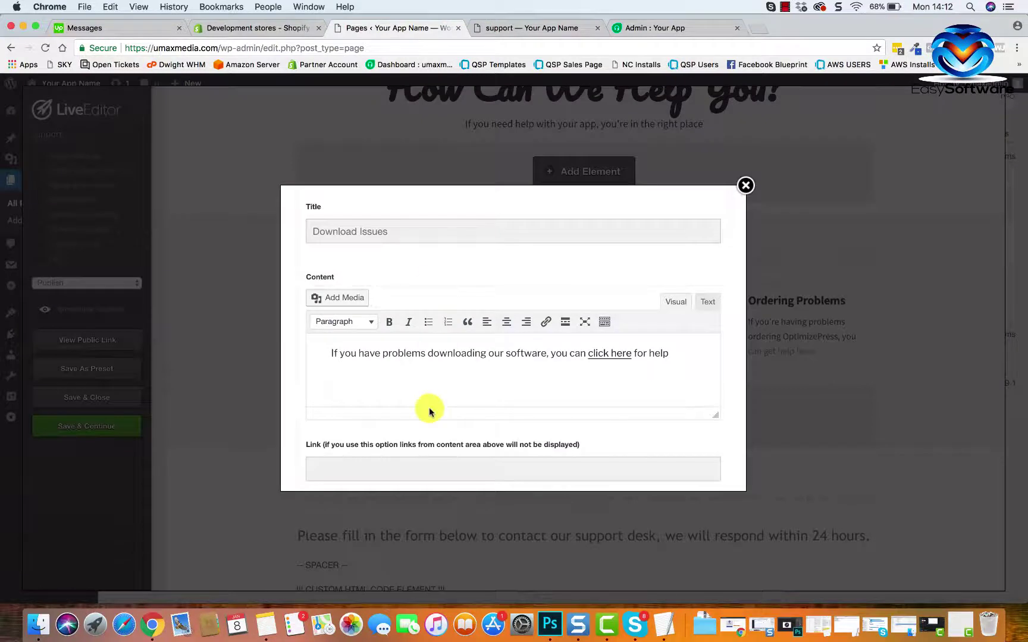
Step: Change the Download Issues content to read "If you have problems downloading our software please let us know"
scroll(416, 381, "up", 2)
left_click_drag(393, 292, 273, 303)
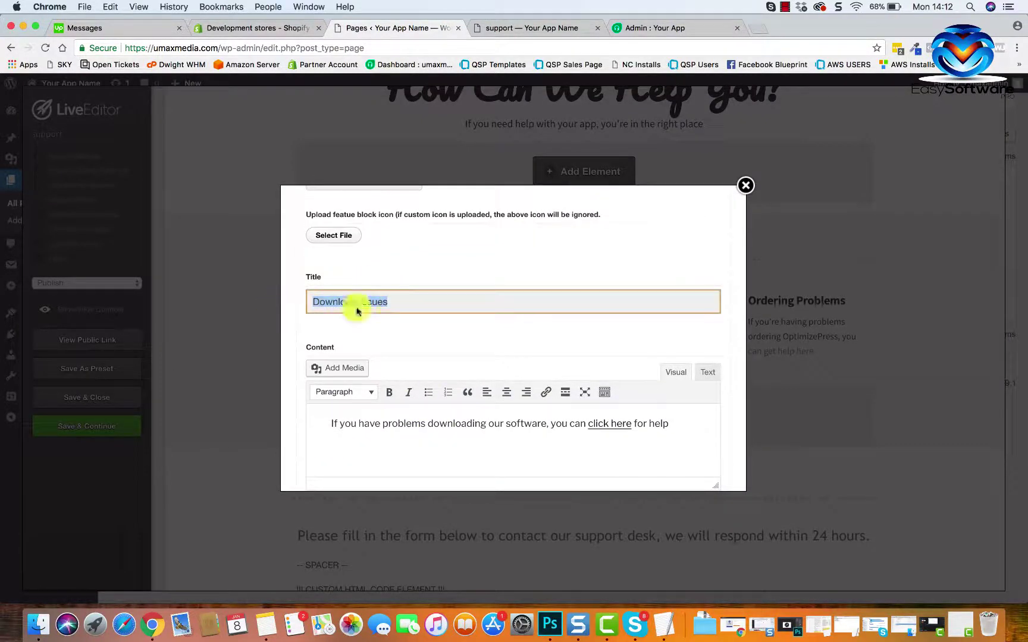
scroll(355, 305, "down", 3)
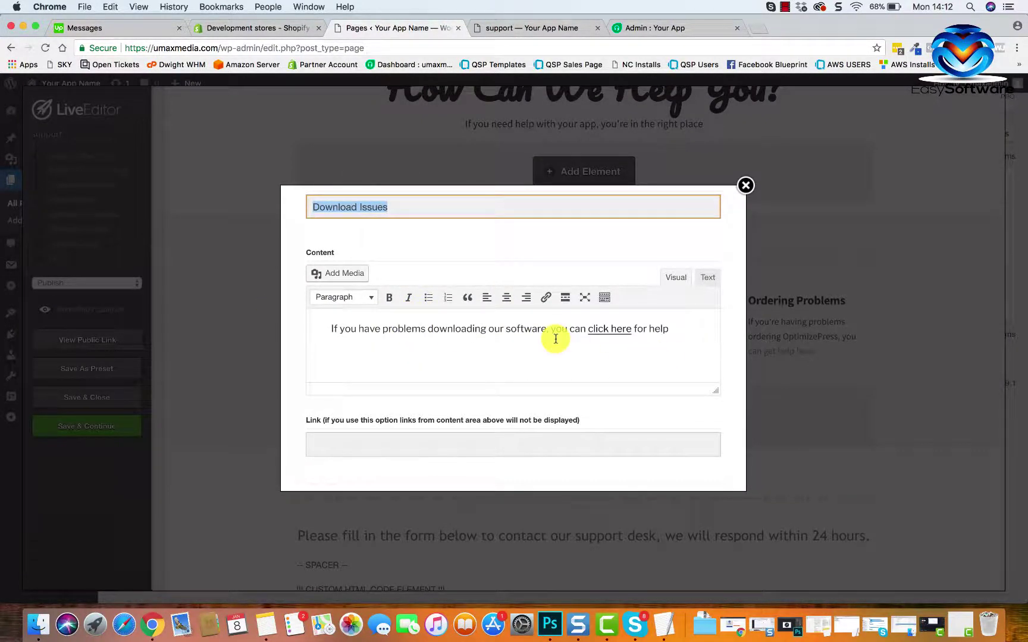
left_click_drag(674, 328, 561, 330)
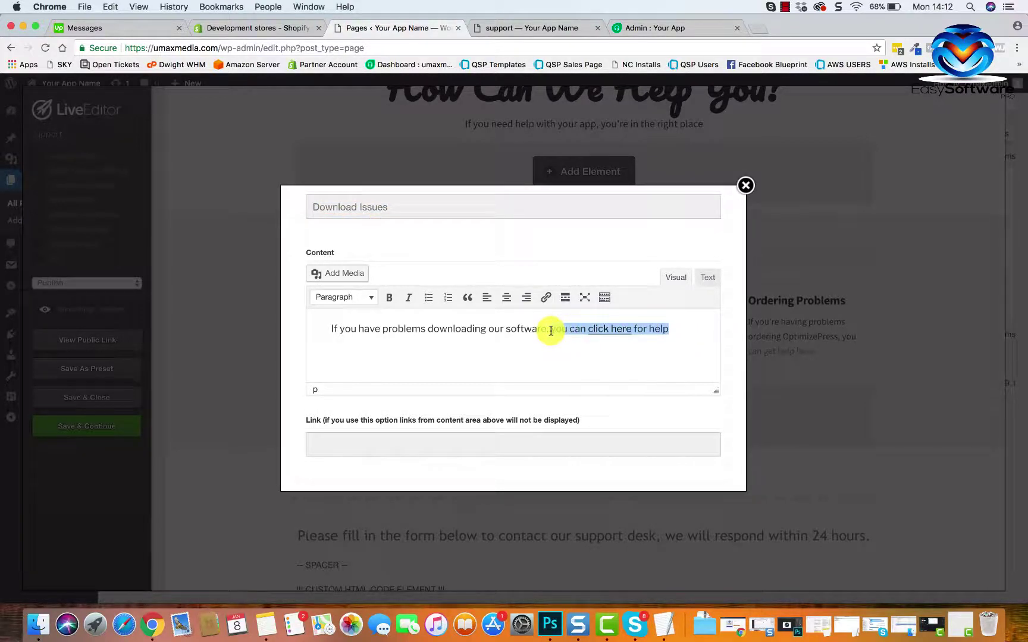
key("BackSpace")
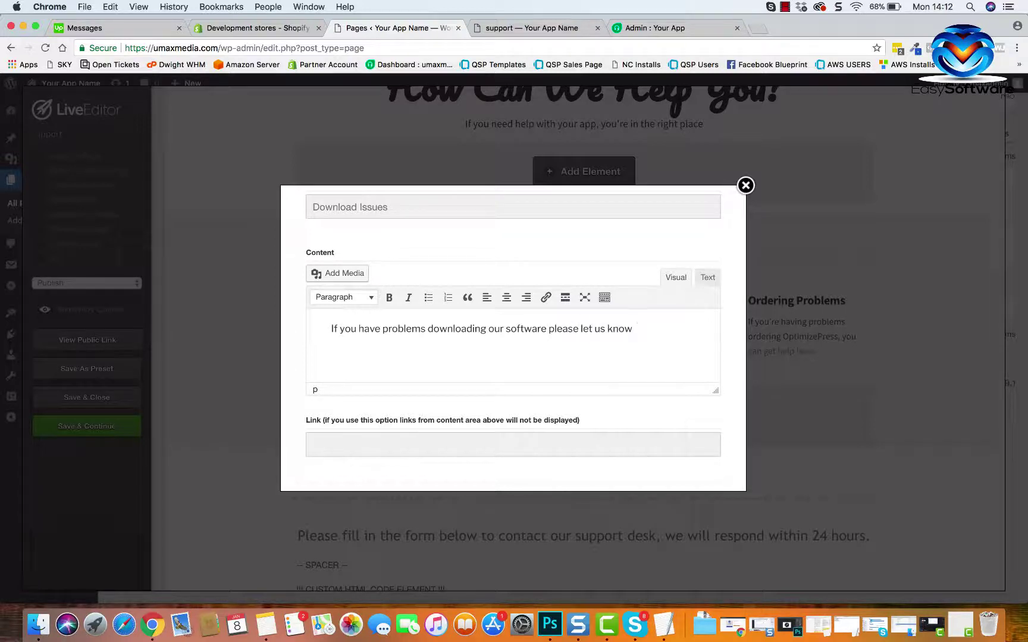
Step: Remove the link from the words "can get help here" in the Ordering Problems block's content
scroll(605, 353, "down", 10)
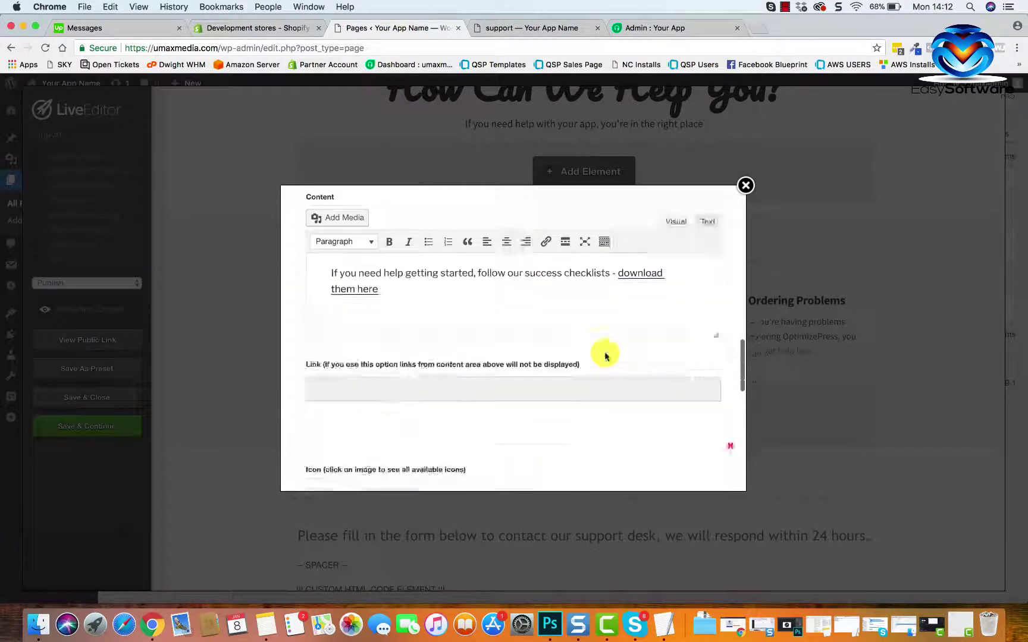
scroll(608, 396, "up", 3)
scroll(609, 403, "up", 5)
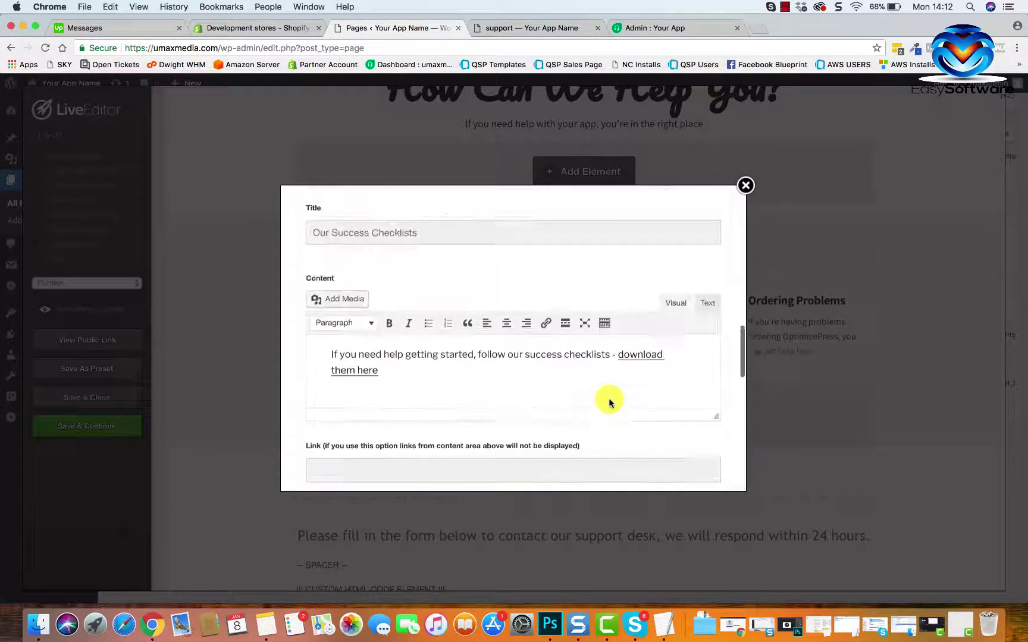
scroll(562, 436, "up", 2)
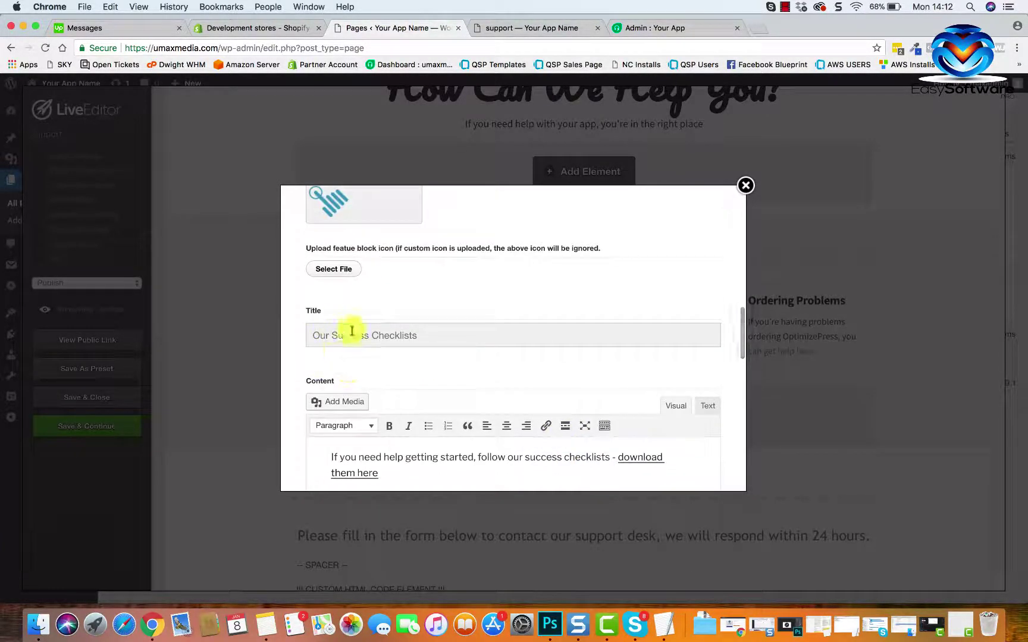
scroll(394, 379, "down", 8)
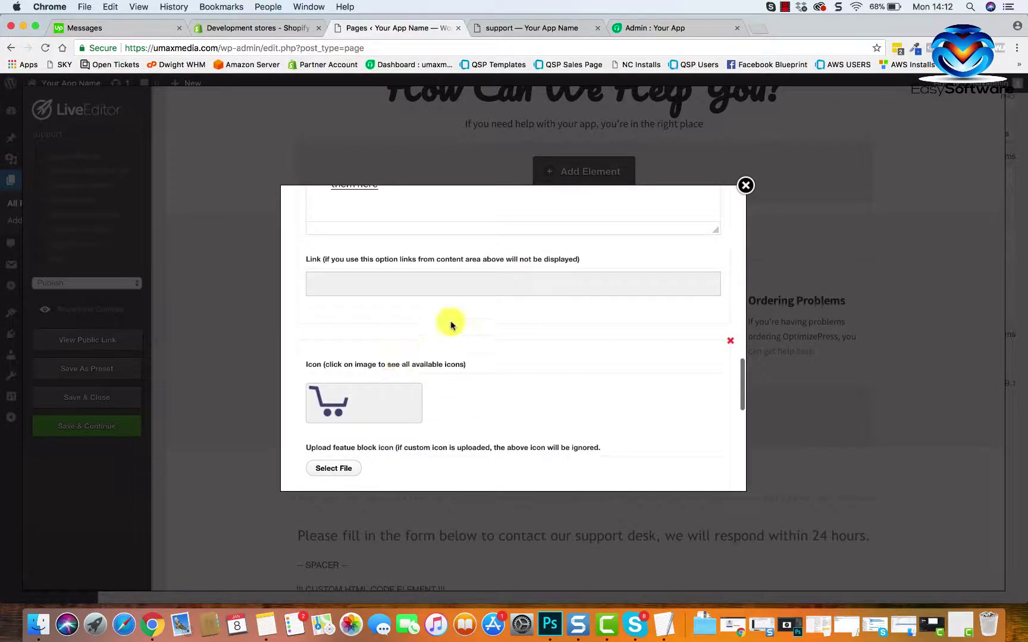
scroll(449, 324, "up", 3)
scroll(438, 313, "down", 5)
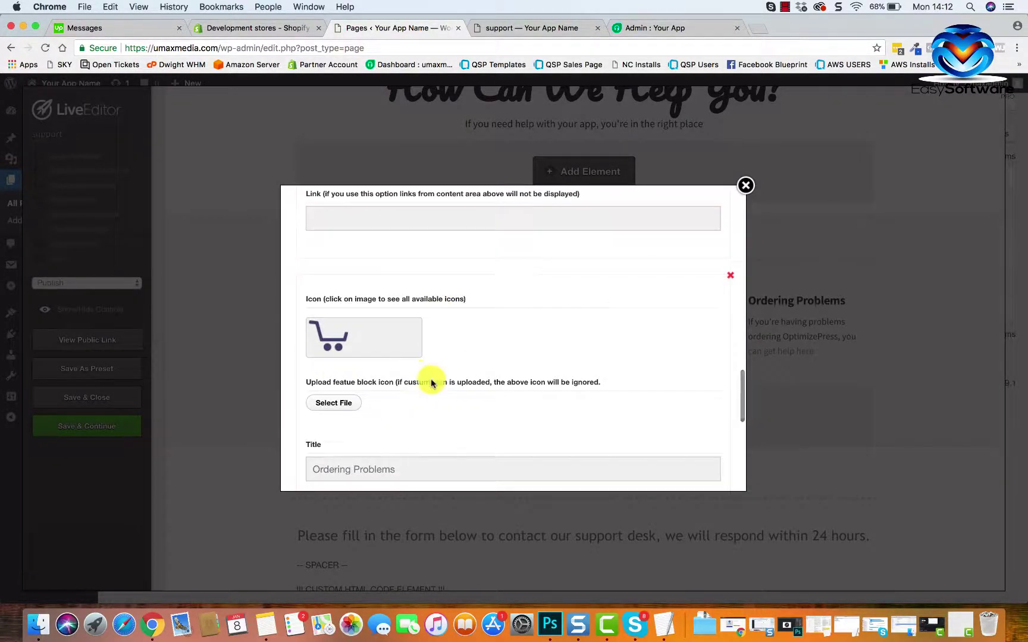
scroll(386, 378, "down", 3)
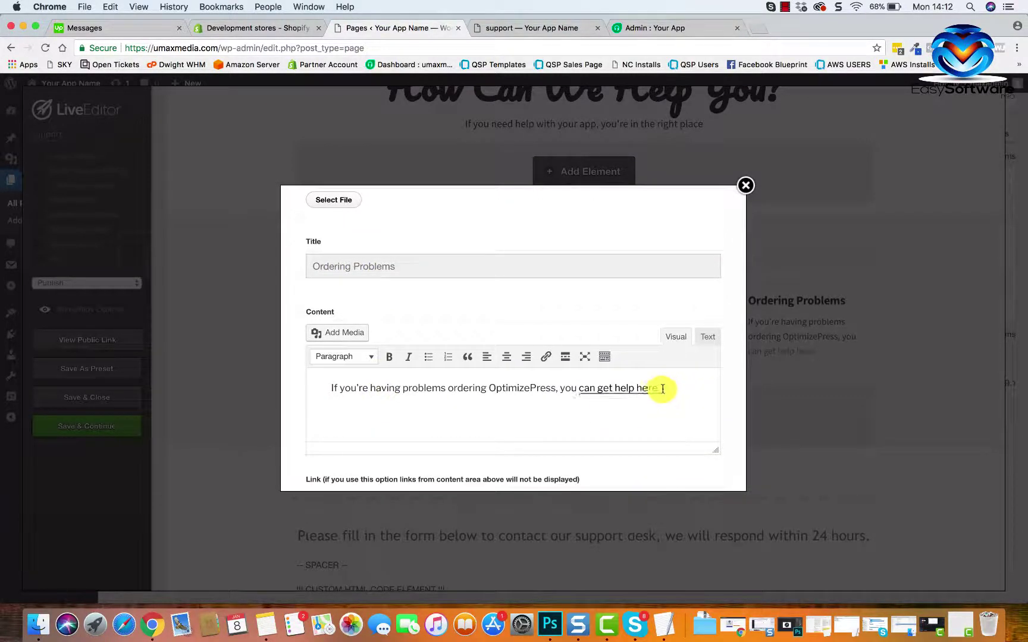
left_click_drag(662, 389, 579, 390)
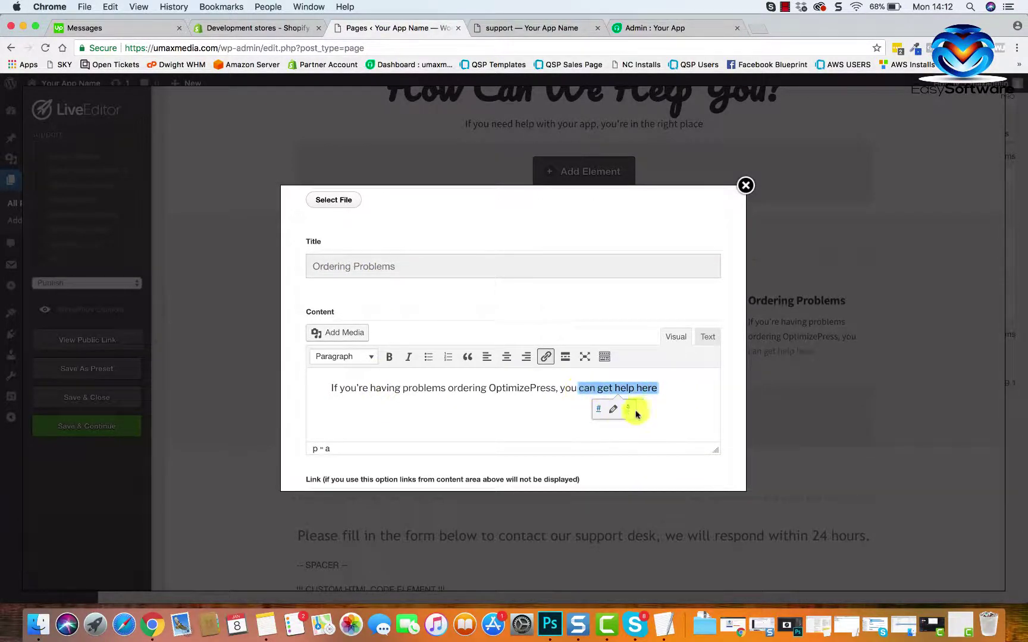
left_click(633, 410)
left_click(592, 416)
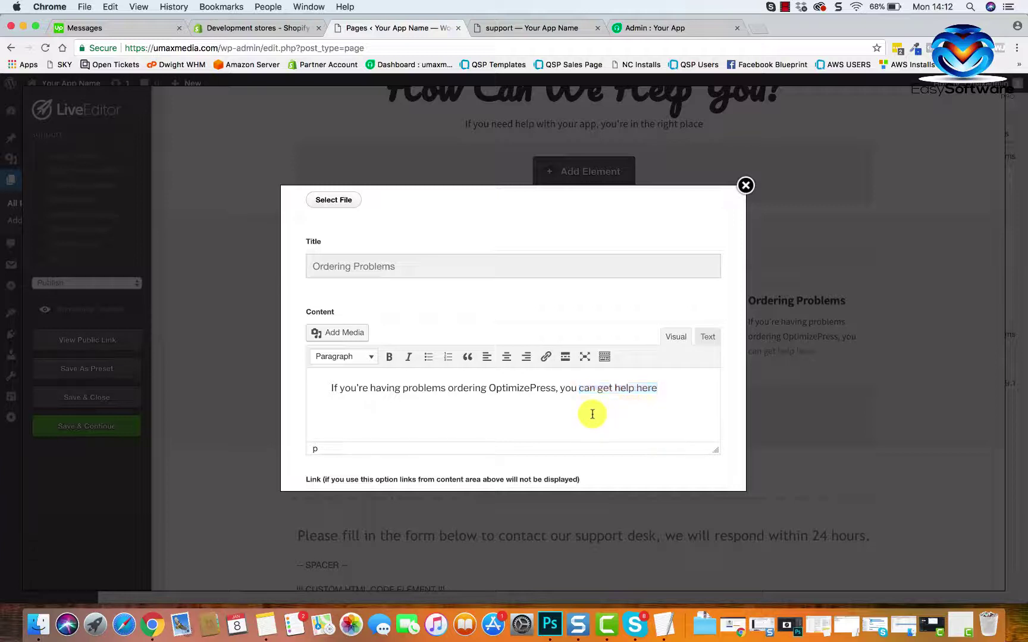
Step: Review the three feature blocks and the contact form on the public support page, then return to the Ordering Problems content
scroll(638, 395, "down", 2)
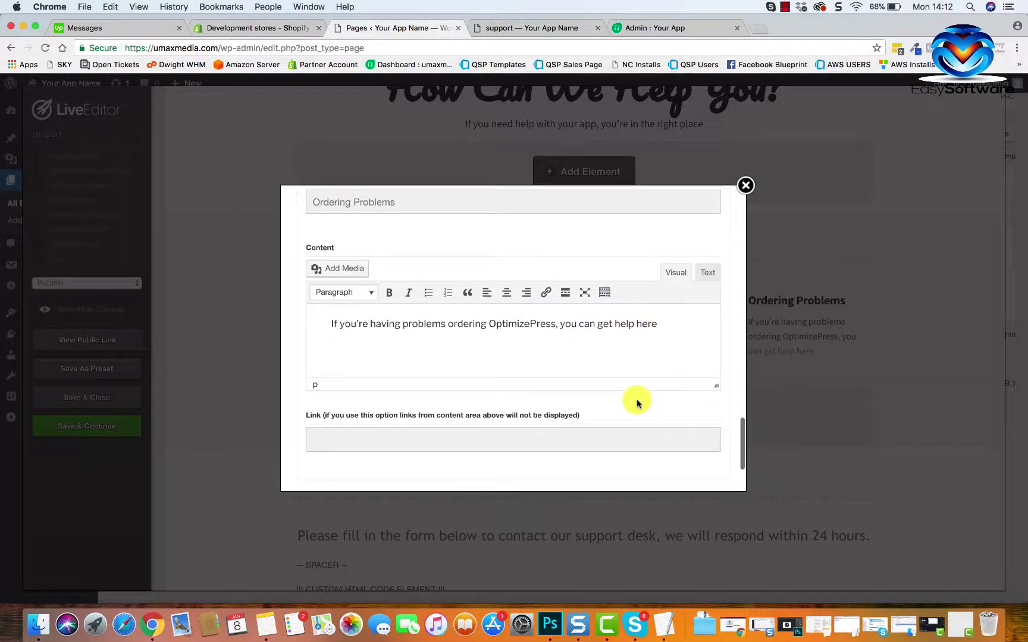
left_click(515, 27)
left_click(451, 383)
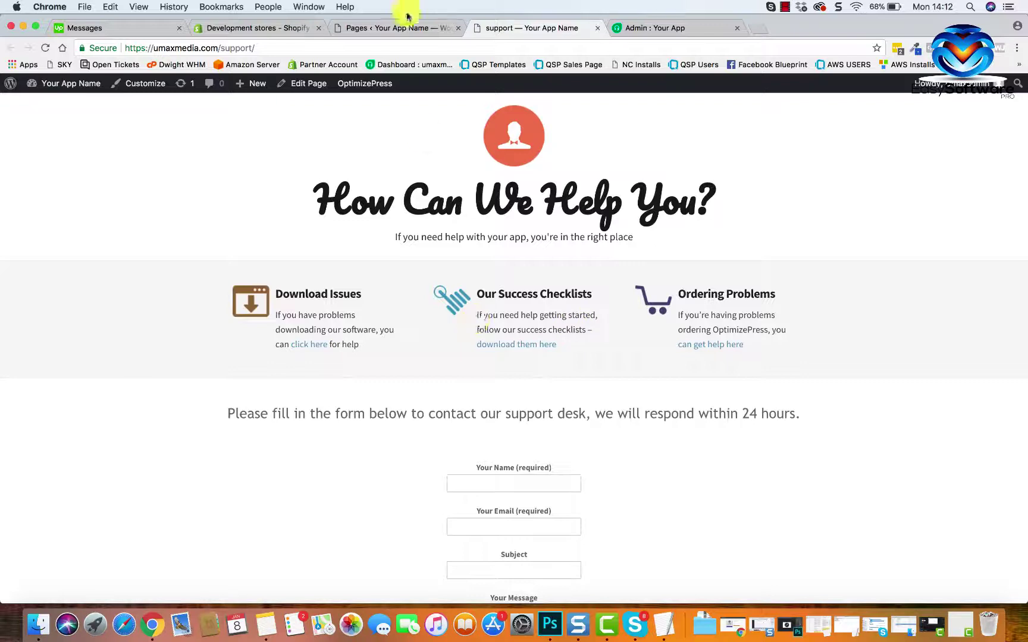
scroll(432, 274, "down", 2)
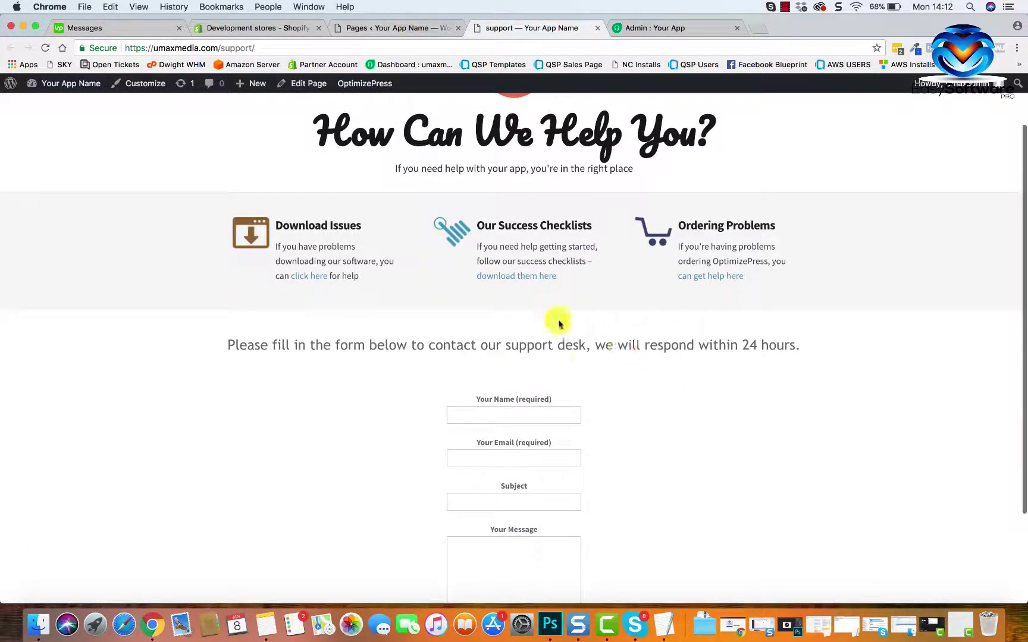
left_click(423, 26)
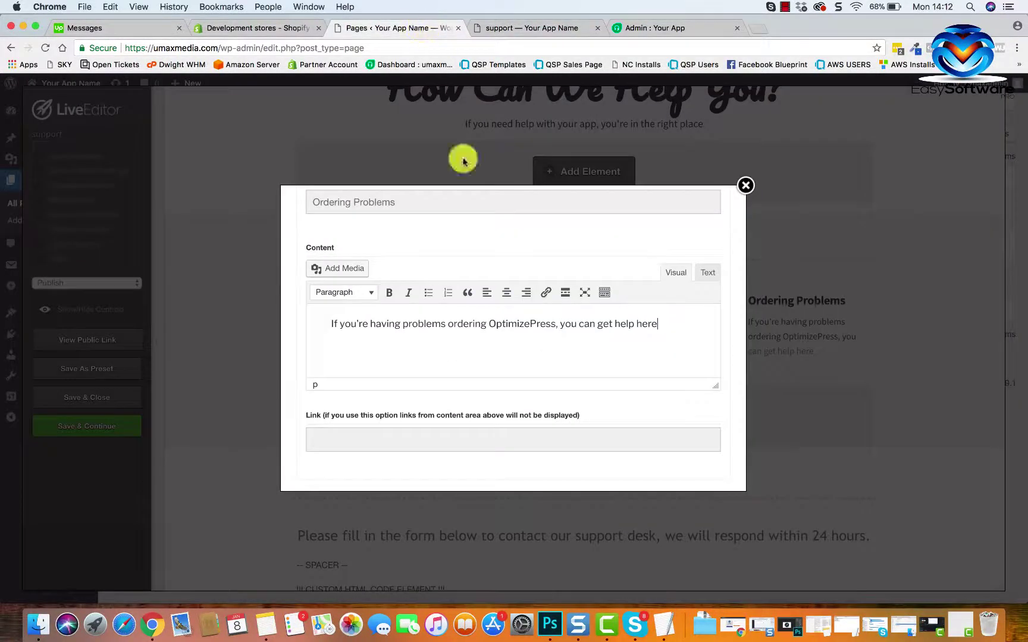
scroll(598, 330, "up", 2)
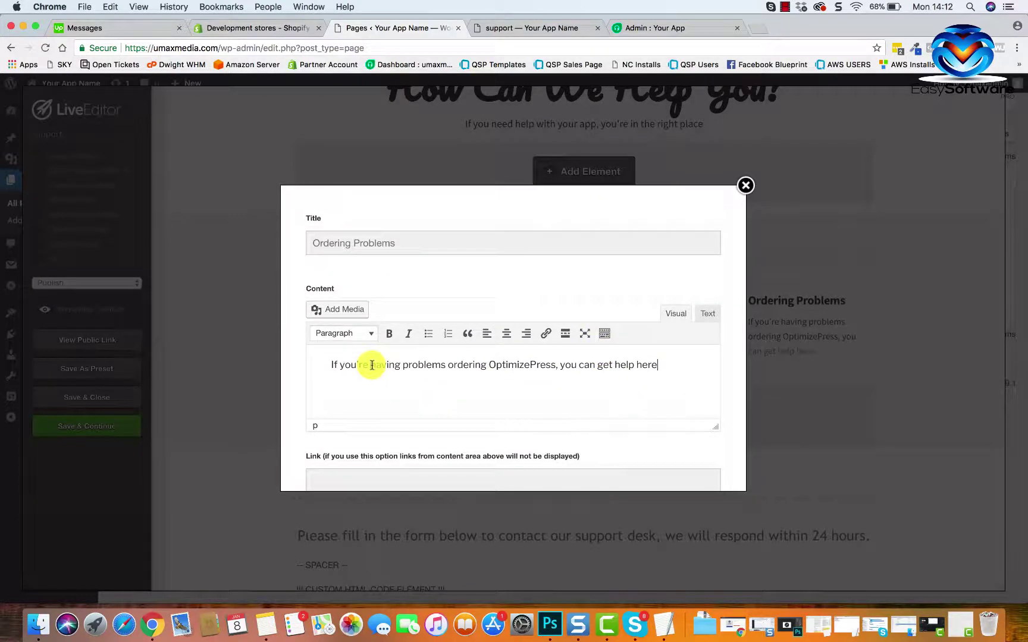
left_click_drag(376, 365, 416, 364)
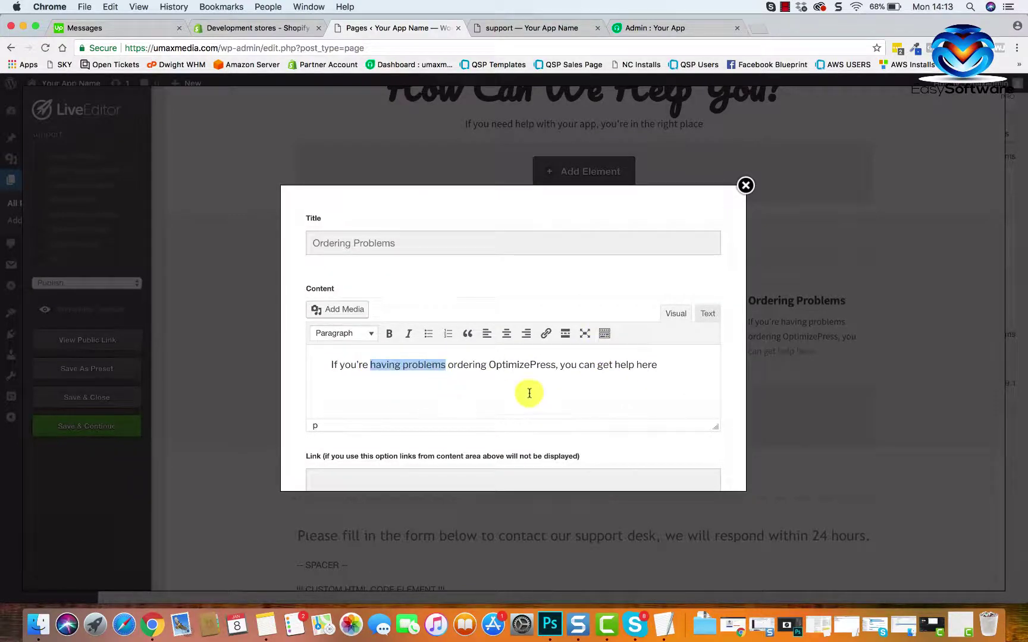
left_click(546, 335)
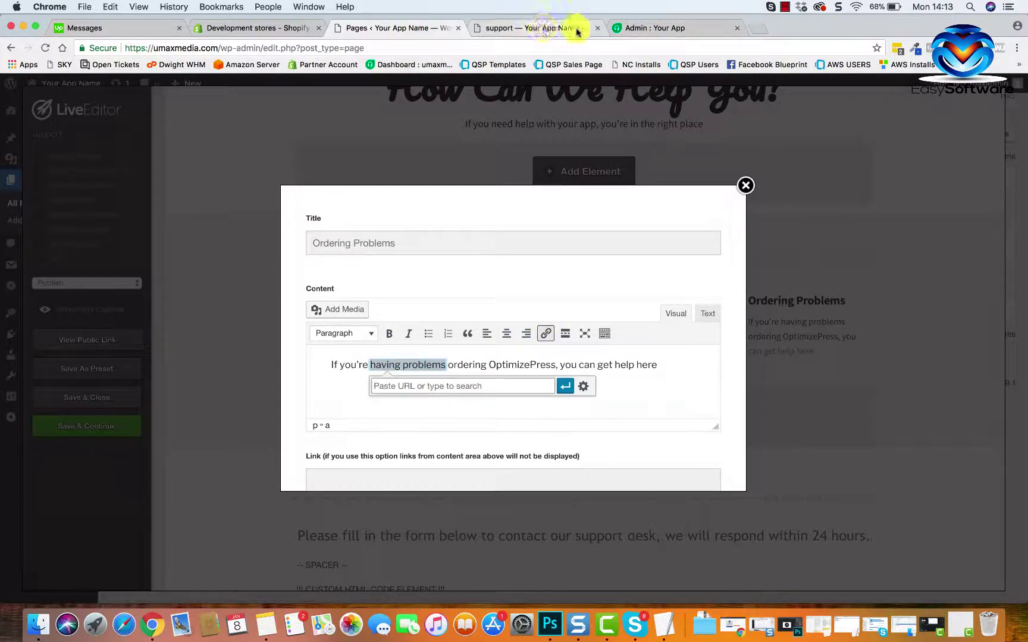
left_click(546, 30)
left_click(243, 48)
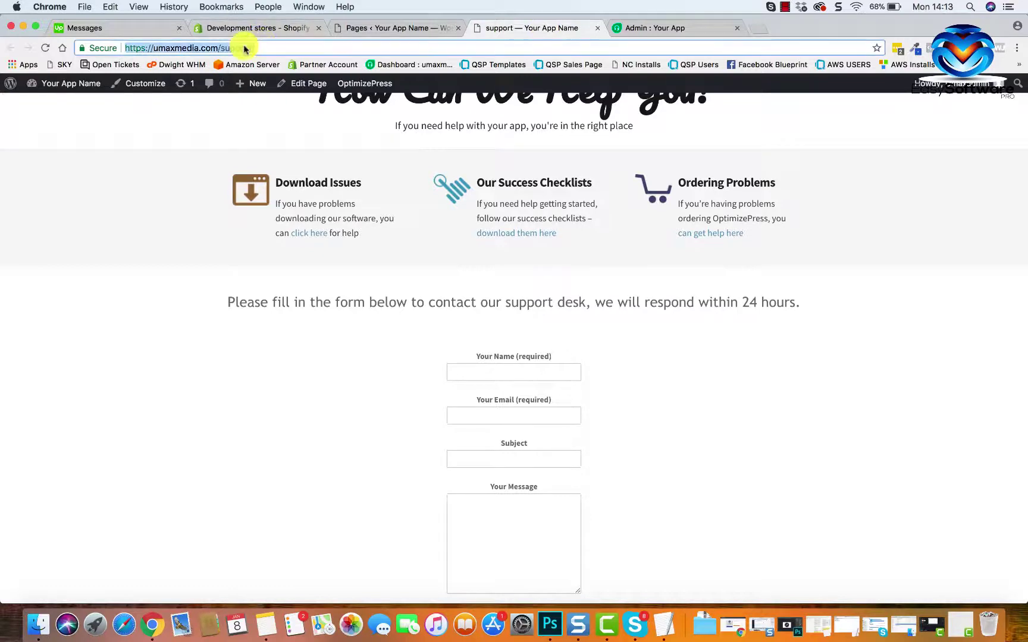
right_click(244, 49)
left_click(271, 66)
left_click(364, 28)
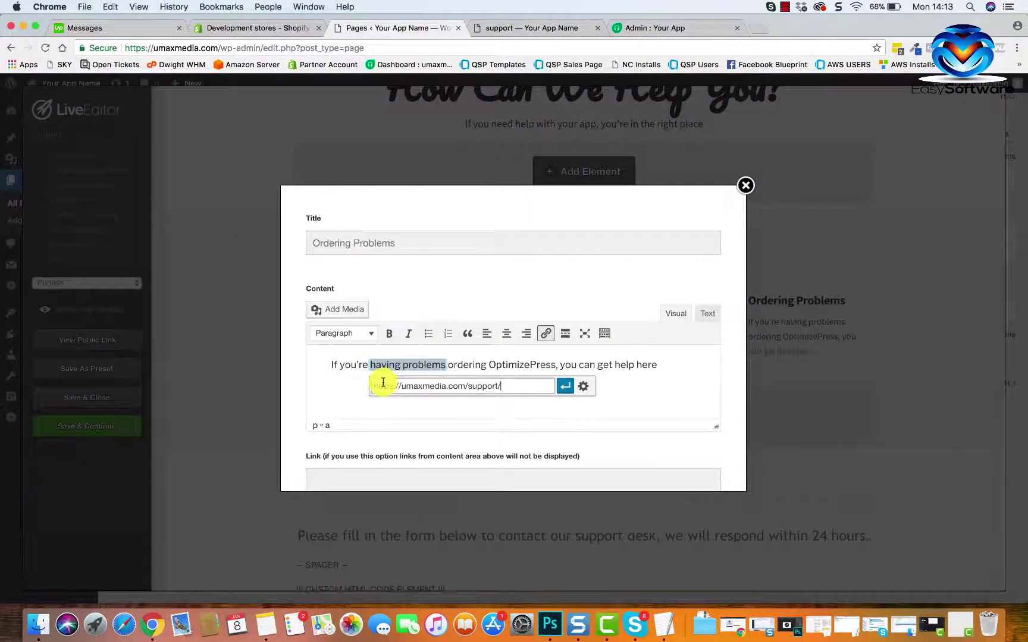
Step: Set the "having problems" link to open in a new tab and apply it to the Ordering Problems content
left_click(586, 388)
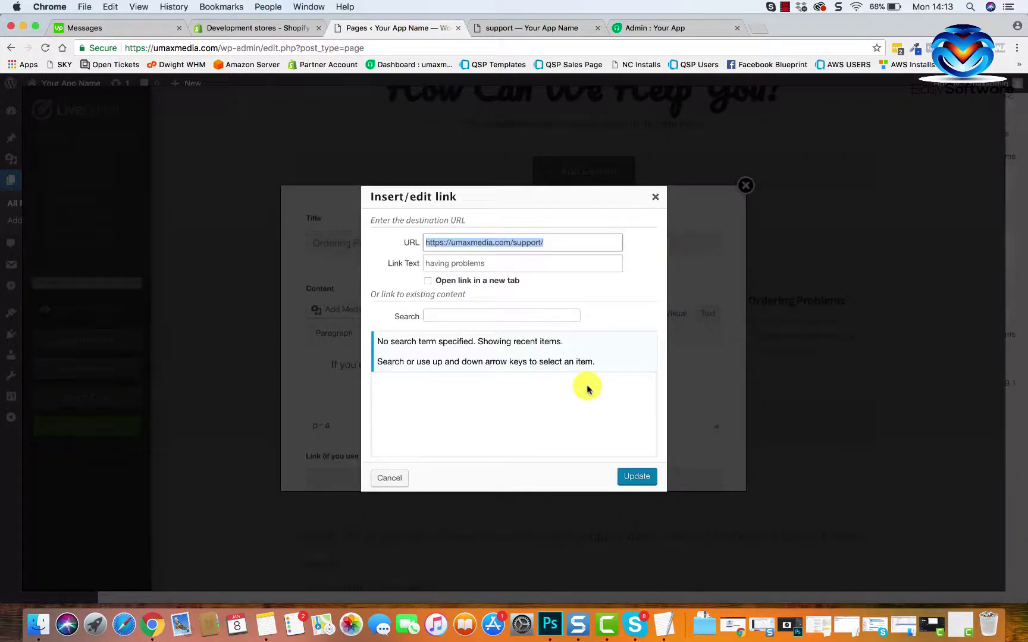
left_click(430, 283)
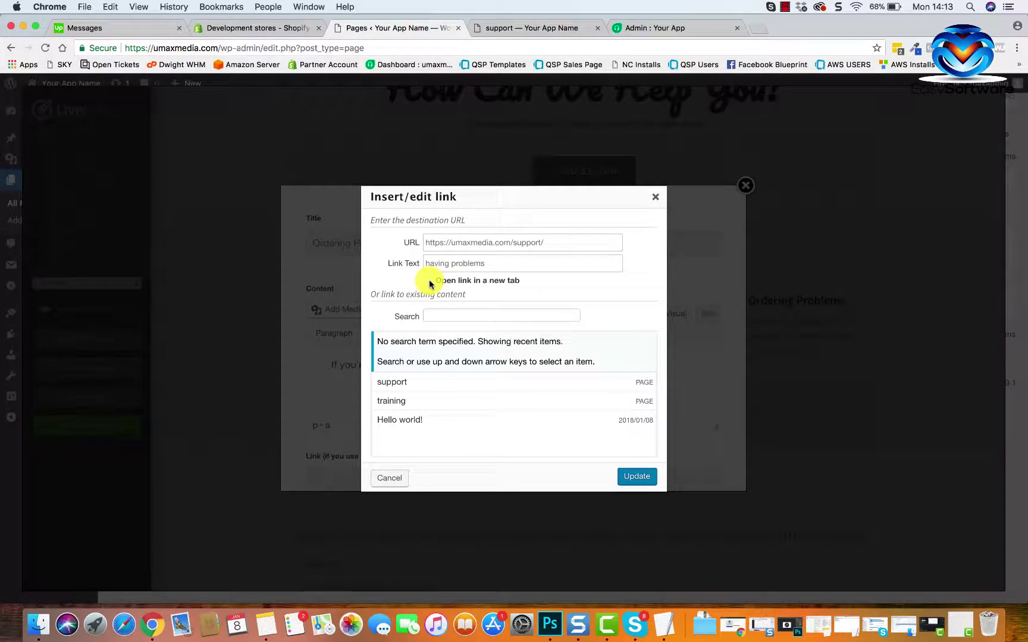
left_click(636, 480)
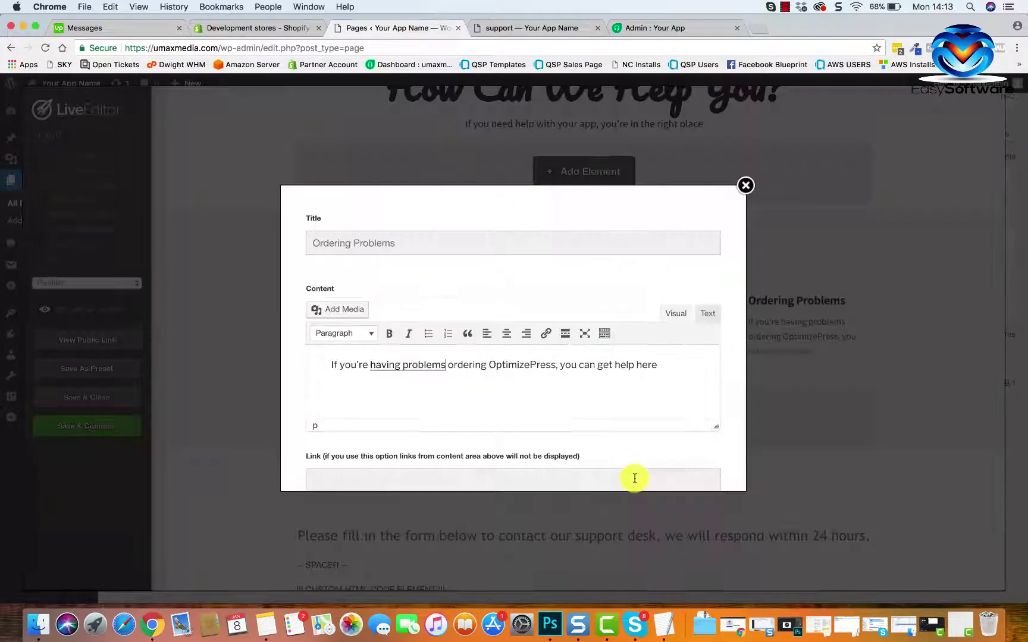
scroll(509, 417, "down", 4)
scroll(510, 417, "up", 3)
left_click(373, 322)
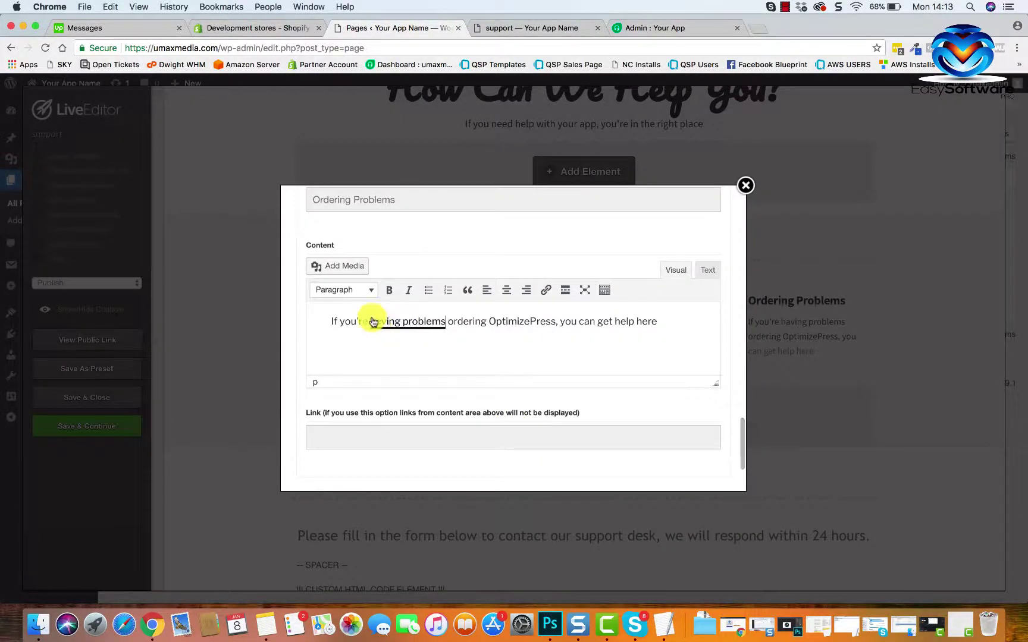
left_click_drag(368, 320, 450, 320)
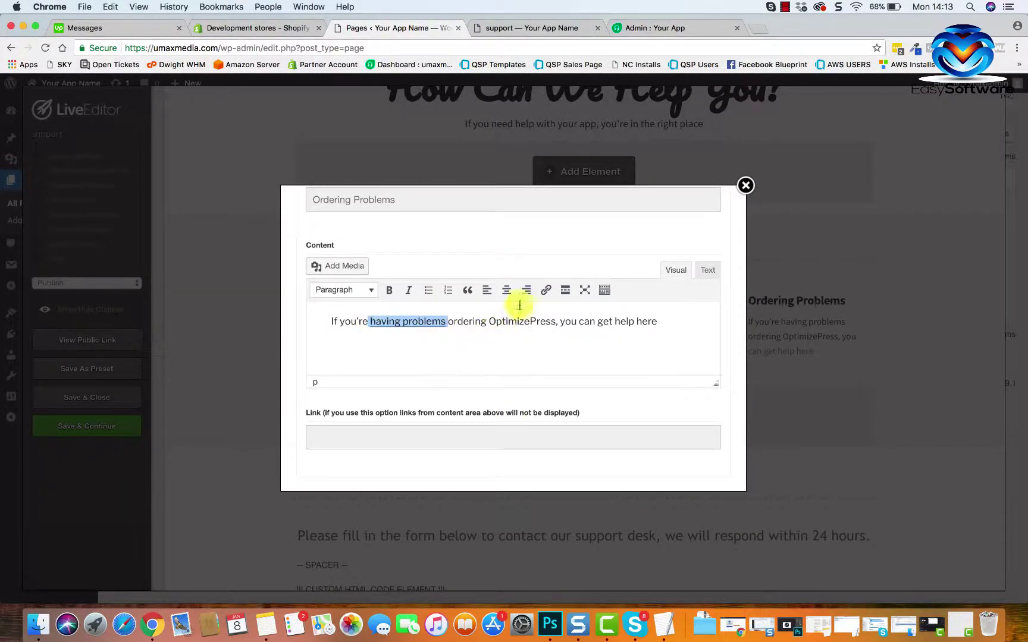
left_click(547, 297)
left_click(582, 342)
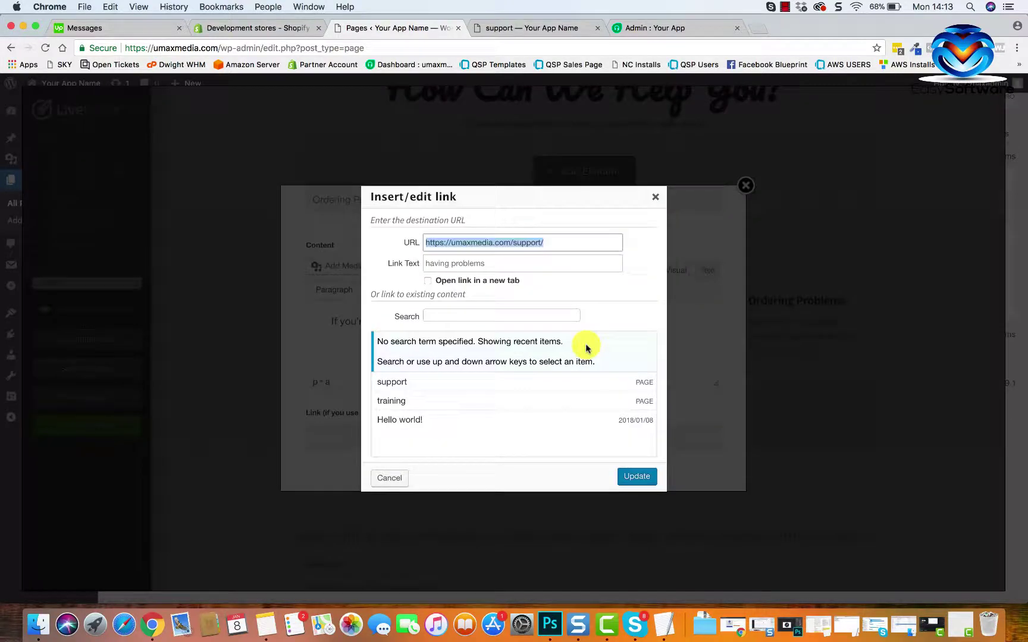
left_click(427, 280)
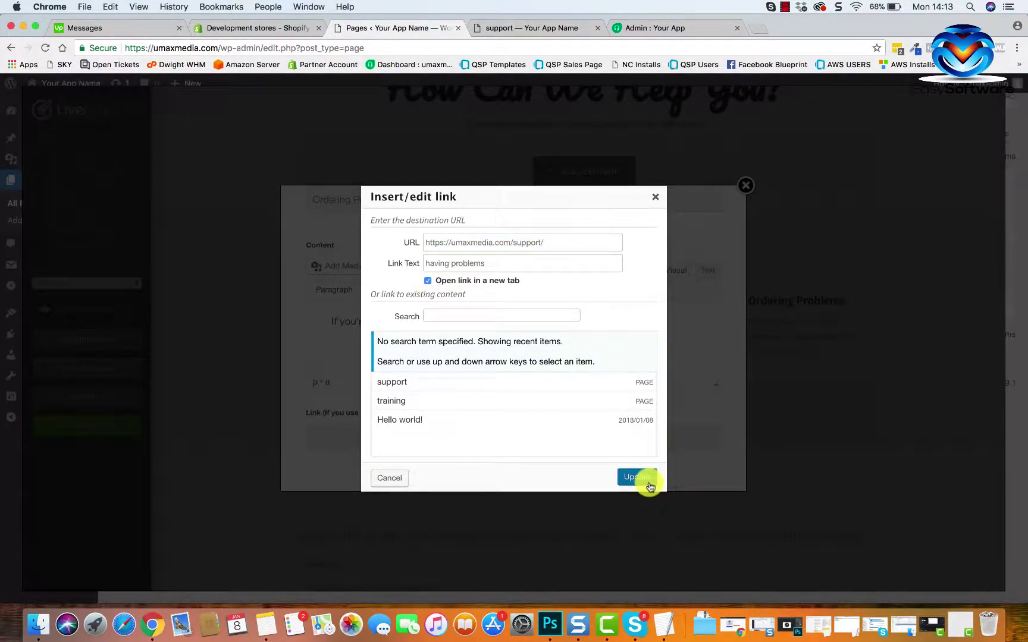
left_click(648, 480)
scroll(509, 397, "down", 3)
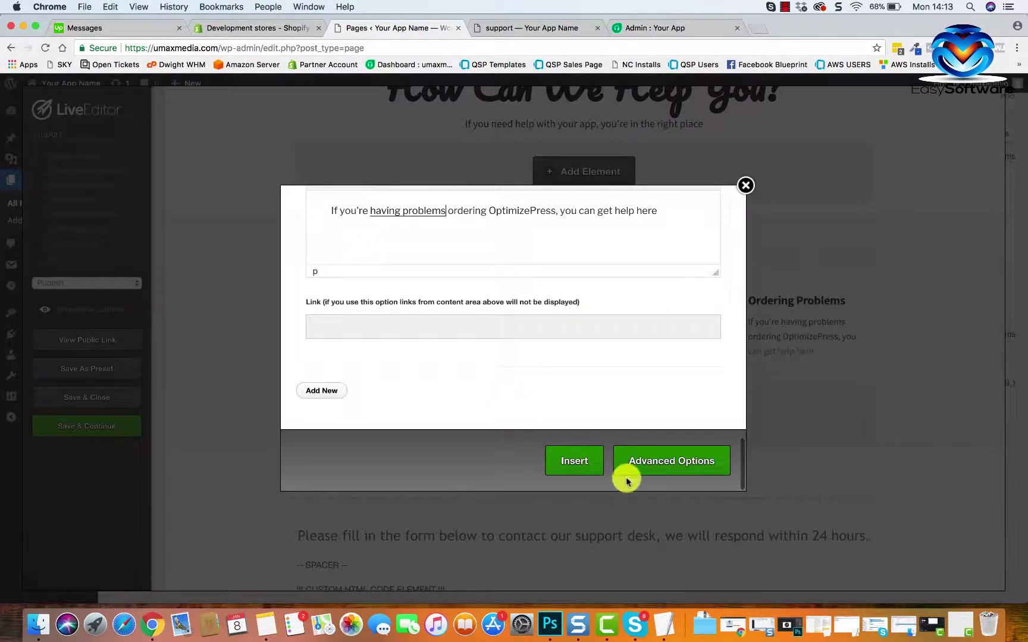
left_click(589, 466)
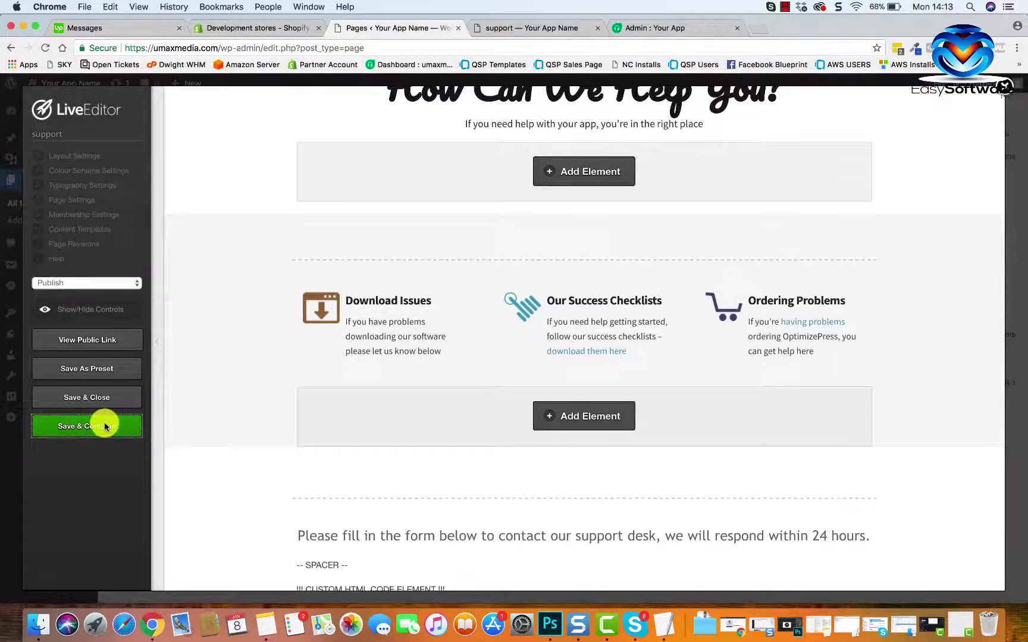
Step: Save the support page in the Live Editor and reload its public version to check the Ordering Problems link
left_click(102, 426)
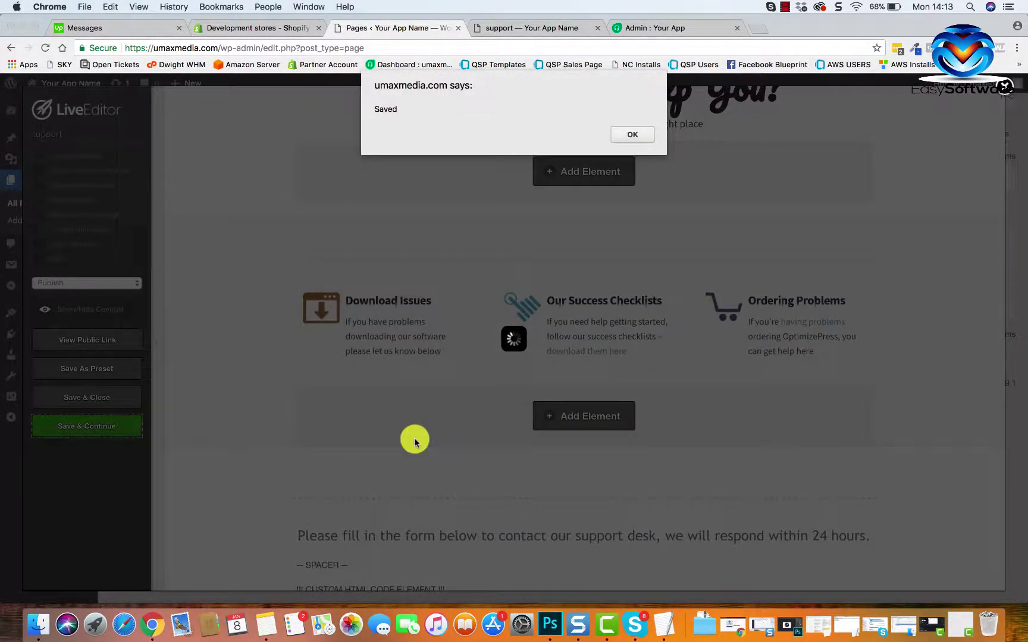
left_click(636, 135)
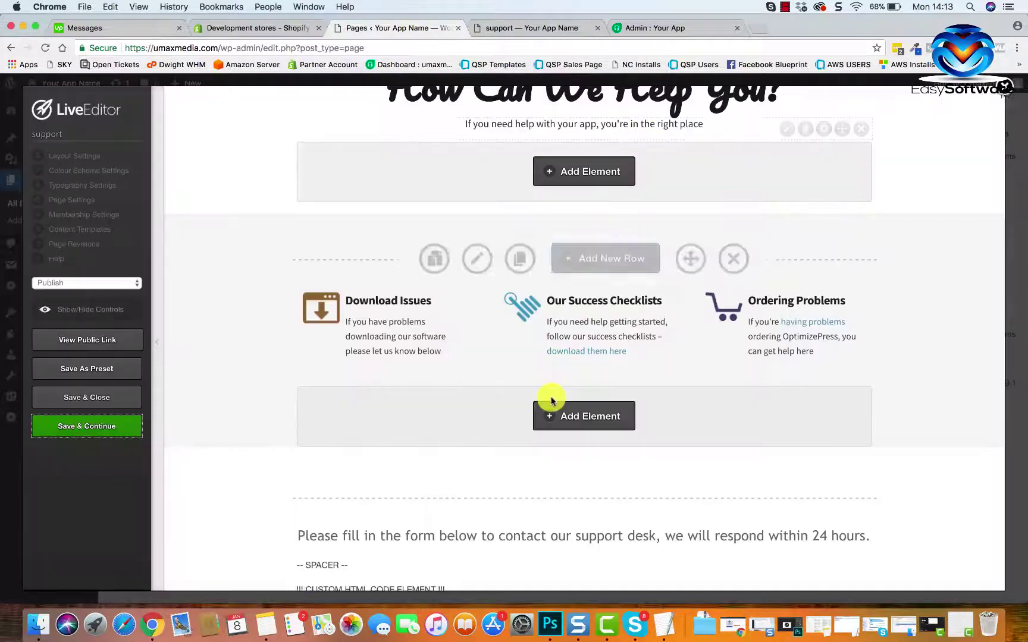
left_click(510, 27)
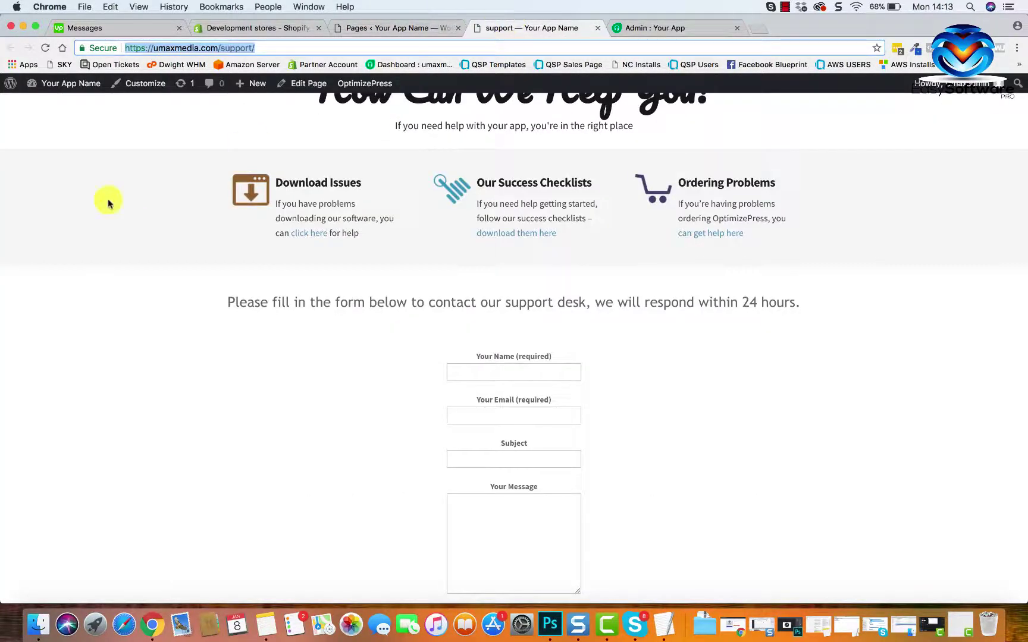
left_click(45, 48)
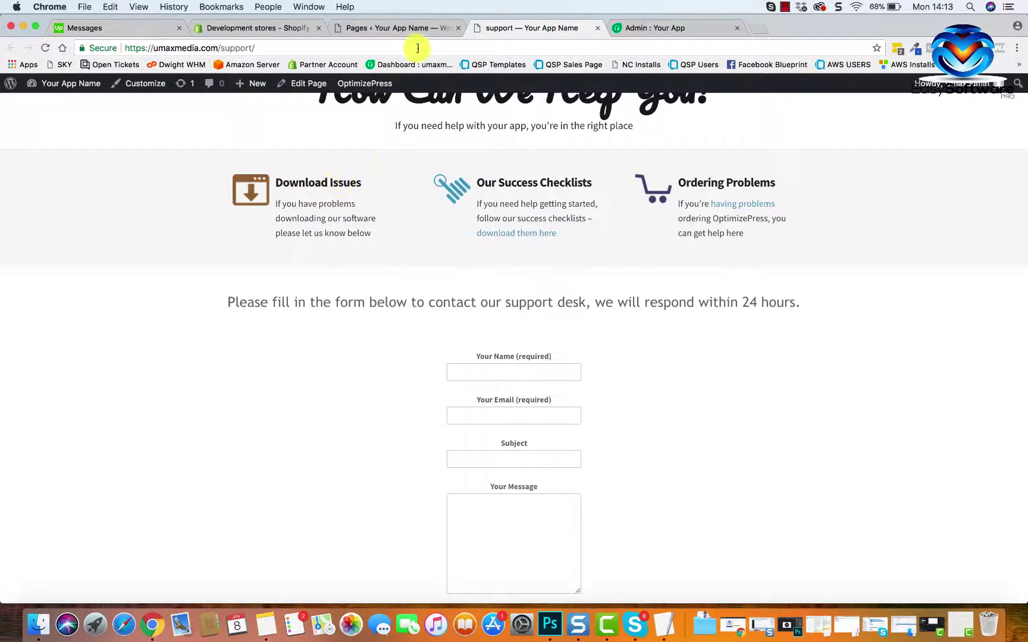
left_click(415, 27)
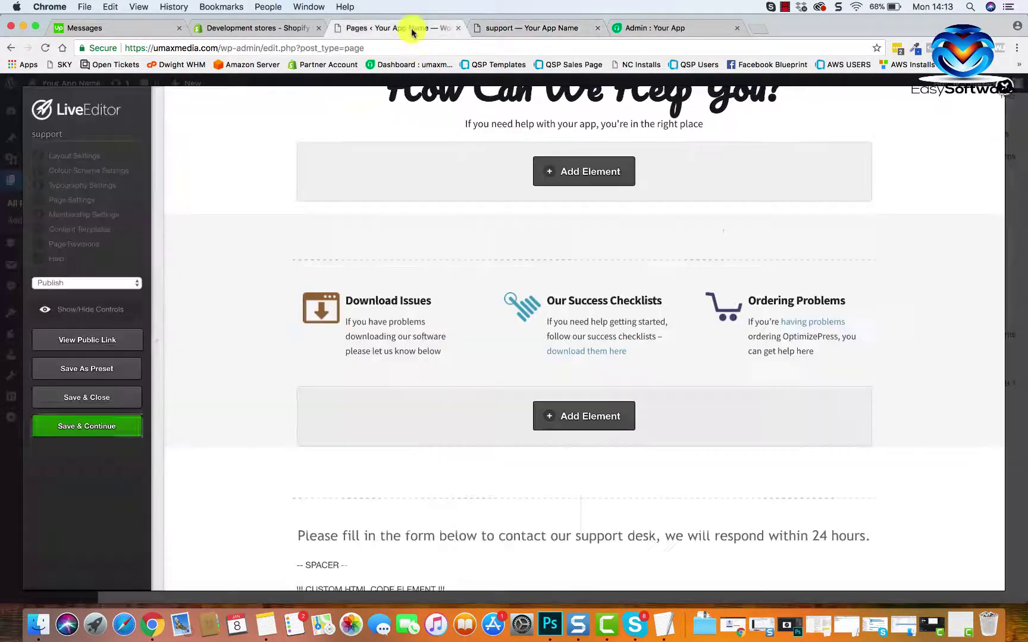
left_click(787, 296)
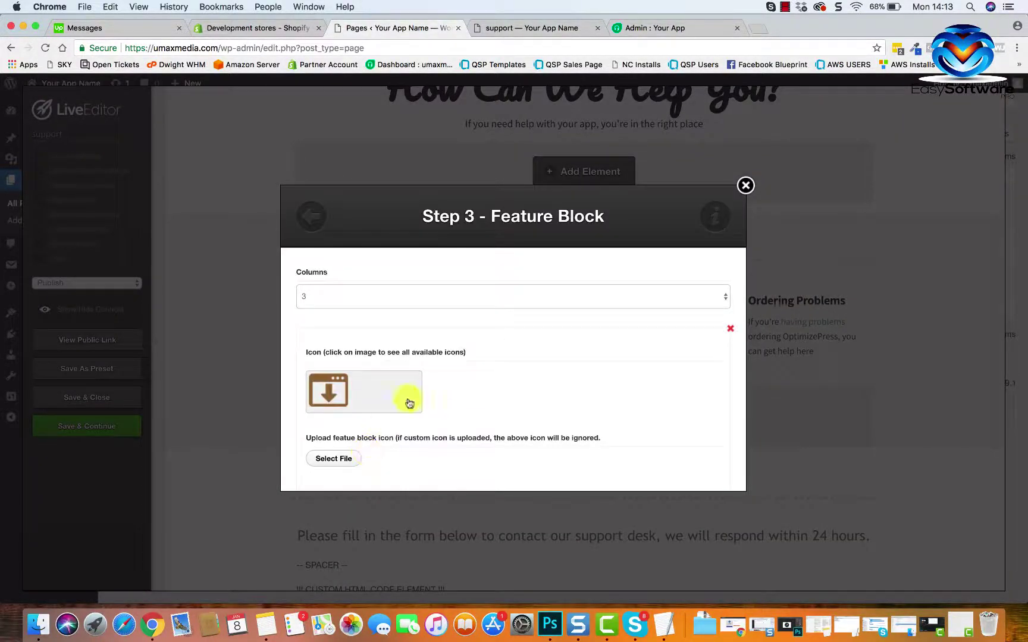
scroll(434, 362, "down", 5)
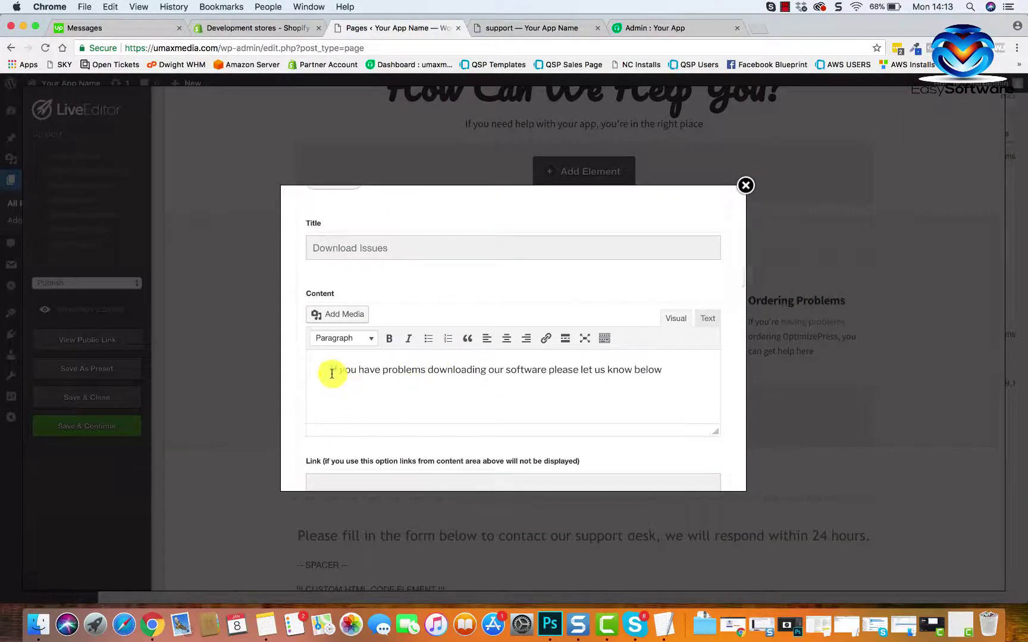
left_click_drag(332, 373, 426, 369)
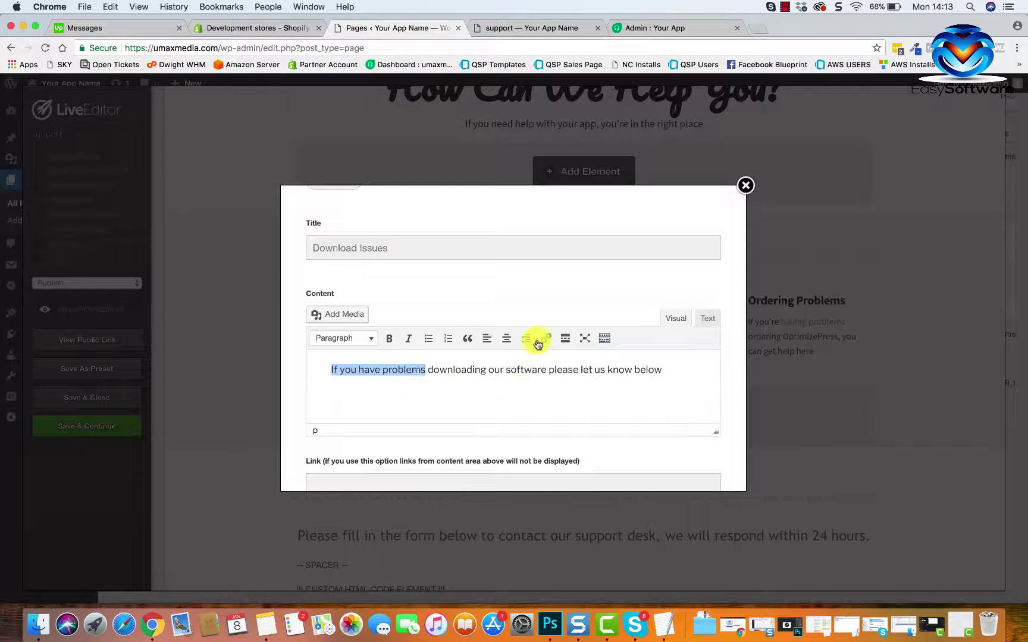
left_click(545, 342)
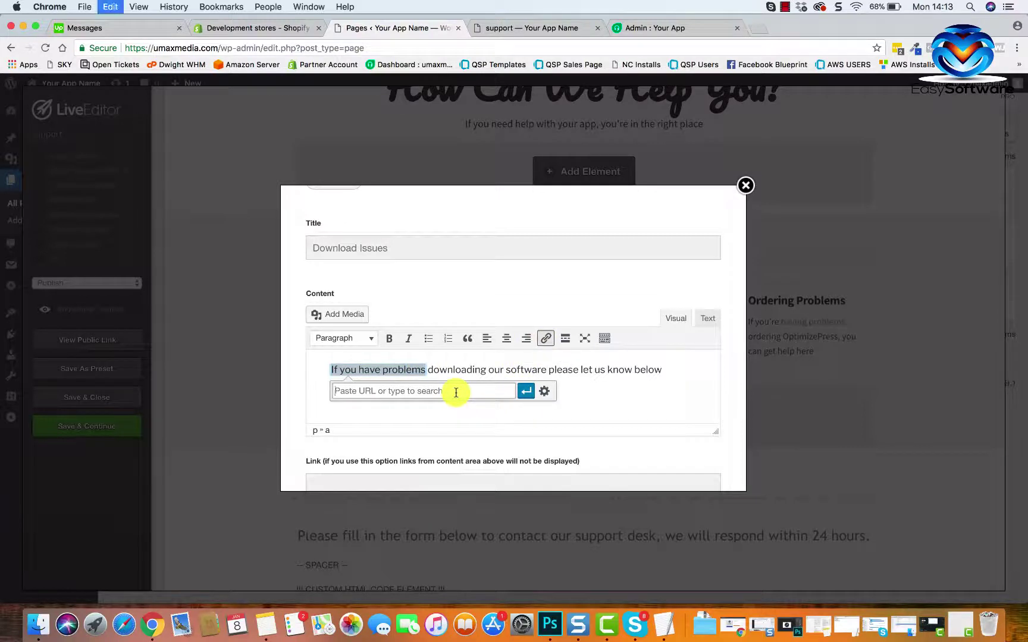
left_click(545, 392)
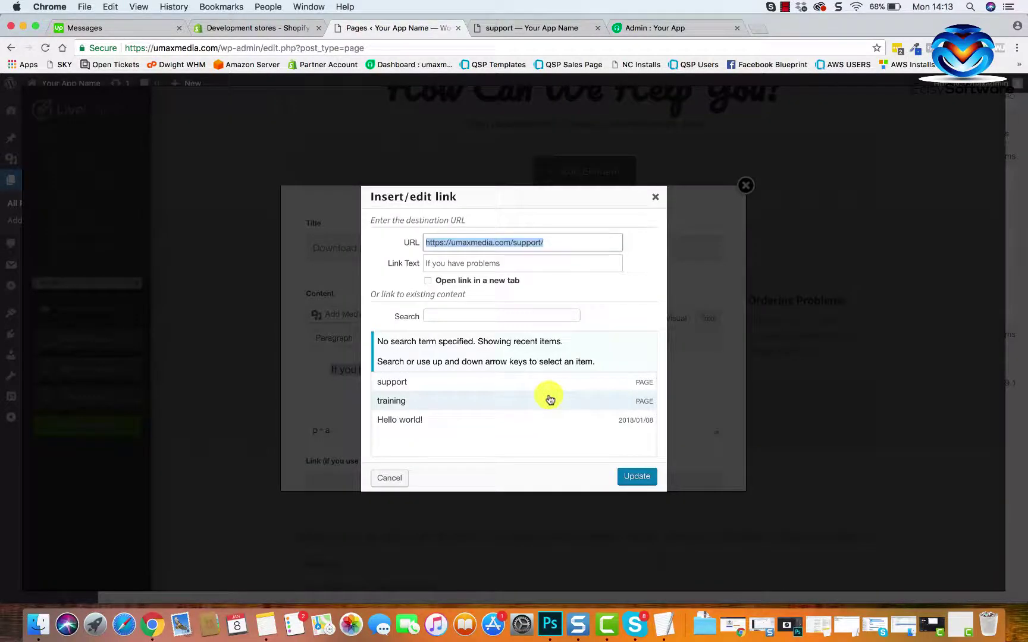
left_click(432, 282)
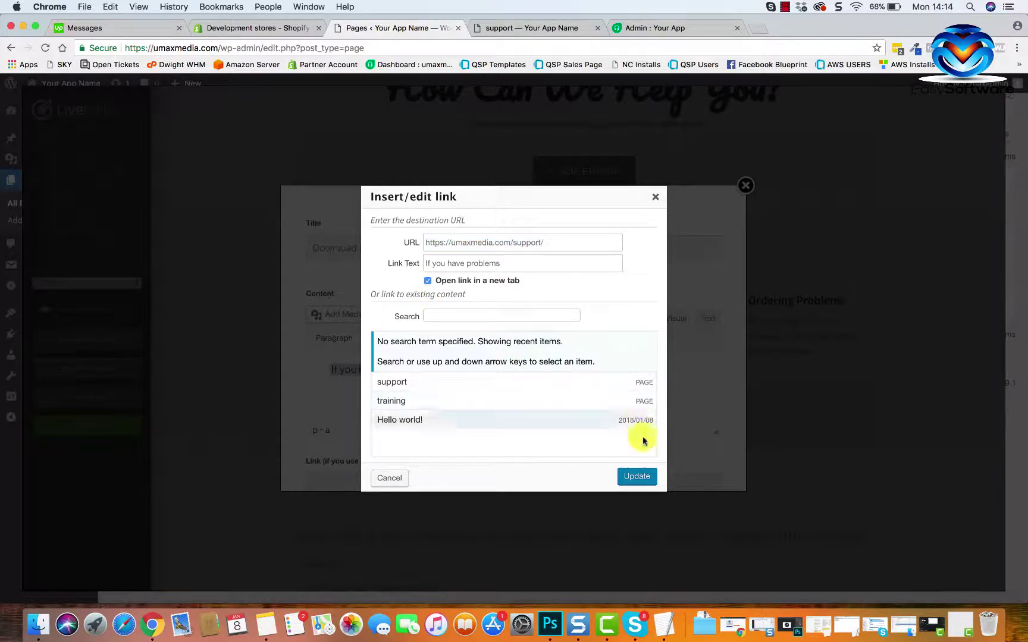
left_click(636, 476)
scroll(539, 401, "down", 15)
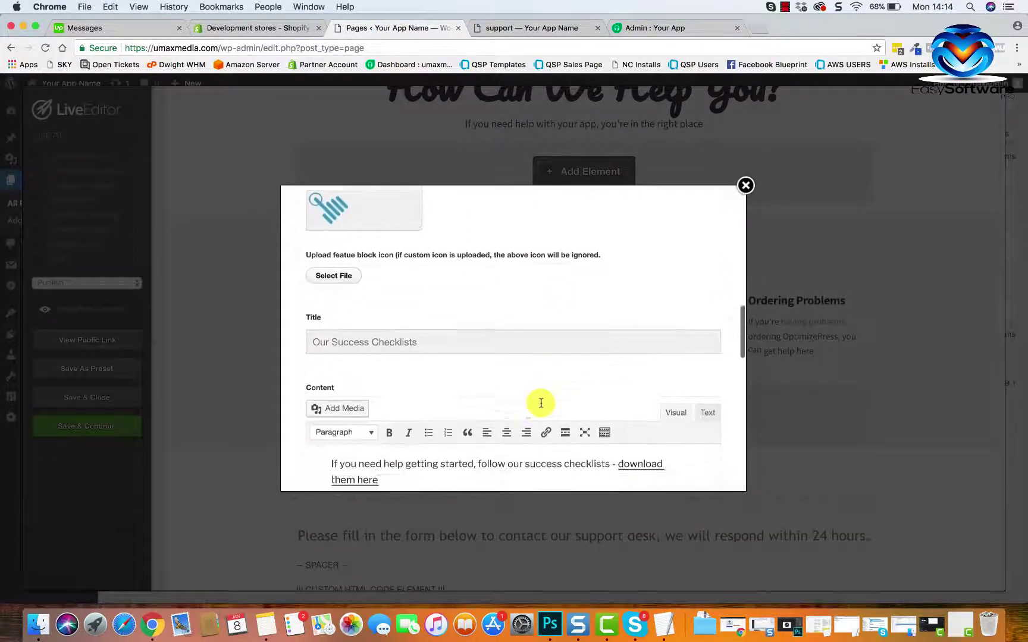
left_click(574, 462)
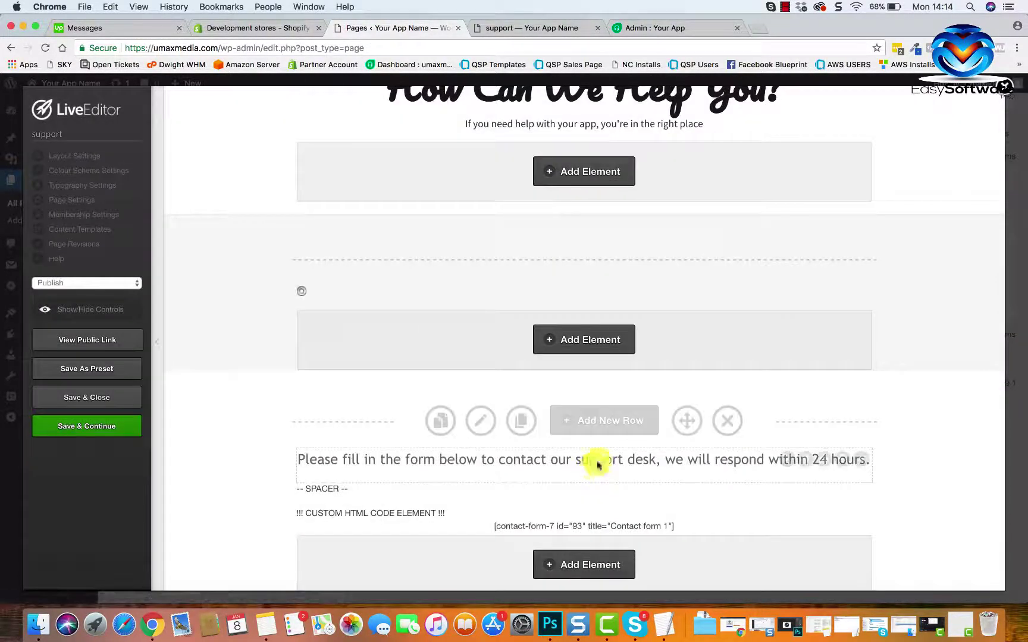
Step: Save the edited page and refresh the public support page to check the Download Issues link
left_click(44, 436)
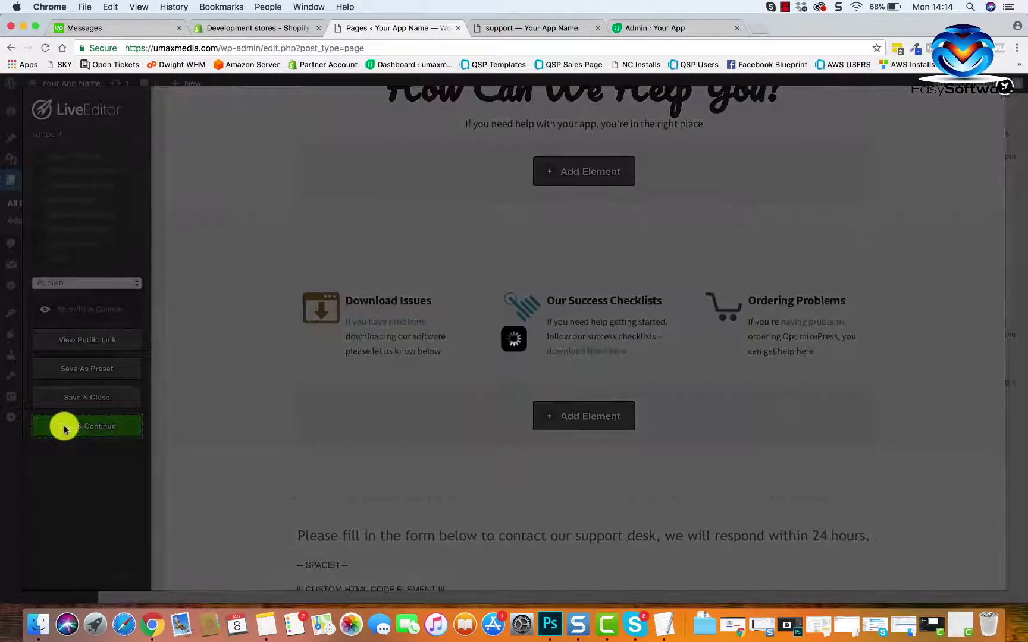
left_click(635, 136)
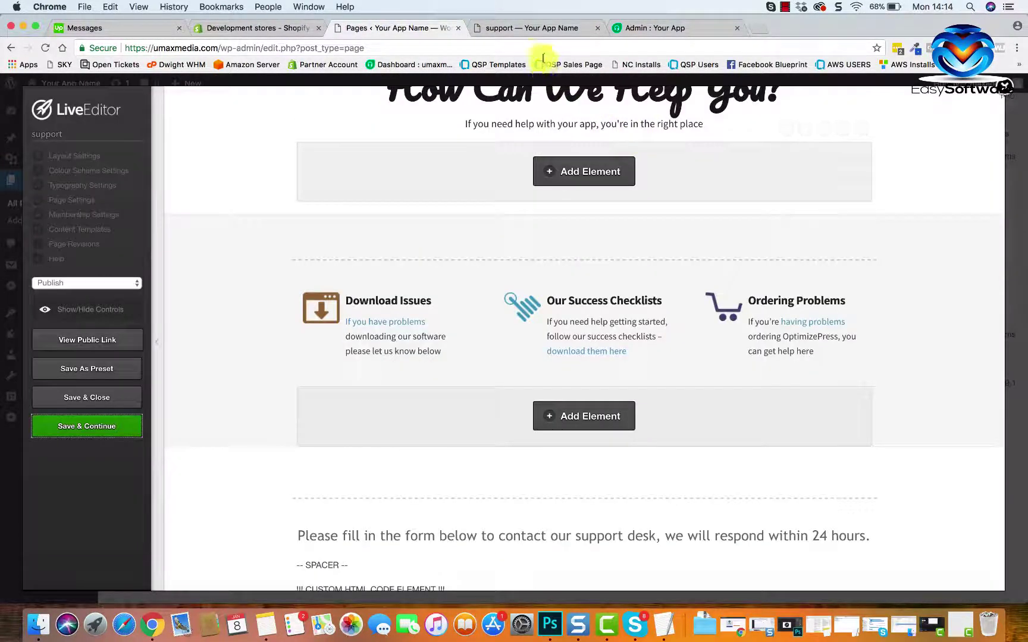
left_click(535, 29)
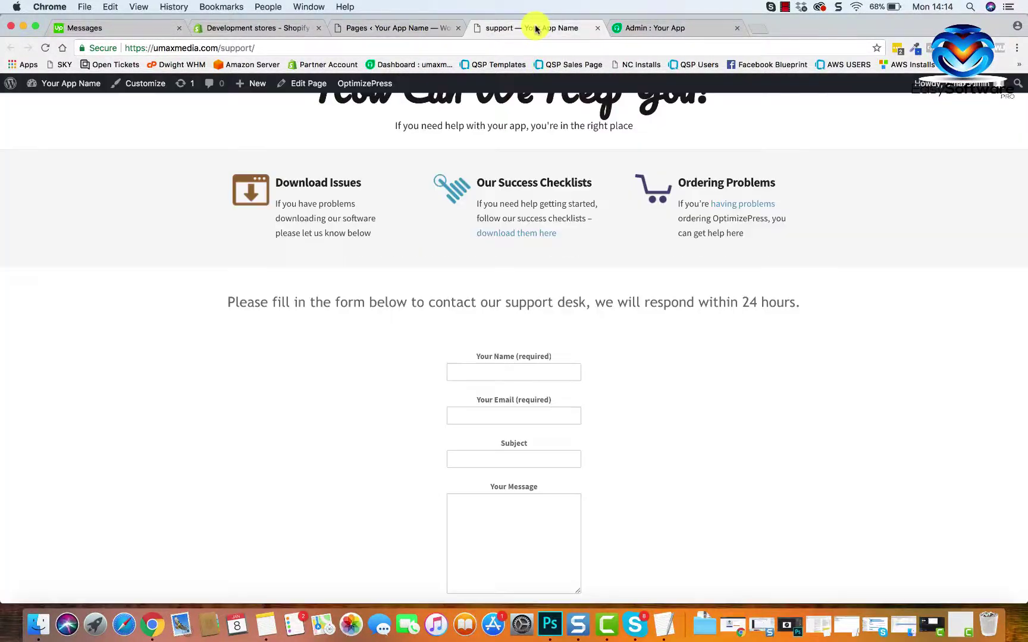
left_click(45, 49)
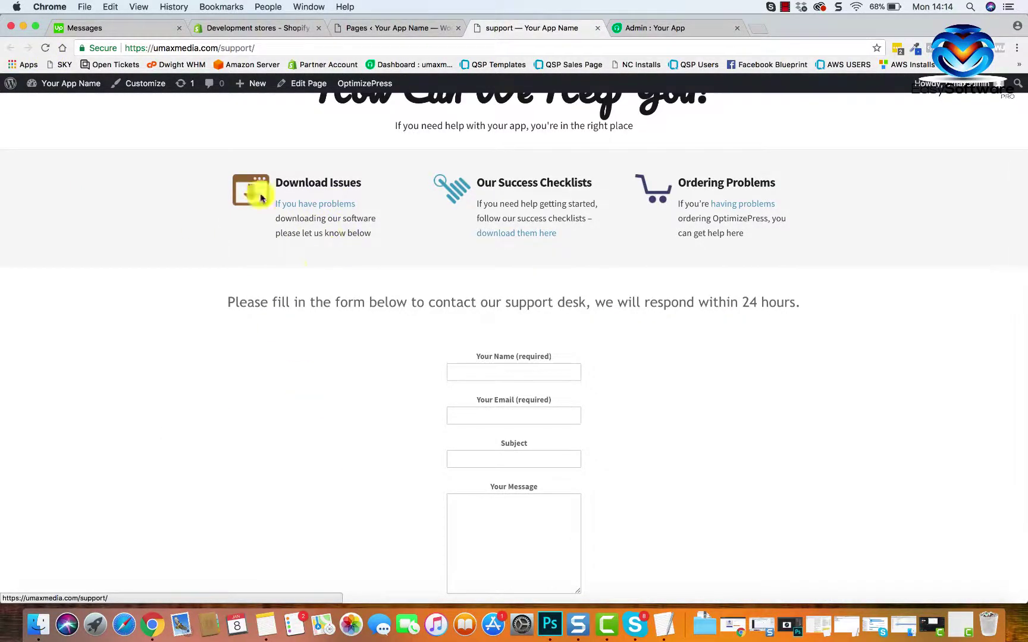
Step: Test the "If you have problems" link on the public support page and close the tab it opens
left_click(341, 204)
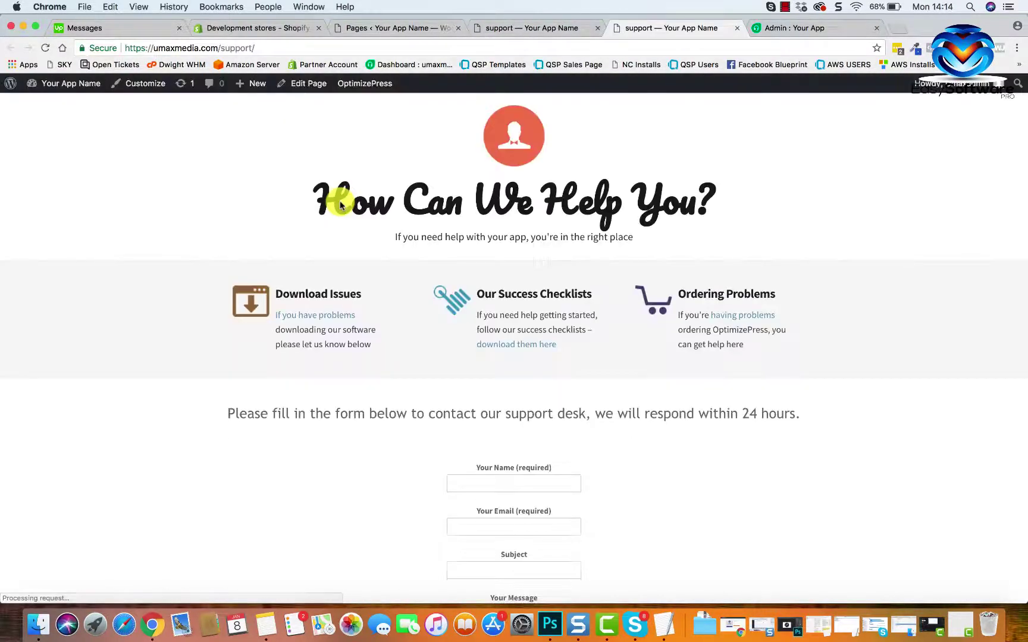
left_click(737, 28)
scroll(637, 321, "up", 3)
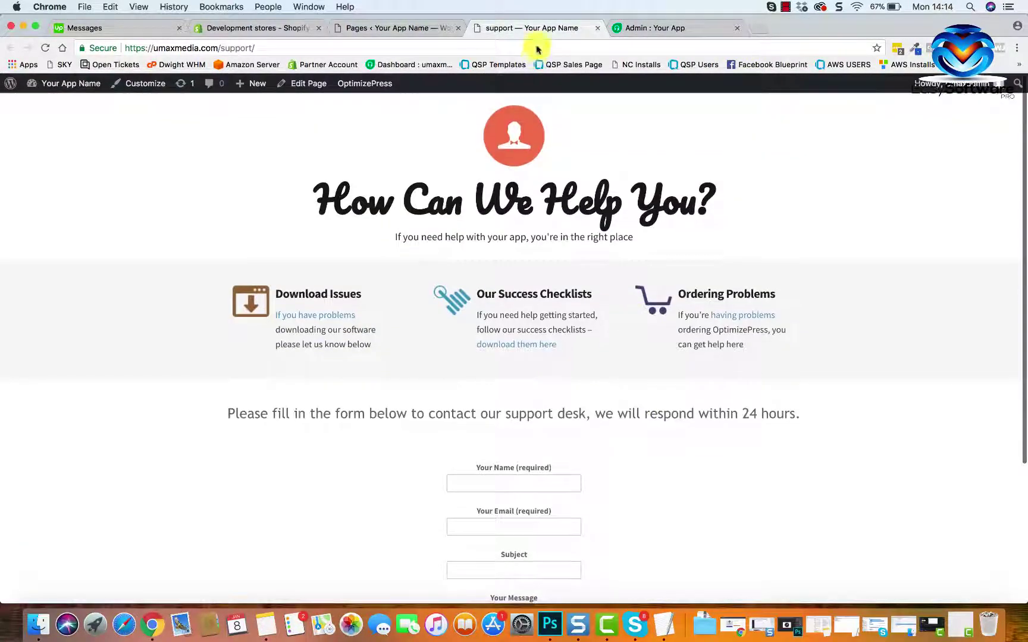
Step: Review the header, feature blocks and contact form section of the support page in the Live Editor and on the public page
left_click(398, 25)
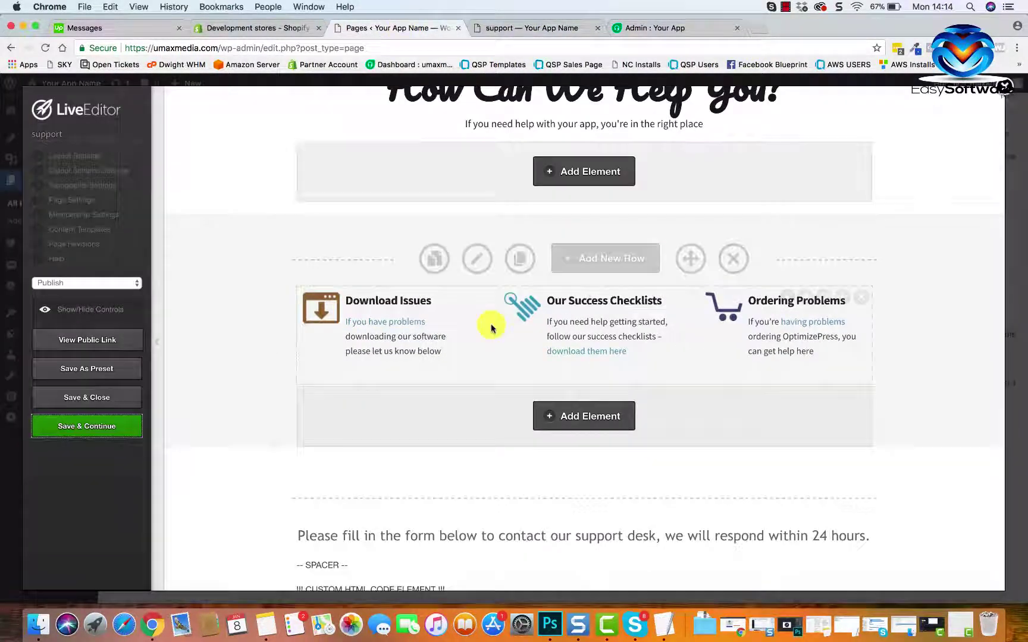
scroll(491, 326, "down", 5)
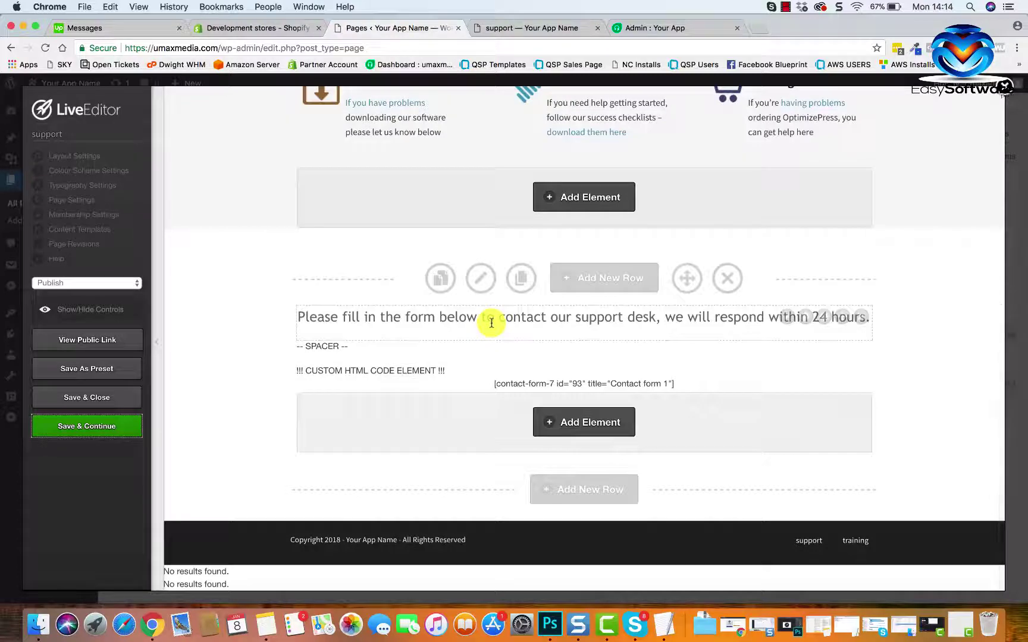
scroll(491, 325, "up", 10)
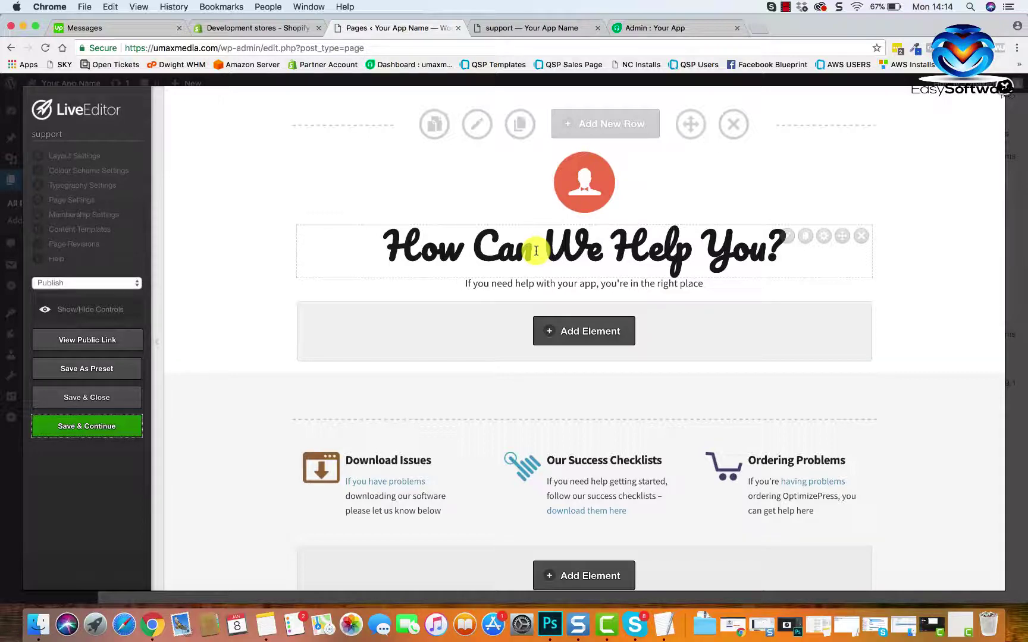
scroll(597, 332, "down", 4)
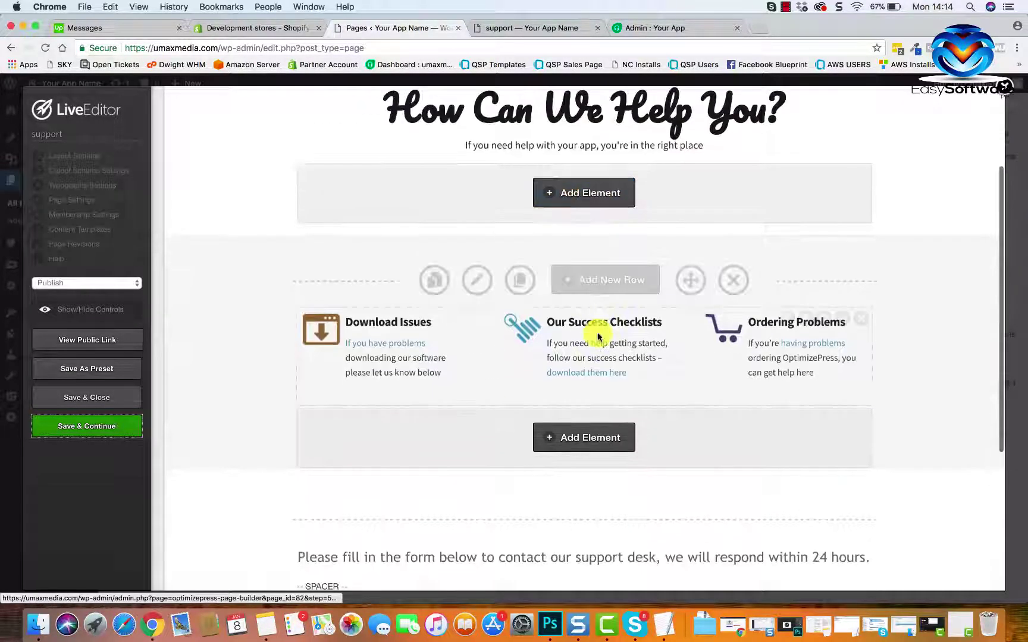
scroll(597, 333, "up", 5)
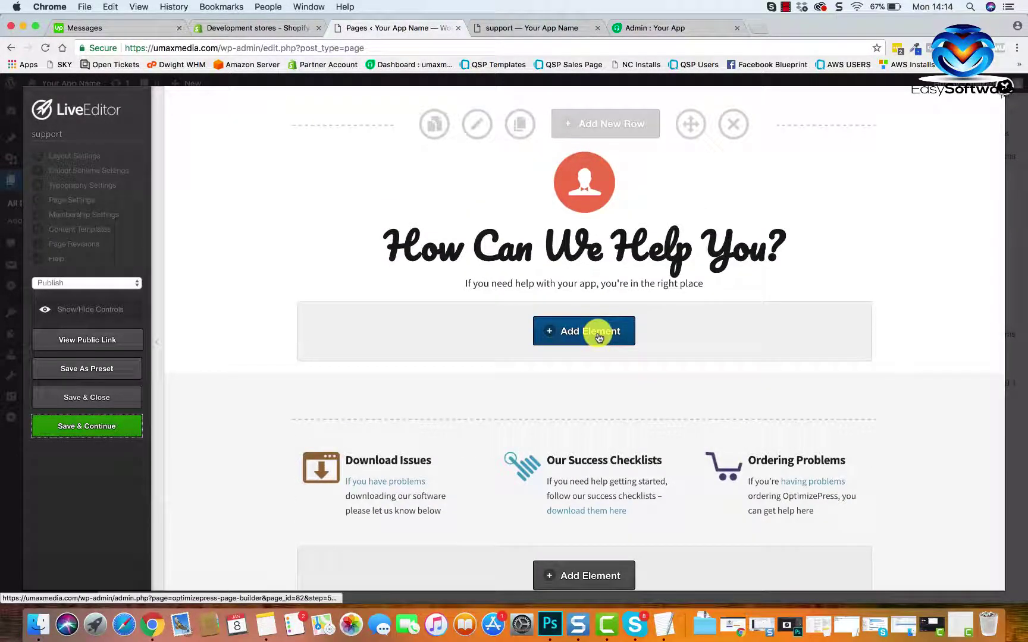
scroll(690, 420, "down", 5)
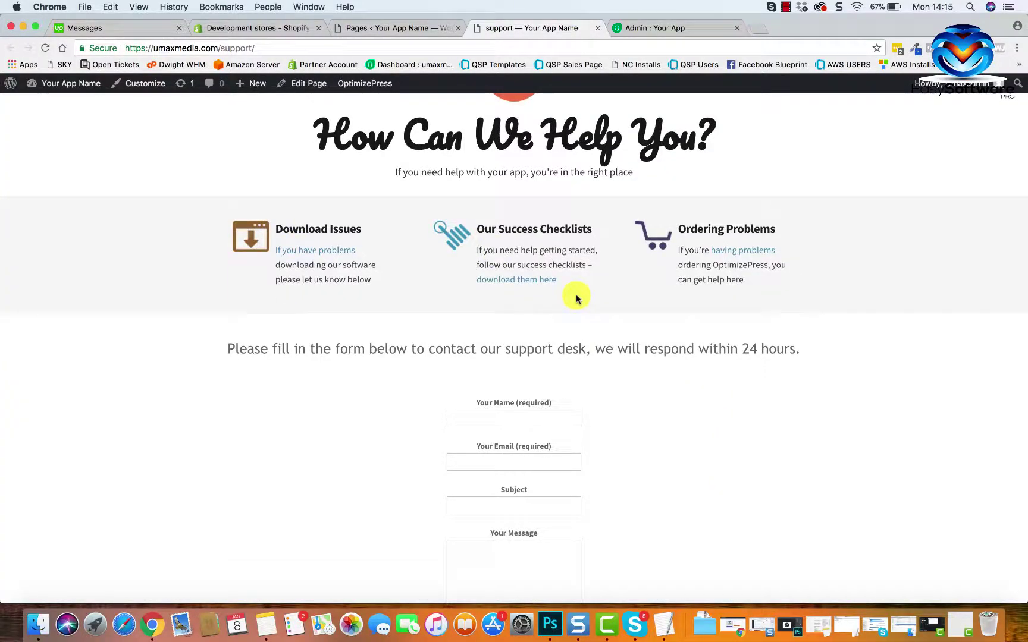
Step: Fill in the support page's contact form with the customer's full name and e-mail from the saved autofill entry
scroll(576, 297, "down", 4)
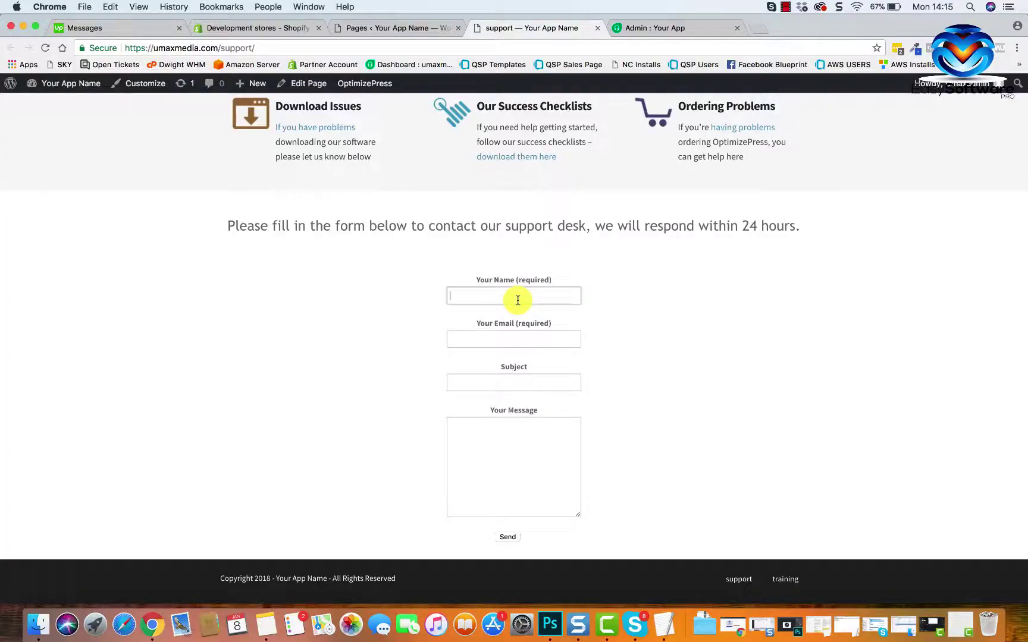
left_click(518, 301)
type("Matt")
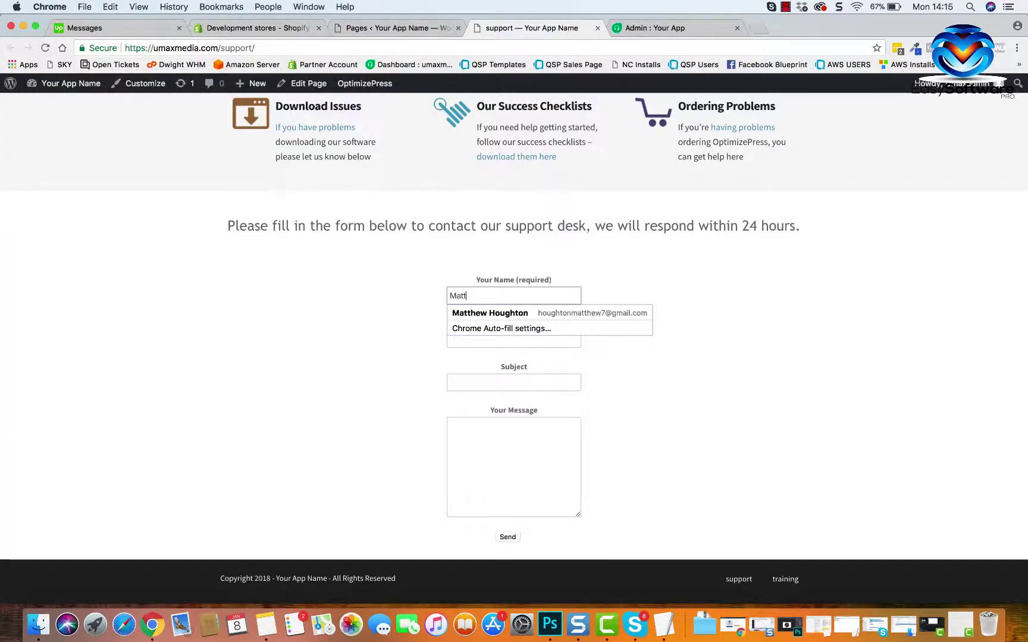
left_click(539, 313)
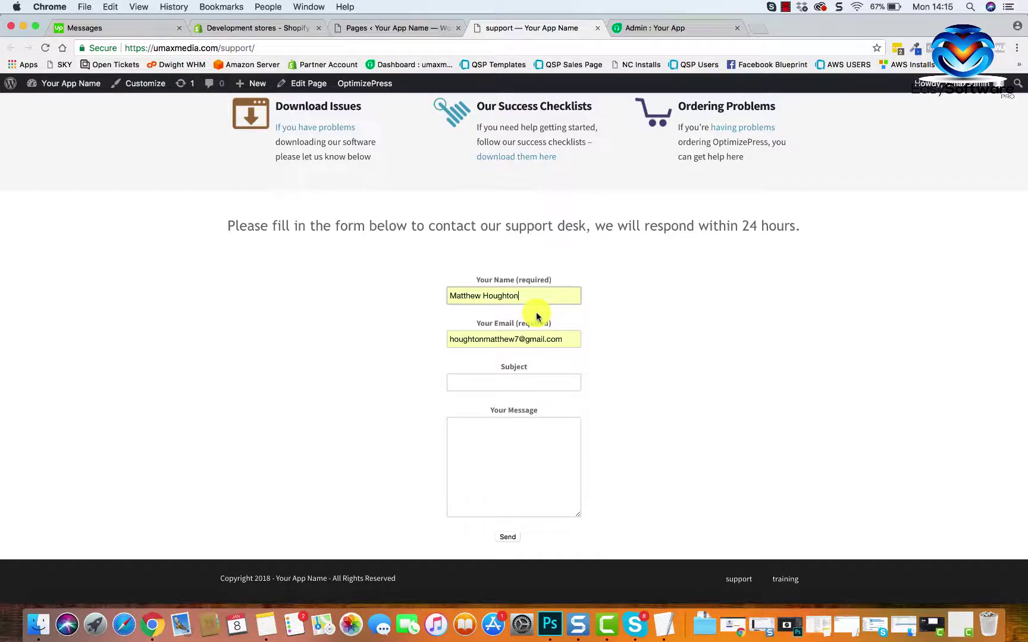
Step: Enter "Form Test" as the subject of the contact form message
left_click(559, 382)
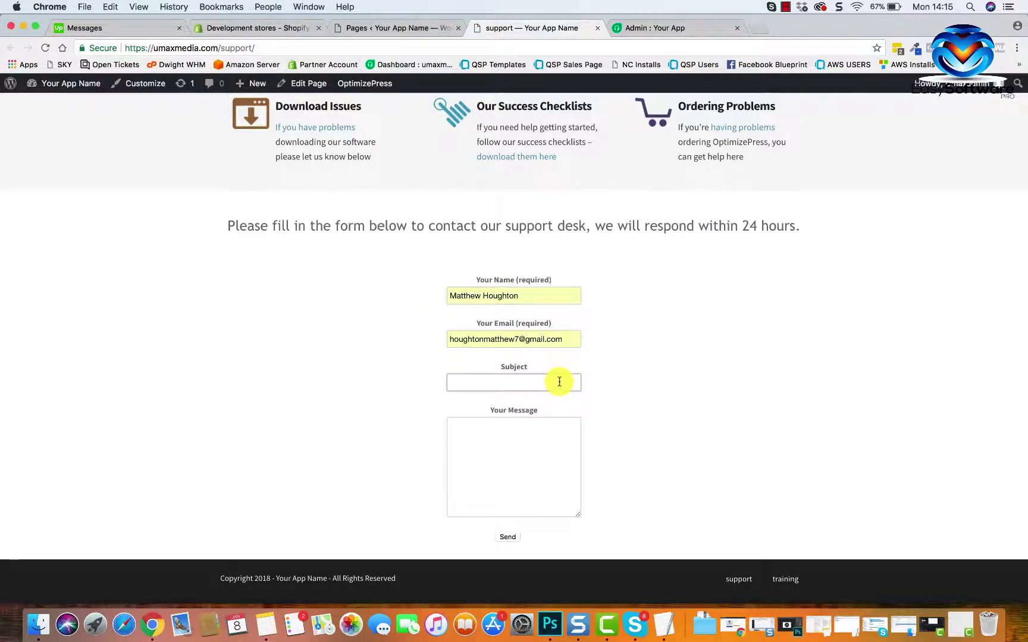
type("Test")
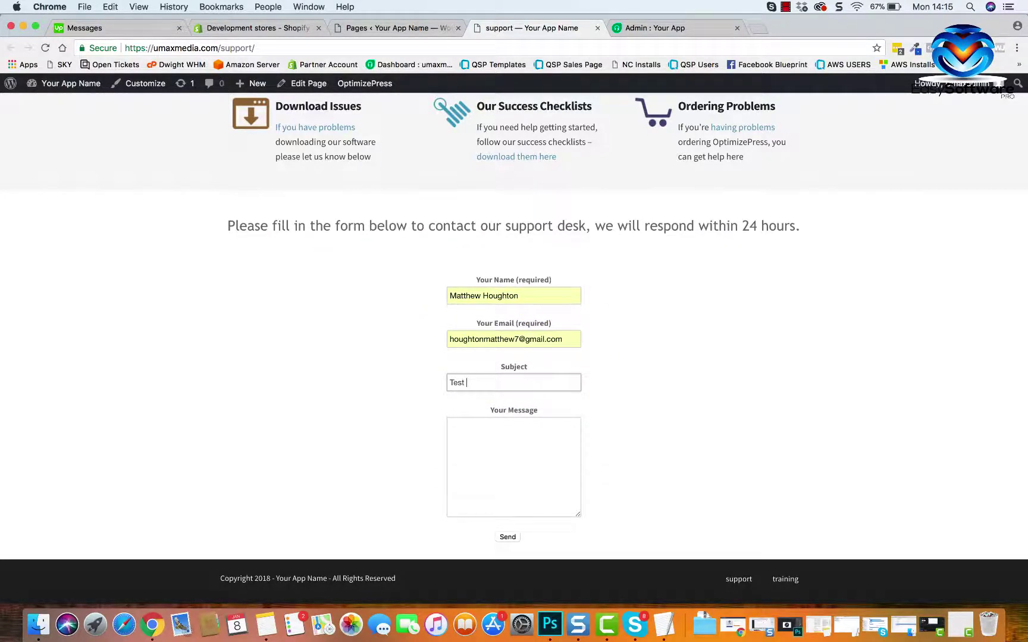
key("BackSpace")
key("BackSpace")
key("BackSpace")
key("BackSpace")
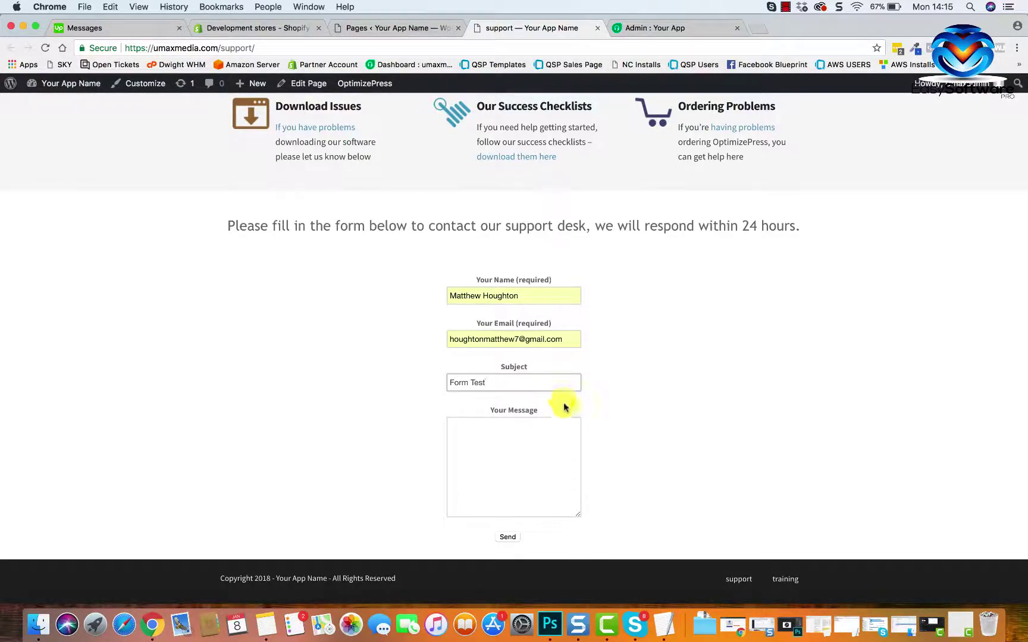
Step: Write the message "Hey! My app is broken, can you fix it for me??" and submit the contact form
left_click(542, 457)
type("Hey!  ")
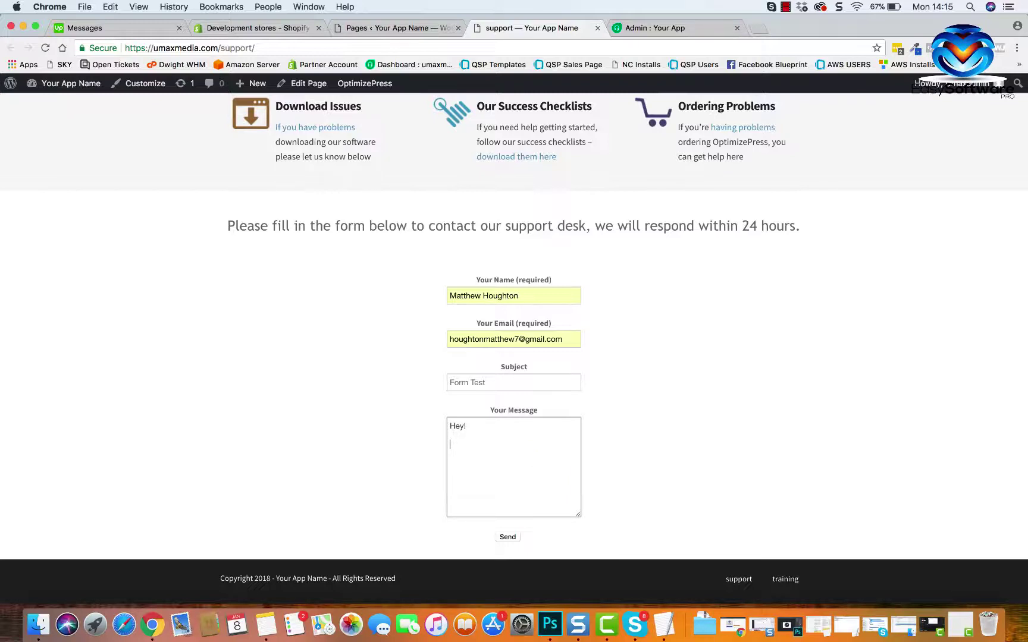
type("My app is broken, can you fix it for")
type("me")
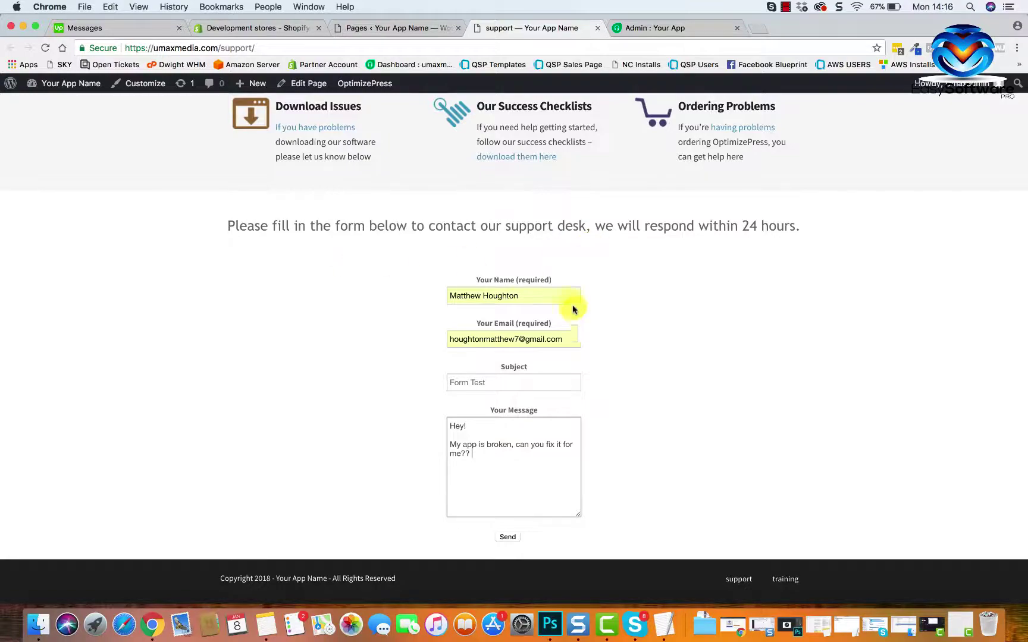
scroll(576, 315, "up", 1)
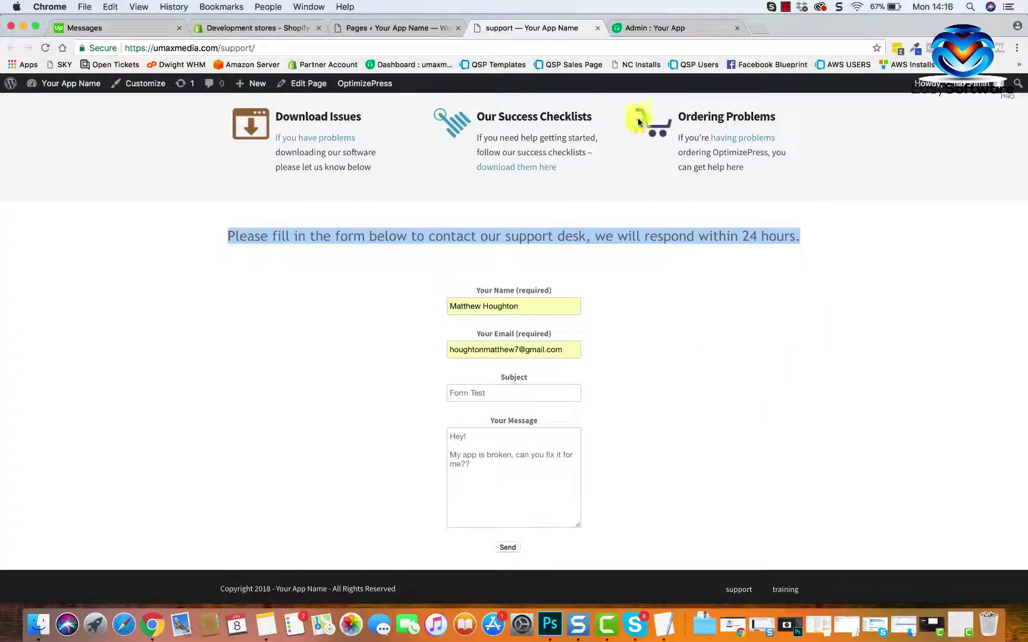
left_click(507, 546)
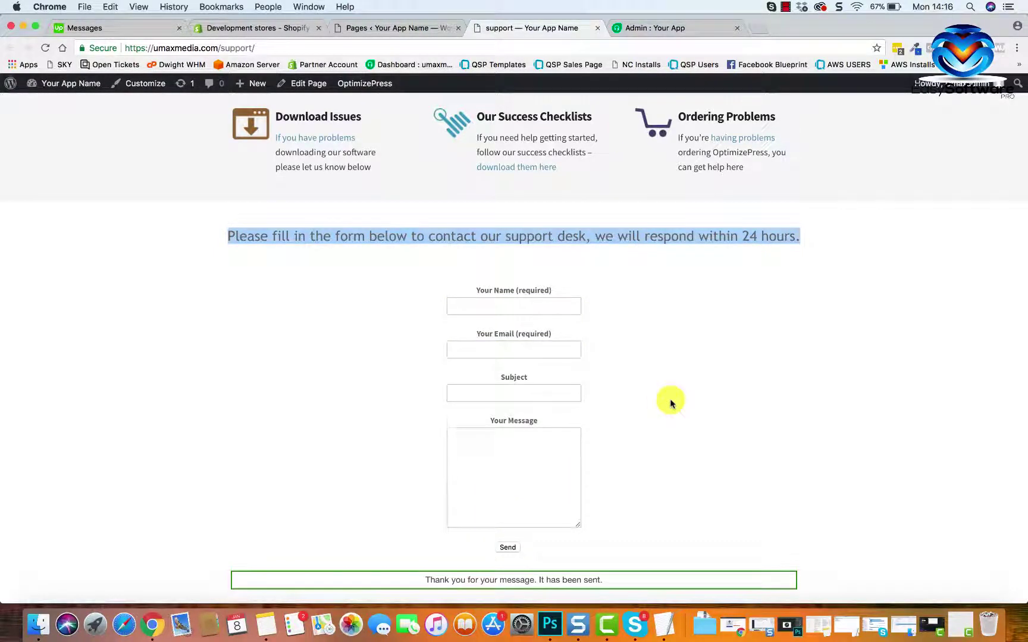
scroll(665, 398, "down", 2)
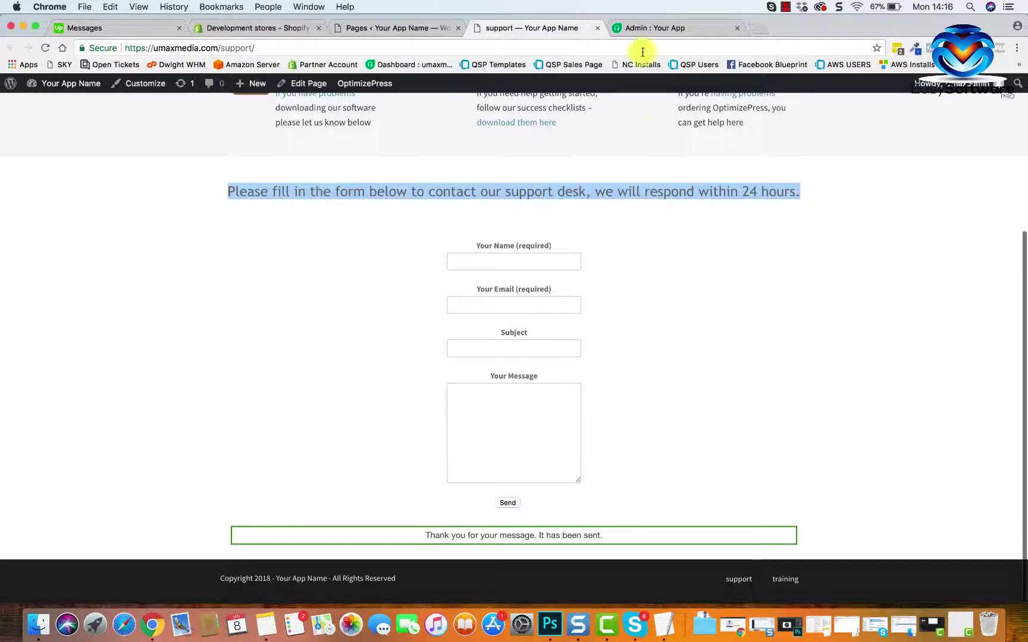
Step: Switch to Freshdesk, read the submitted "Form Test" ticket and return to the list of open tickets
left_click(664, 29)
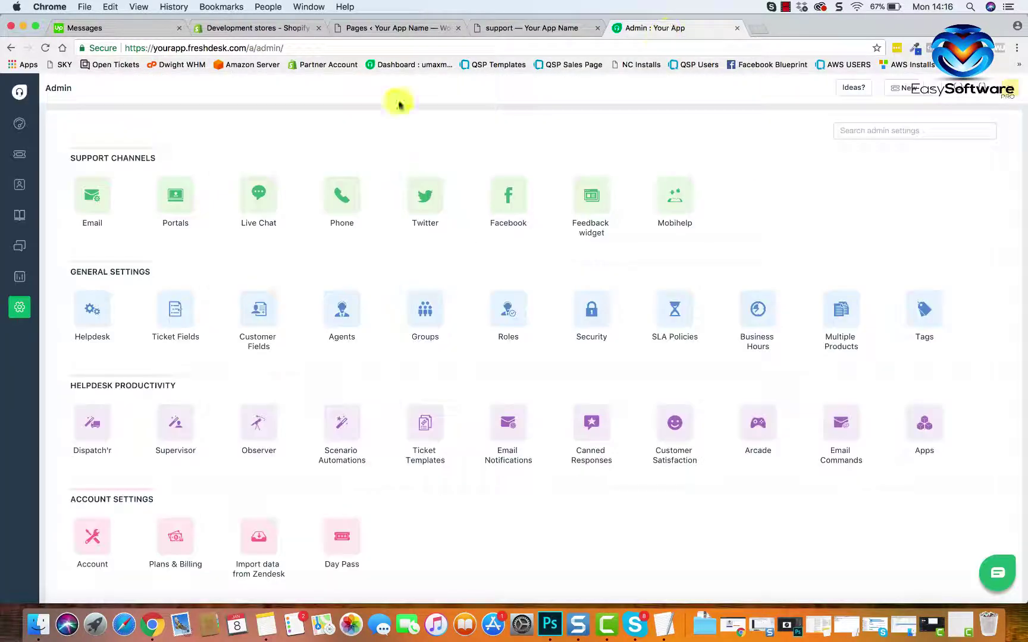
left_click(21, 160)
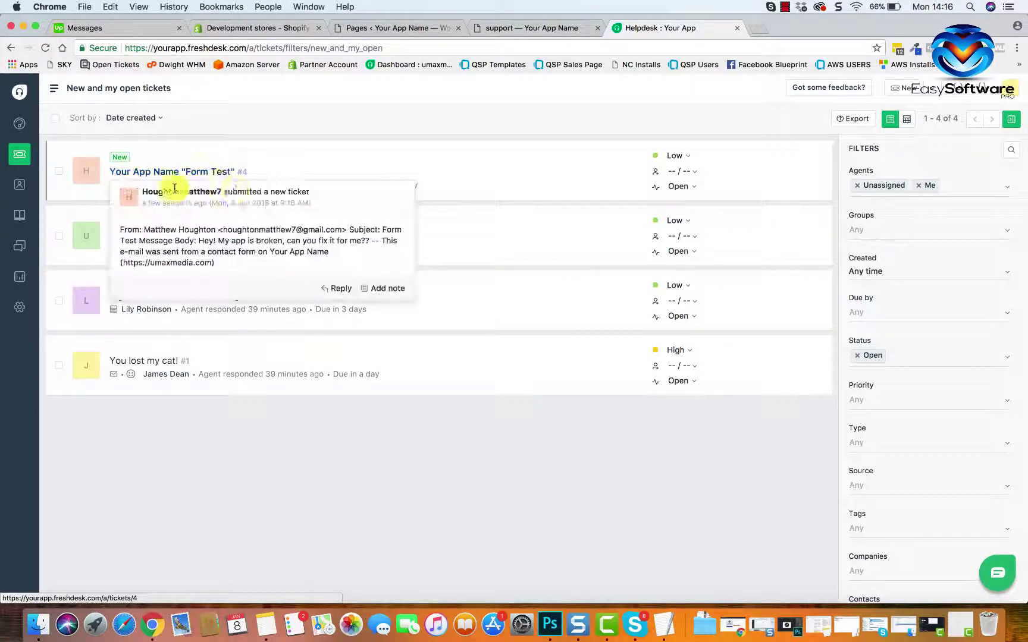
mouse_move(169, 173)
left_click(205, 172)
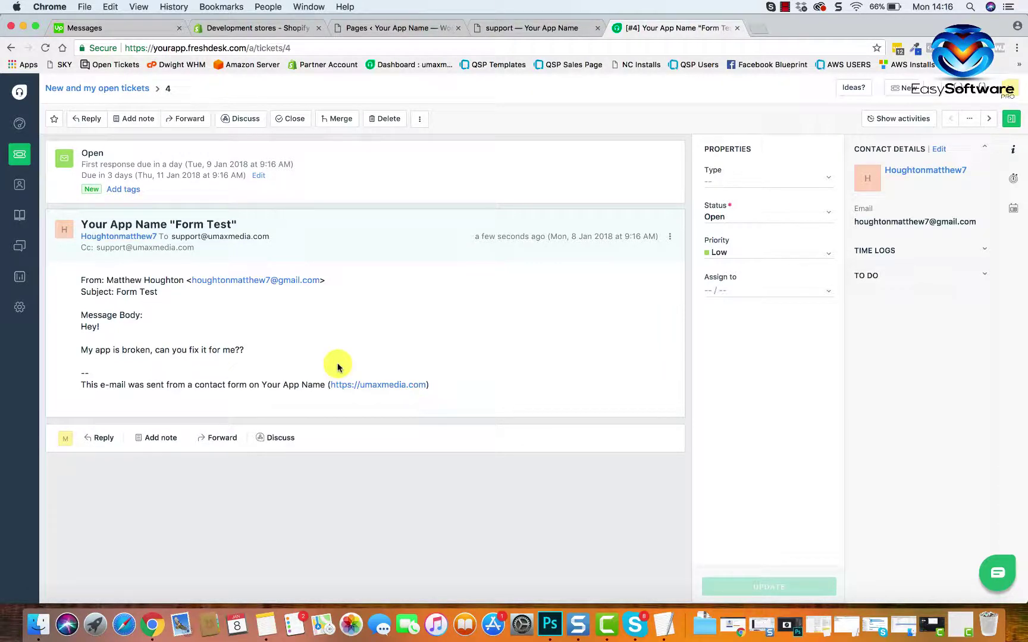
left_click(20, 154)
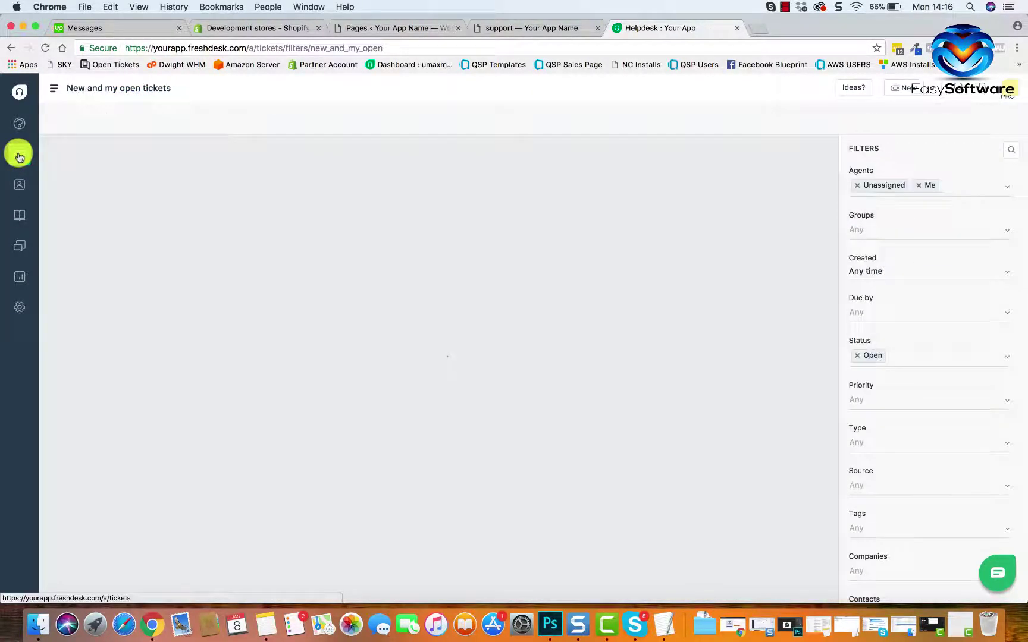
mouse_move(184, 174)
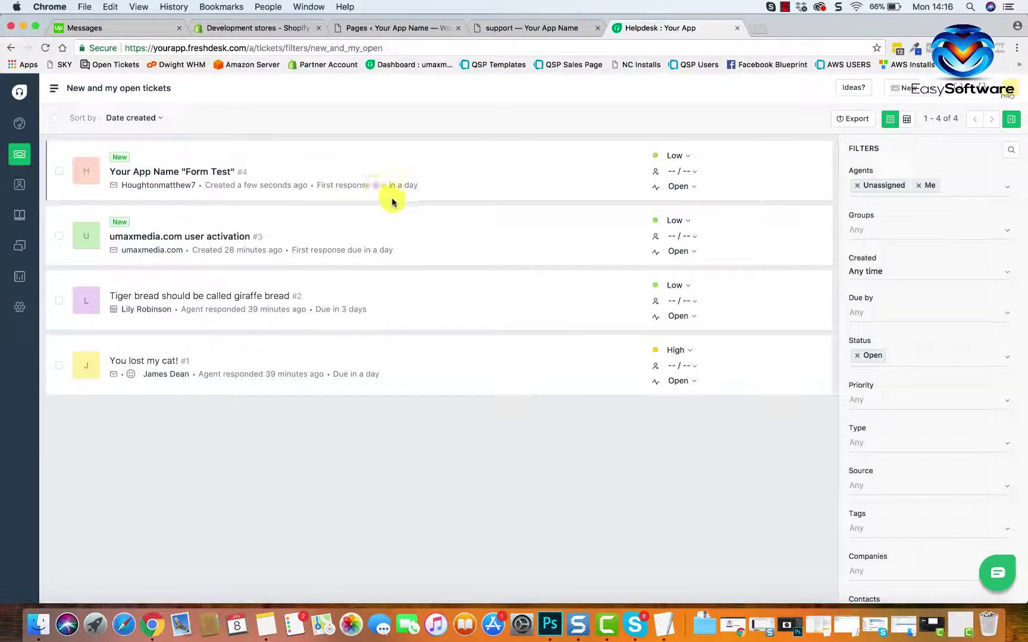
Step: Open a reply to the "Form Test" ticket and change the greeting to the customer's first name, adding a new paragraph below it
left_click(212, 173)
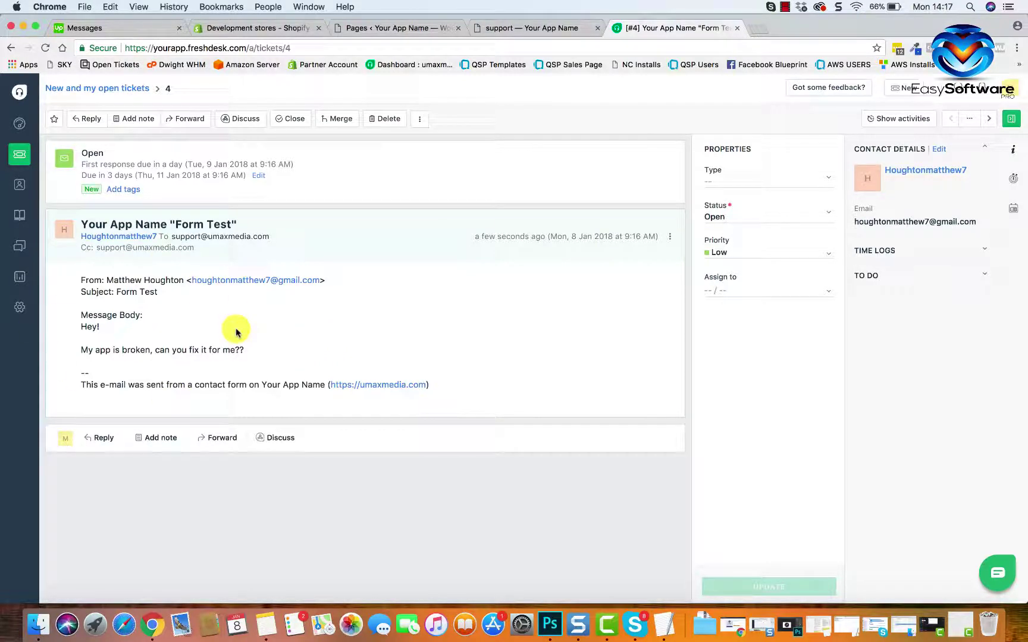
left_click(99, 441)
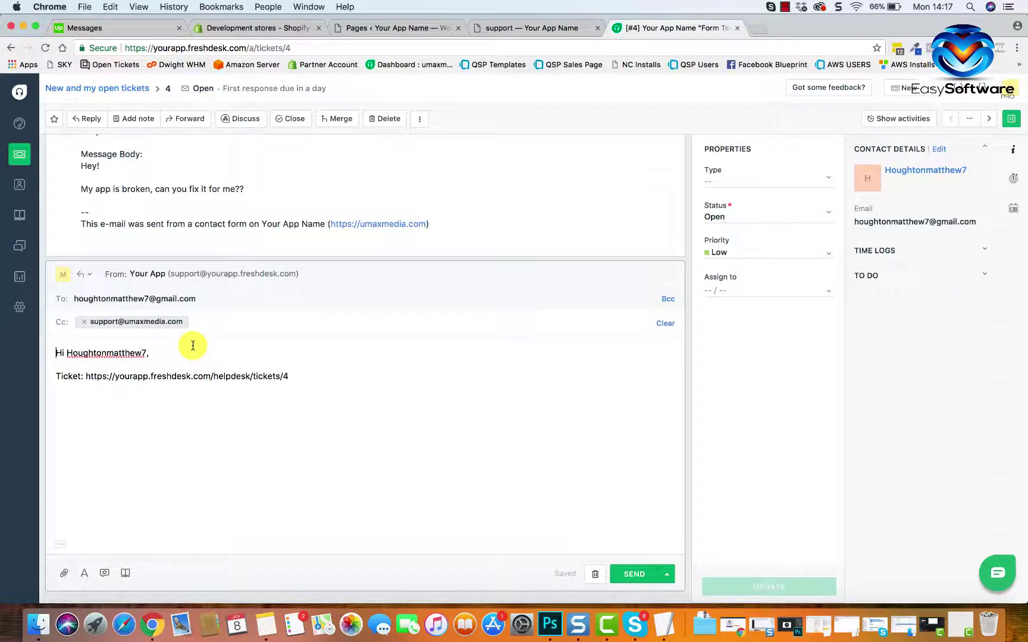
left_click_drag(197, 299, 87, 298)
left_click(72, 304)
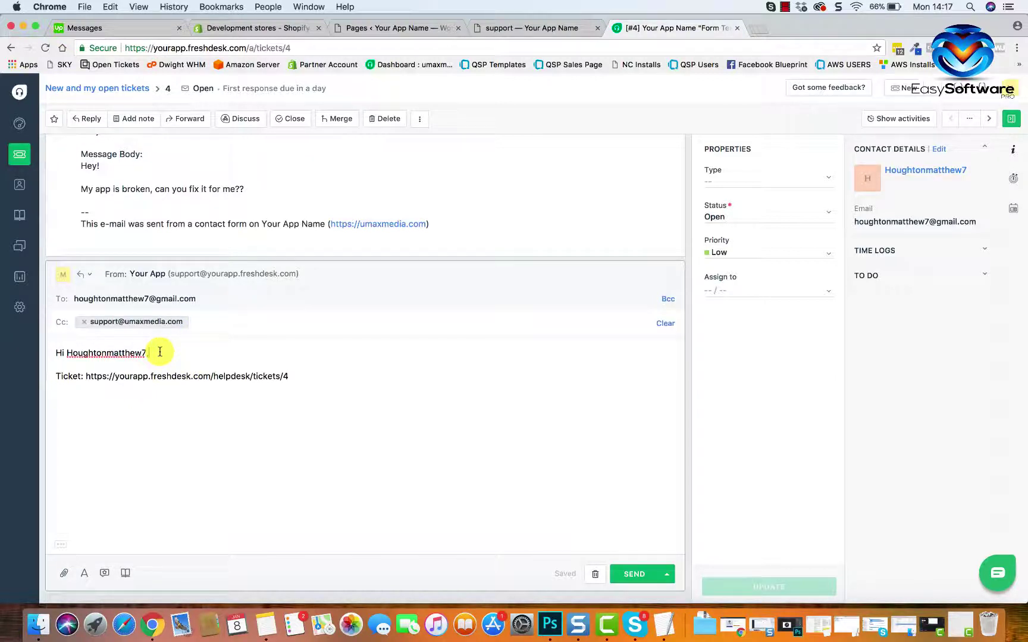
left_click_drag(65, 354, 148, 355)
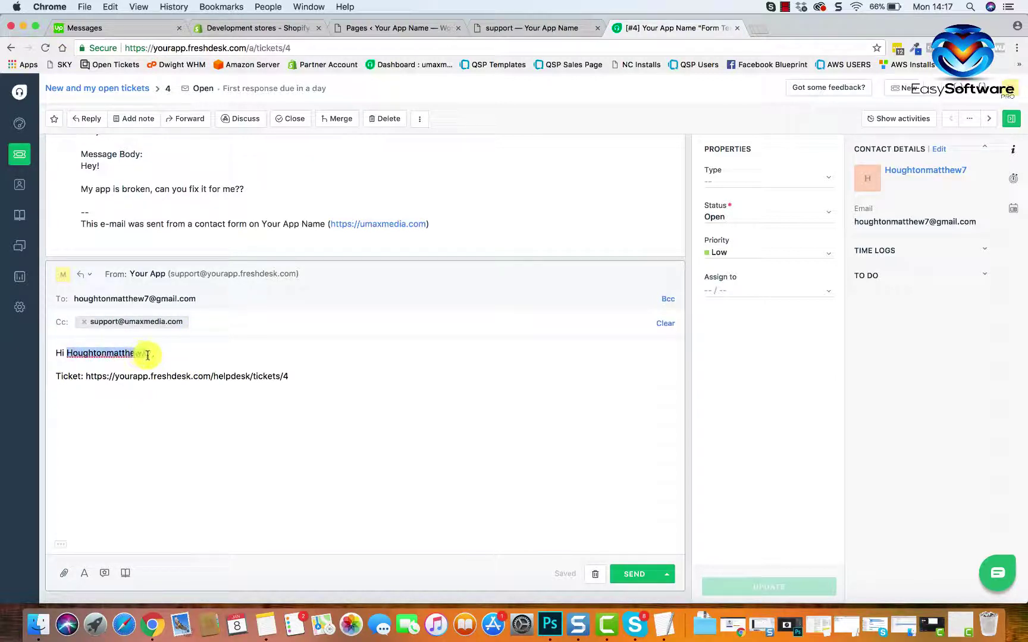
type("Matt")
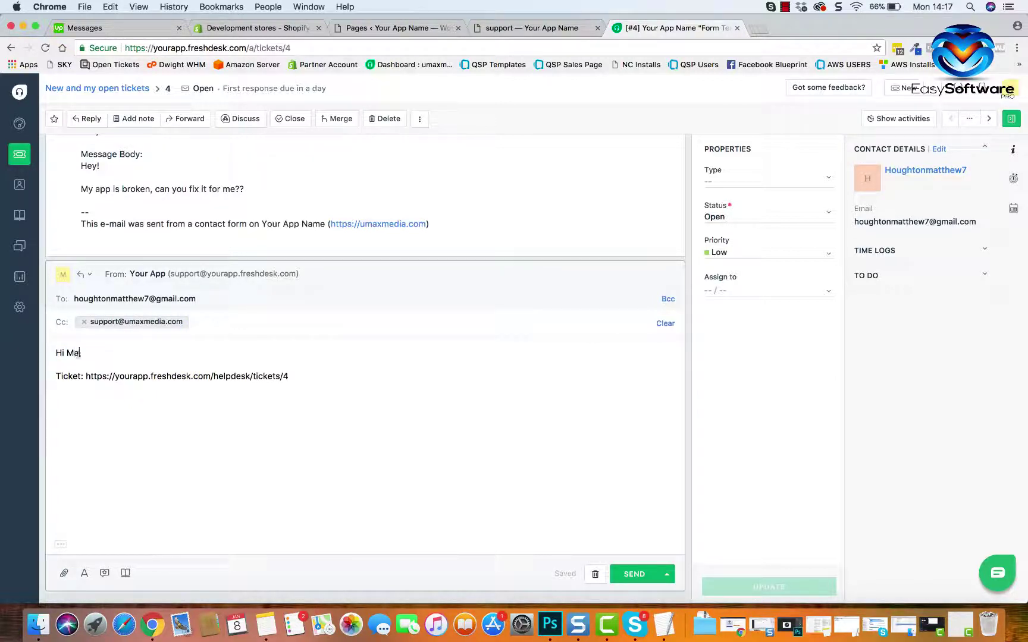
key("Return")
key("Return")
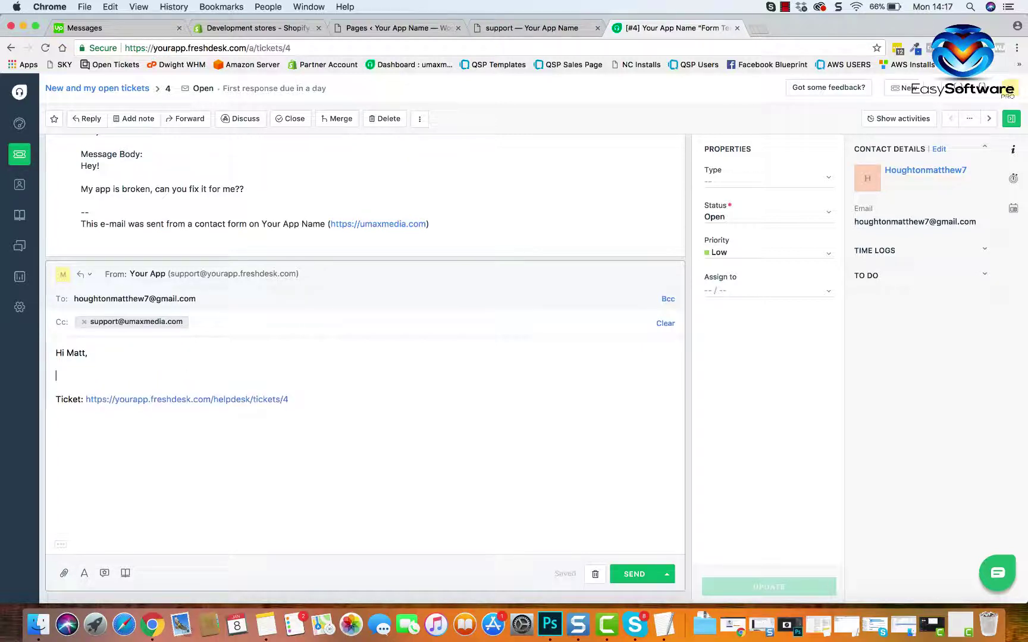
Step: Write the reply text "Thanks for getting in touch, we will take a look for you and let you know when its fixed."
type("Thanks for getting ")
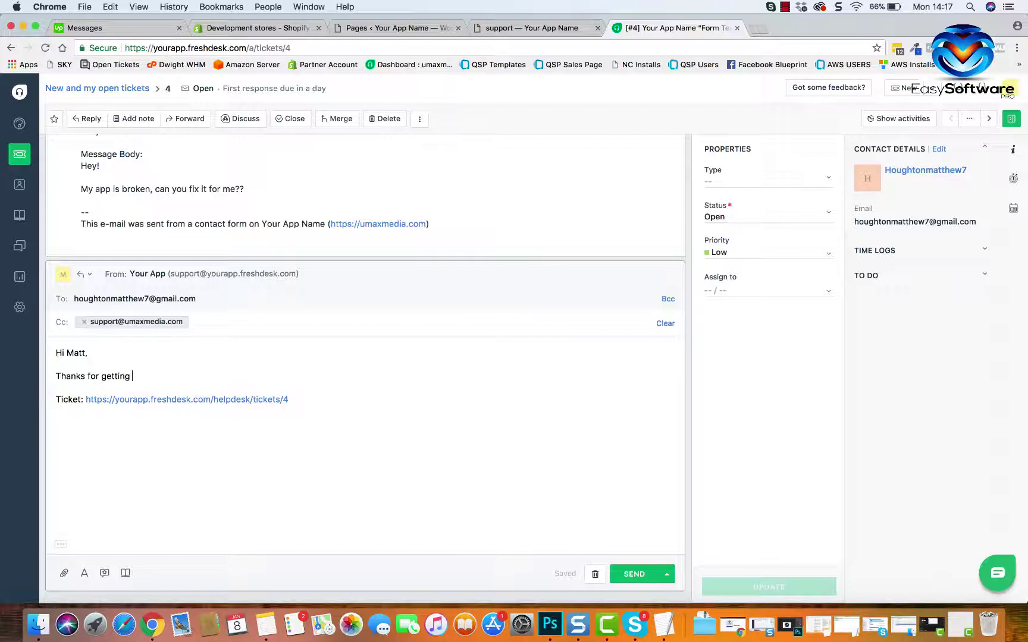
type("in touch")
key("BackSpace")
type(", we will take a look for you abd")
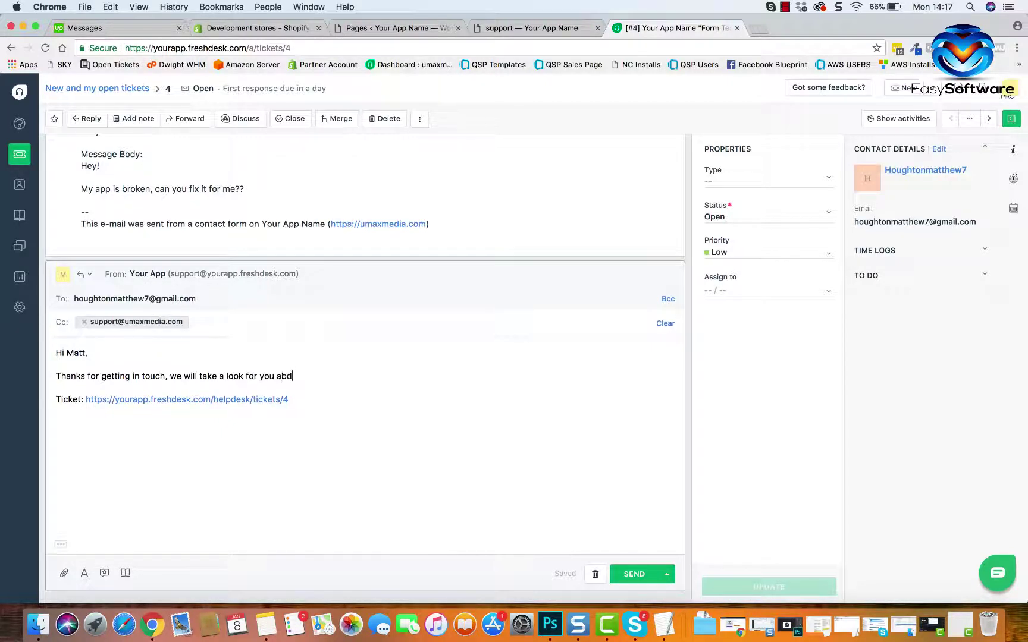
key("BackSpace")
key("BackSpace")
type("nd let you know when its fixed.")
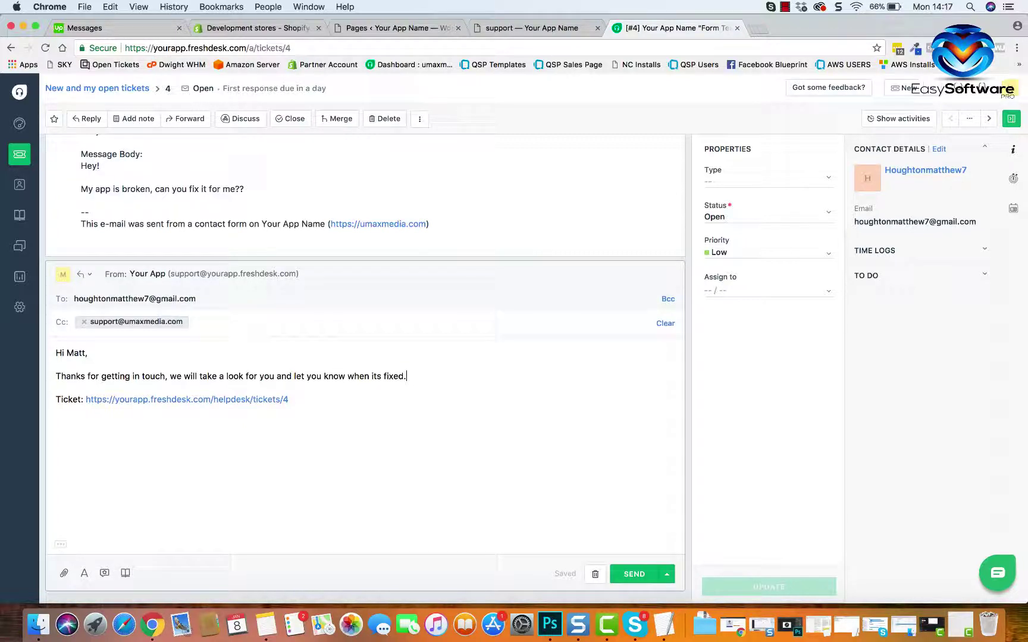
Step: Close the reply with "Thanks" and "Kind regards" followed by the sender's first name
key("Return")
key("Return")
type("Thanks")
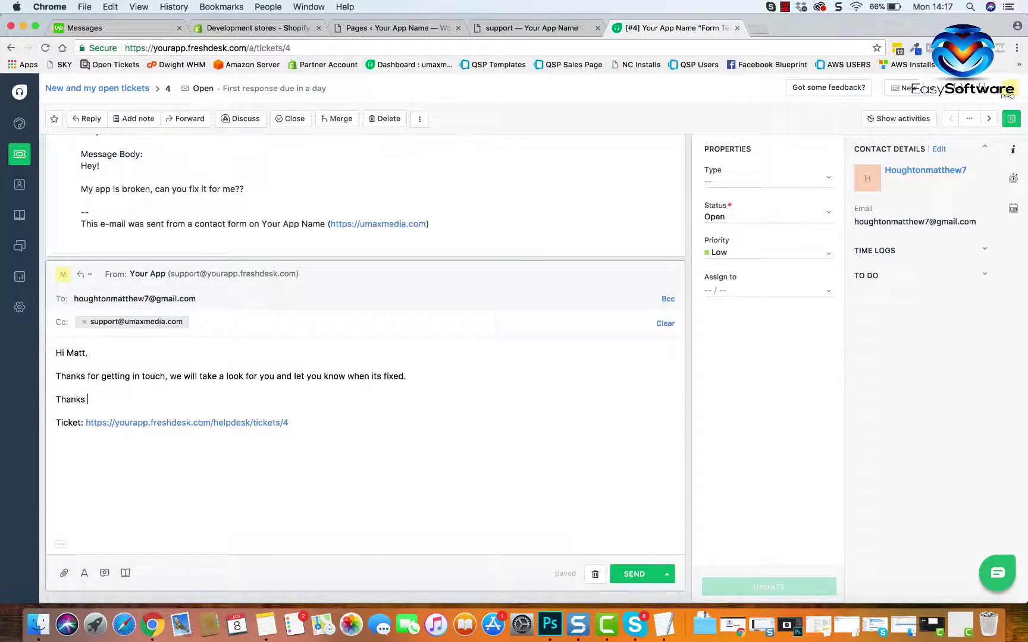
key("Return")
type("Kind")
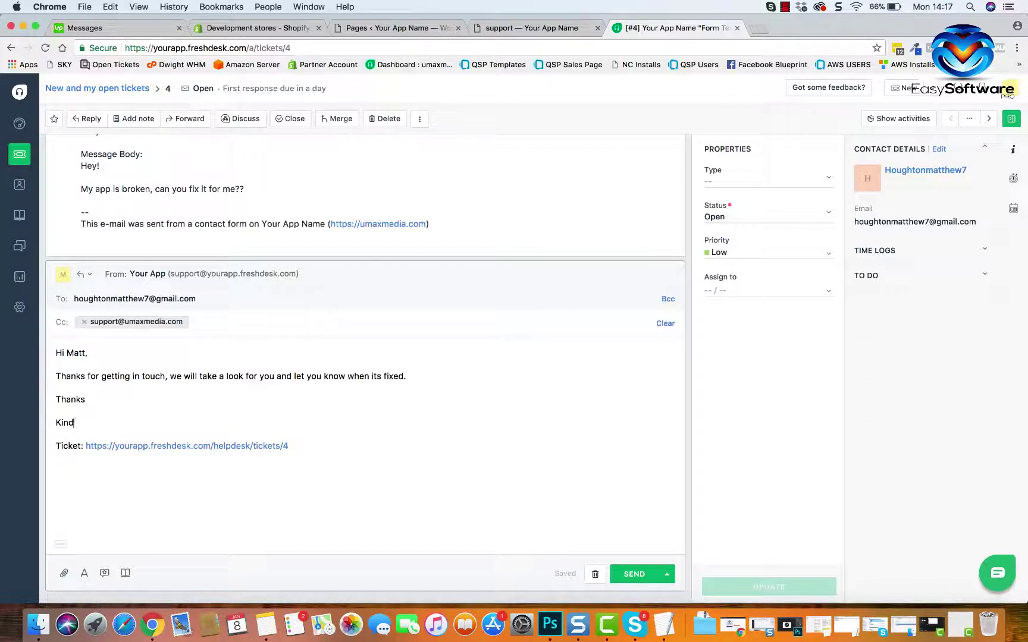
type(" regards")
key("Return")
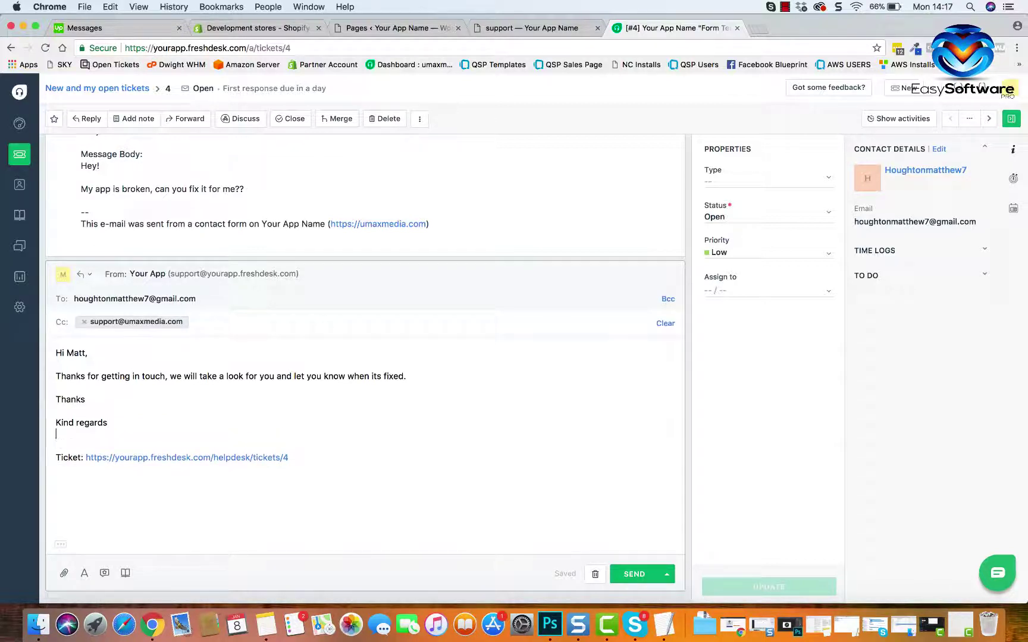
type("Matt")
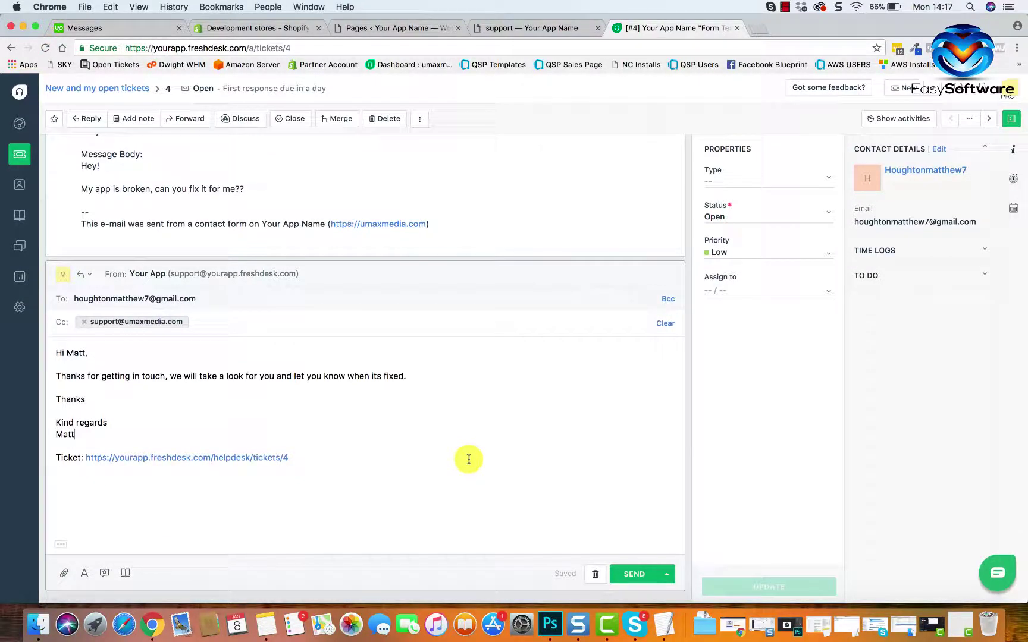
Step: Check the options for sending with a status change, and send the reply without choosing one
left_click(635, 575)
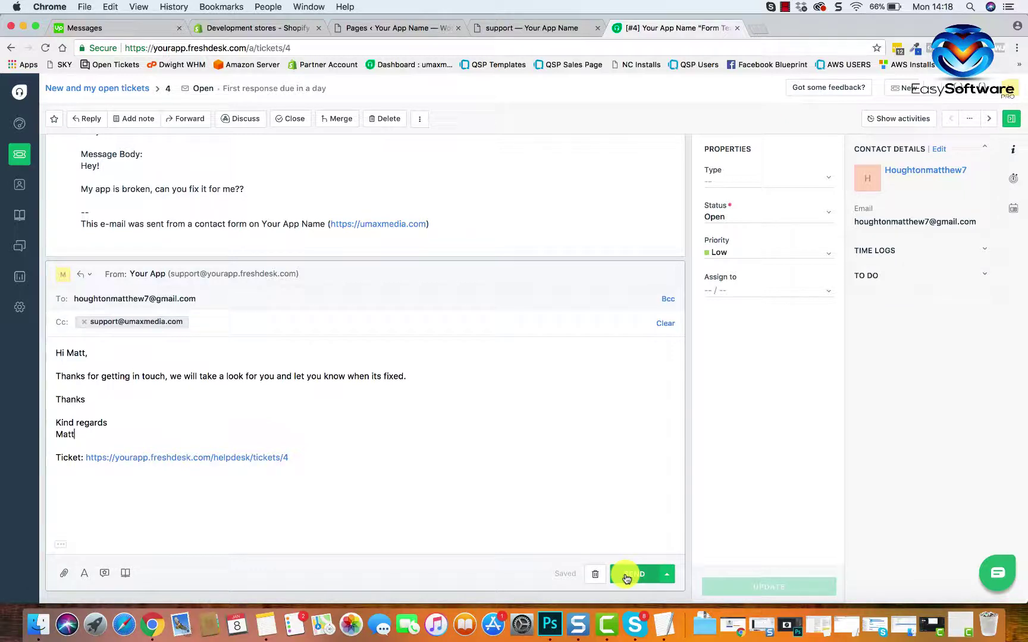
left_click(626, 575)
left_click(667, 577)
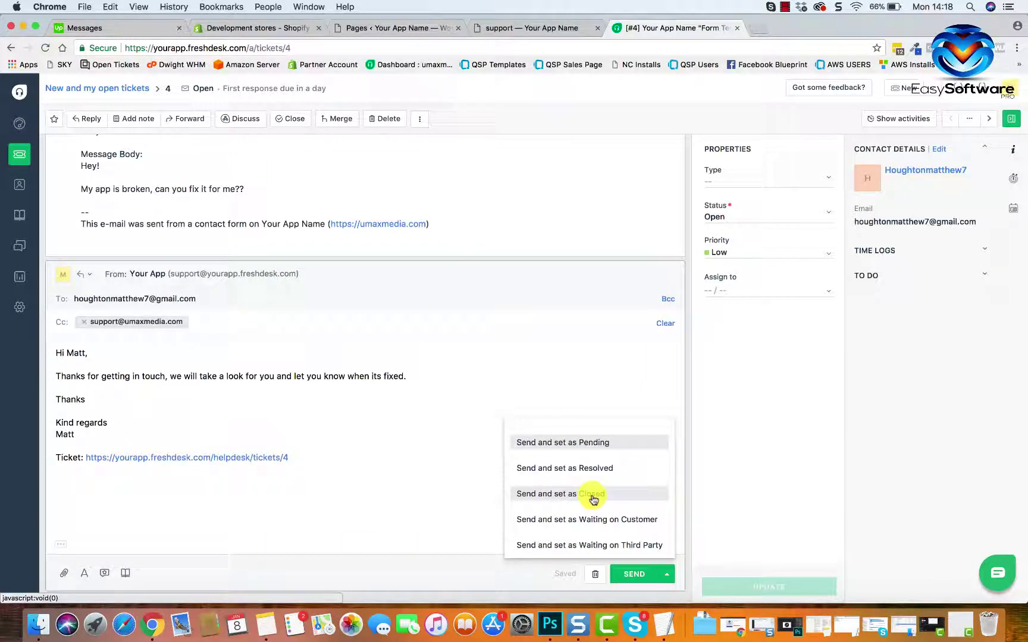
left_click(680, 537)
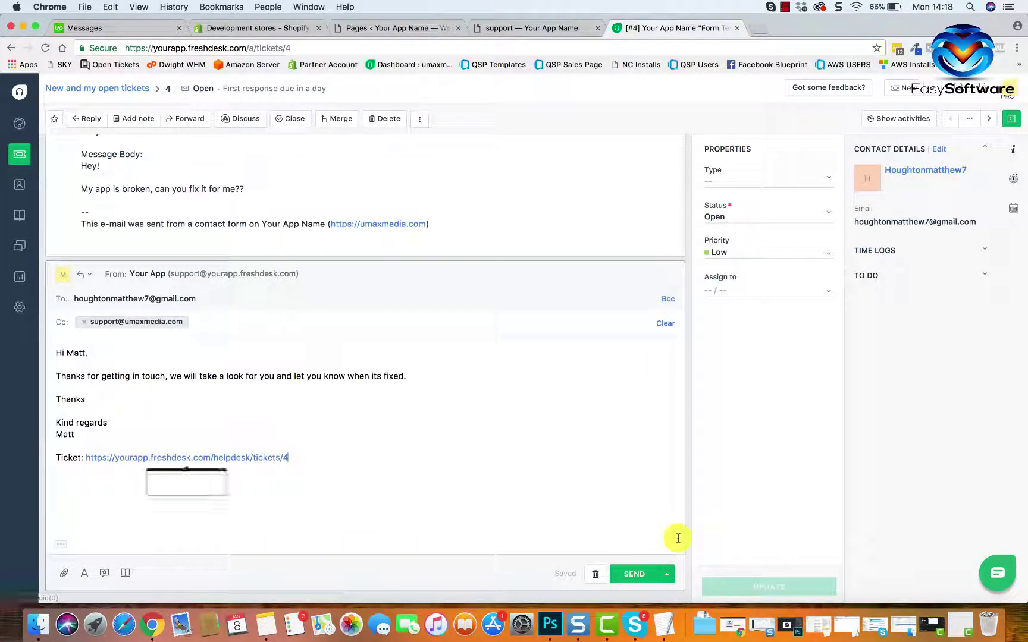
left_click(668, 576)
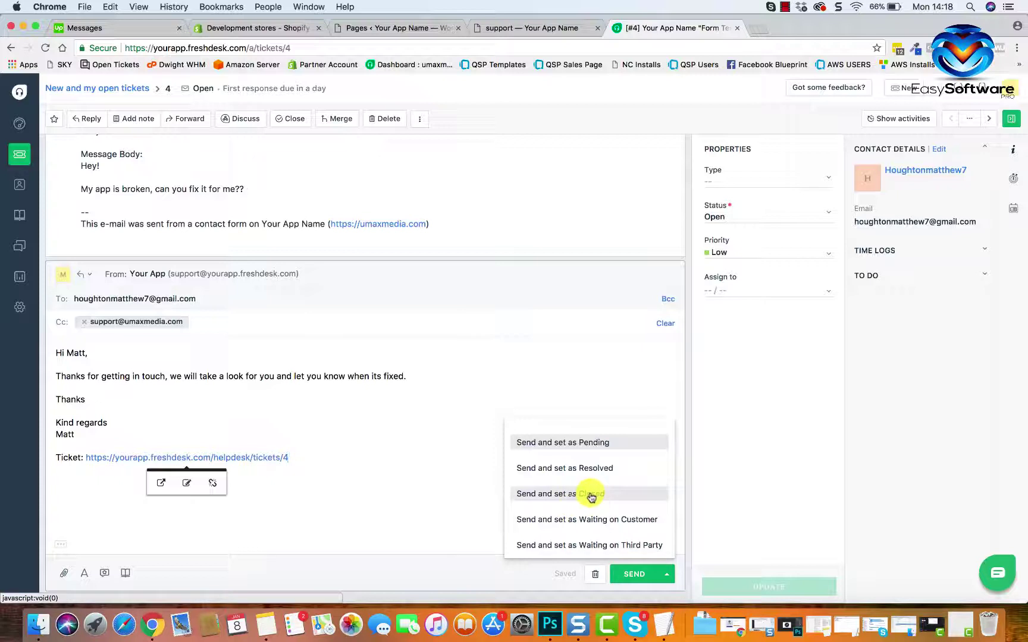
left_click(456, 497)
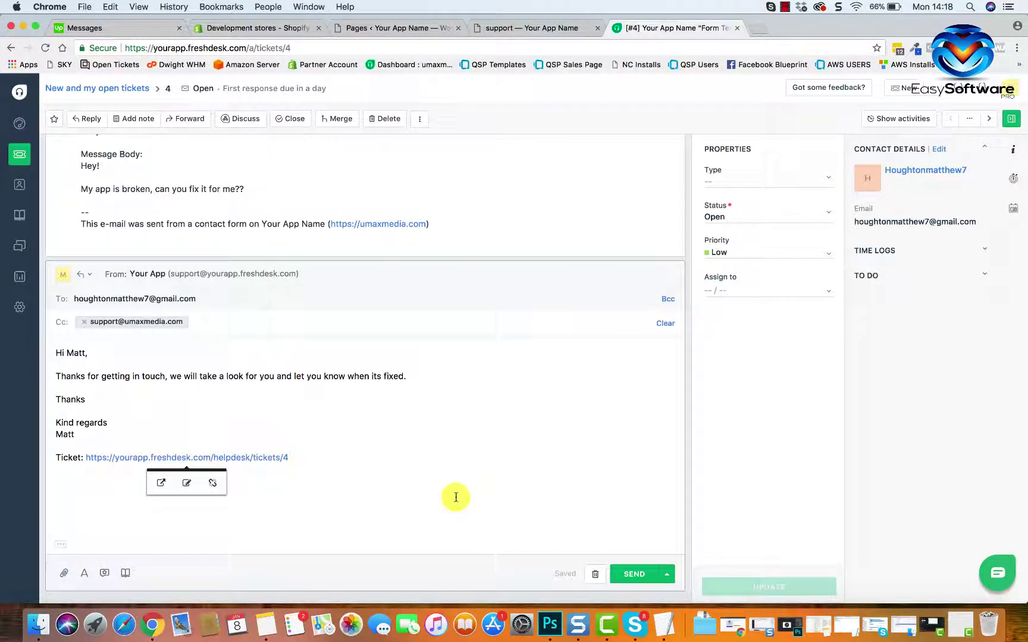
left_click(628, 575)
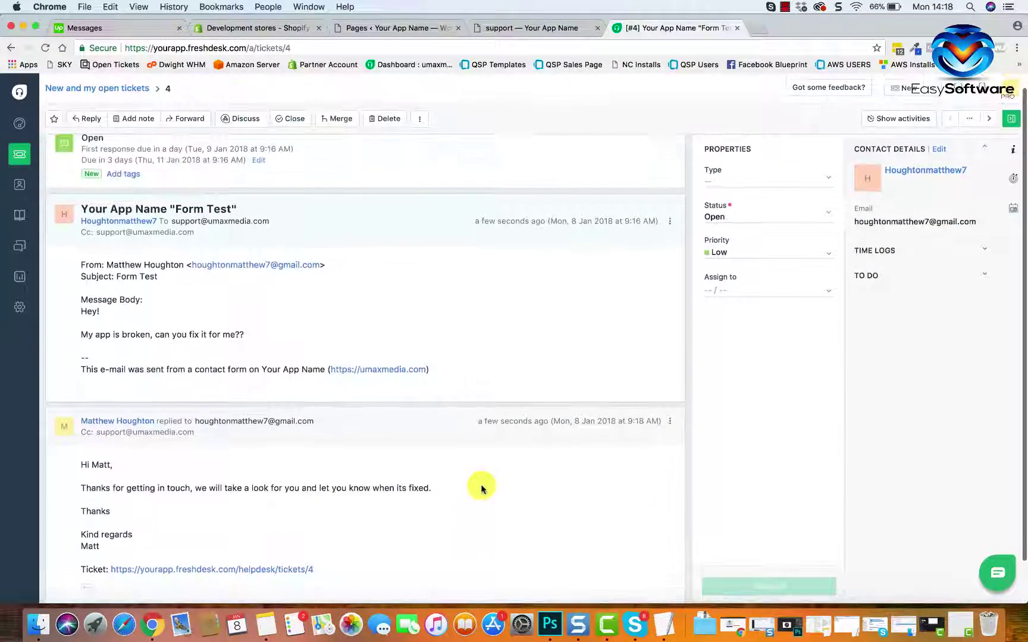
Step: Return to the ticket list, and open the "Re: Your App Name "Form Test"" ticket from the umaxmedia.com helpdesk in a new browser tab
left_click(23, 160)
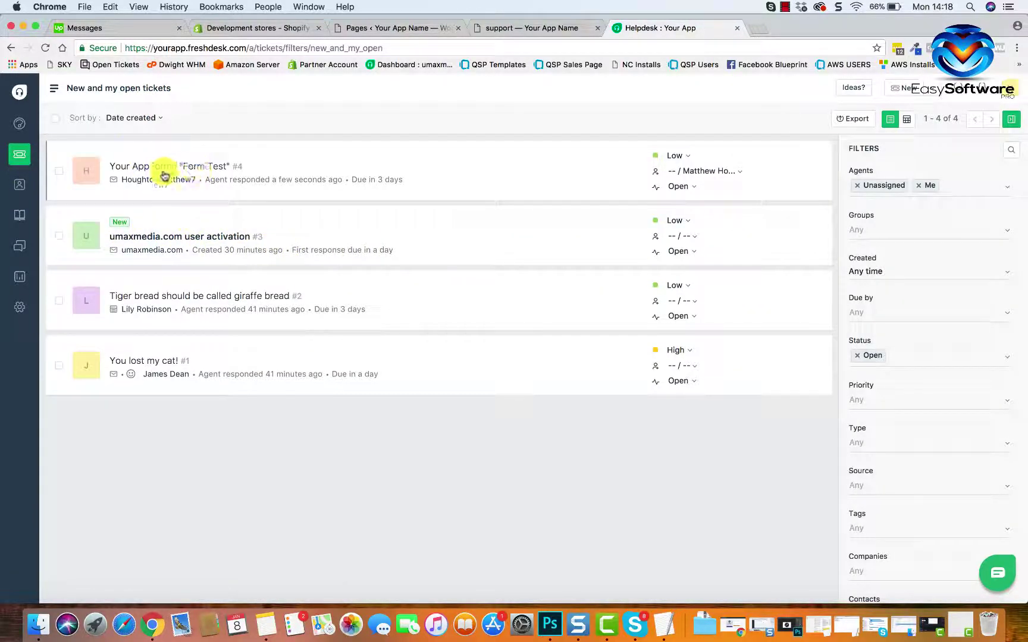
mouse_move(229, 166)
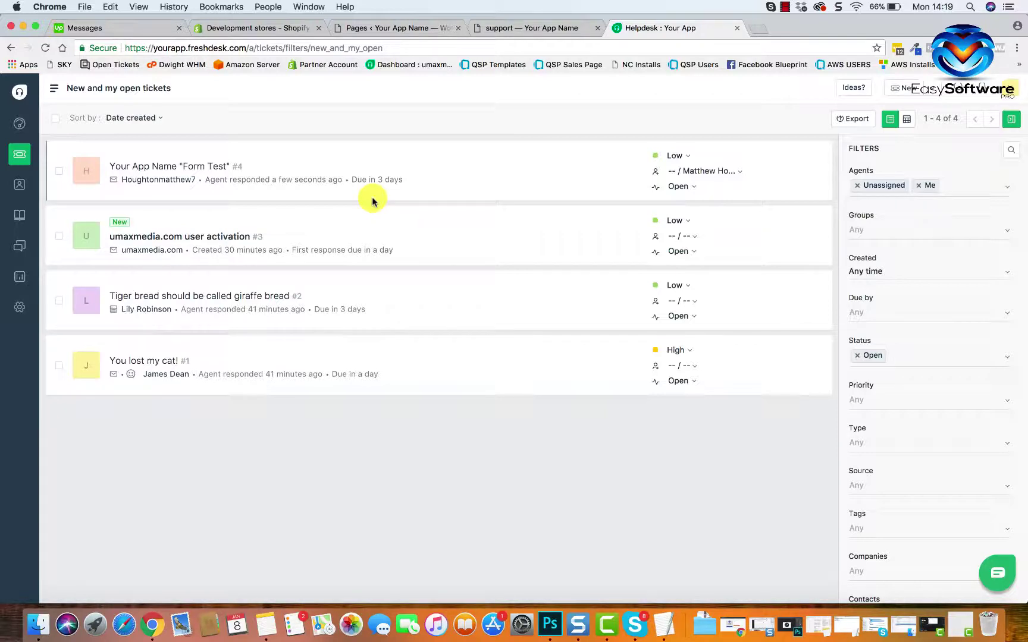
left_click(759, 28)
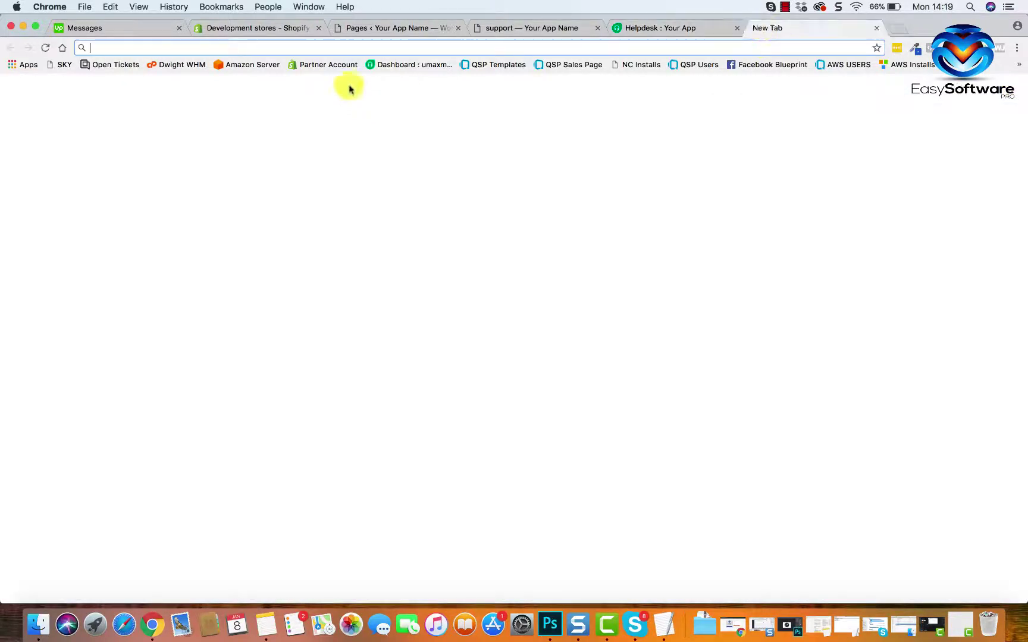
left_click(396, 65)
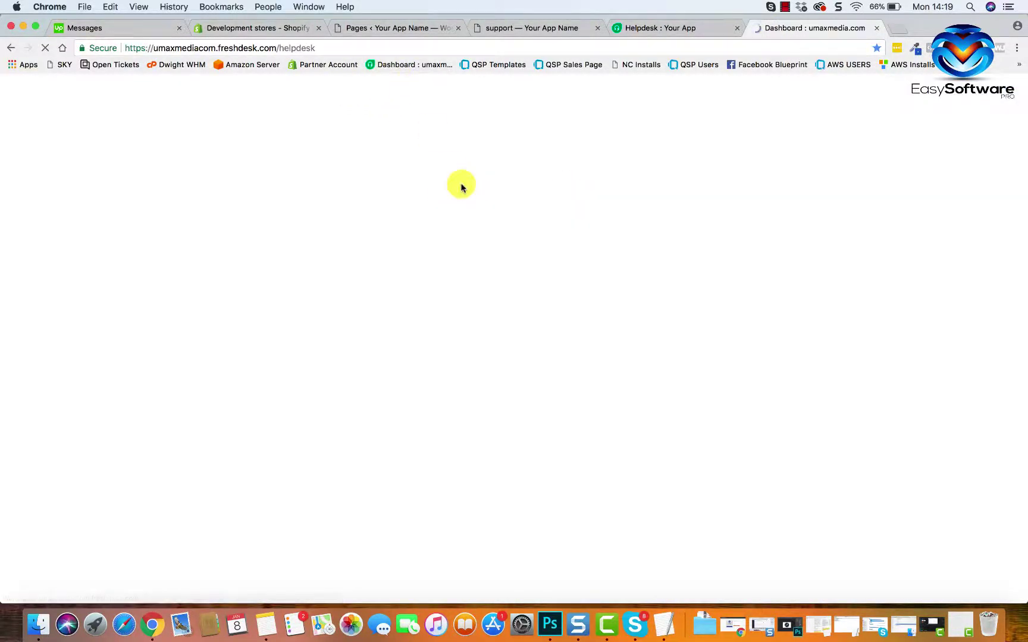
left_click(150, 124)
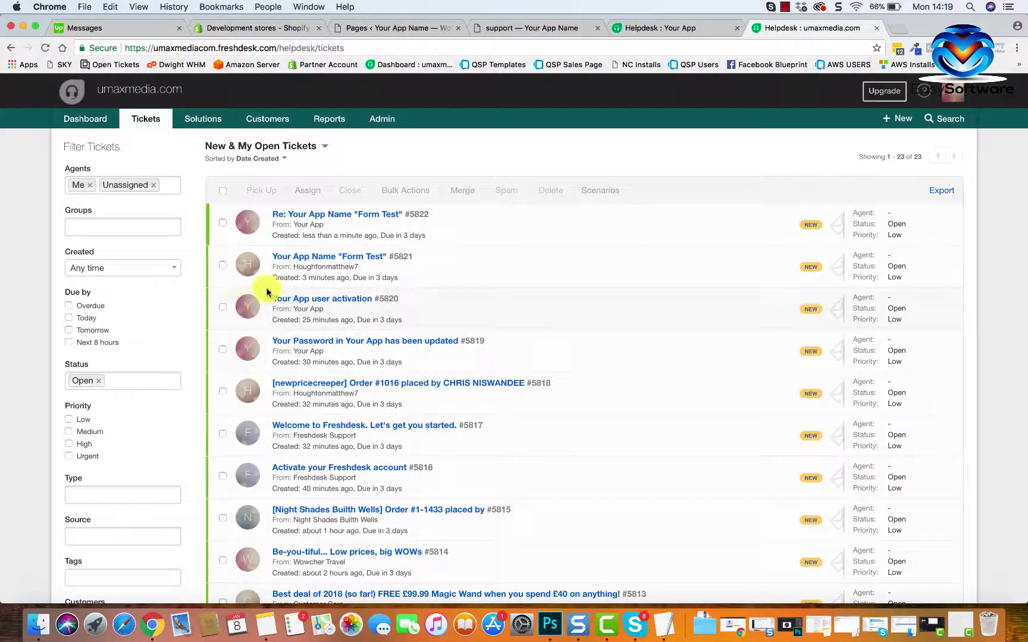
left_click(341, 215)
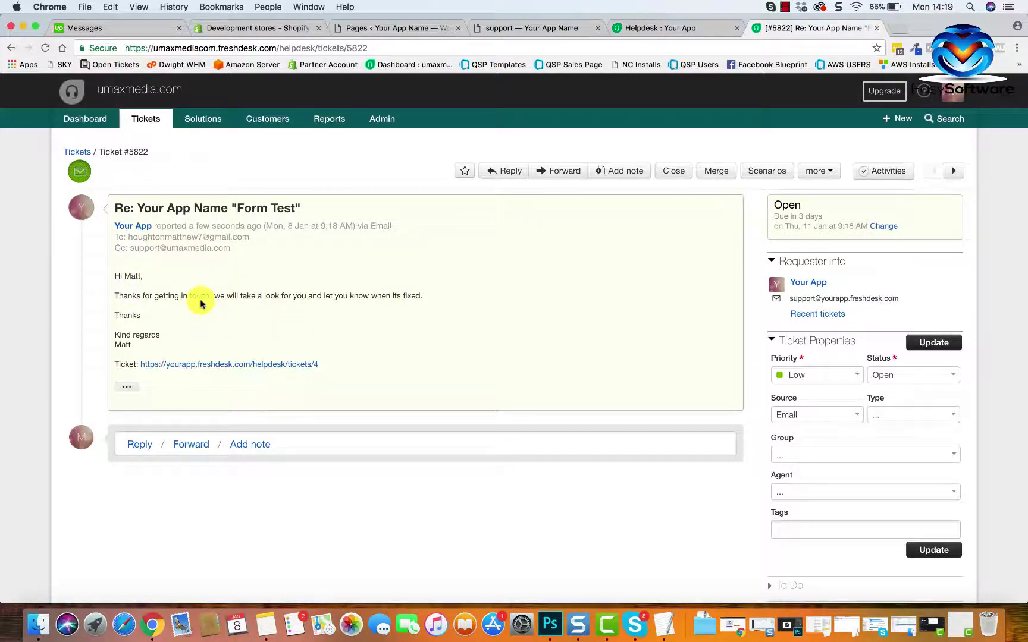
Step: Reply to this ticket with "Thanks" below the greeting, and send it with the status set to Closed
left_click(141, 446)
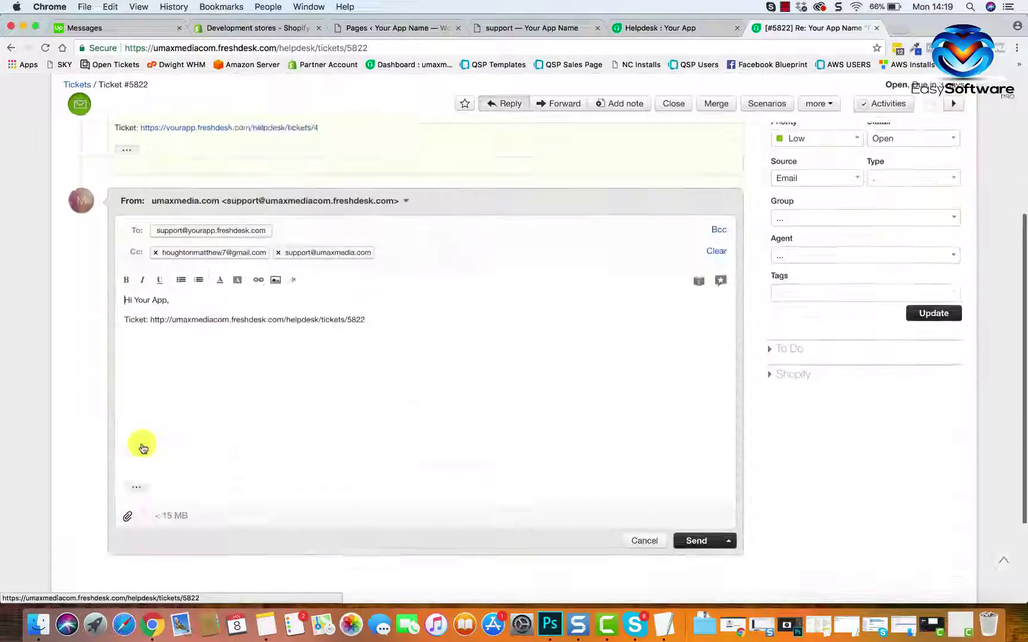
left_click(175, 240)
key("Return")
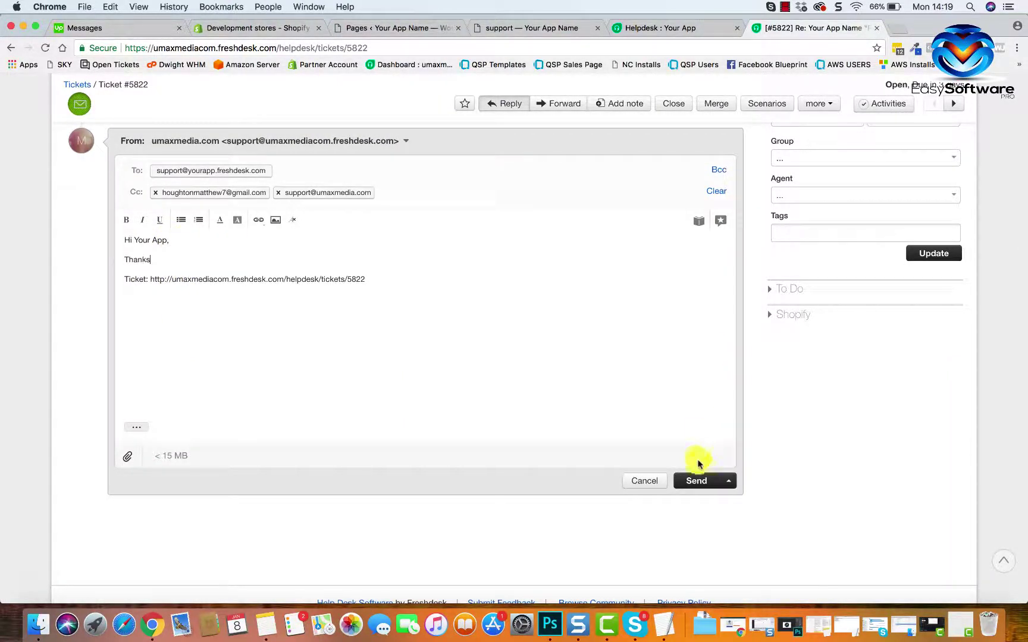
left_click(728, 481)
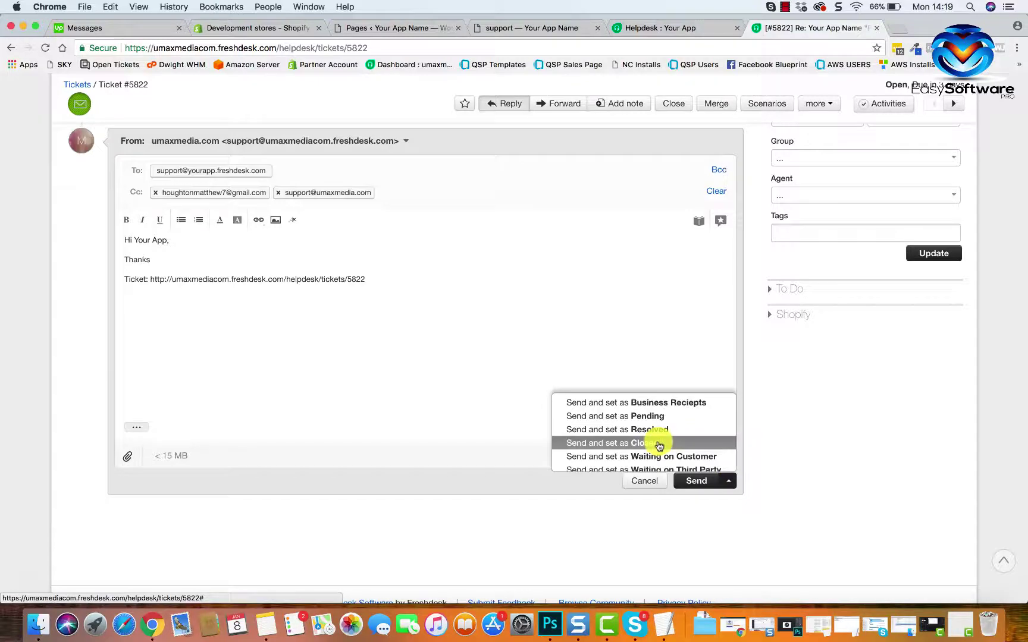
left_click(658, 445)
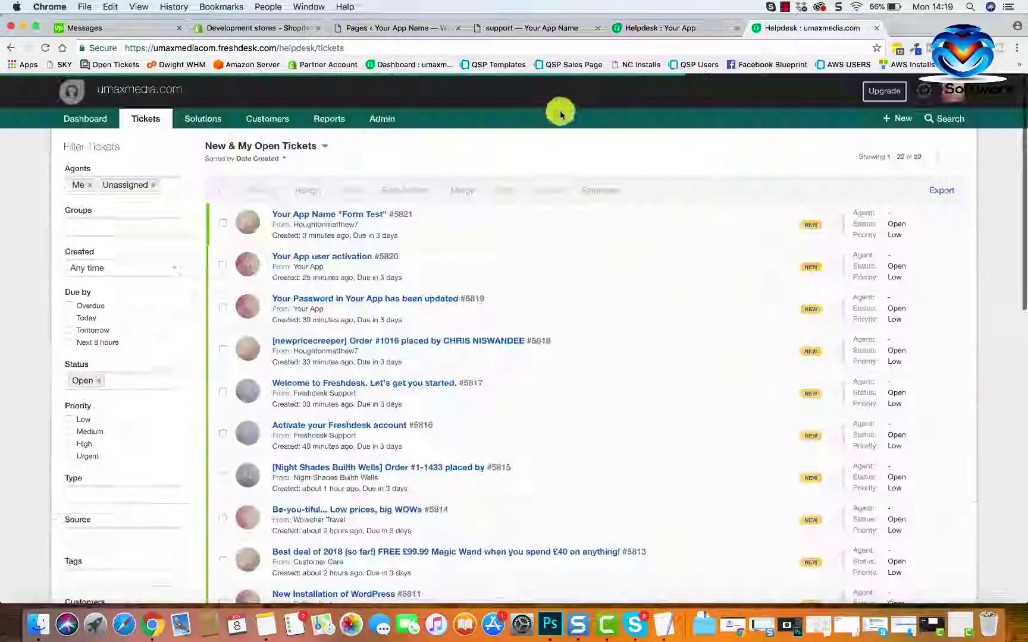
Step: Switch back to the Your App helpdesk, refresh its ticket list, and check the original "Form Test" ticket for the new reply
left_click(659, 32)
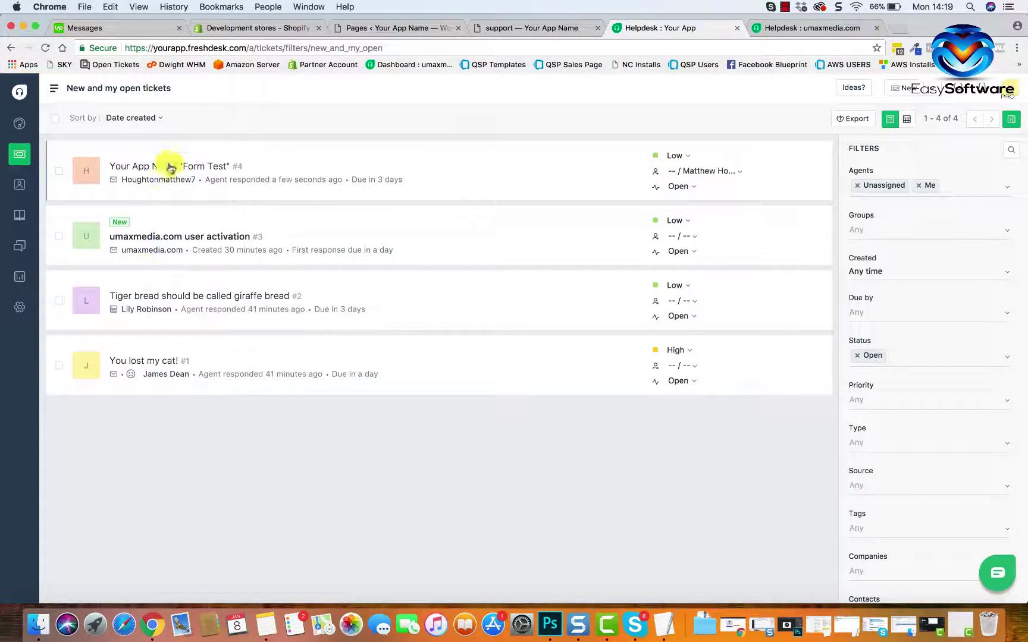
left_click(15, 166)
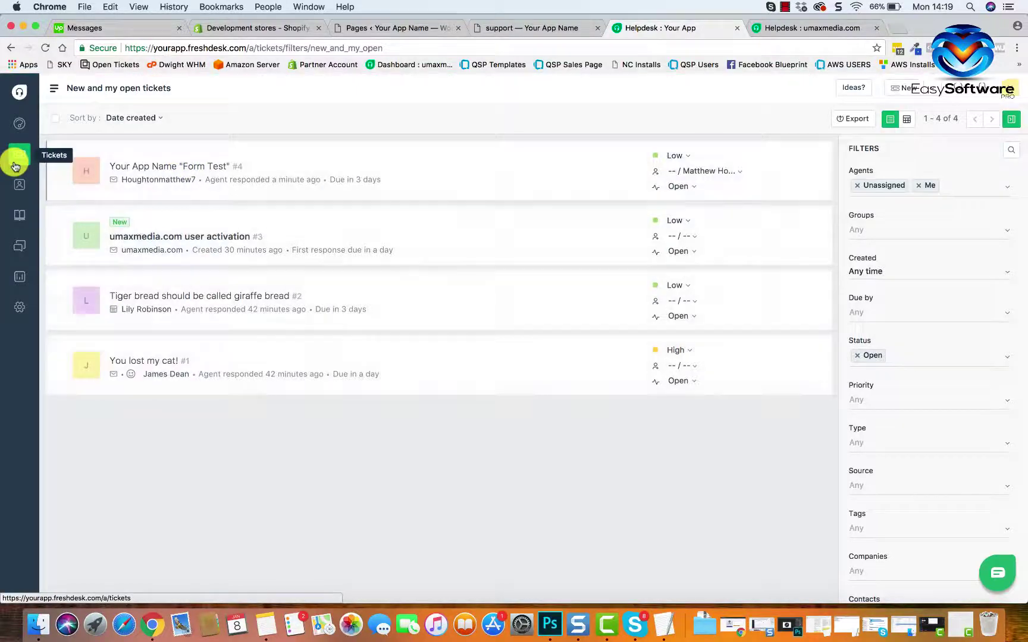
left_click(15, 166)
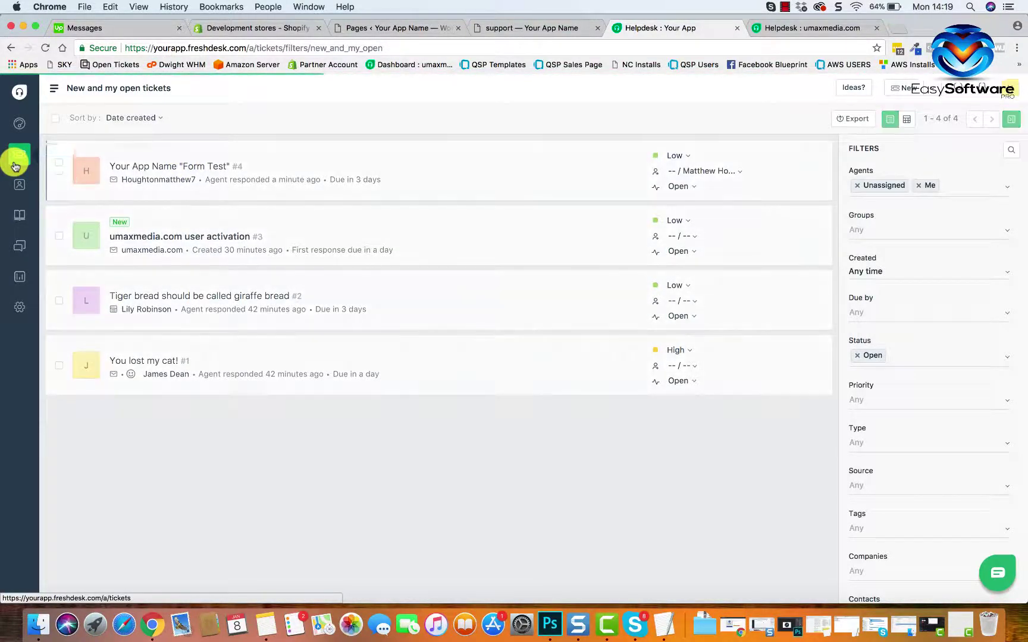
left_click(217, 166)
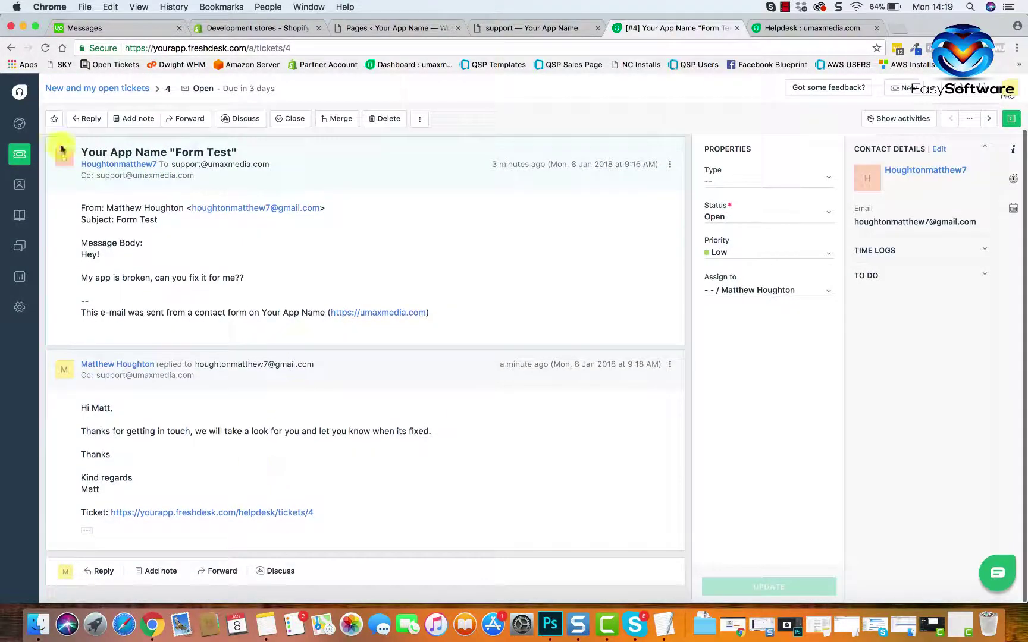
left_click(26, 155)
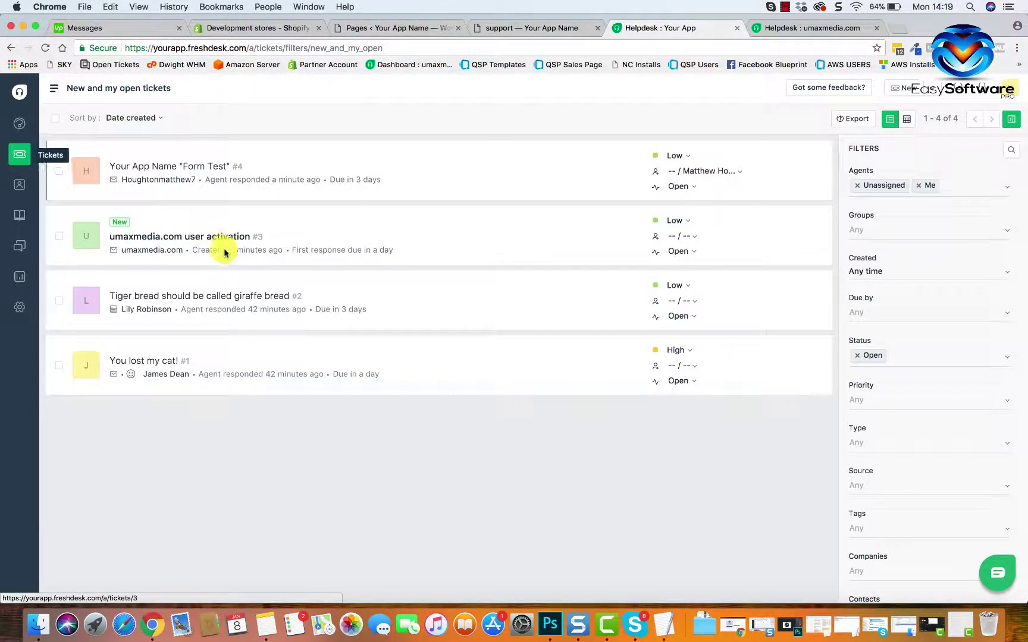
left_click(205, 174)
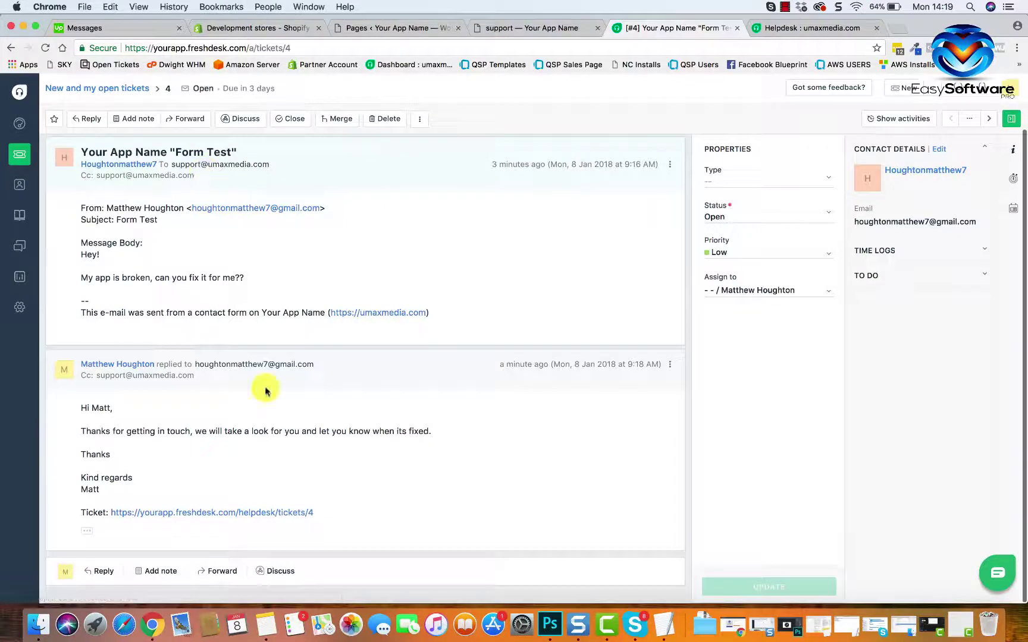
scroll(266, 390, "down", 1)
scroll(266, 390, "up", 3)
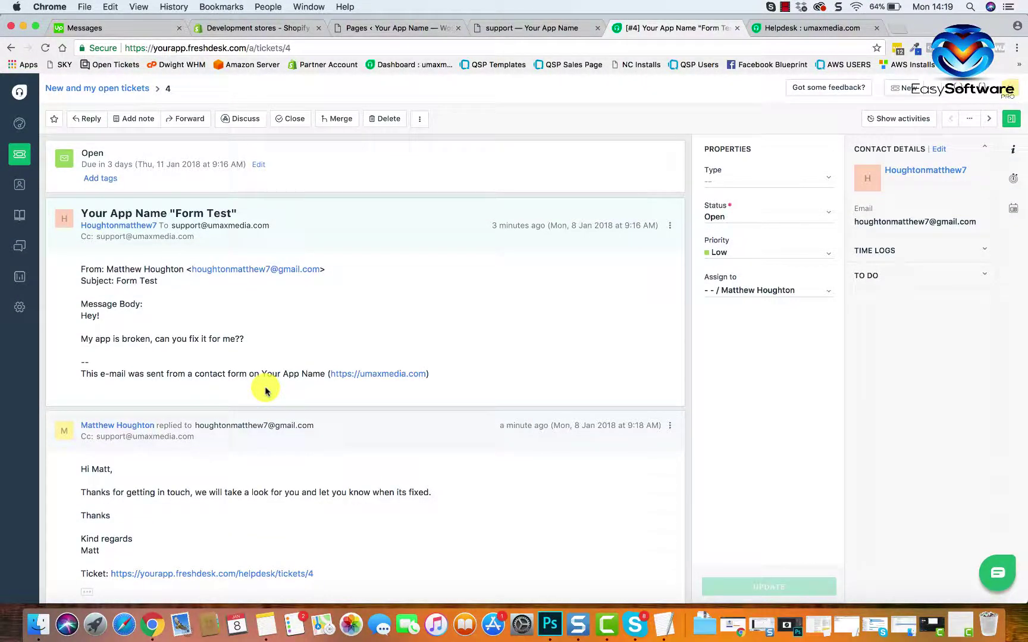
scroll(131, 309, "down", 2)
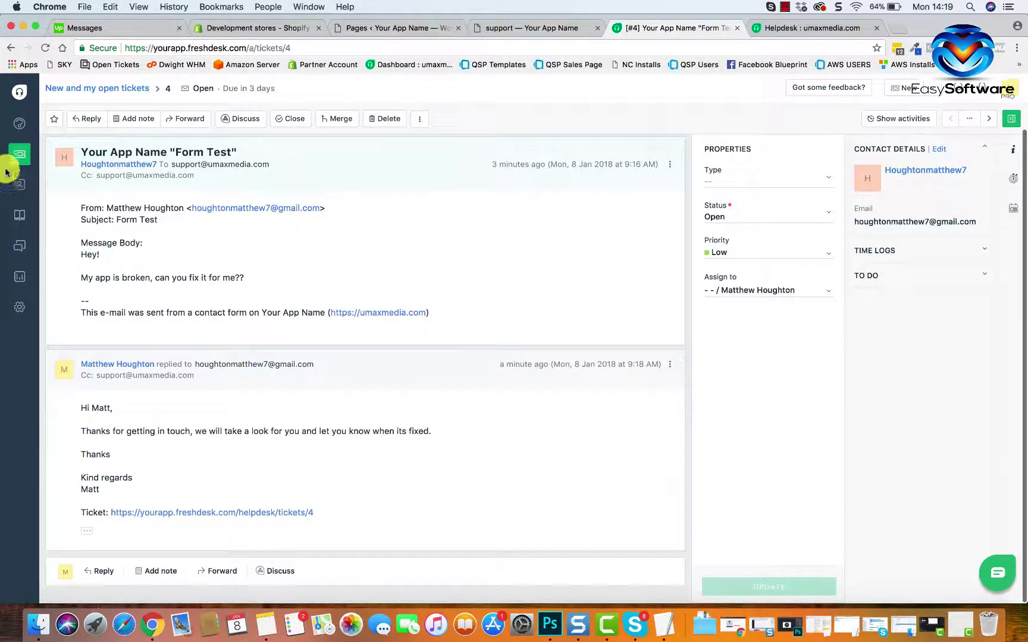
Step: Reload the ticket list, open the "Re: Re: Your App Name "Form Test"" ticket, and read through its message thread
left_click(20, 154)
mouse_move(246, 364)
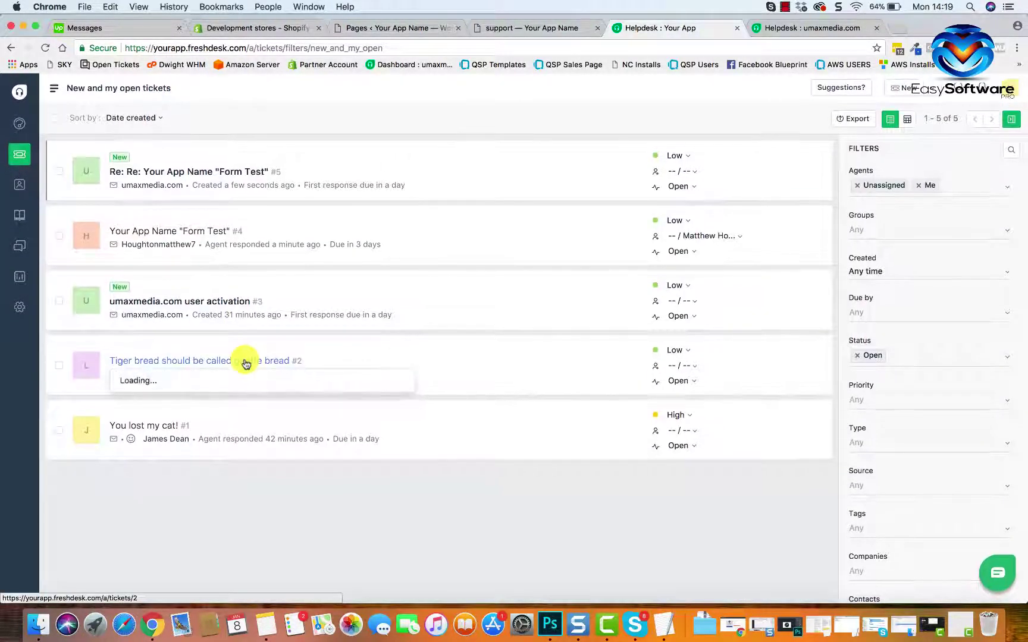
left_click(223, 170)
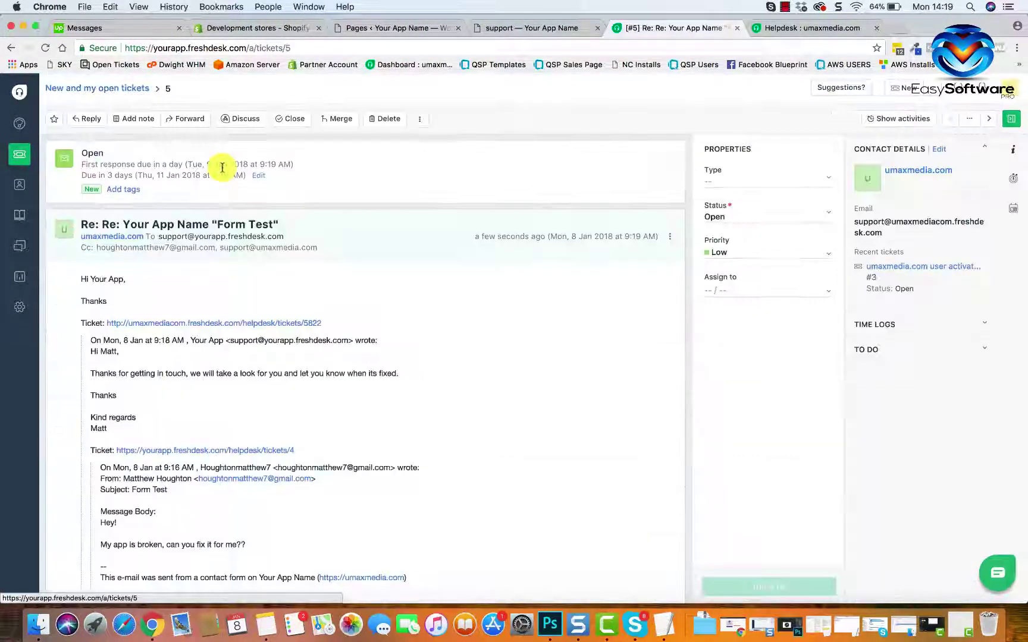
scroll(286, 386, "down", 3)
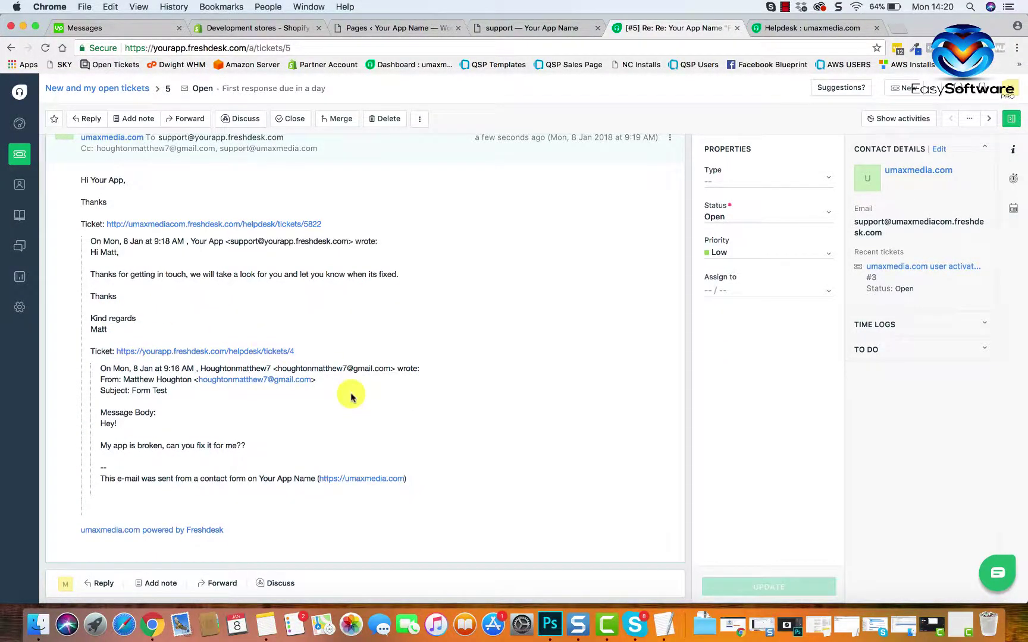
scroll(350, 396, "up", 3)
scroll(349, 396, "down", 3)
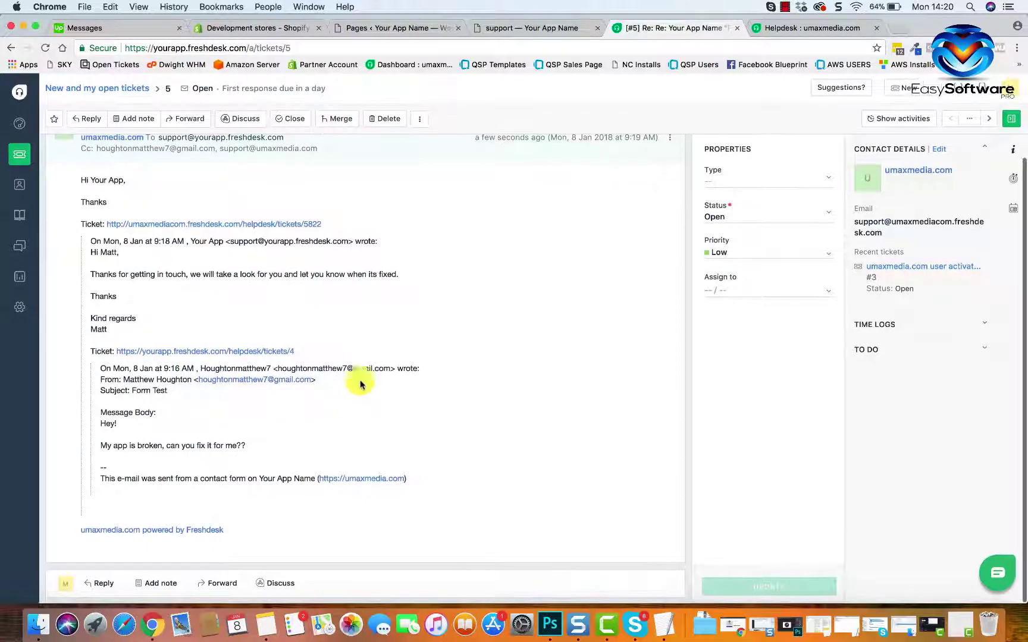
scroll(420, 282, "up", 3)
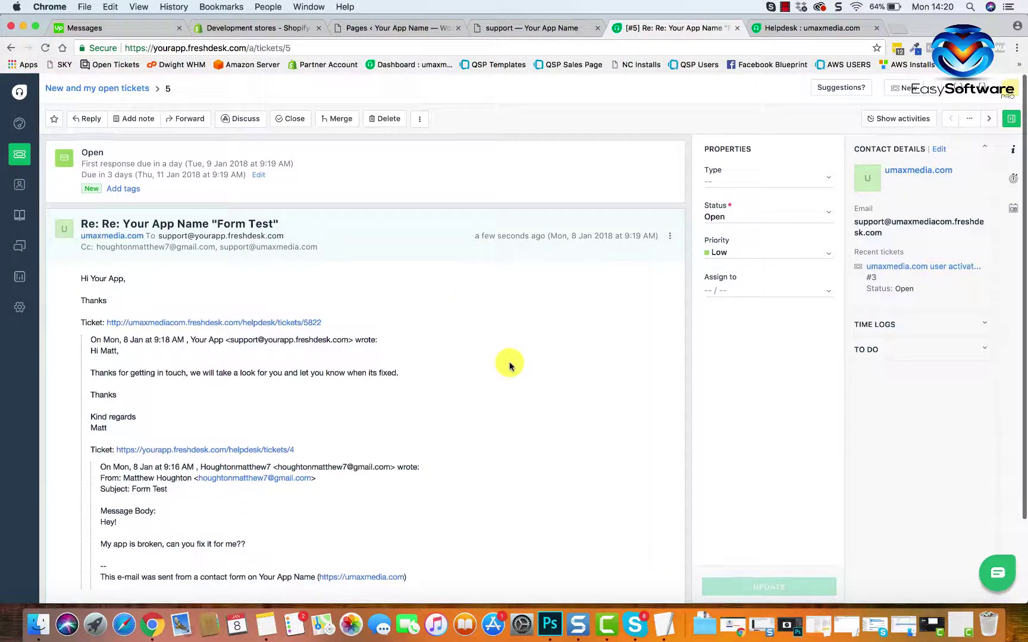
scroll(510, 366, "down", 3)
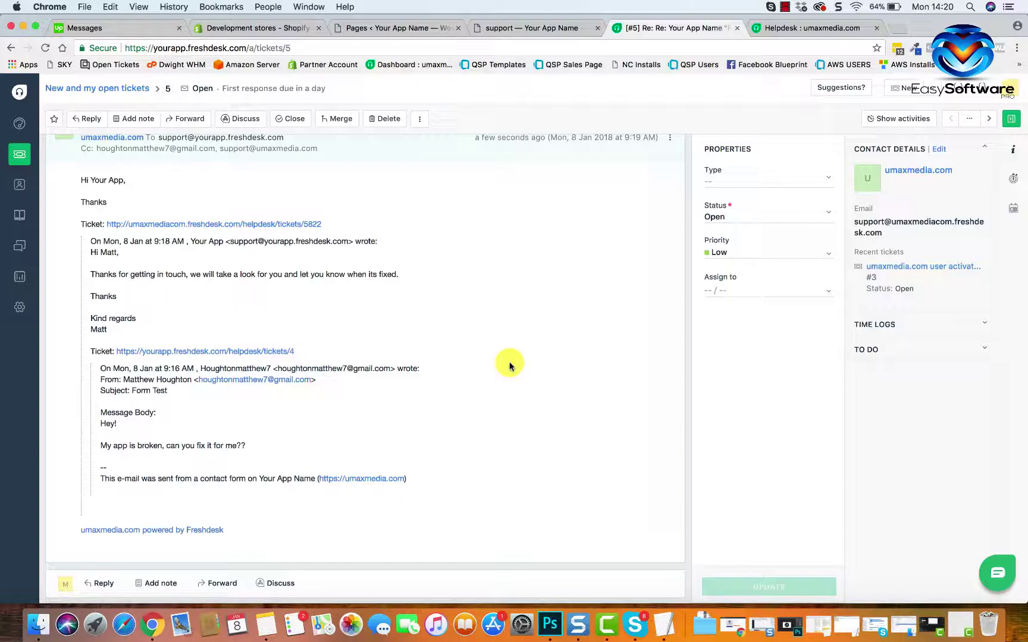
scroll(535, 446, "up", 3)
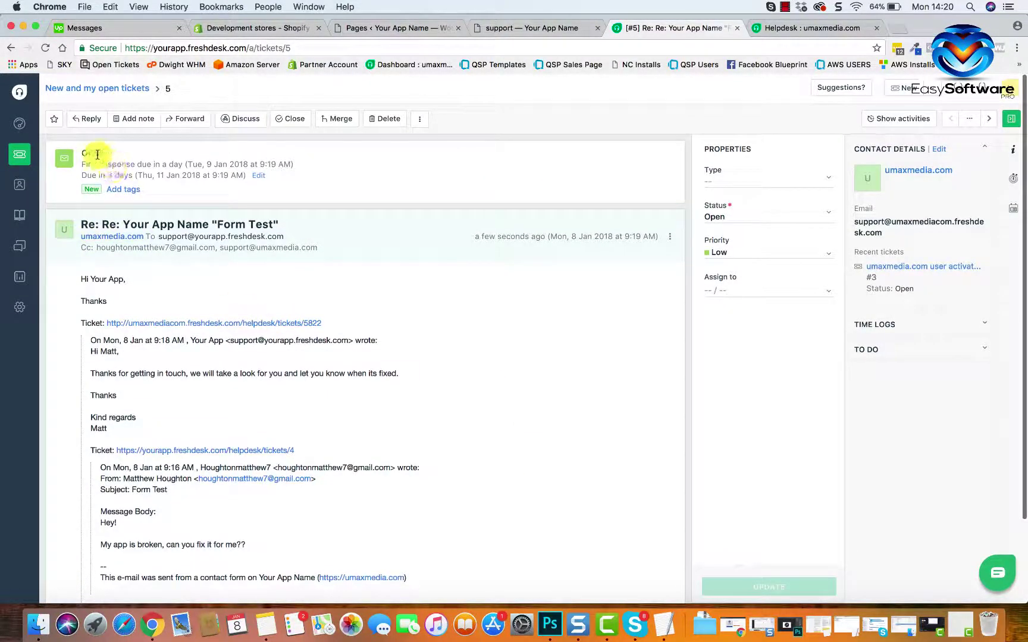
scroll(152, 306, "down", 3)
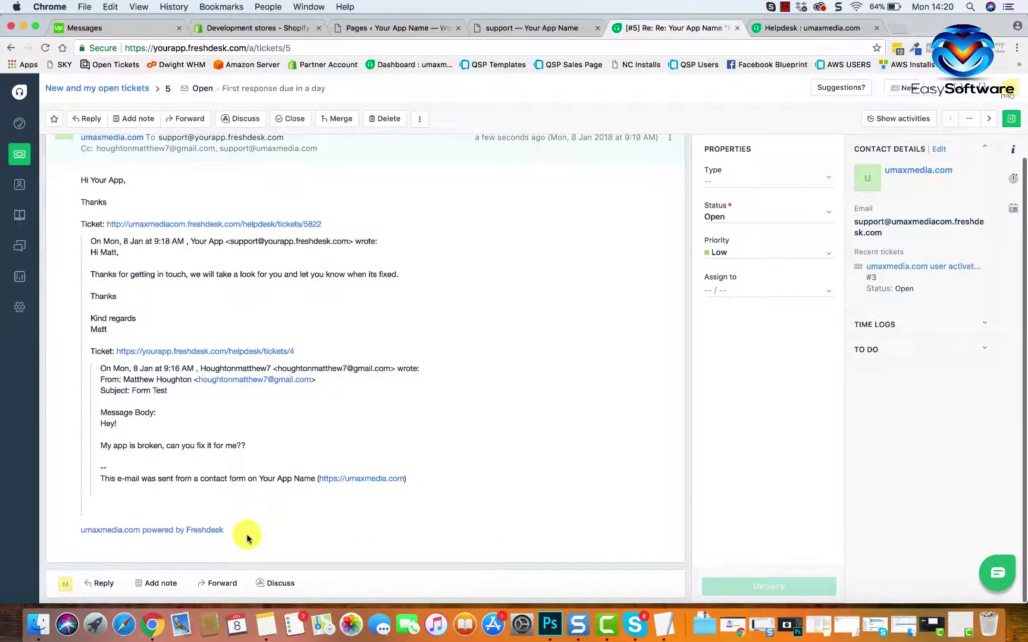
Step: Reopen the original "Form Test" ticket from the ticket list and review its conversation
left_click(20, 154)
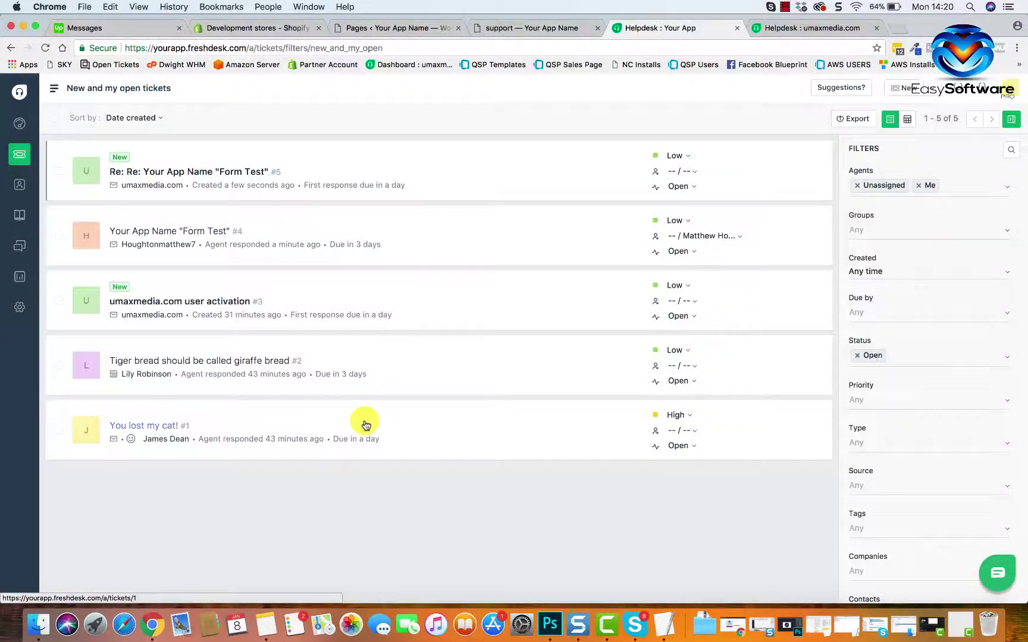
left_click(188, 231)
scroll(202, 232, "down", 2)
scroll(333, 378, "up", 2)
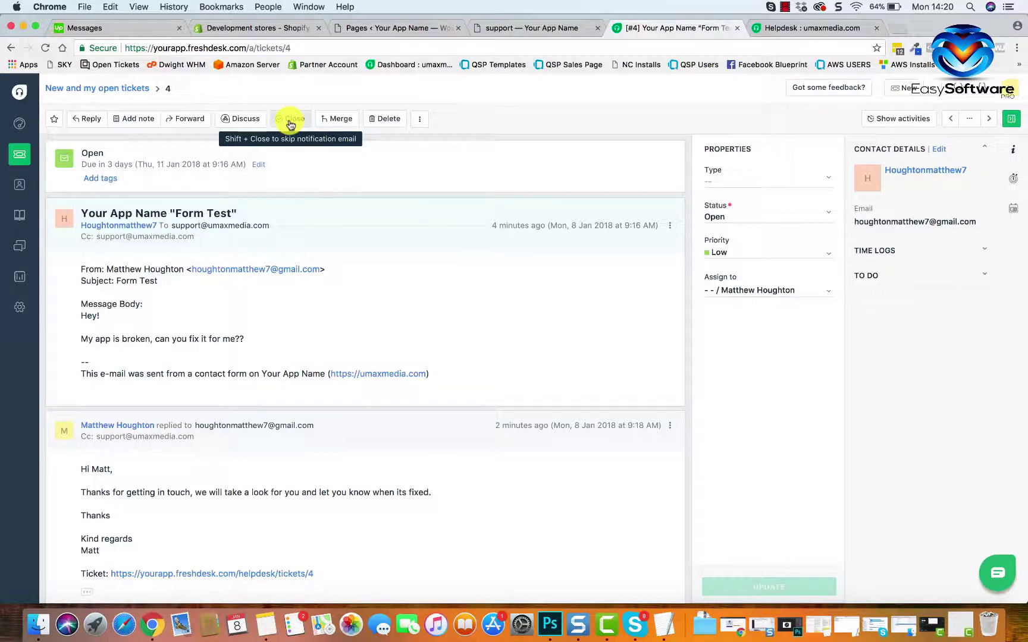
scroll(440, 300, "down", 2)
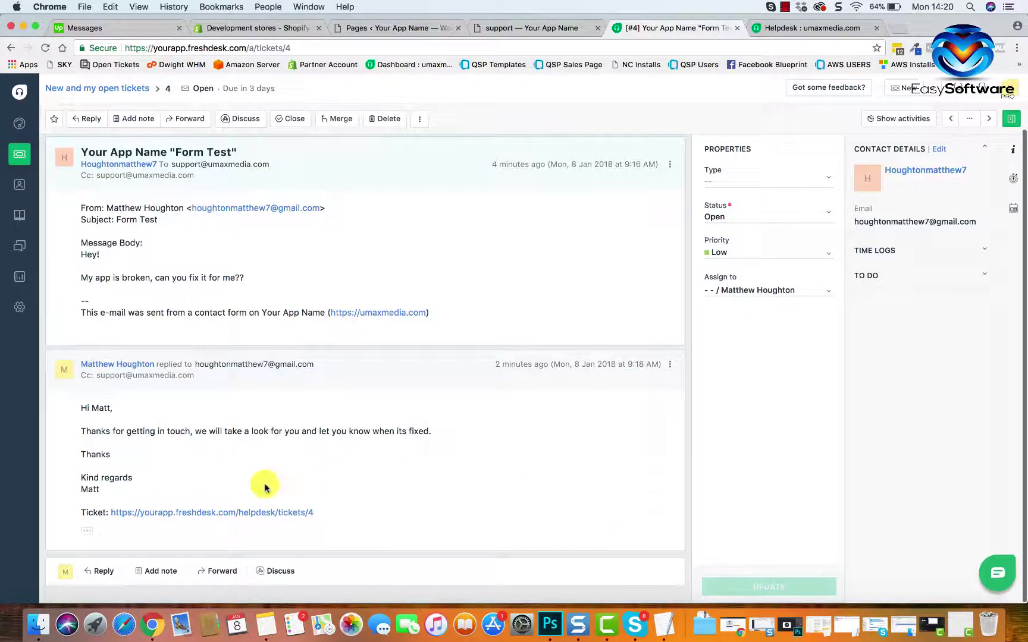
Step: Check the send-and-set-status options in a new reply, and close the "Form Test" ticket directly without sending the reply
left_click(105, 571)
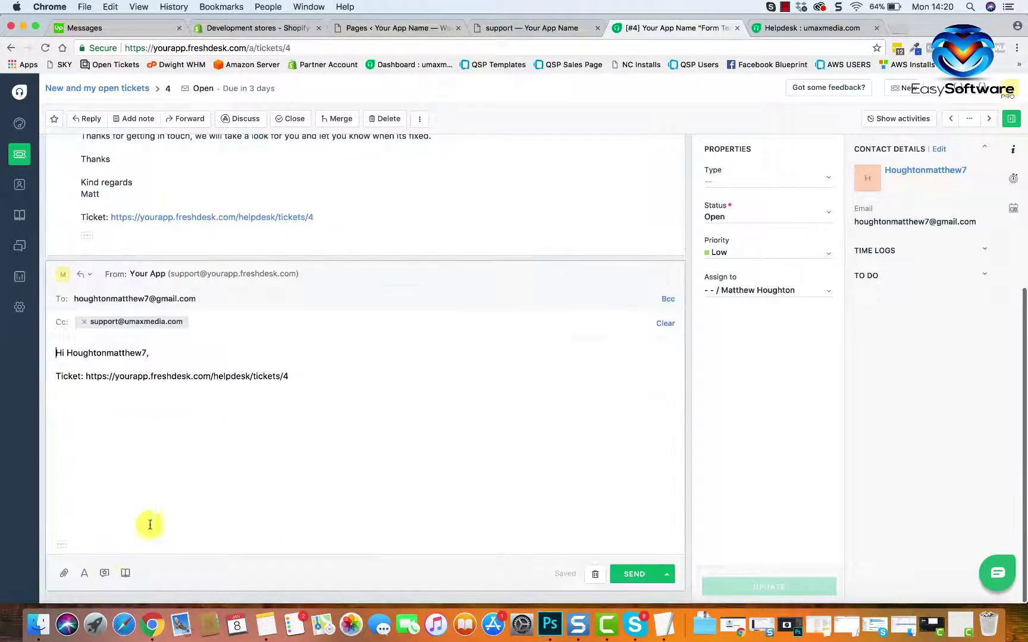
left_click(666, 574)
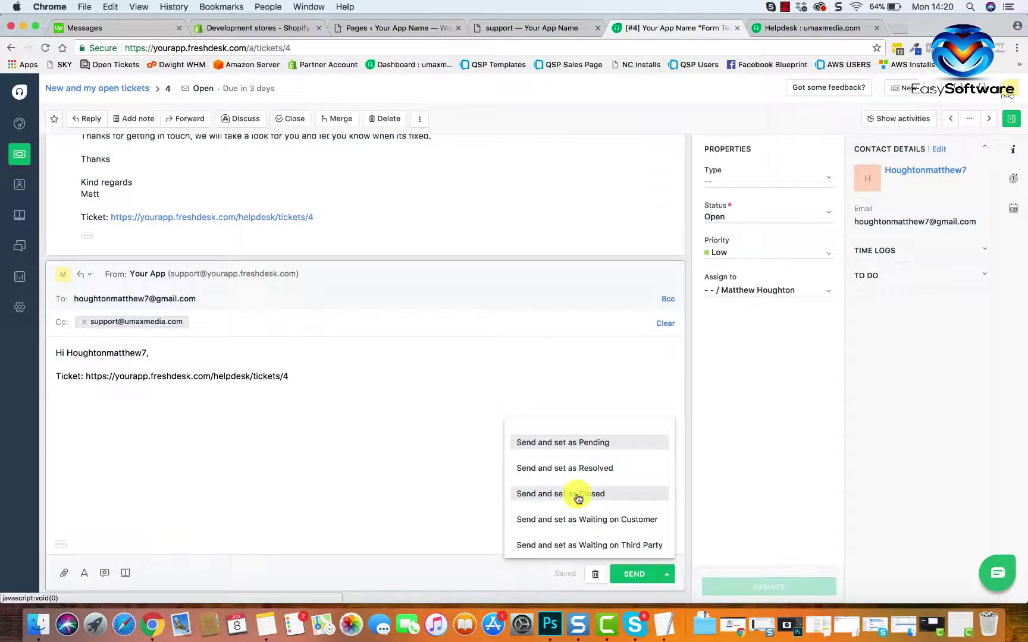
left_click(577, 499)
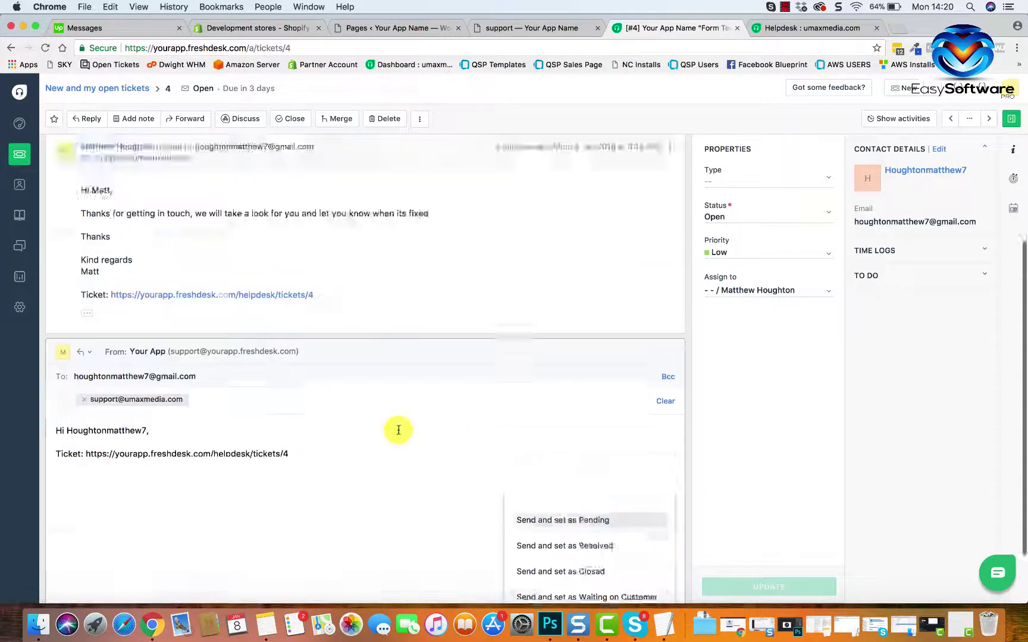
left_click(285, 121)
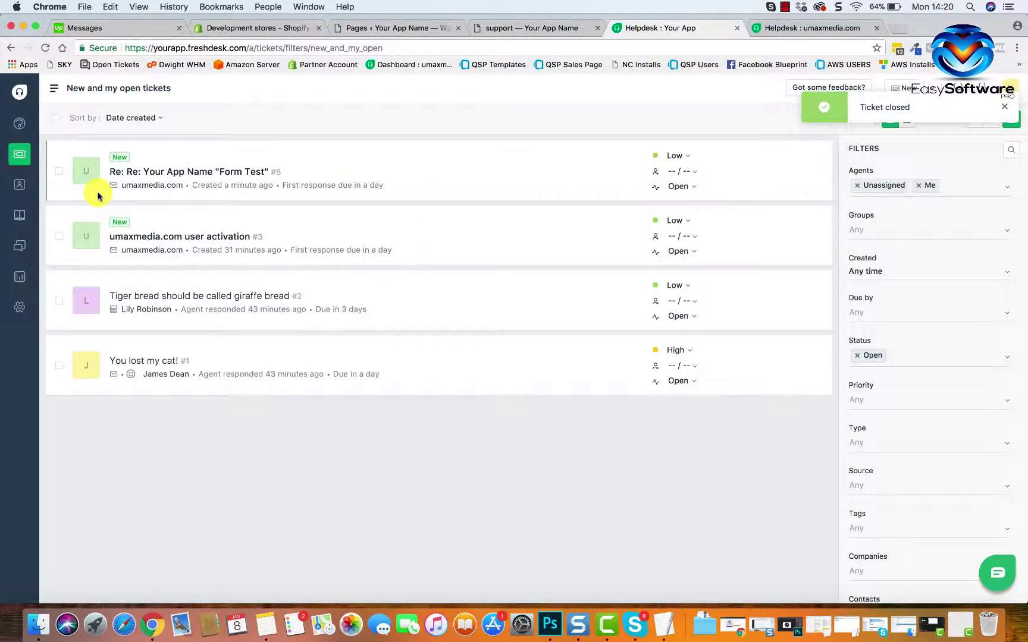
Step: Select all four remaining tickets in the new and open list, close them together, and dismiss the notification
left_click(59, 171)
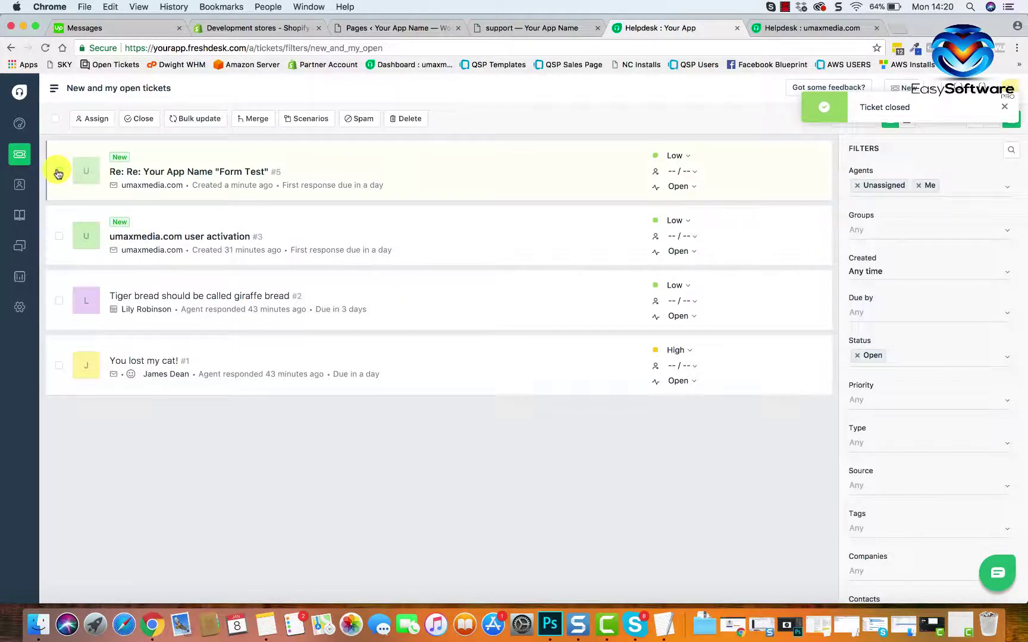
left_click(59, 236)
left_click(59, 302)
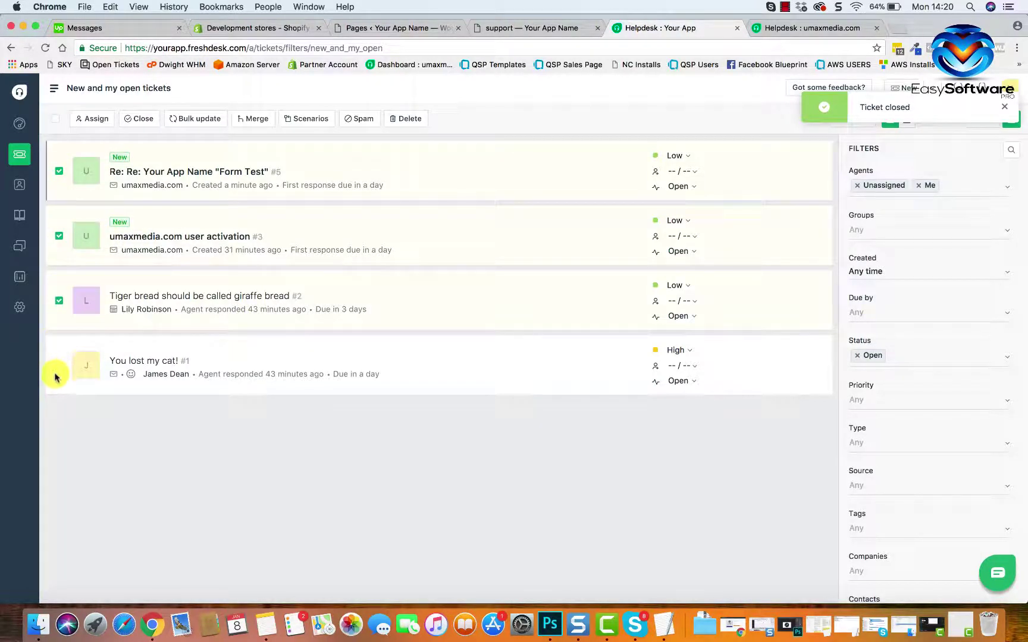
left_click(59, 367)
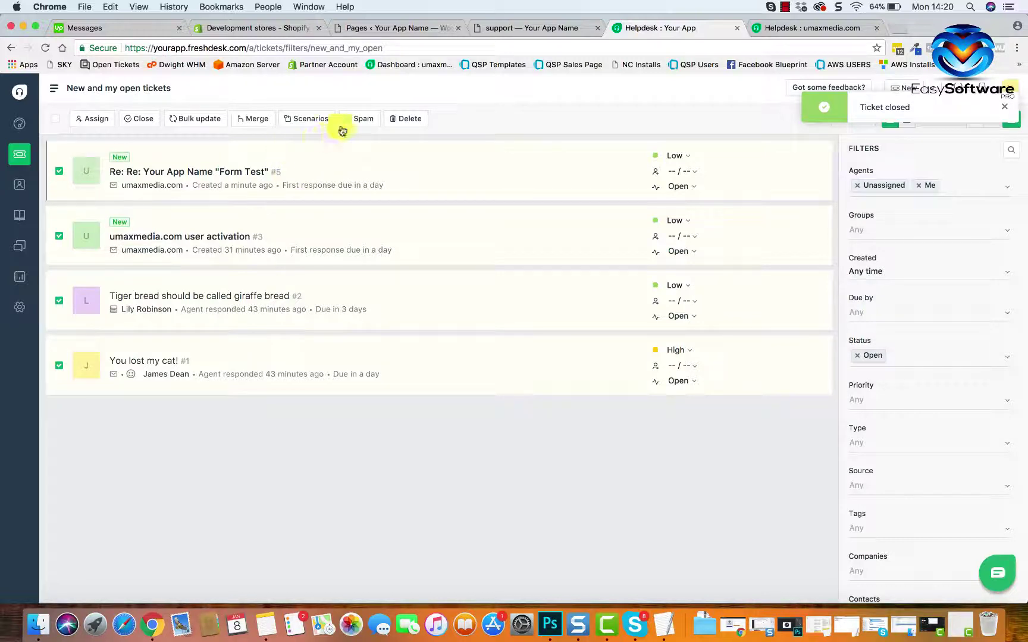
left_click(142, 120)
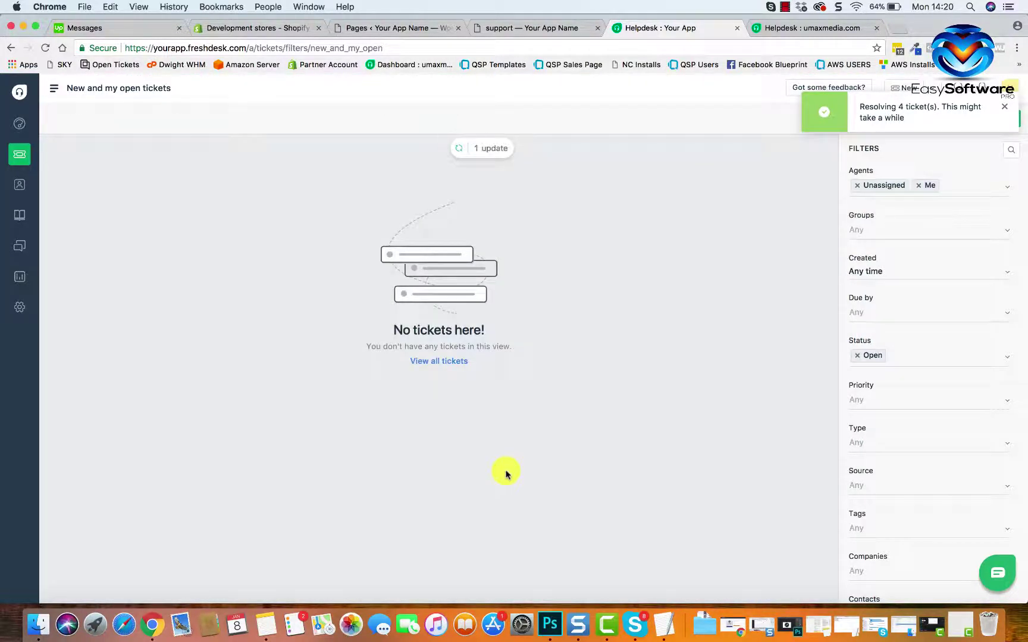
left_click(1004, 107)
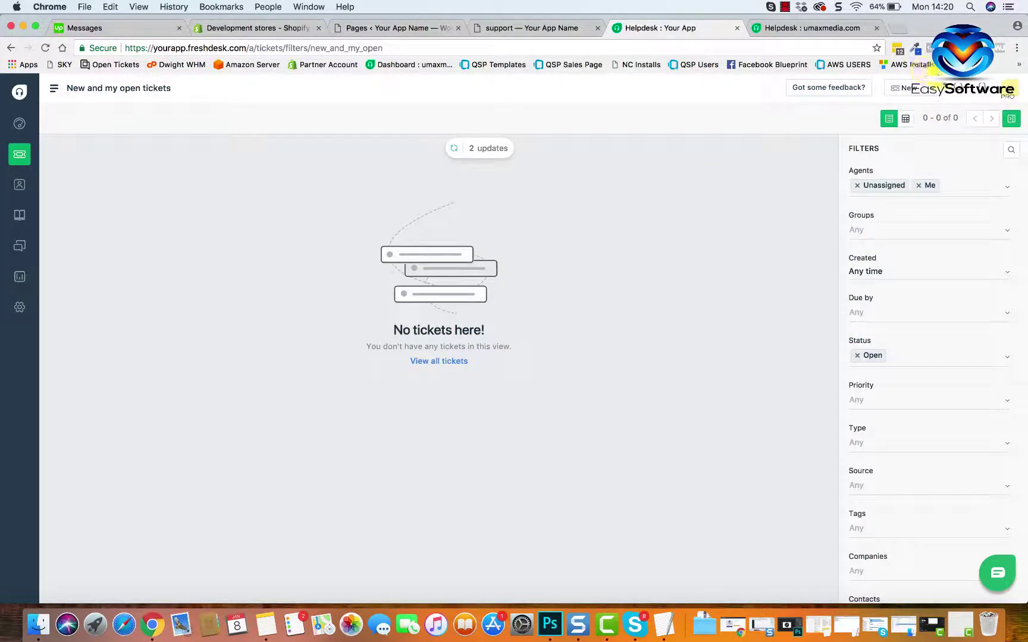
left_click(955, 87)
left_click(691, 308)
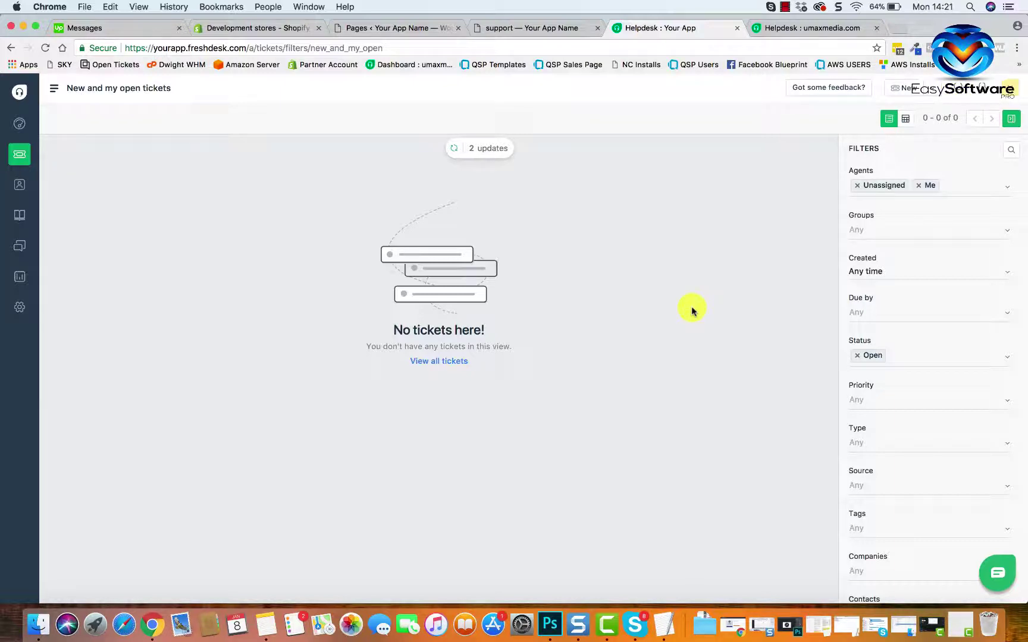
Step: Switch back to the published support page and review it from the heading and help sections down to the contact form
left_click(505, 29)
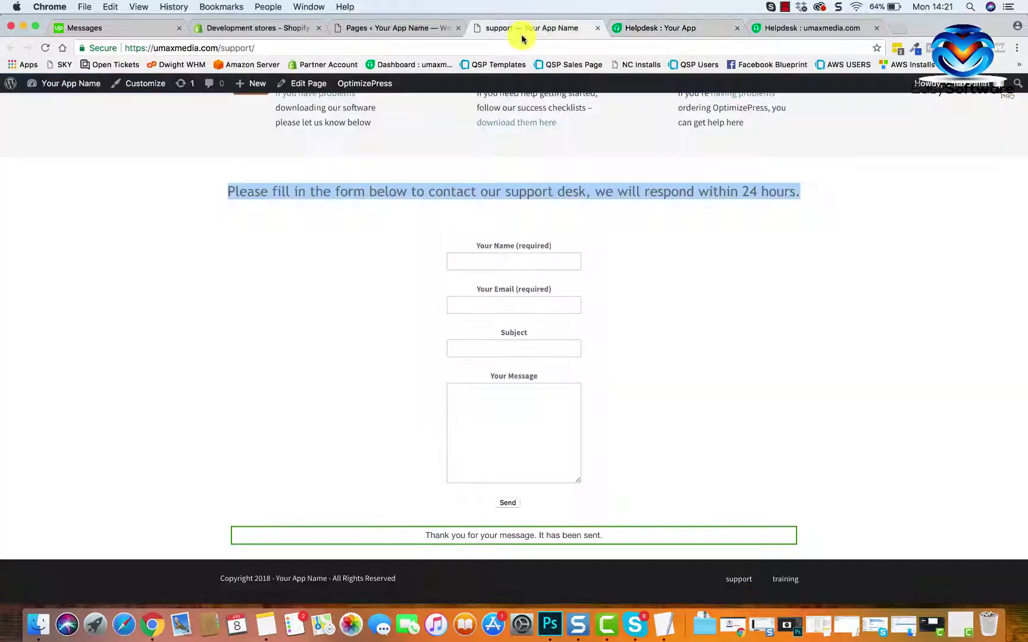
left_click(631, 337)
scroll(630, 337, "up", 5)
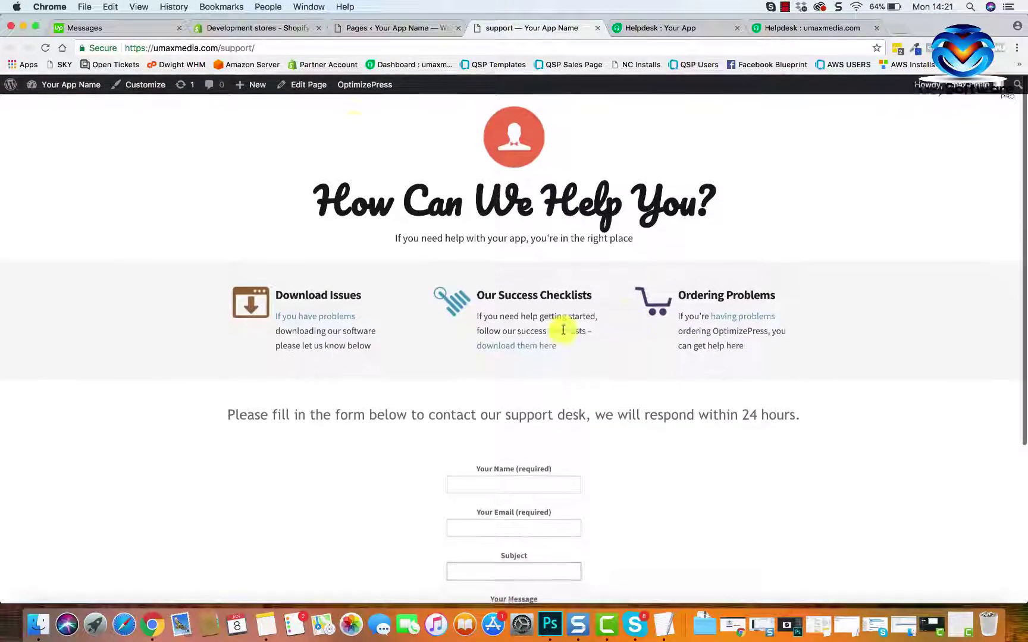
scroll(507, 454, "down", 3)
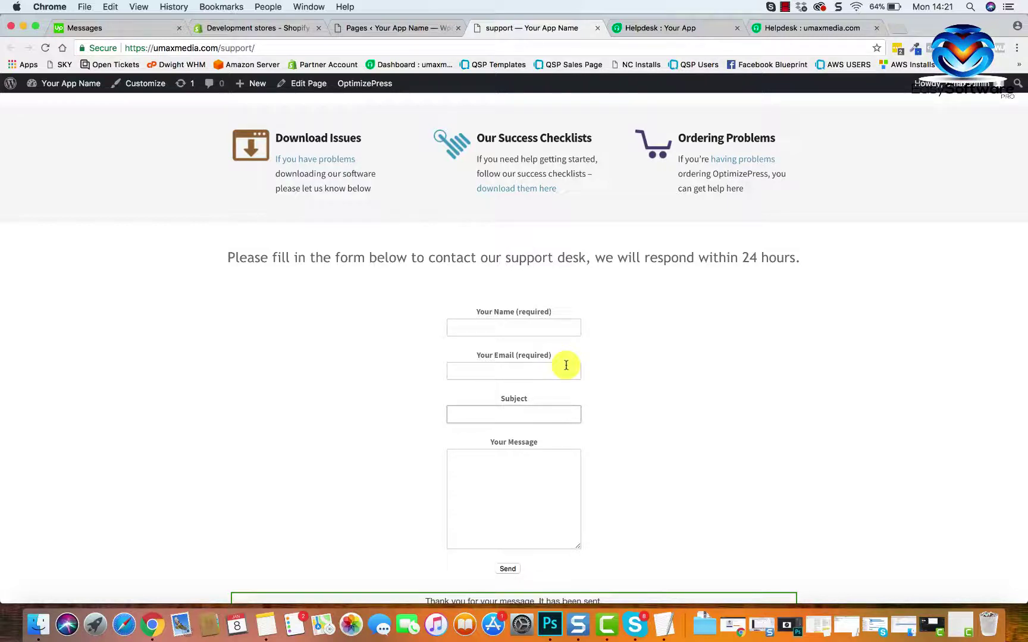
scroll(645, 337, "up", 3)
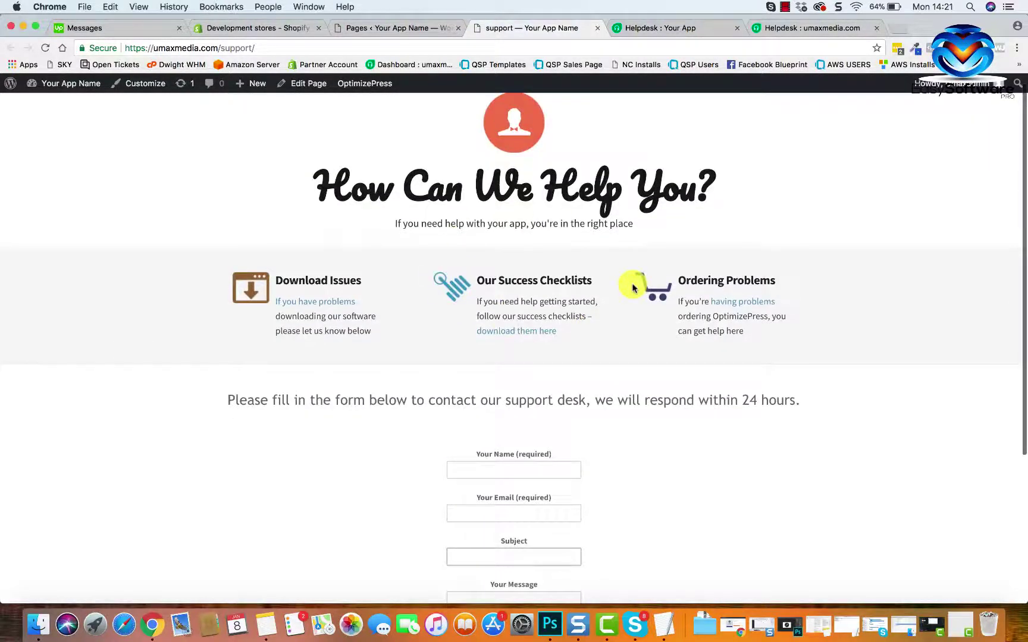